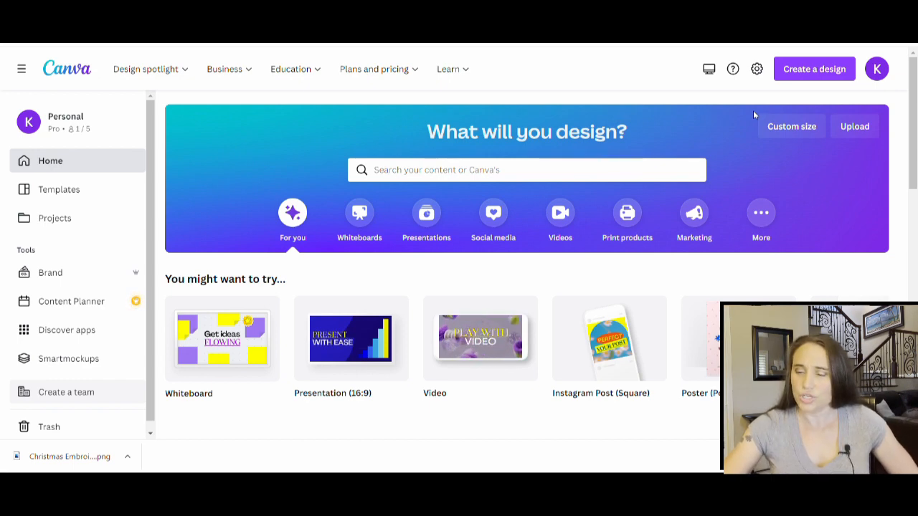
- Create a blank custom-size design of 200 × 200 px and collapse the template browser
click(803, 136)
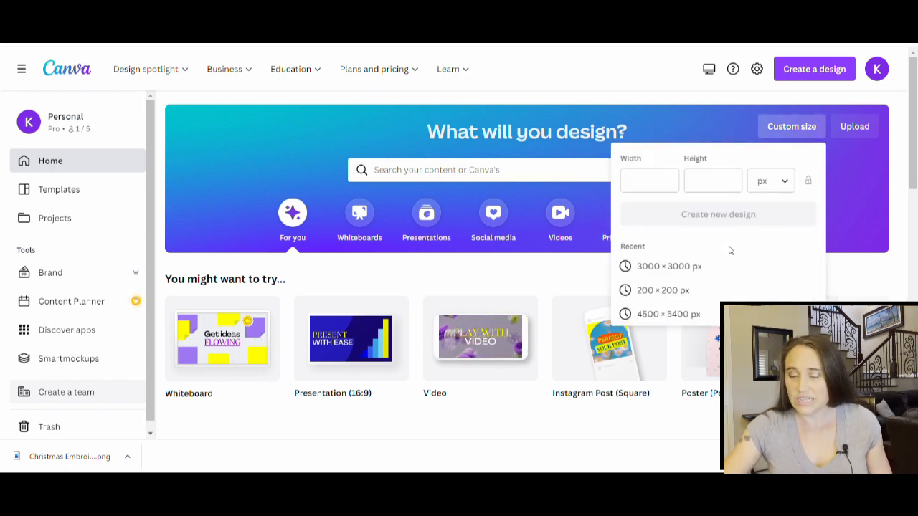
click(655, 292)
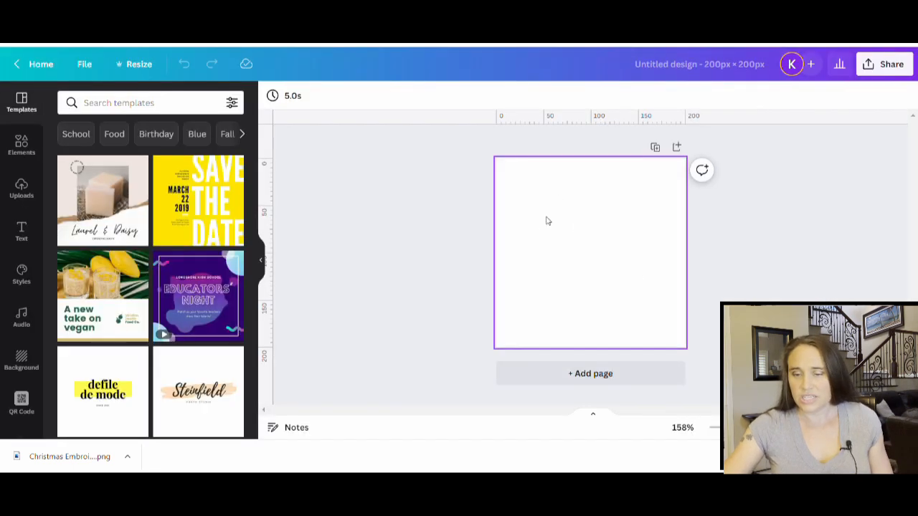
click(260, 260)
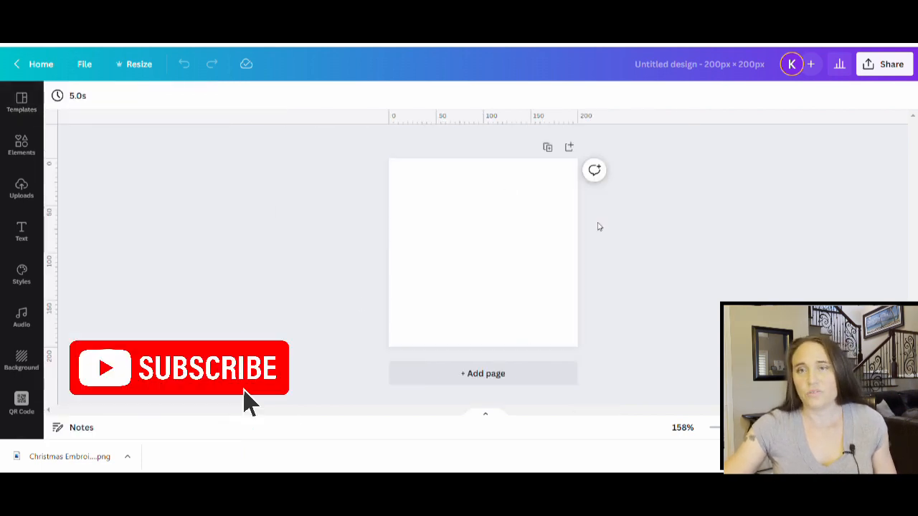
- Search the elements library for "bandana" and limit the results to graphics
click(21, 144)
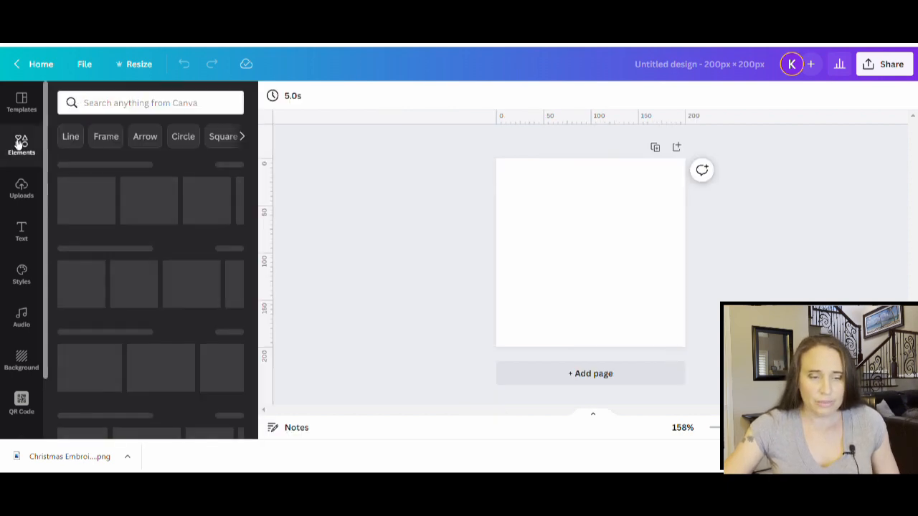
click(144, 105)
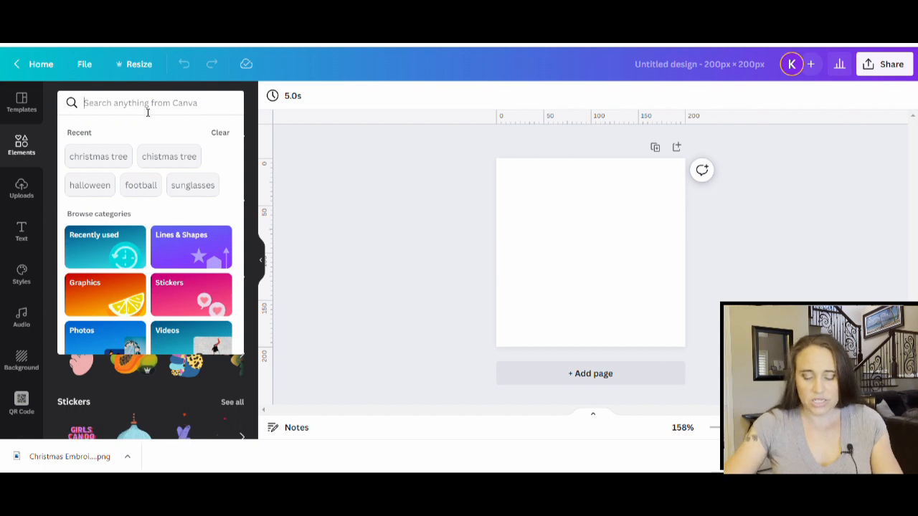
text(bandana)
key(Return)
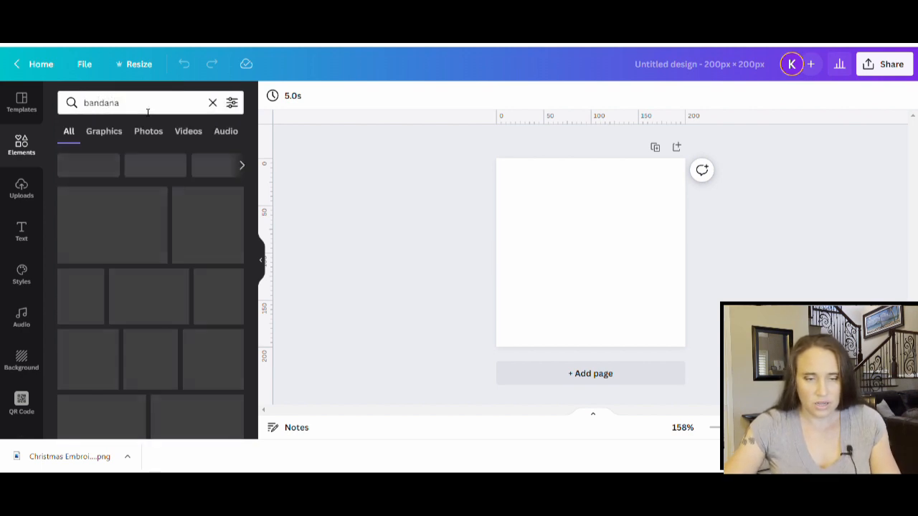
click(103, 137)
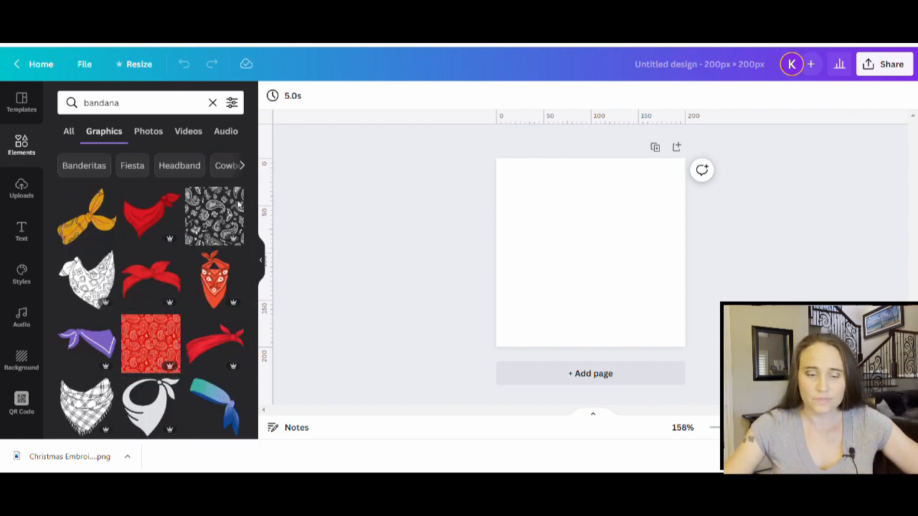
- Try the yellow bow headband and the red patterned neck bandana on the page, removing each one again
scroll(143, 213, down, 1)
scroll(143, 213, down, 4)
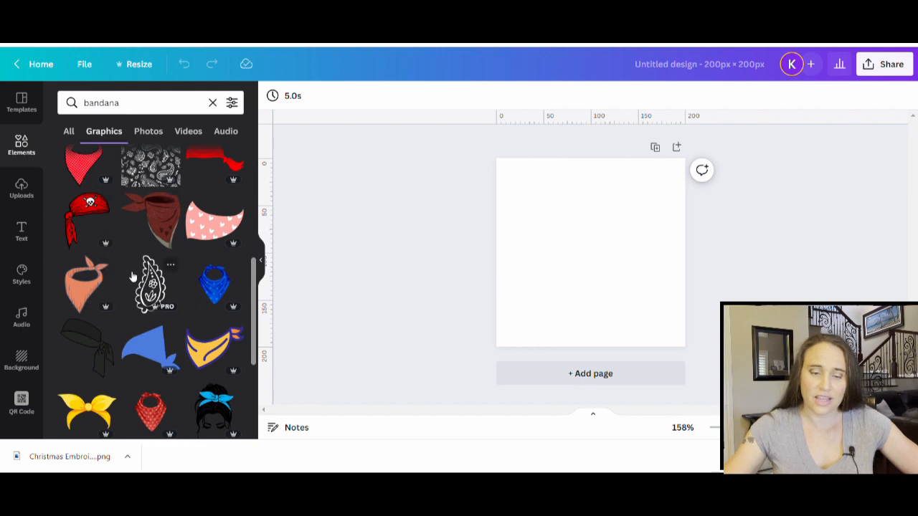
scroll(115, 359, down, 1)
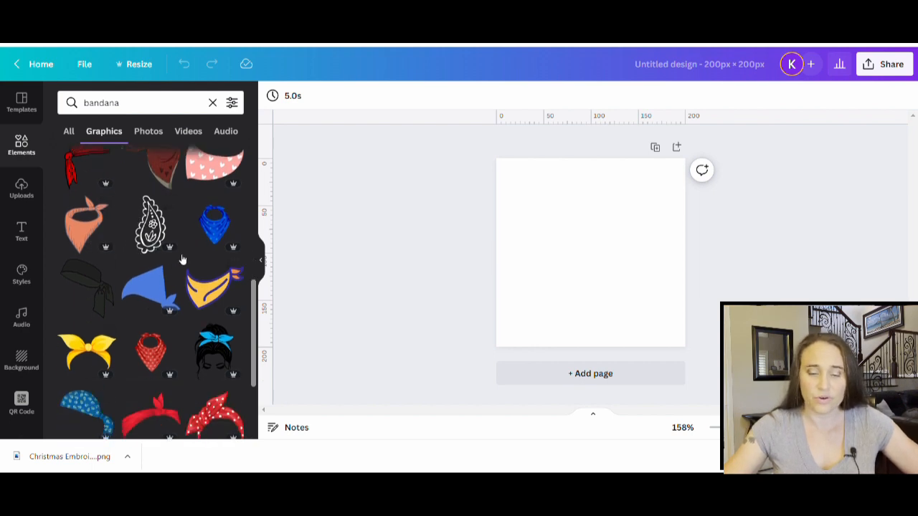
scroll(172, 265, down, 1)
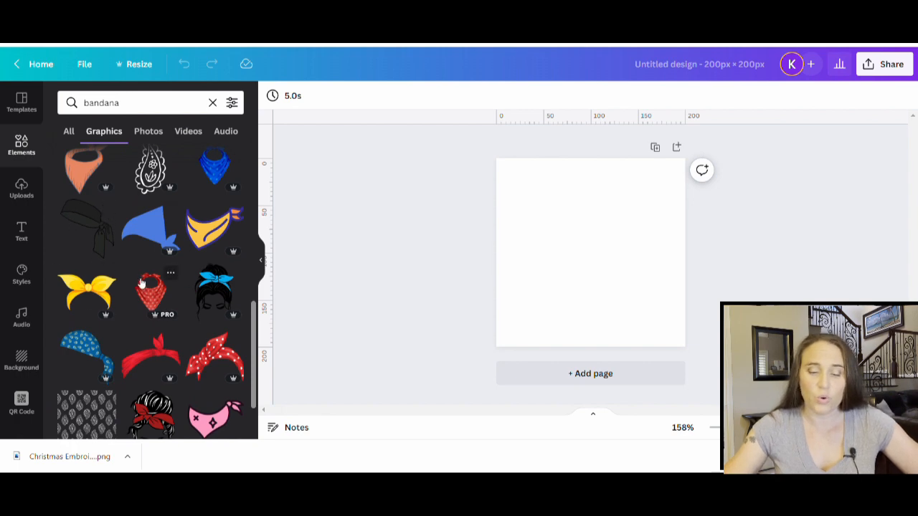
click(86, 289)
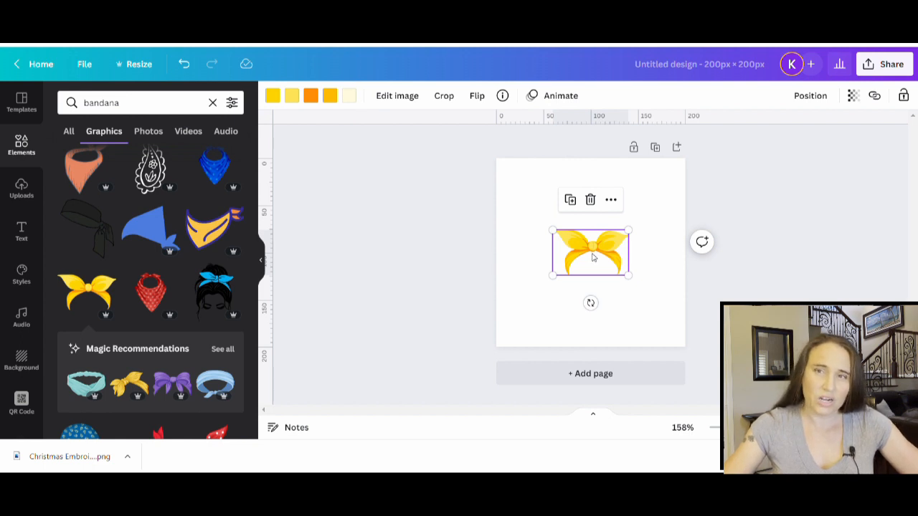
drag(593, 257, 347, 280)
click(153, 292)
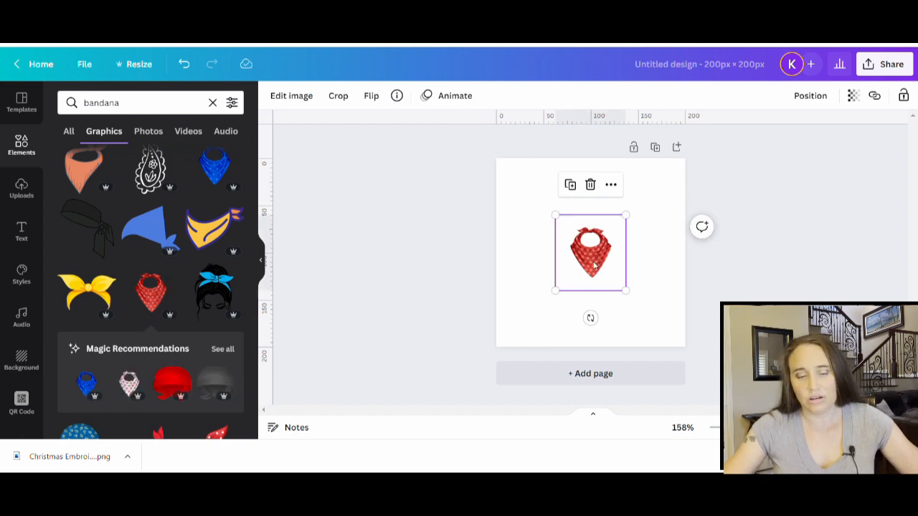
drag(594, 263, 421, 285)
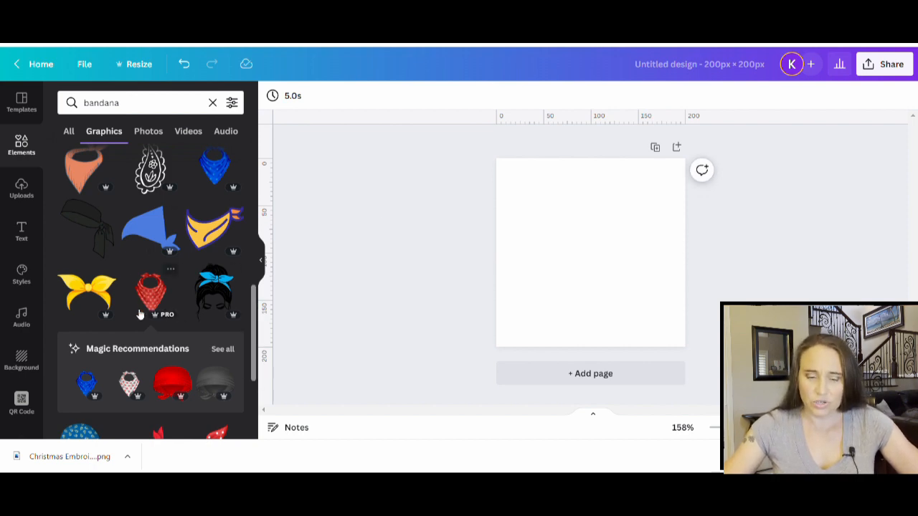
- Add the graphic of a woman wearing a blue headband, enlarge it to nearly the page height and centre it
click(213, 296)
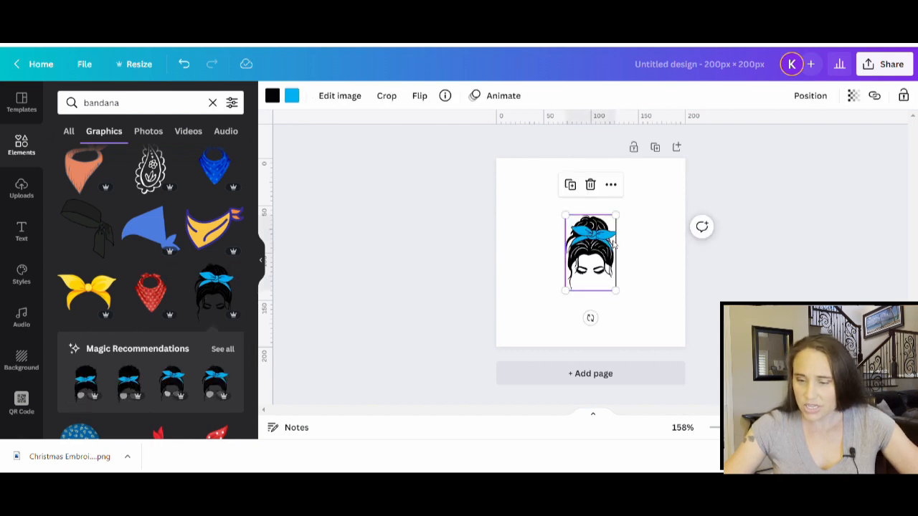
drag(577, 264, 538, 226)
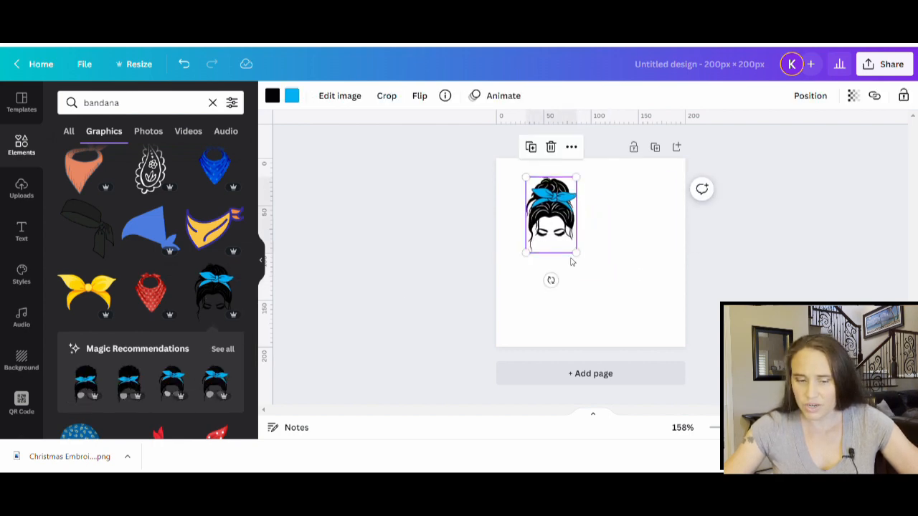
drag(578, 254, 666, 349)
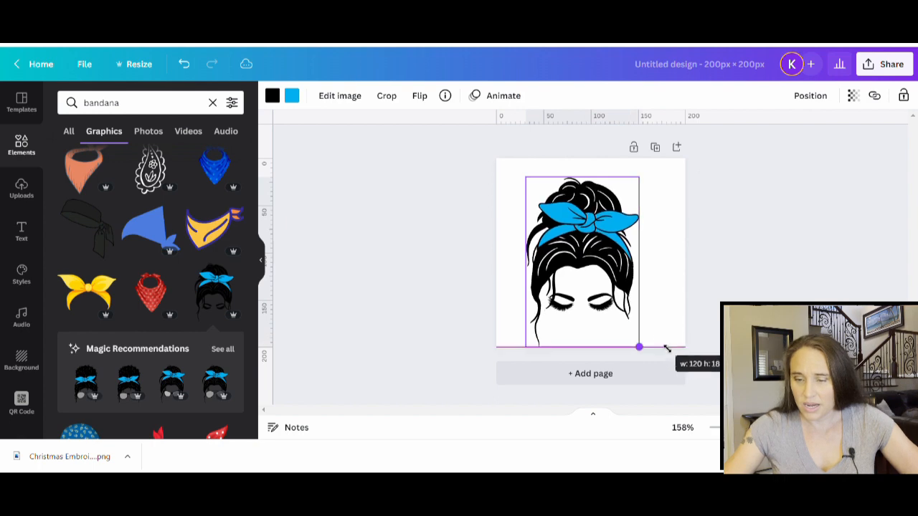
drag(610, 274, 617, 269)
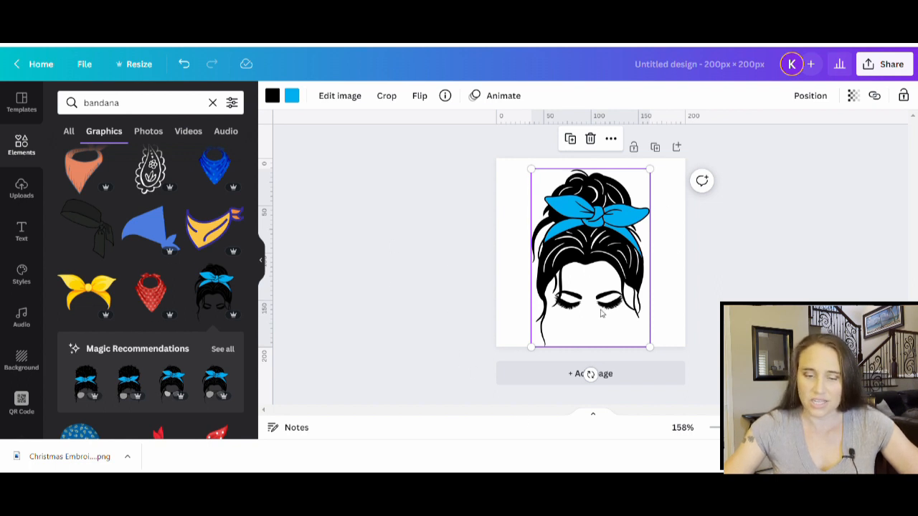
- Add the red knotted headband graphic, enlarge it and place it in the upper-left part of the page over the woman's hair
scroll(149, 310, up, 1)
scroll(149, 310, up, 10)
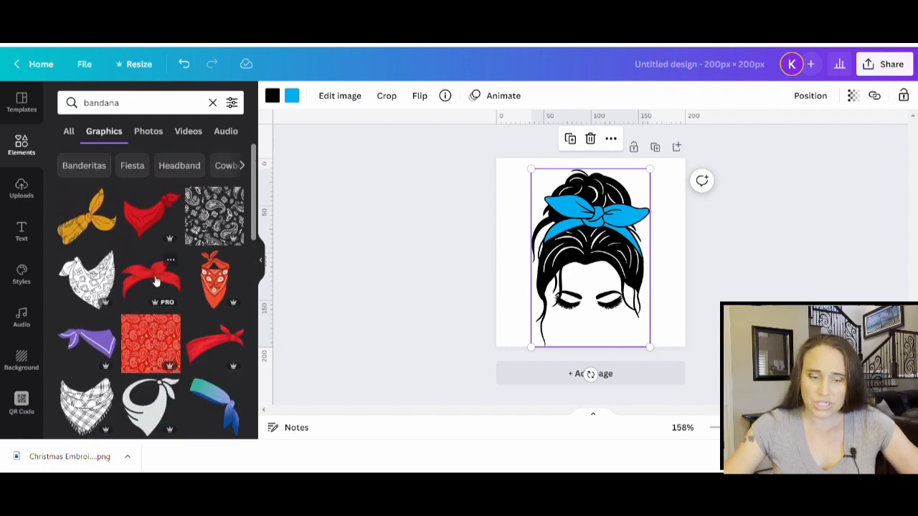
click(155, 282)
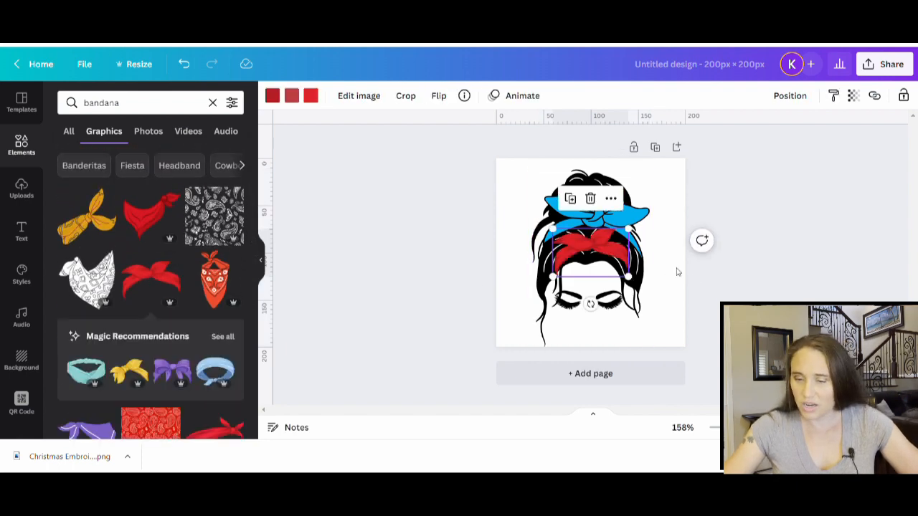
click(742, 284)
drag(587, 251, 571, 226)
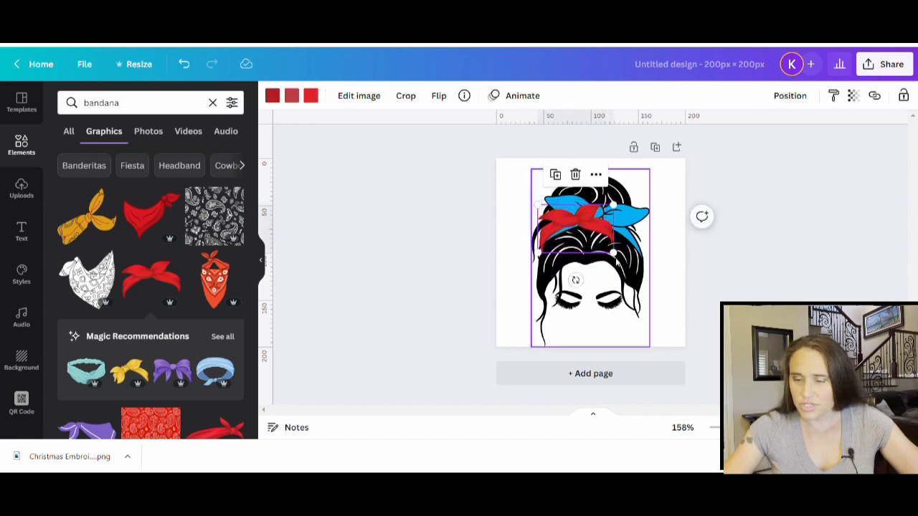
drag(622, 263, 658, 278)
drag(592, 228, 565, 214)
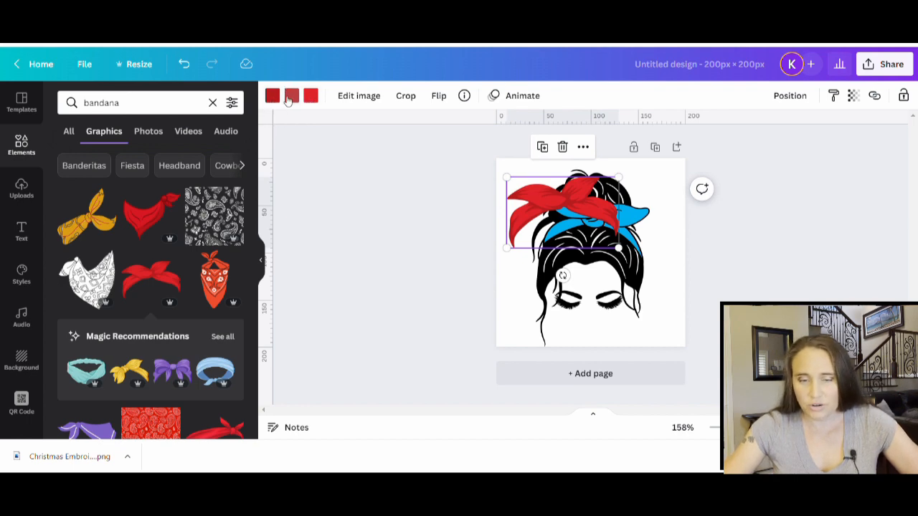
- Delete the woman graphic and enlarge the red headband until it nearly spans the page width, centred on the page
click(587, 200)
key(Delete)
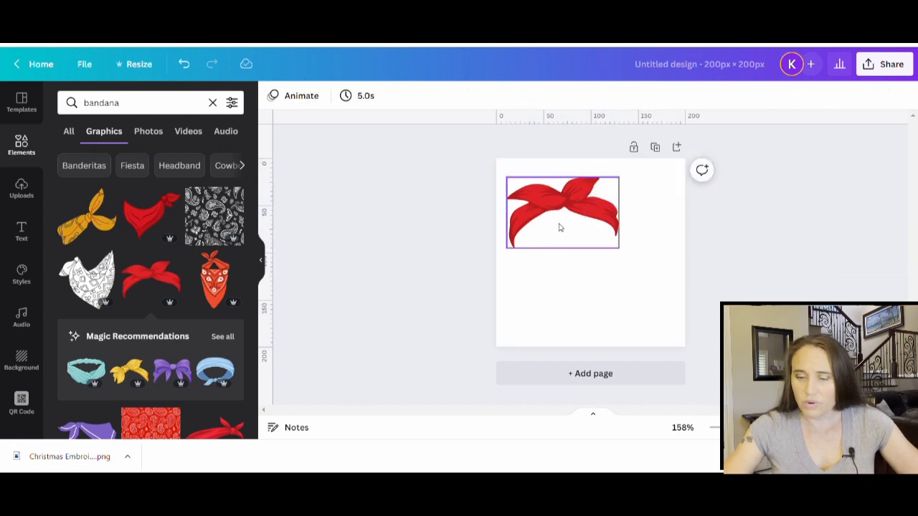
click(560, 228)
drag(618, 248, 683, 296)
drag(636, 228, 636, 247)
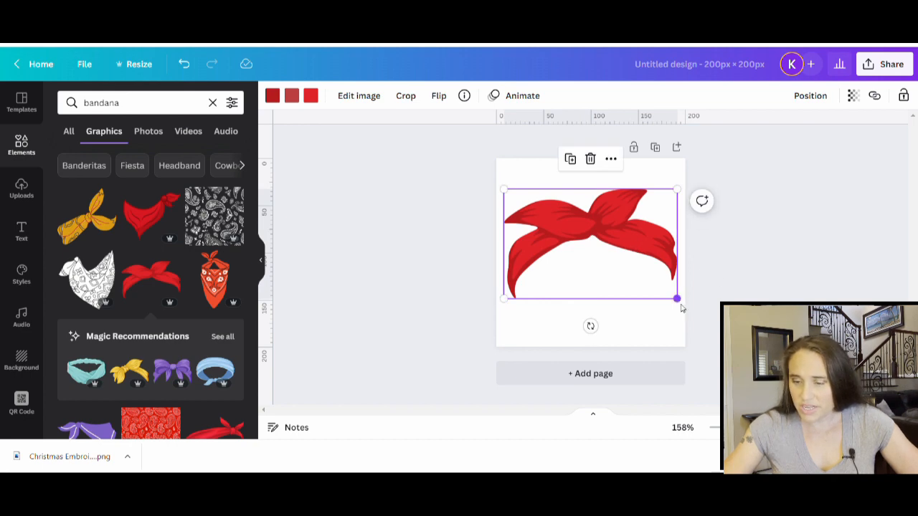
drag(681, 308, 685, 310)
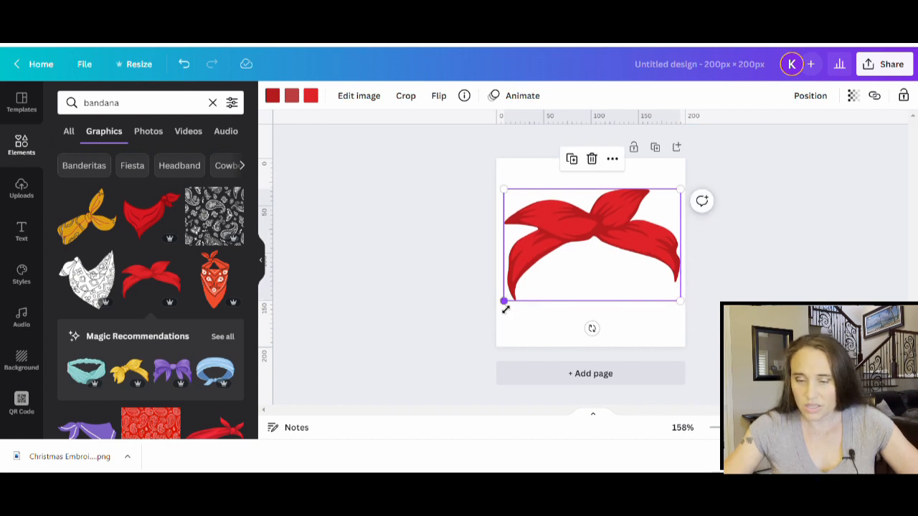
click(809, 246)
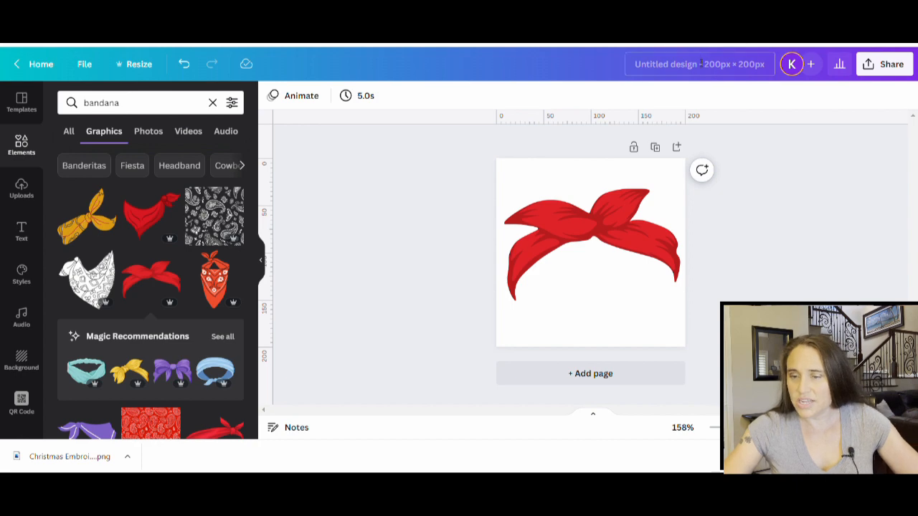
- Rename the design "bandana frame 1"
click(701, 63)
text(bandana)
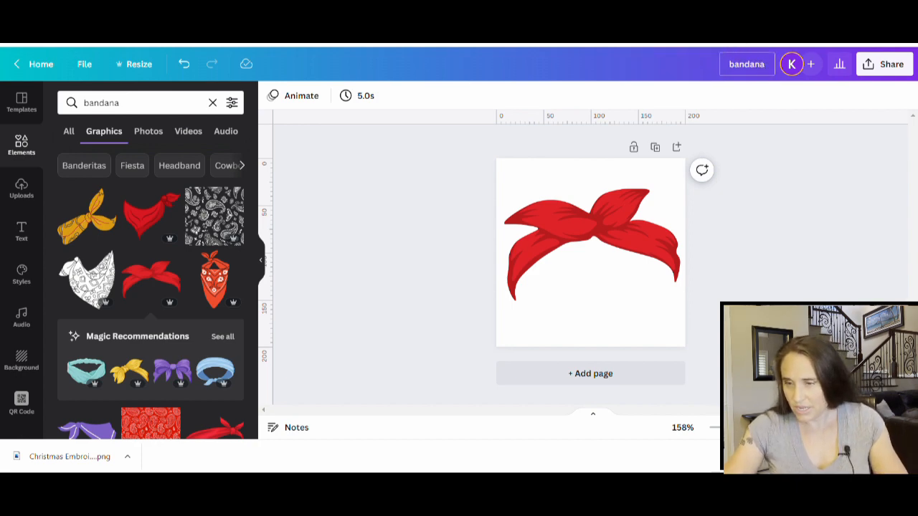
text( frame)
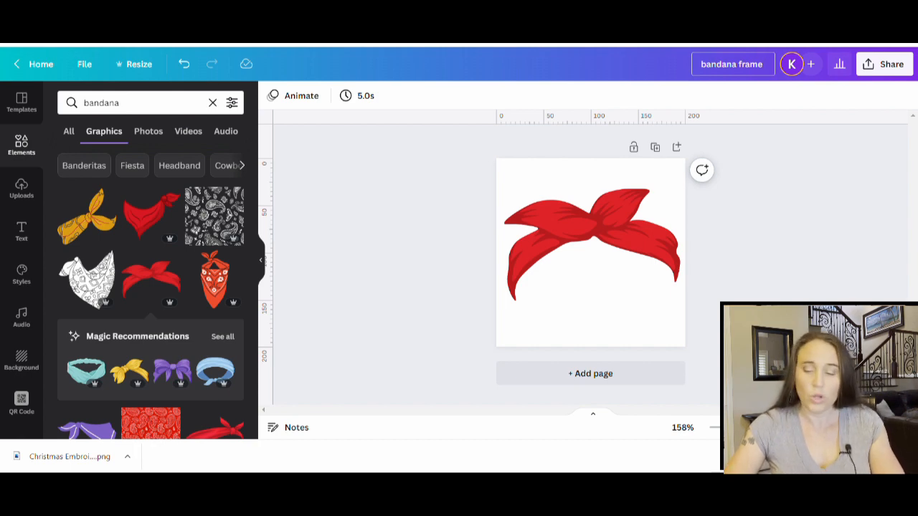
text(1)
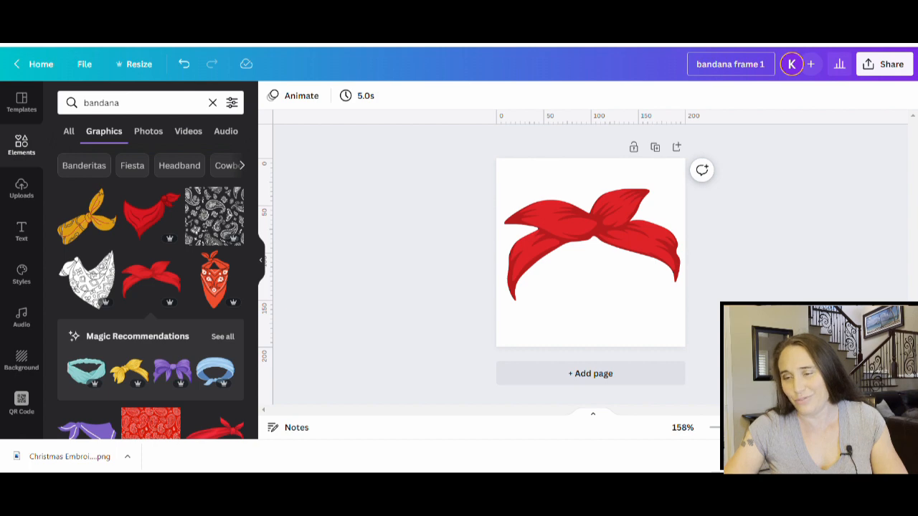
click(858, 215)
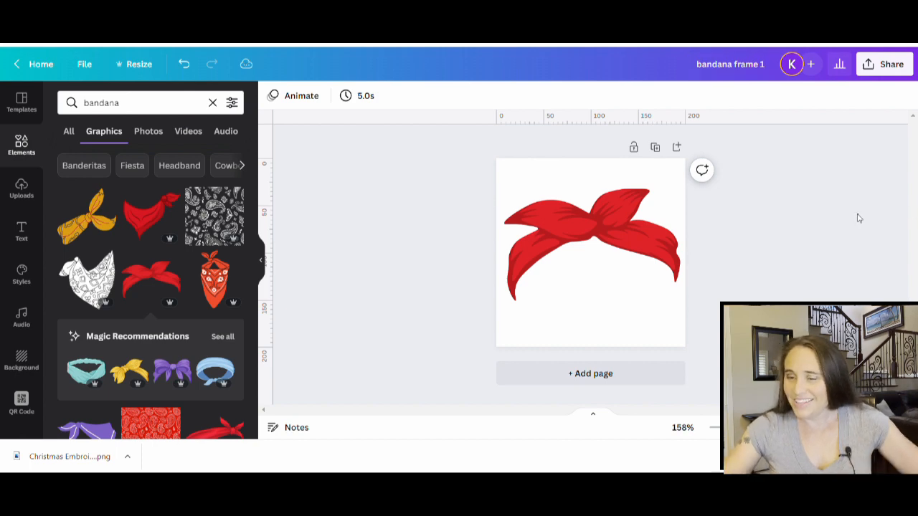
- Download the design with the PDF Standard file type
click(877, 70)
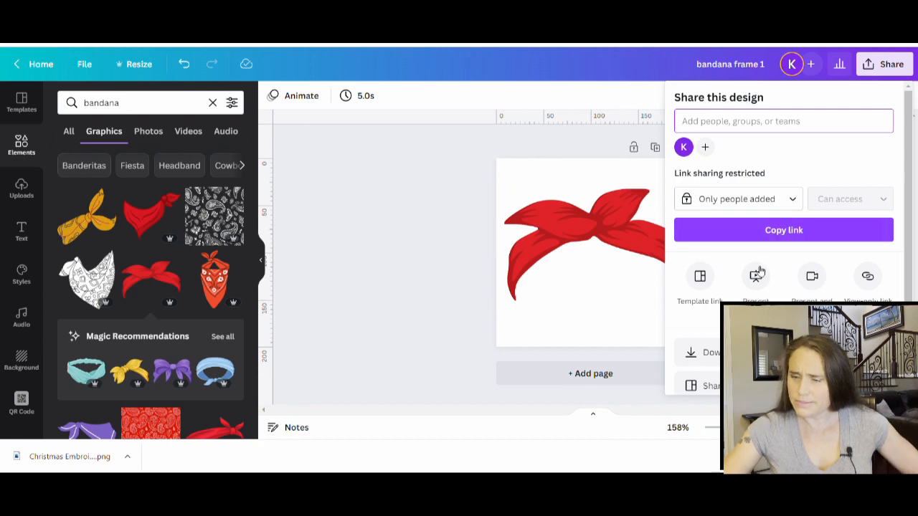
click(715, 350)
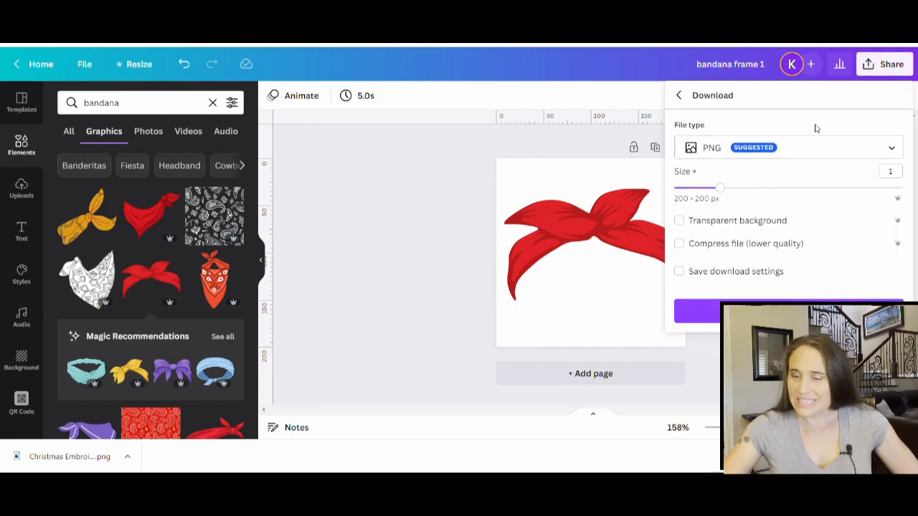
click(883, 153)
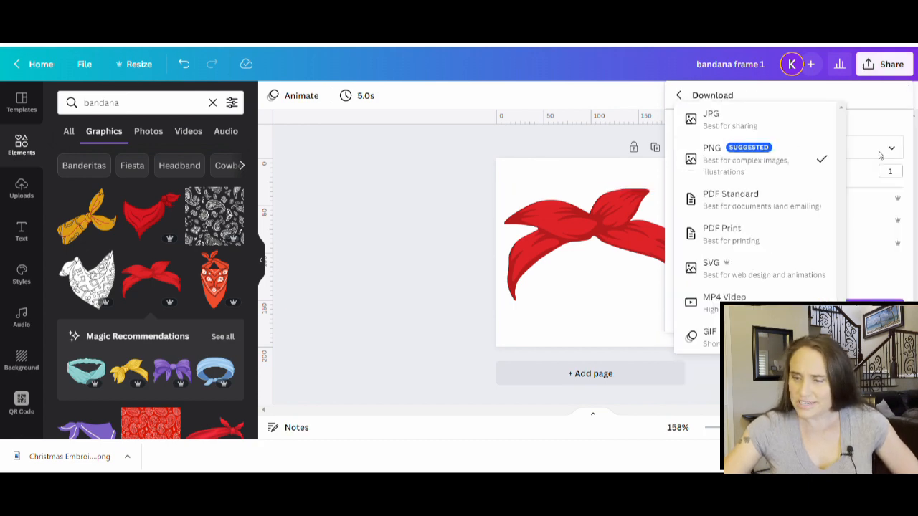
click(742, 203)
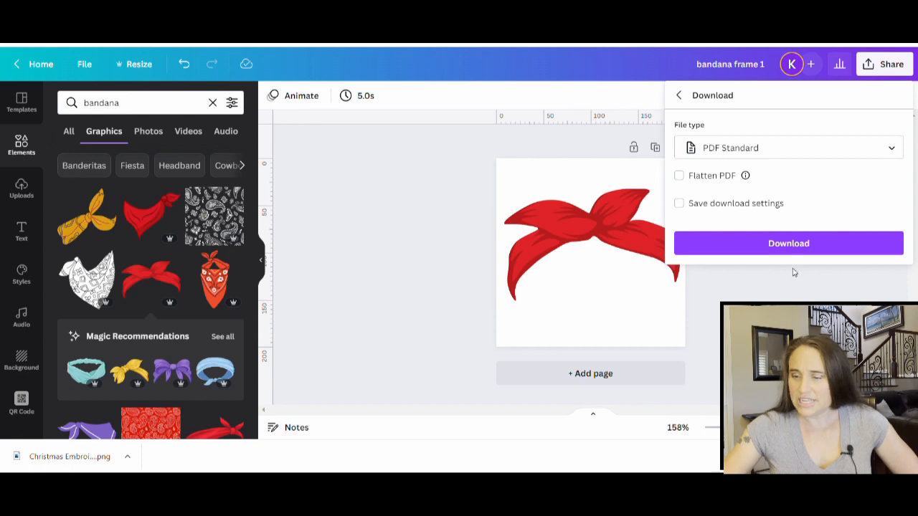
click(794, 245)
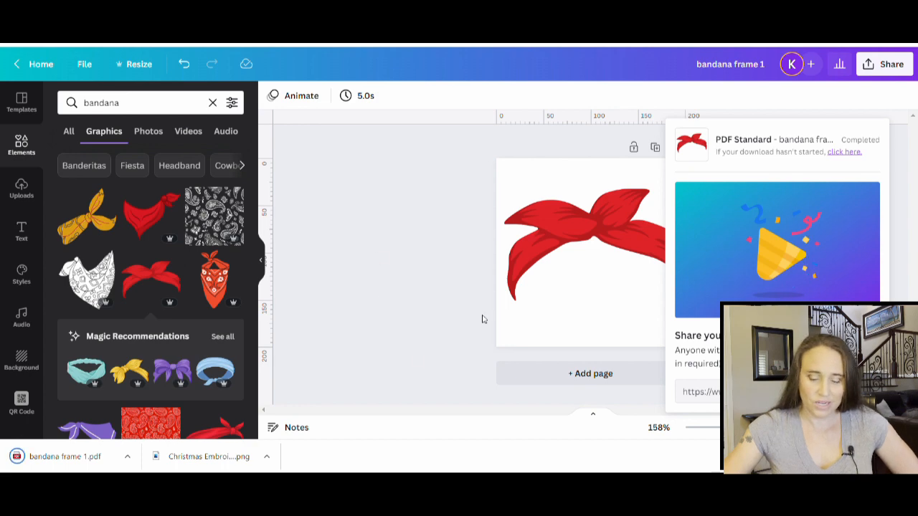
click(420, 250)
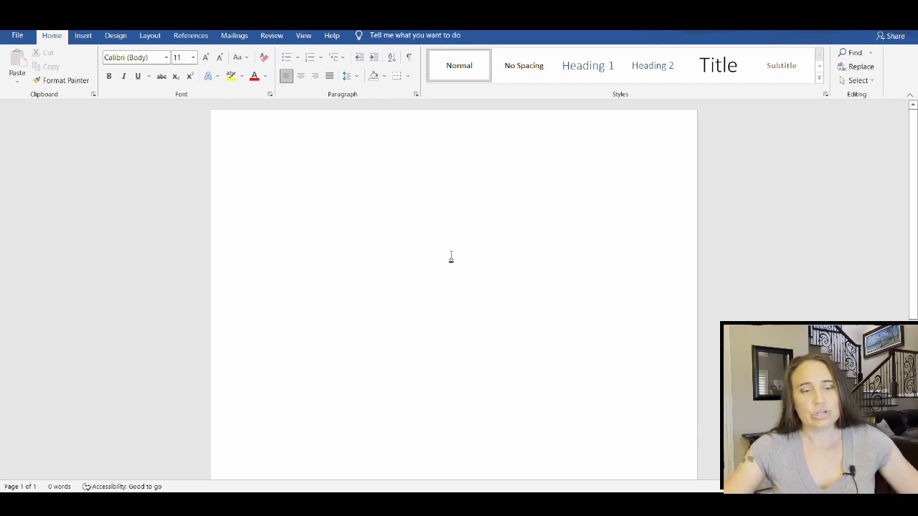
- In Word, open the PDF file "bandana frame 1" from the Downloads folder as an editable document
click(13, 36)
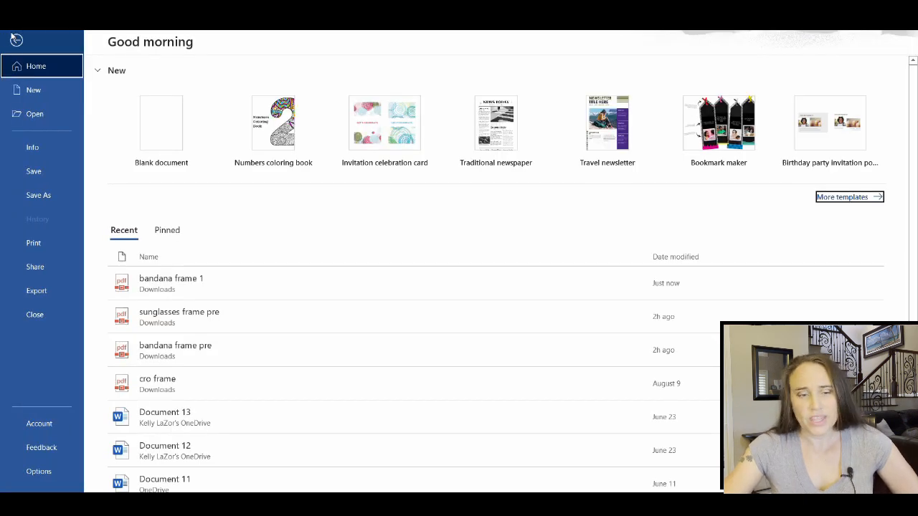
click(23, 117)
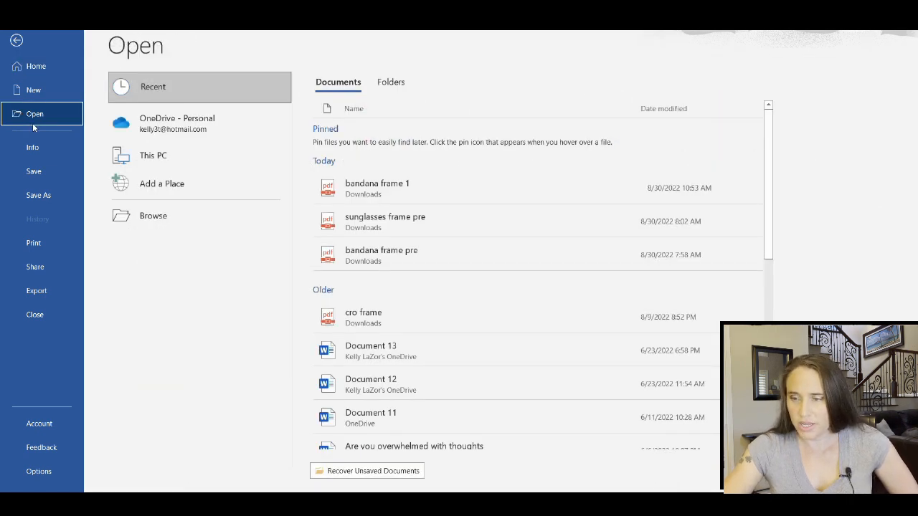
click(393, 89)
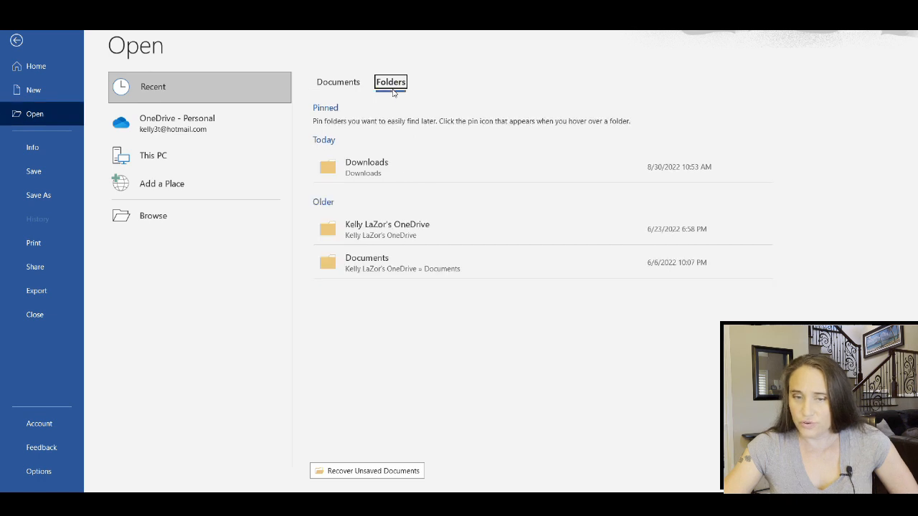
click(362, 172)
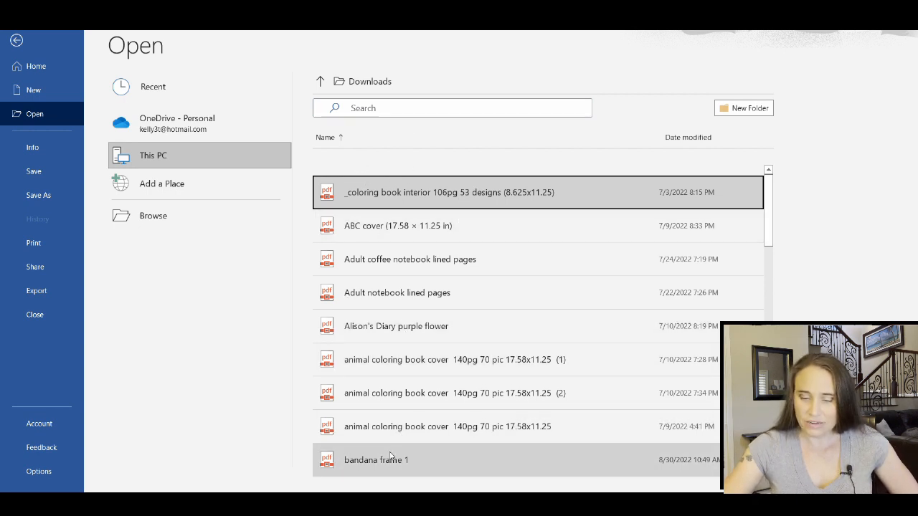
click(355, 466)
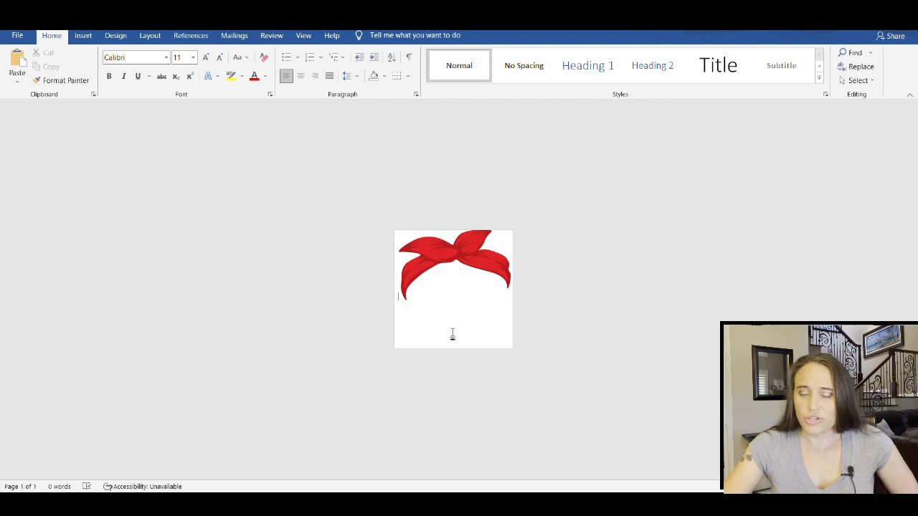
- Select the red headband's outer shape and fill it with the photo of a couple
click(466, 258)
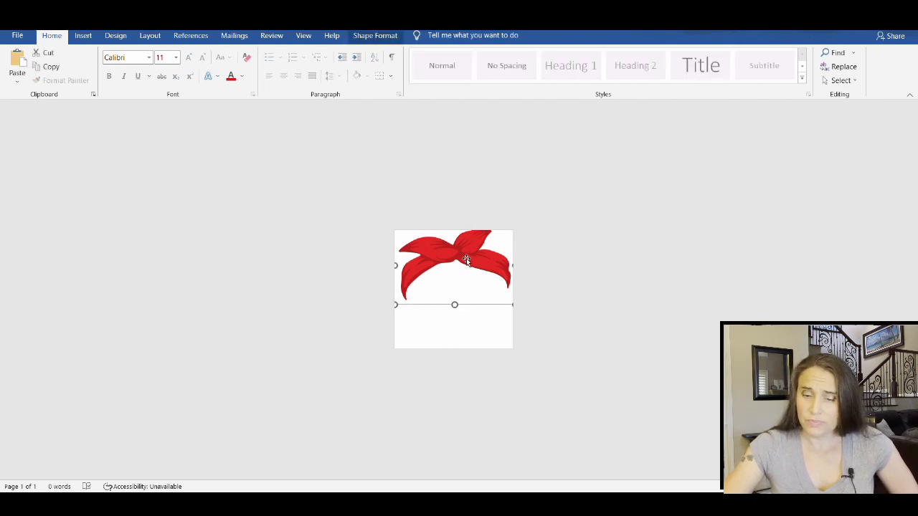
click(378, 37)
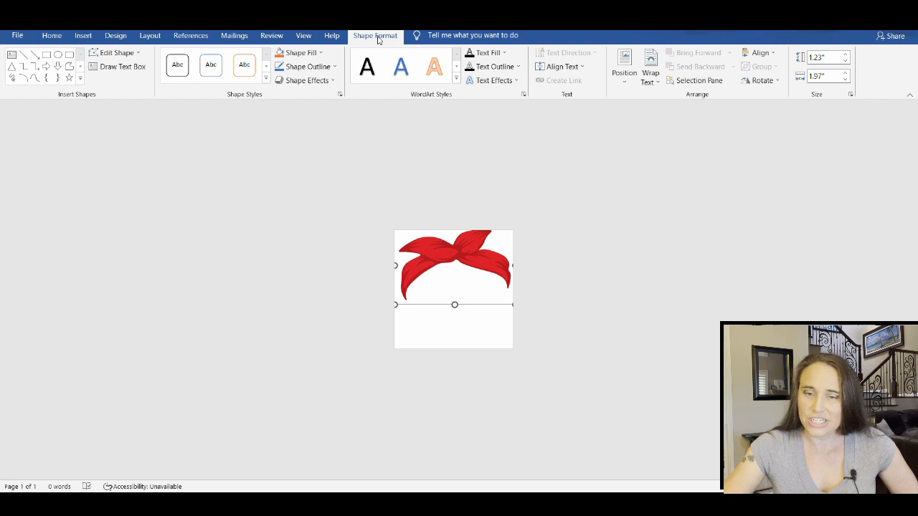
click(307, 58)
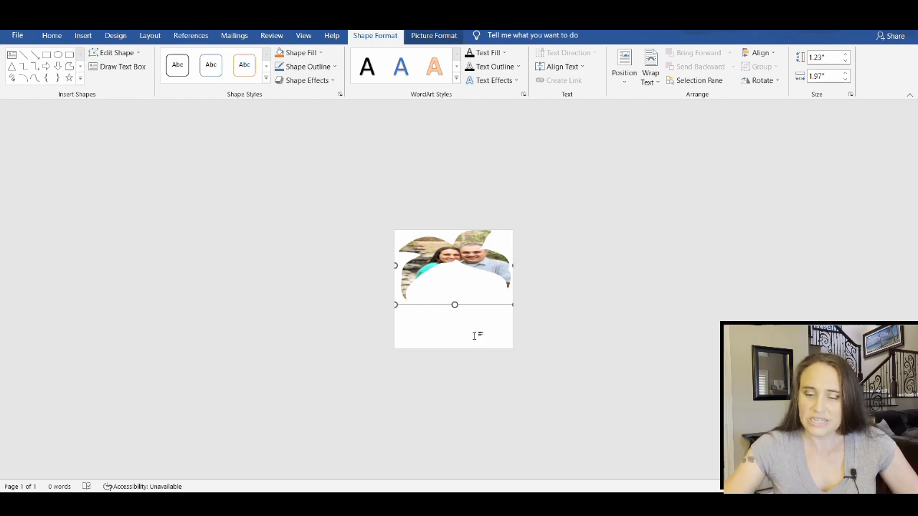
- Select the inner headband shape and fill it with the couple photo as well, leaving nothing selected
key(ctrl+a)
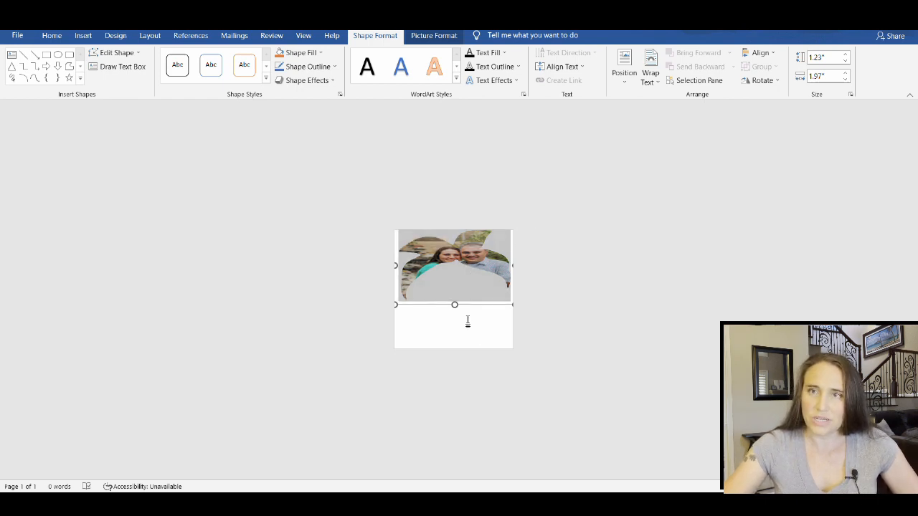
click(473, 261)
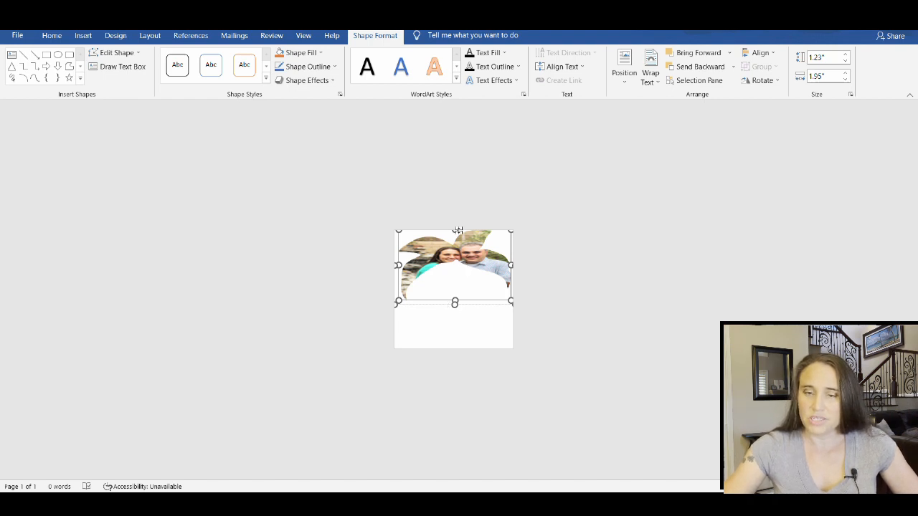
click(309, 55)
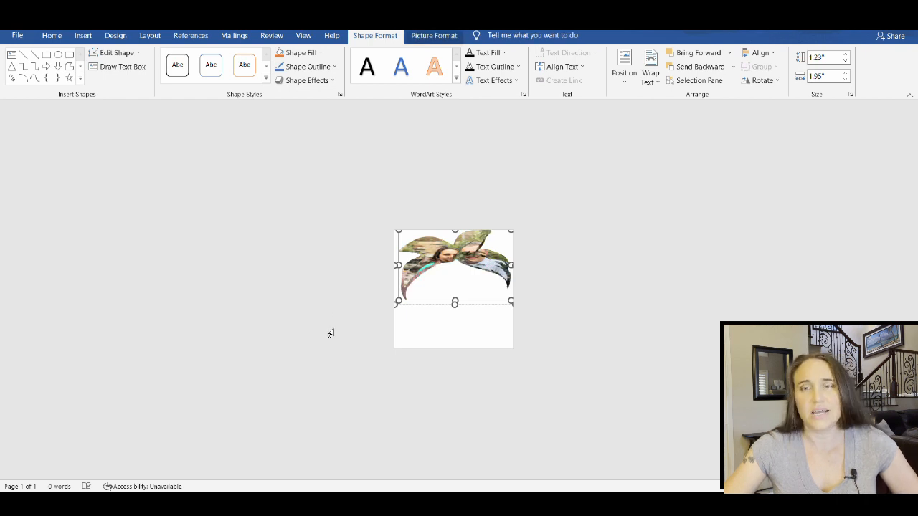
click(563, 343)
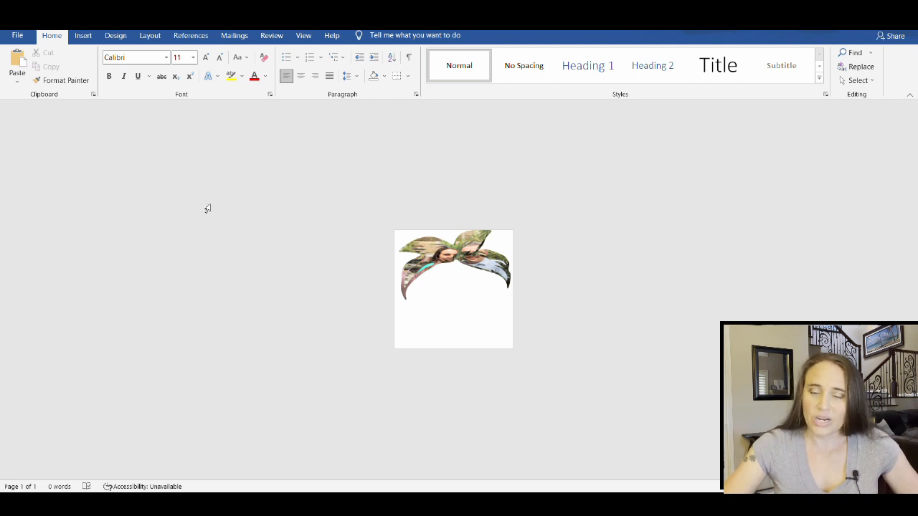
- Save a copy of the document as the PDF "bandana frame final" in the Downloads folder
click(21, 39)
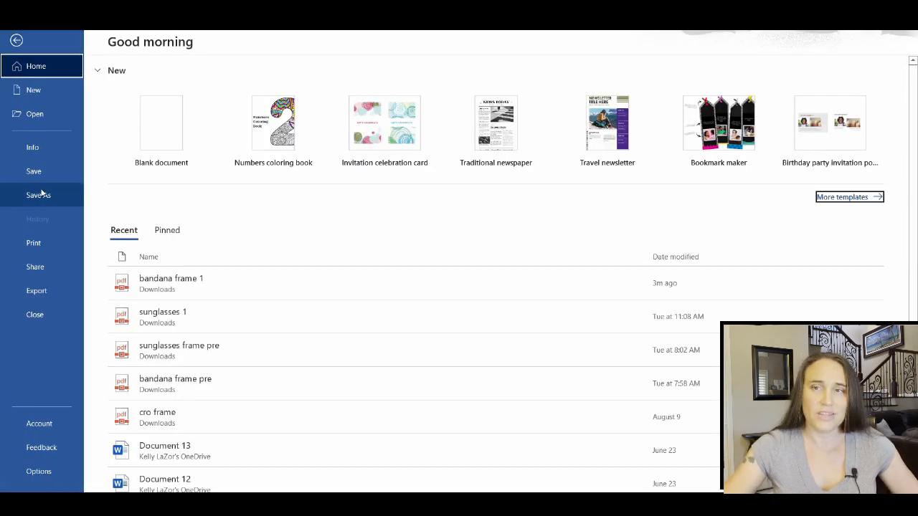
click(40, 195)
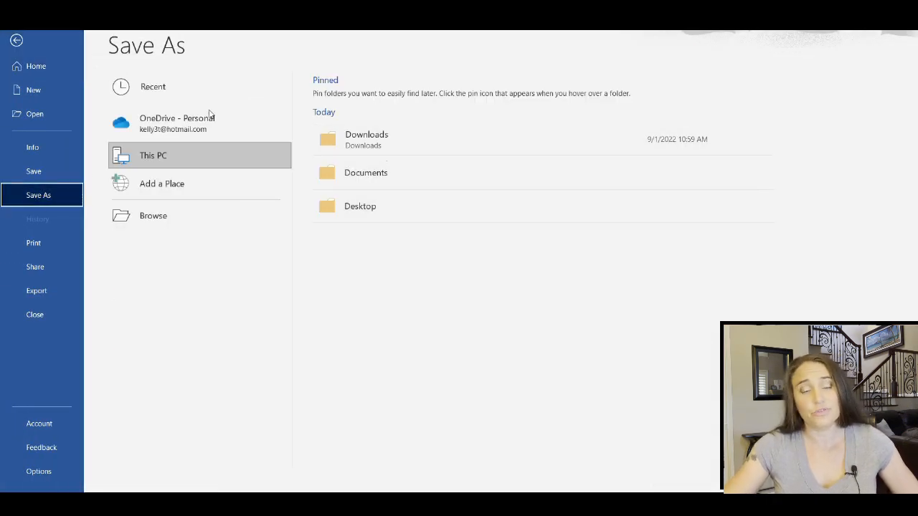
click(375, 141)
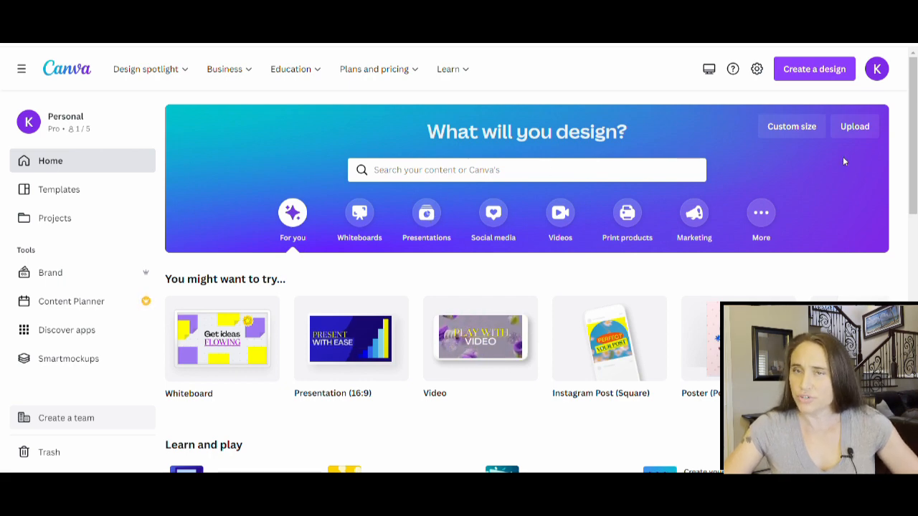
- Switch to Canva, import "bandana frame final.pdf", open it from the recent designs and select the photo-filled bandana
click(796, 79)
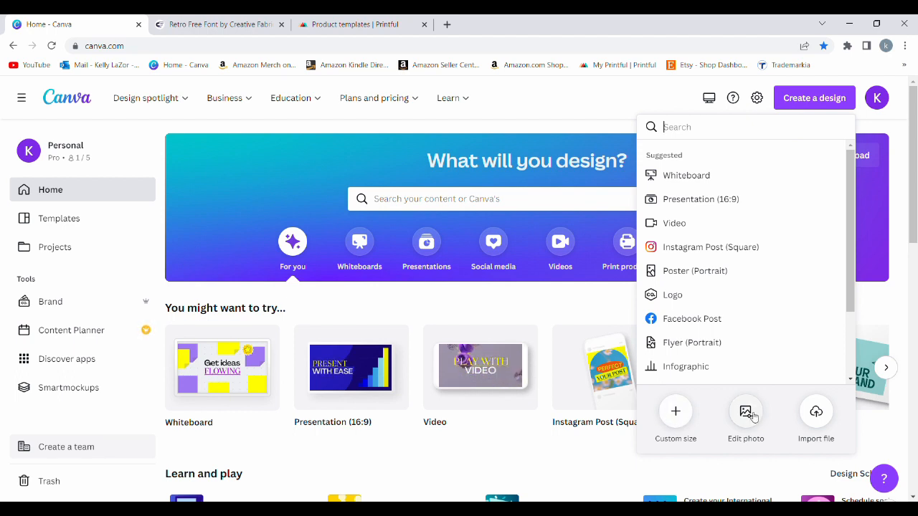
click(818, 419)
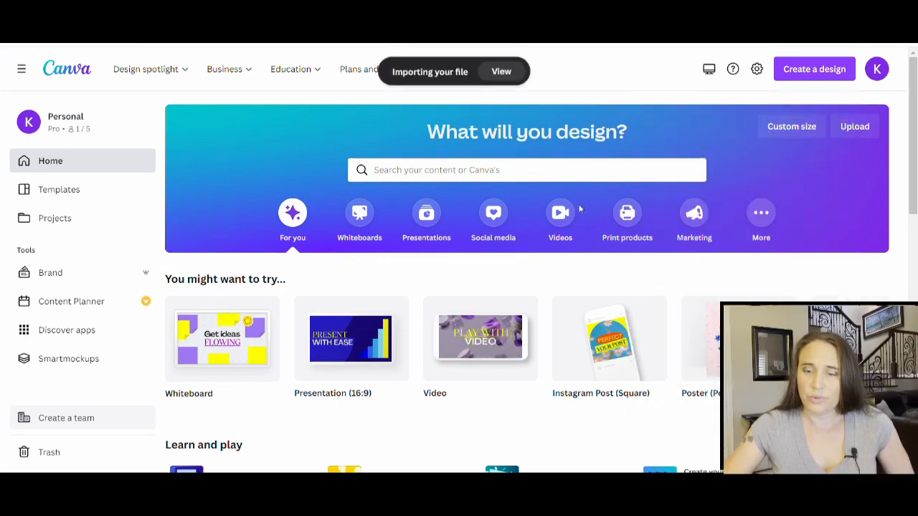
scroll(336, 187, down, 2)
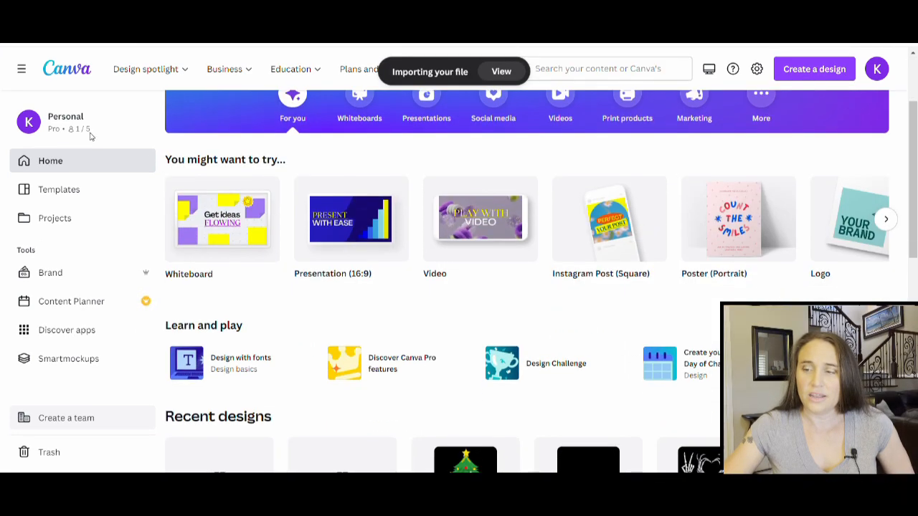
scroll(167, 139, down, 3)
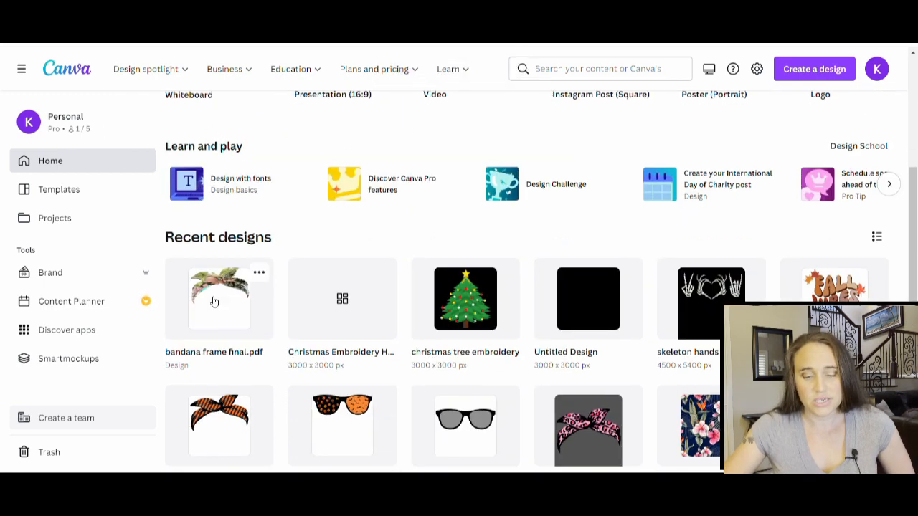
click(212, 301)
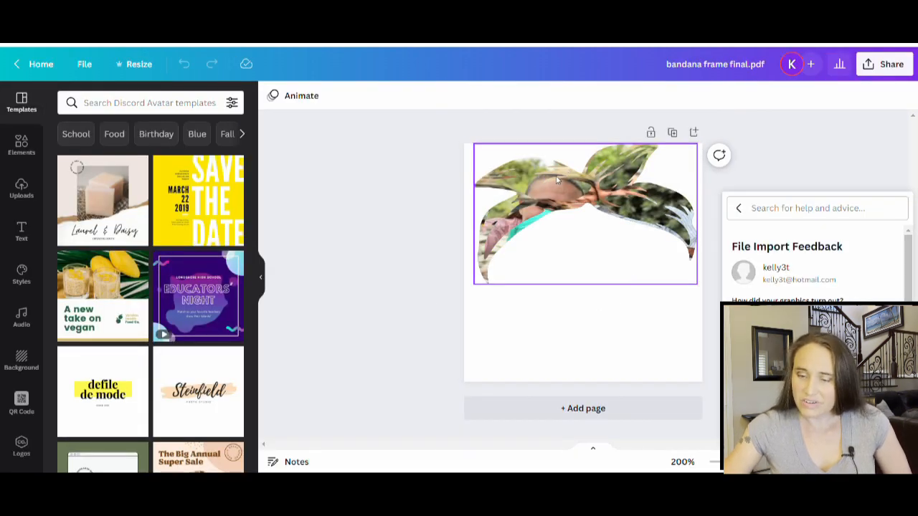
click(523, 189)
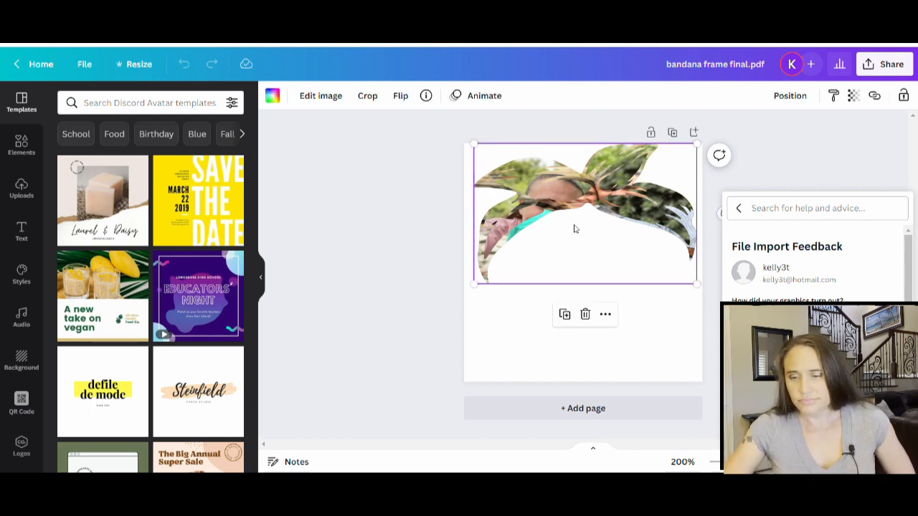
click(263, 279)
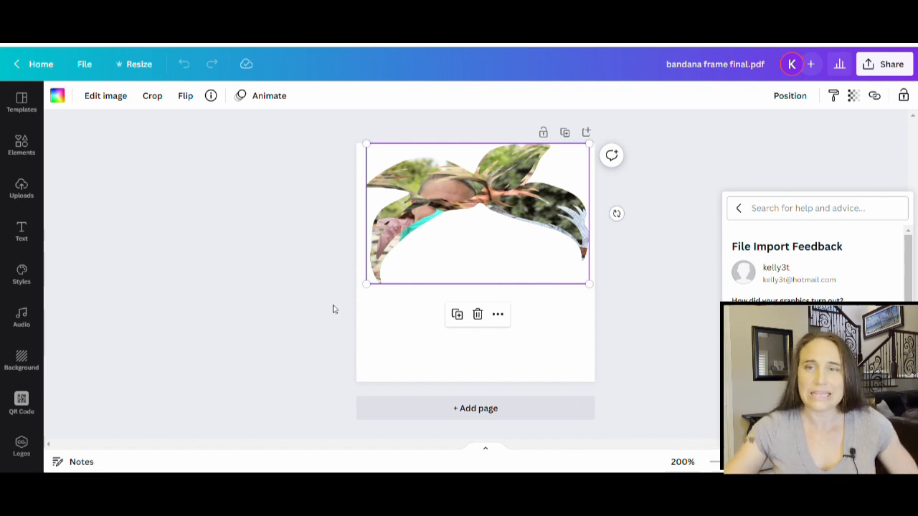
- Search the elements library for "halloween" and limit the results to photos
click(22, 142)
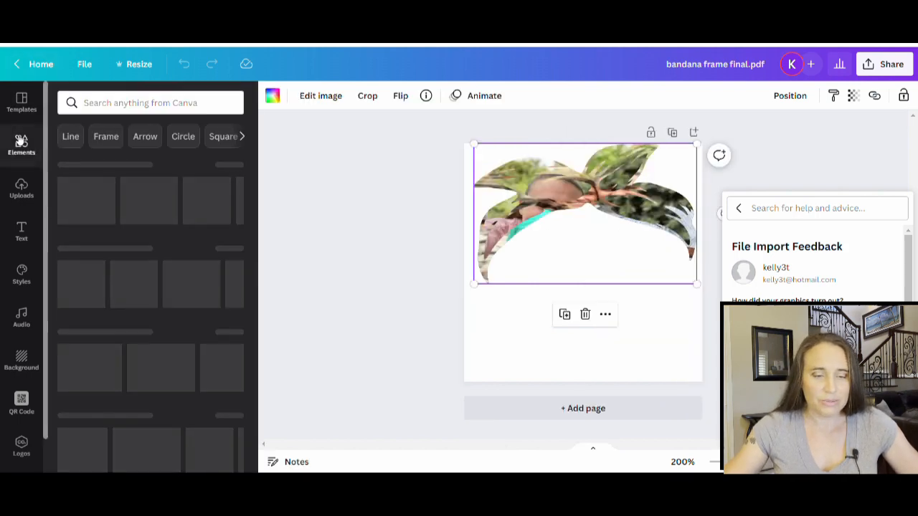
click(161, 106)
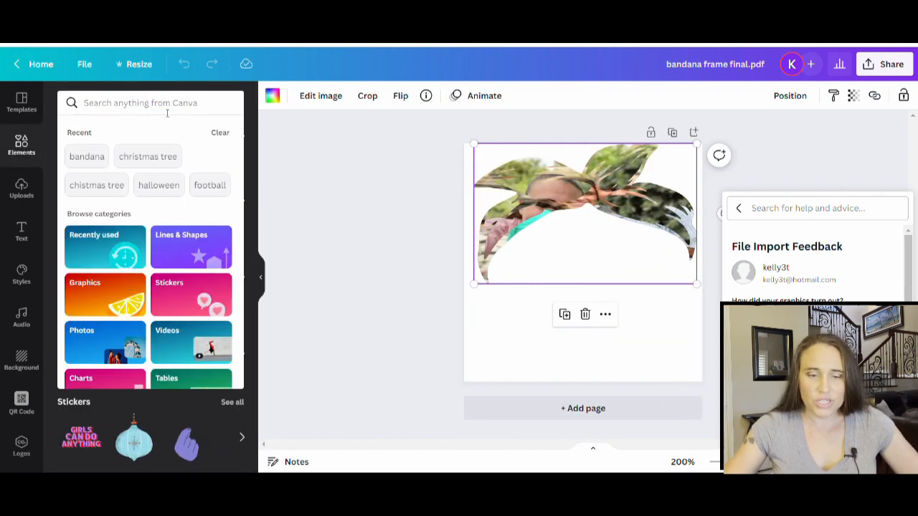
text(halloween)
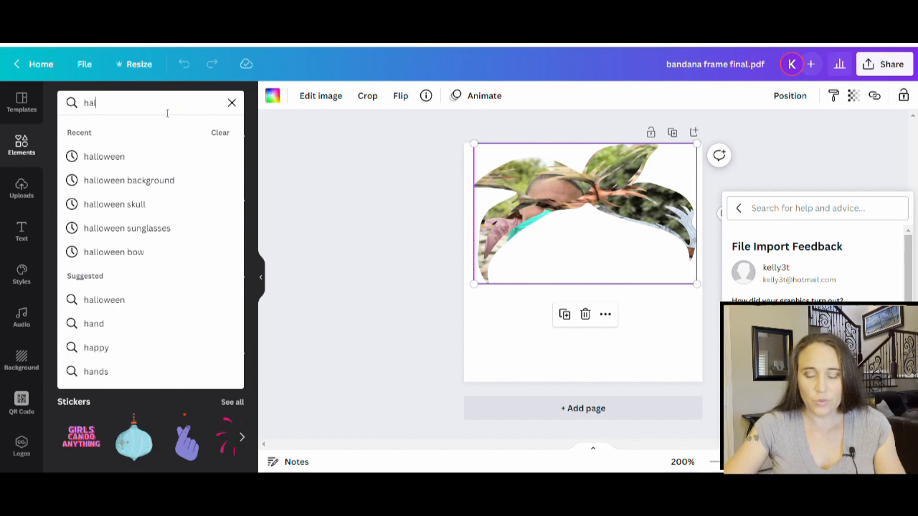
key(Return)
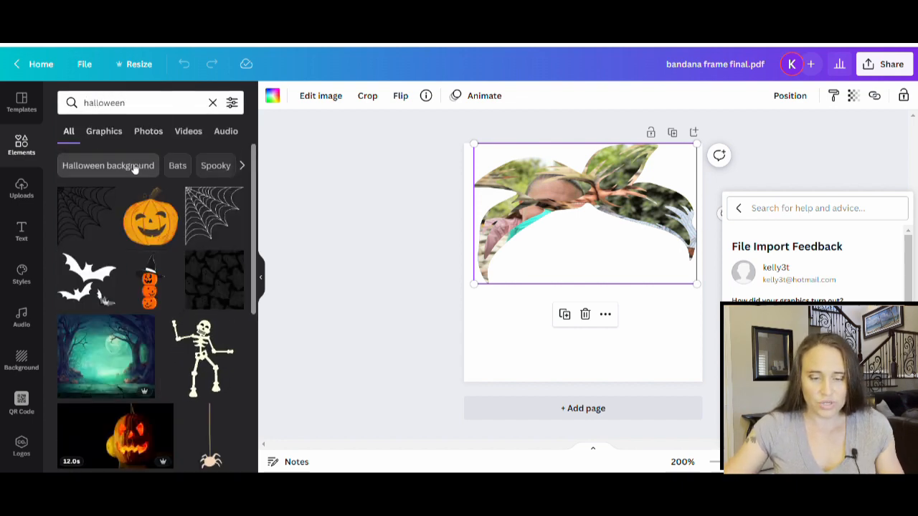
click(148, 134)
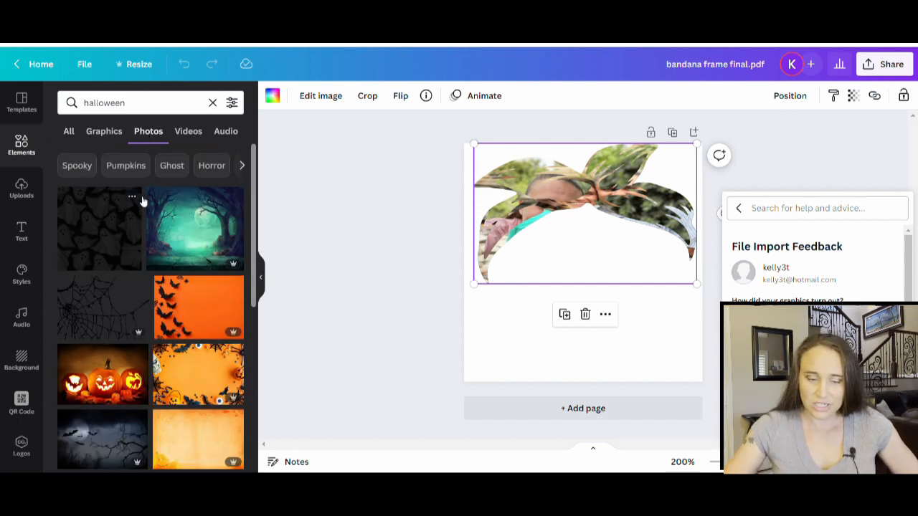
- Browse the Halloween photo results for a pattern suited to the bandana, and return to the start of the list
scroll(140, 202, down, 1)
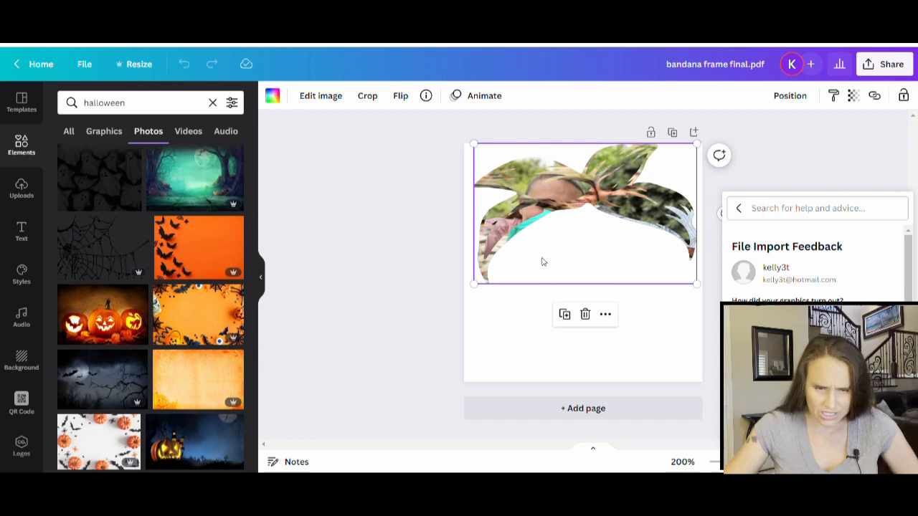
scroll(143, 237, down, 3)
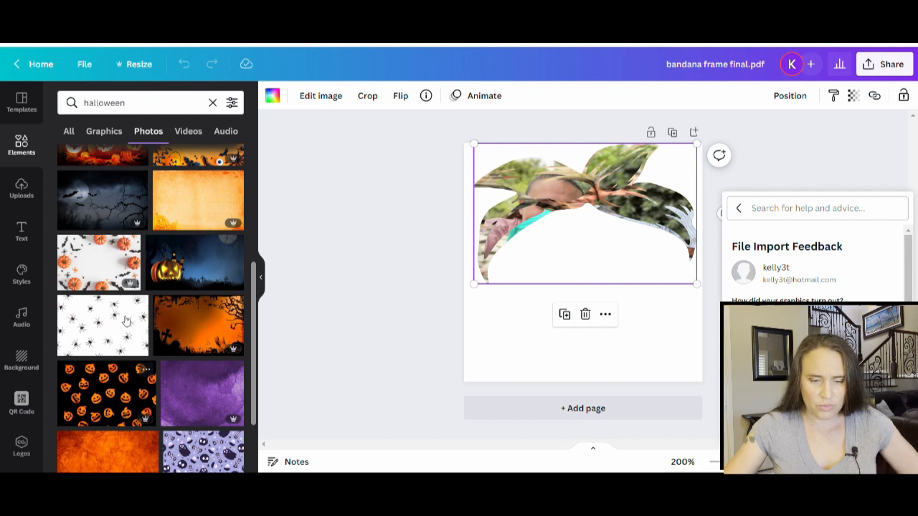
scroll(126, 321, down, 2)
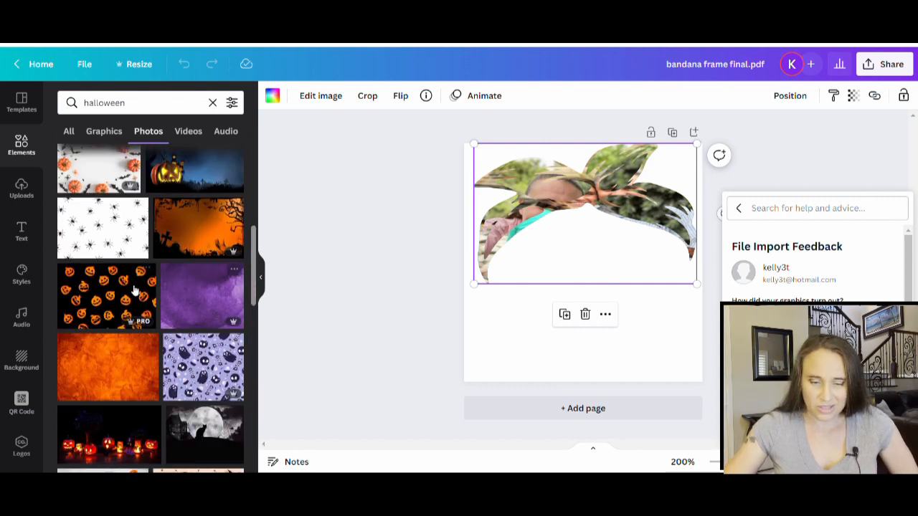
scroll(136, 293, down, 4)
scroll(143, 244, down, 4)
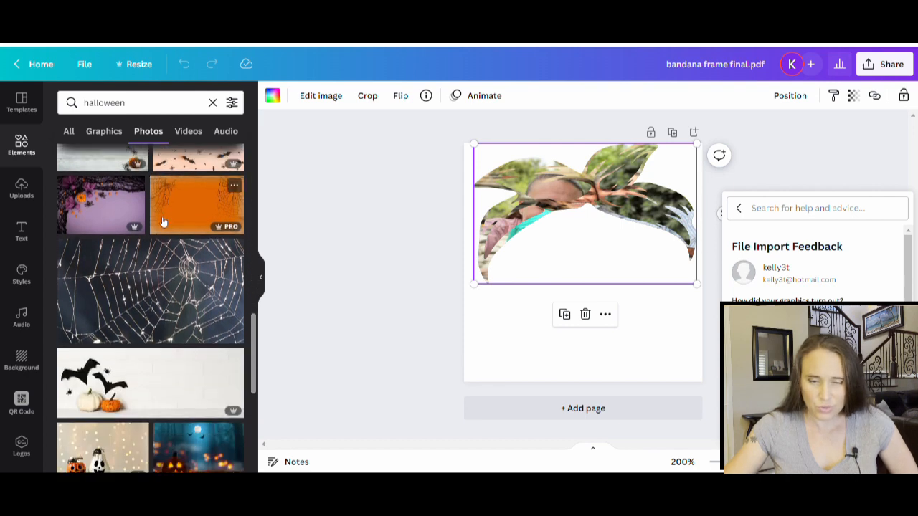
scroll(161, 219, down, 3)
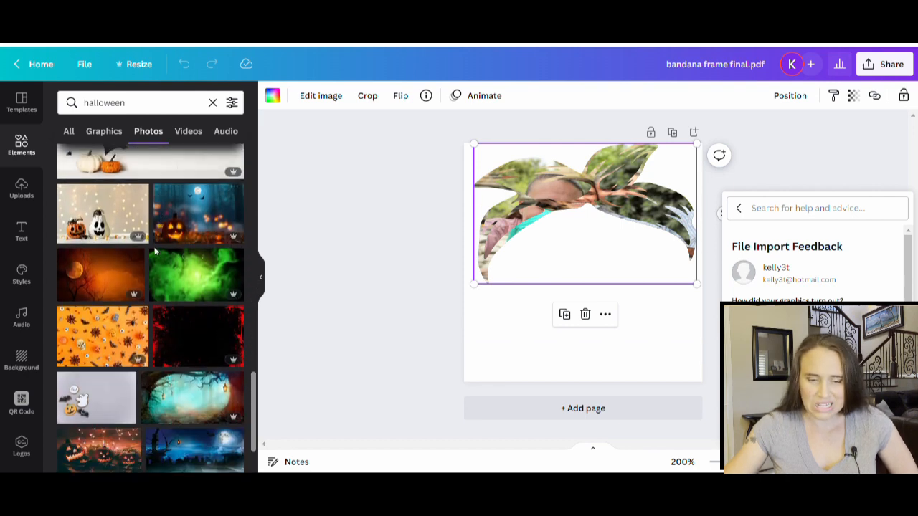
scroll(127, 273, down, 4)
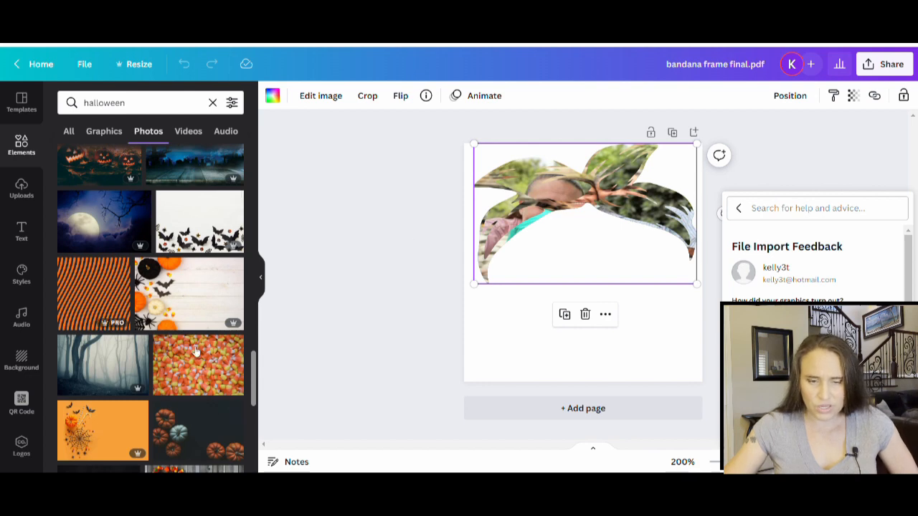
scroll(158, 319, down, 1)
scroll(159, 319, down, 2)
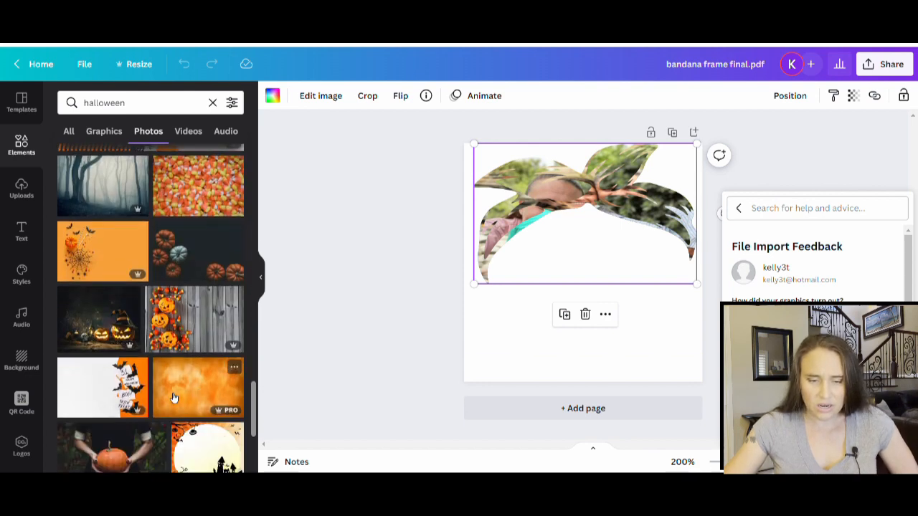
scroll(173, 398, up, 3)
scroll(159, 349, down, 4)
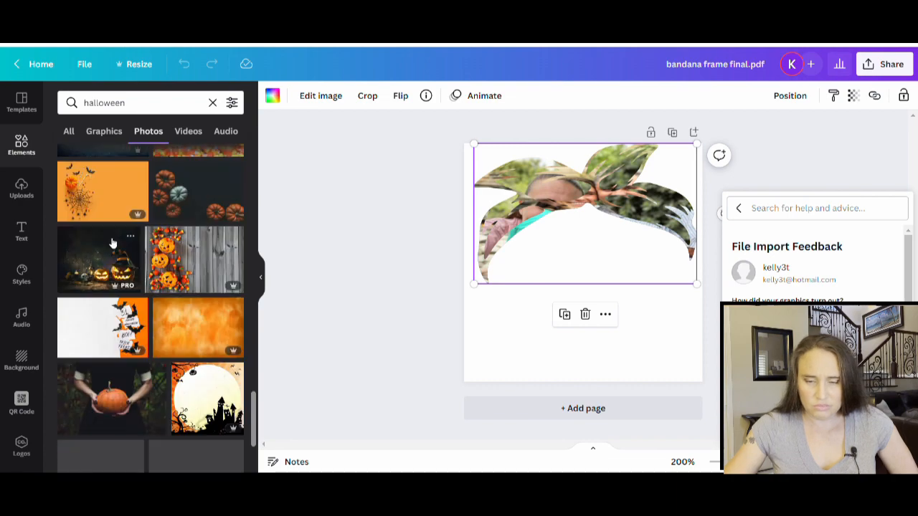
scroll(144, 290, down, 7)
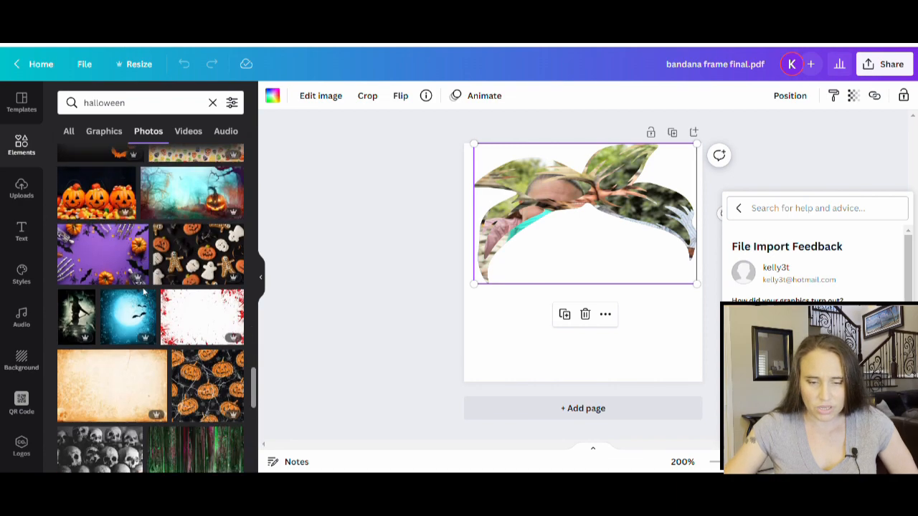
scroll(143, 290, down, 3)
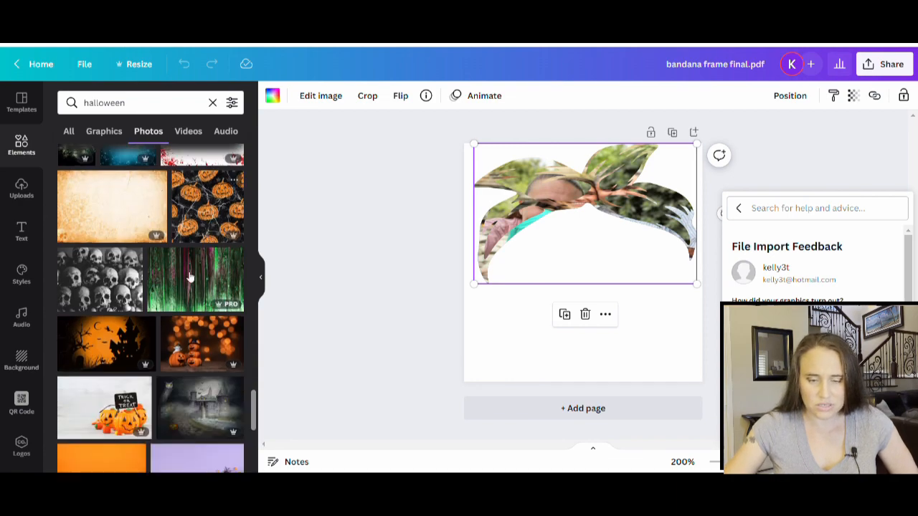
scroll(190, 277, down, 5)
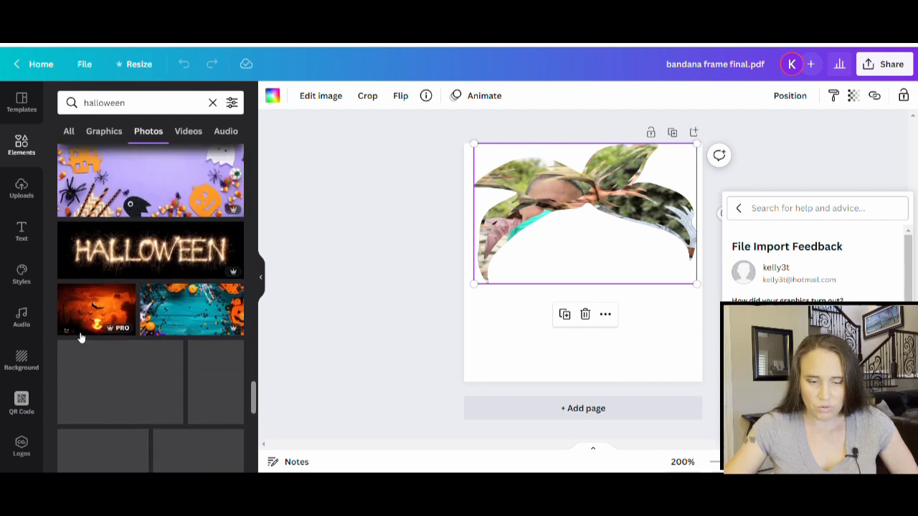
scroll(121, 344, down, 5)
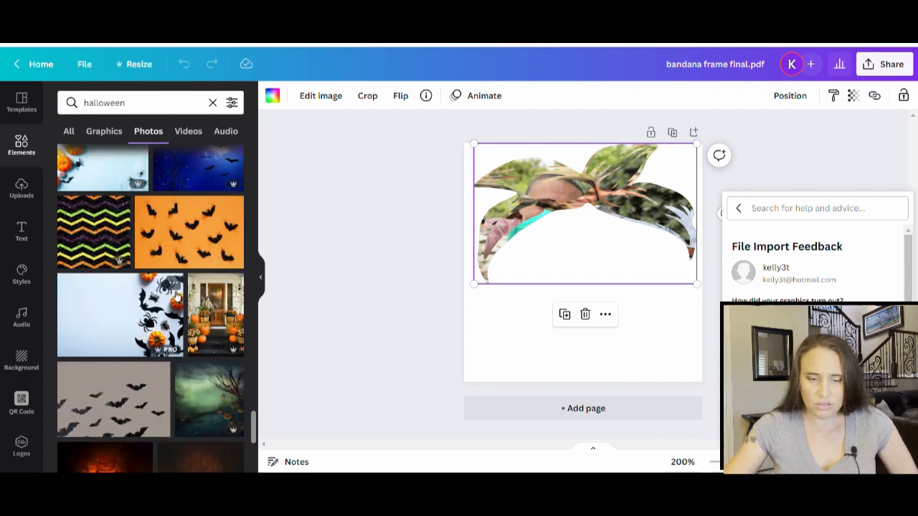
scroll(175, 296, down, 10)
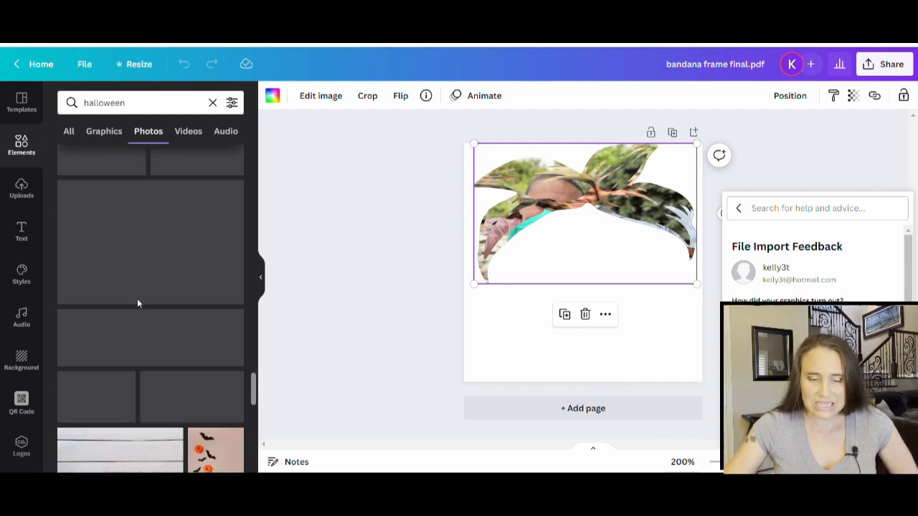
scroll(139, 304, up, 20)
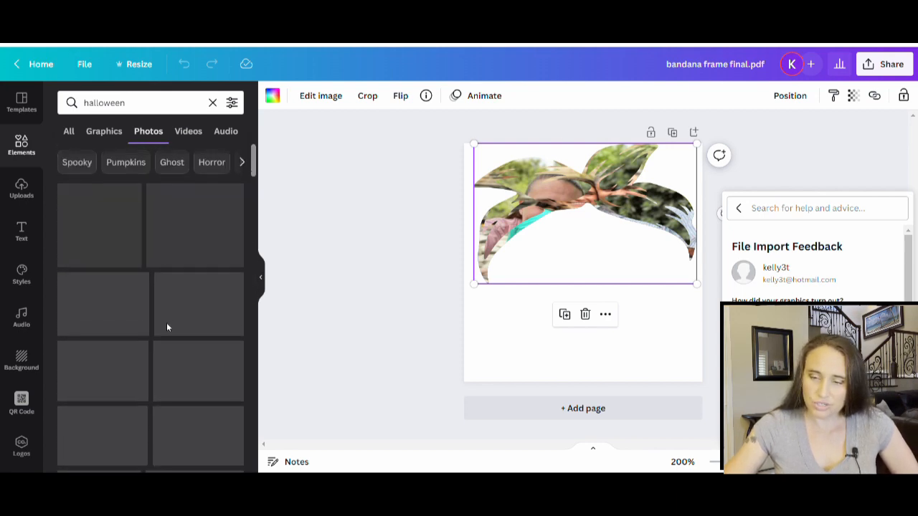
- Find the orange-and-black wavy stripe photo and fill the bandana's front detail layer with it, leaving the layer deselected
scroll(189, 255, down, 1)
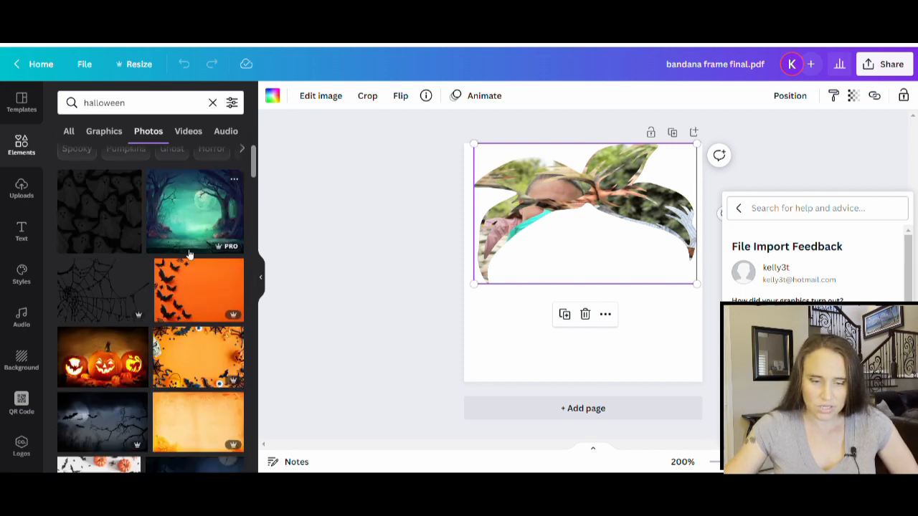
scroll(189, 254, down, 3)
scroll(141, 281, down, 1)
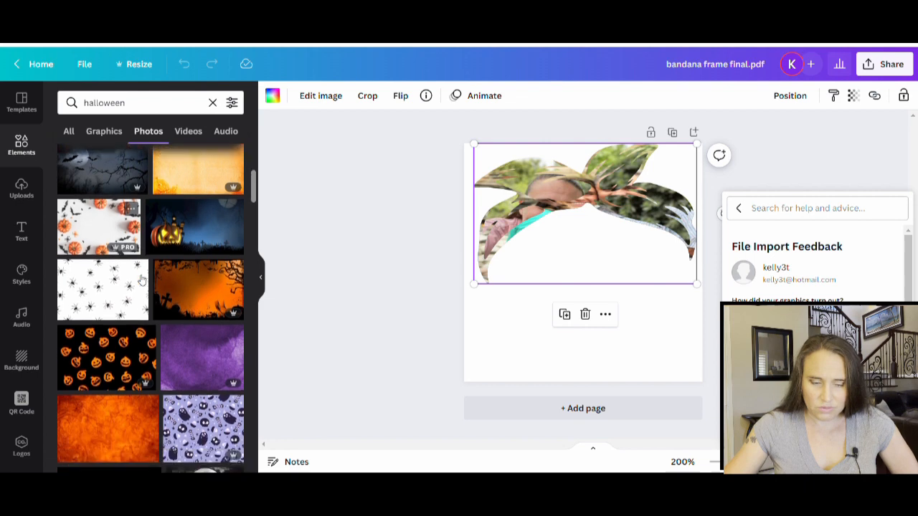
scroll(118, 315, down, 2)
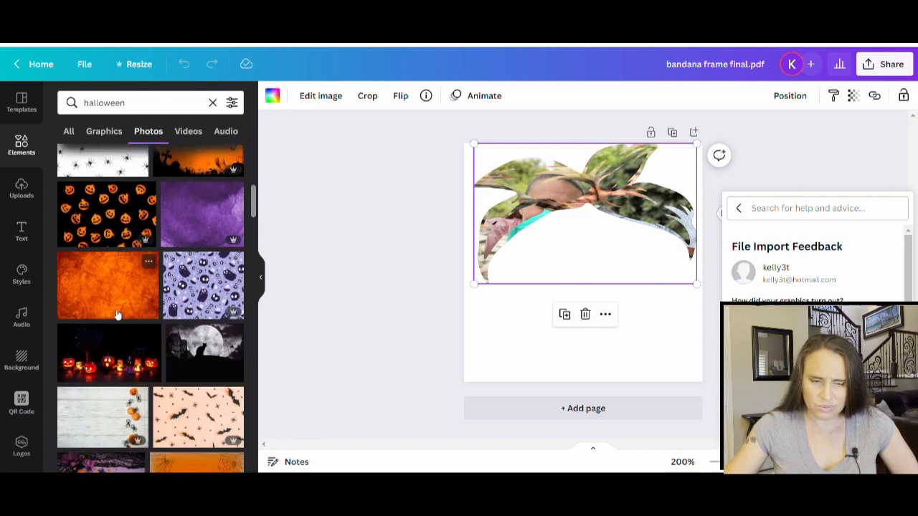
scroll(215, 301, down, 3)
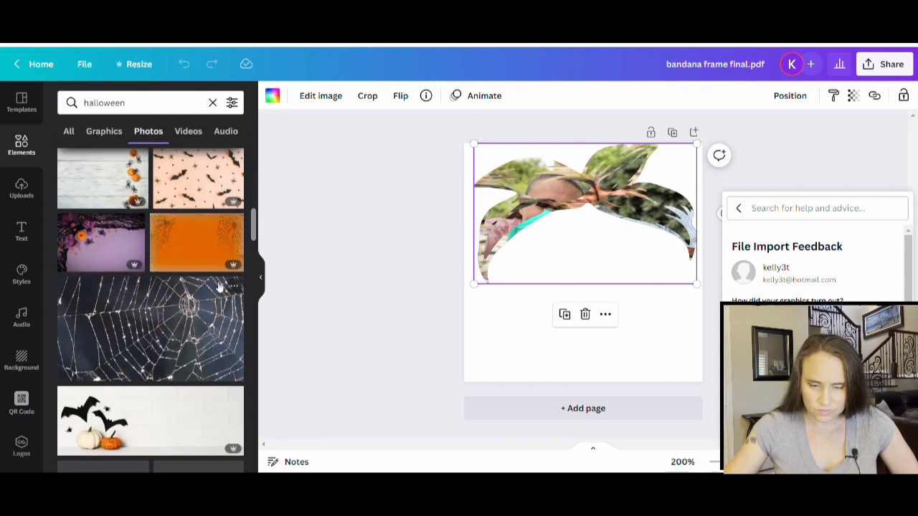
scroll(219, 287, down, 3)
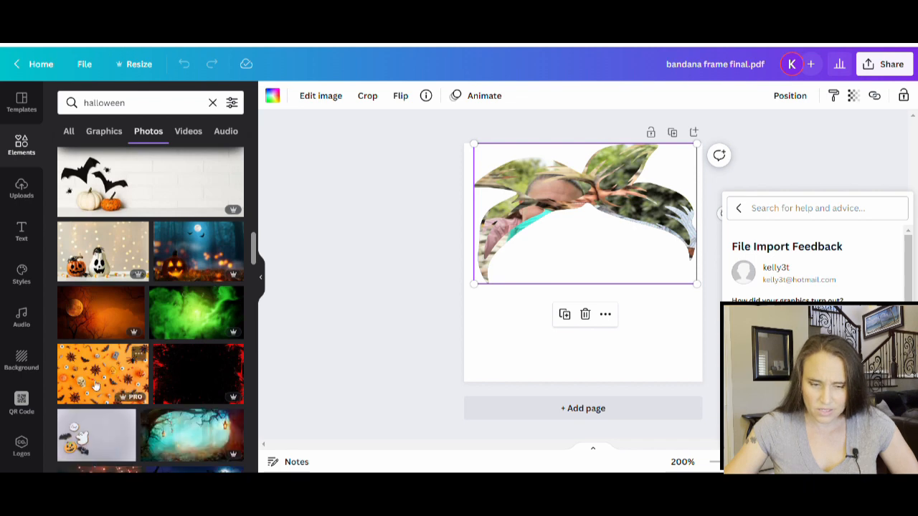
scroll(121, 336, down, 2)
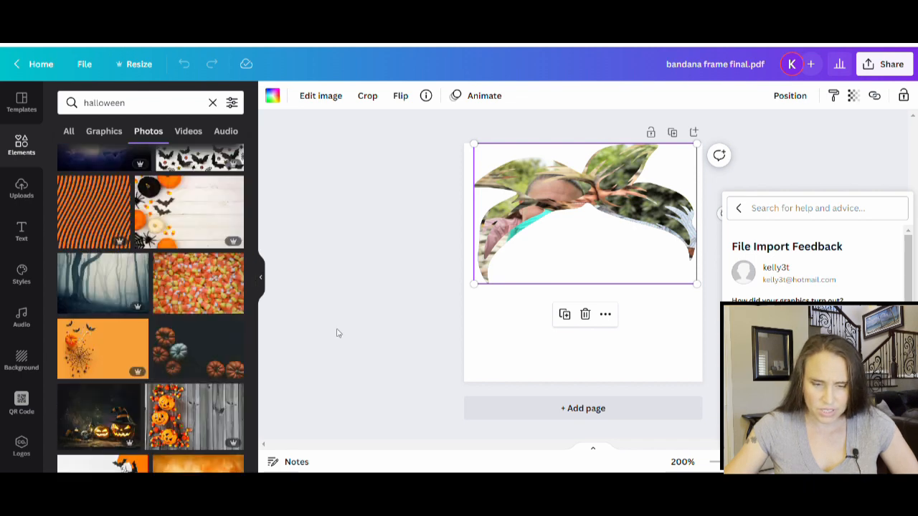
drag(122, 214, 539, 225)
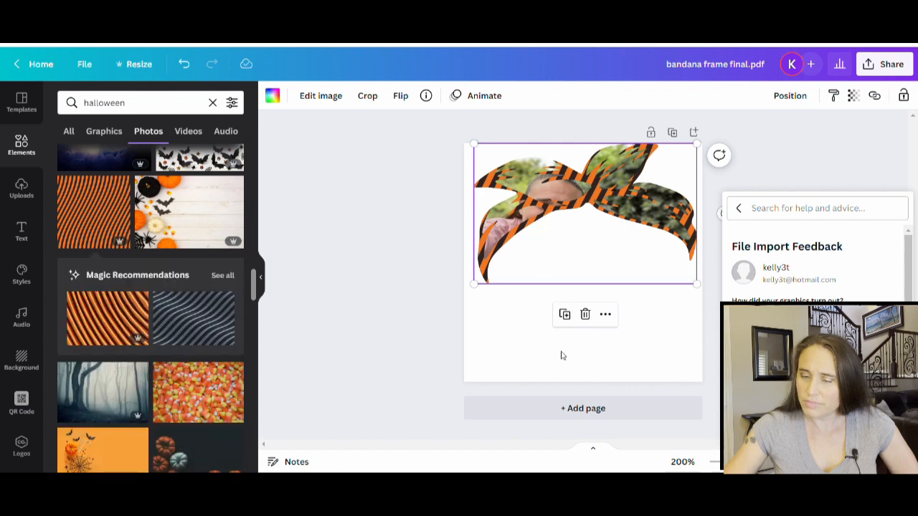
click(519, 373)
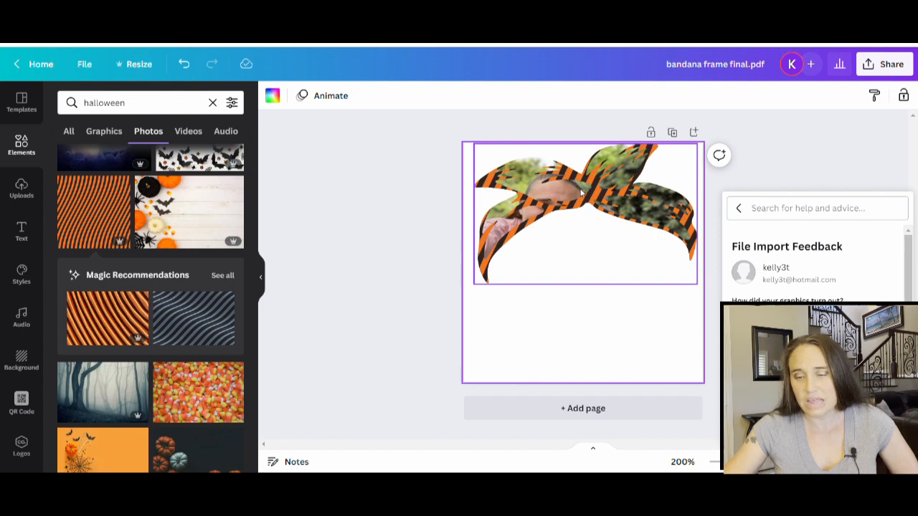
- Move the striped layer down off the bandana and fill the uncovered base shape with the black jack-o'-lantern pattern photo
drag(582, 192, 601, 318)
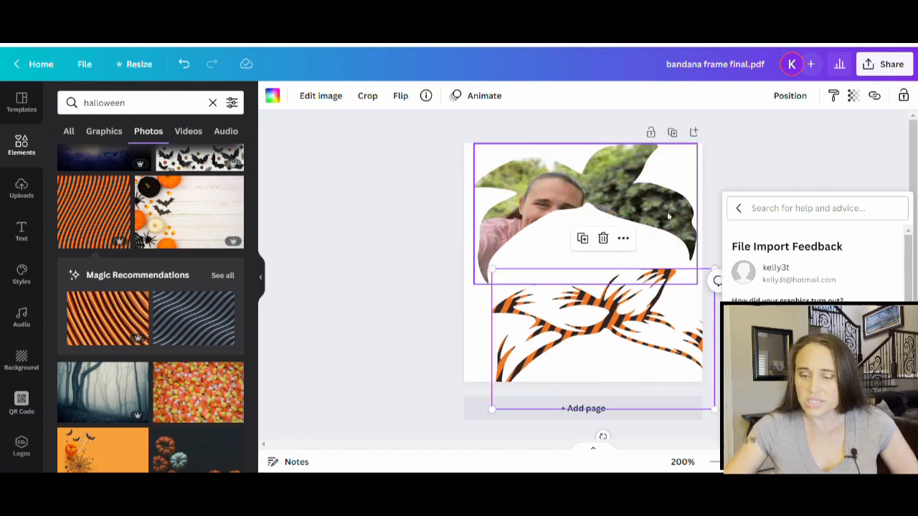
scroll(206, 272, up, 2)
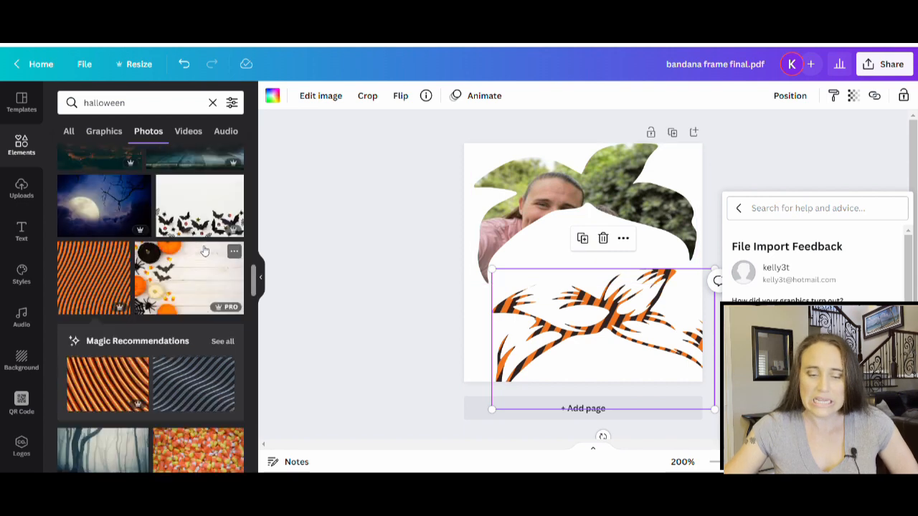
scroll(108, 215, up, 3)
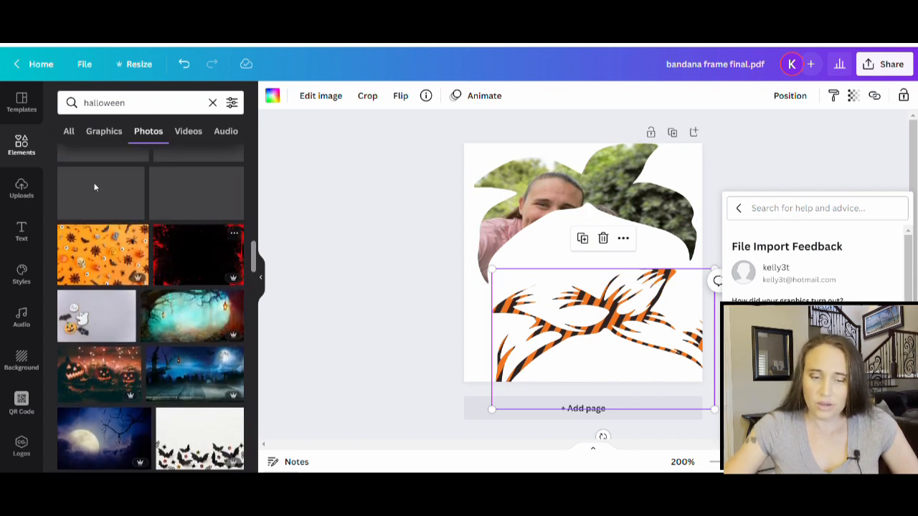
scroll(170, 256, up, 3)
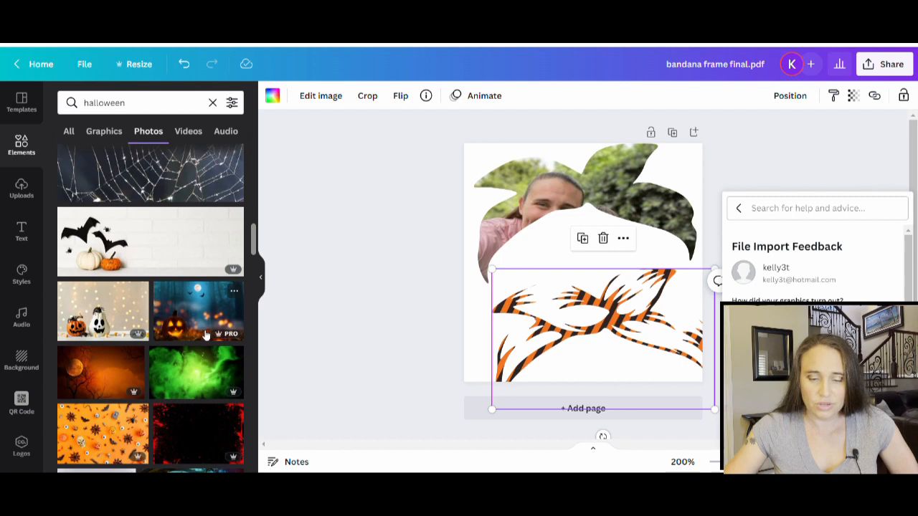
scroll(177, 310, up, 3)
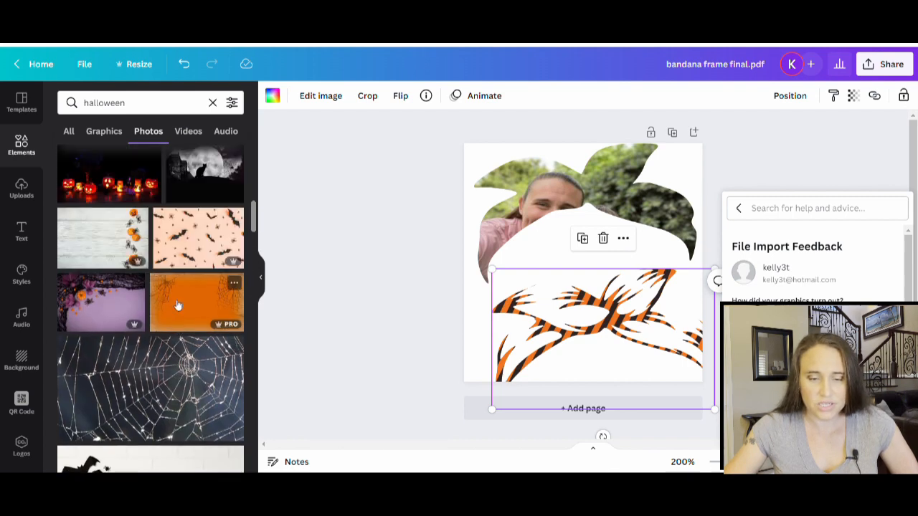
scroll(178, 306, up, 5)
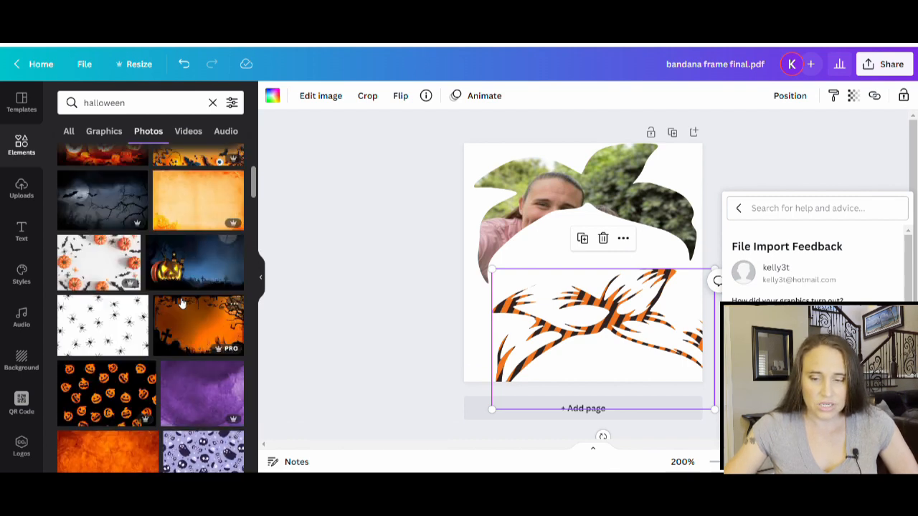
scroll(182, 304, up, 4)
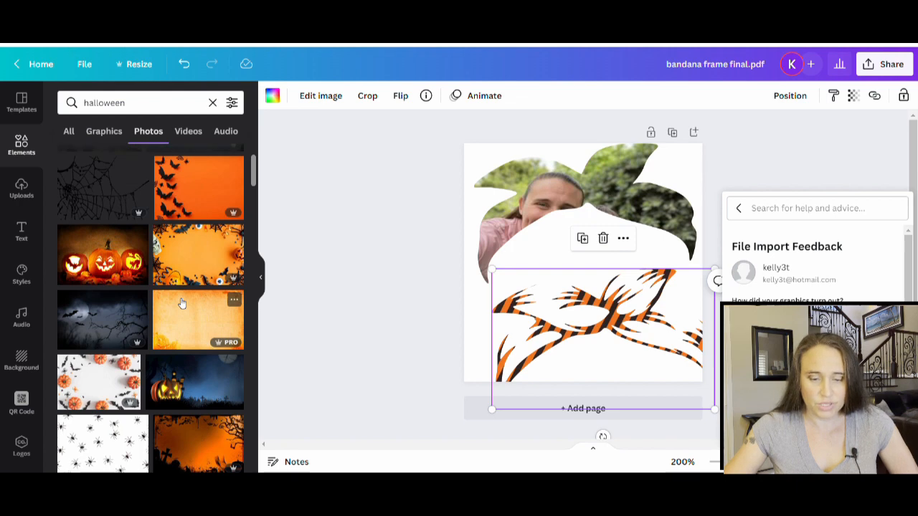
scroll(183, 304, up, 3)
scroll(144, 297, down, 8)
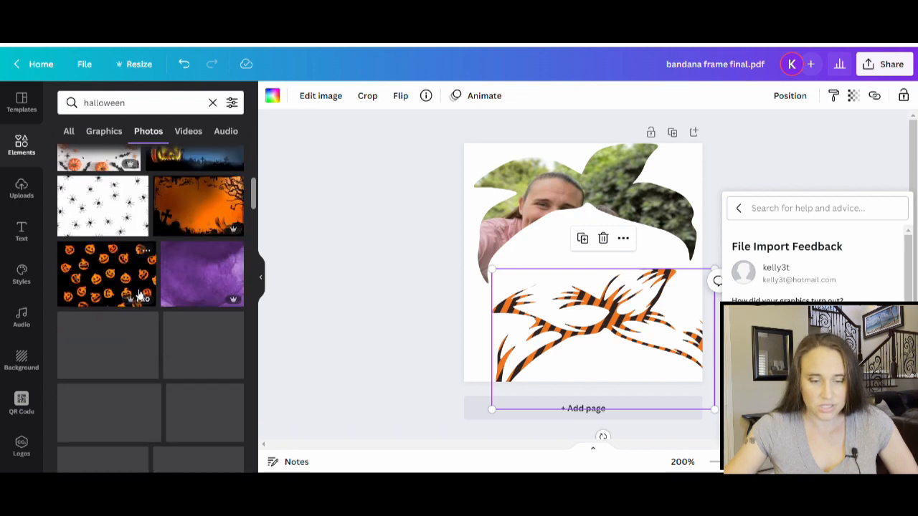
drag(104, 276, 552, 191)
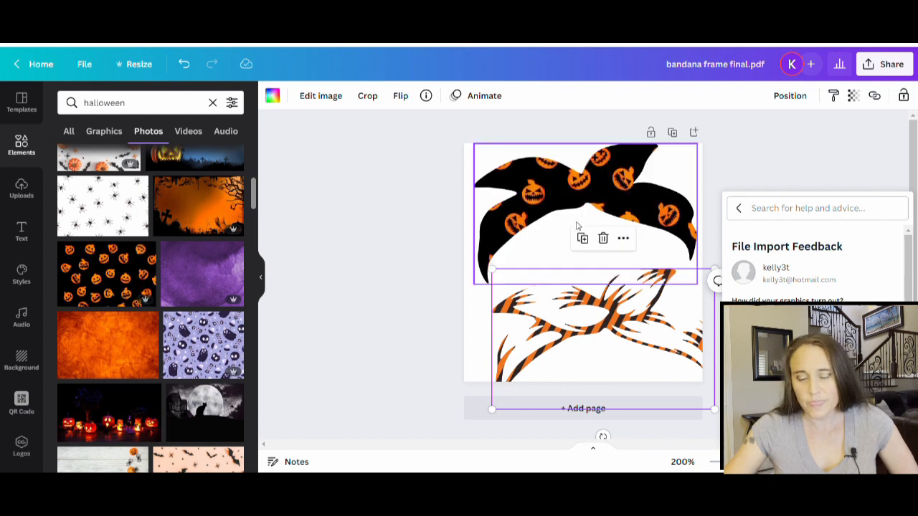
- Shift the jack-o'-lantern photo slightly upward inside the bandana base shape and apply the new crop
double_click(561, 190)
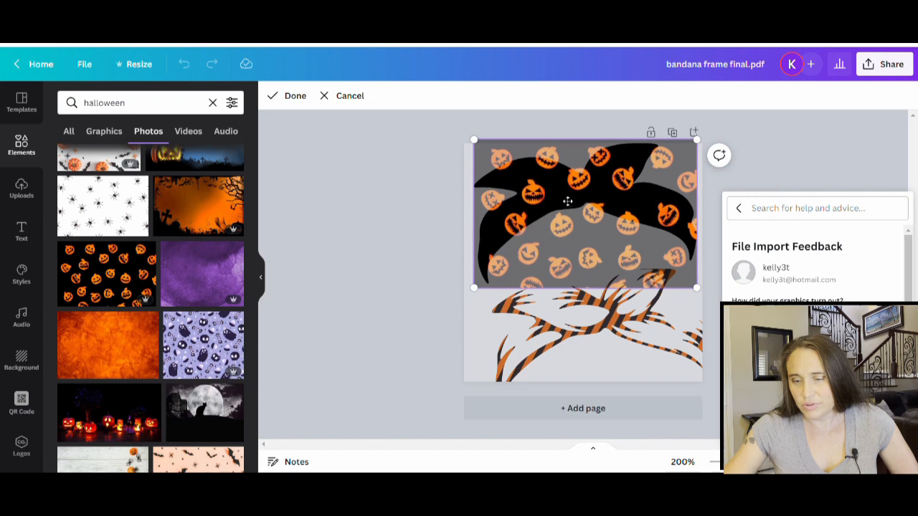
drag(567, 201, 567, 187)
click(387, 284)
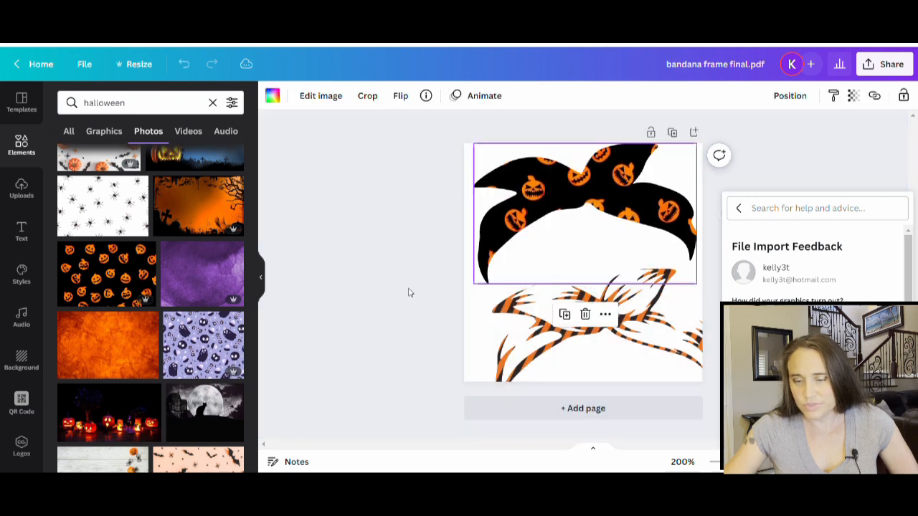
- Move the striped layer back up over the jack-o'-lantern bandana so the two shapes line up
drag(552, 349, 541, 222)
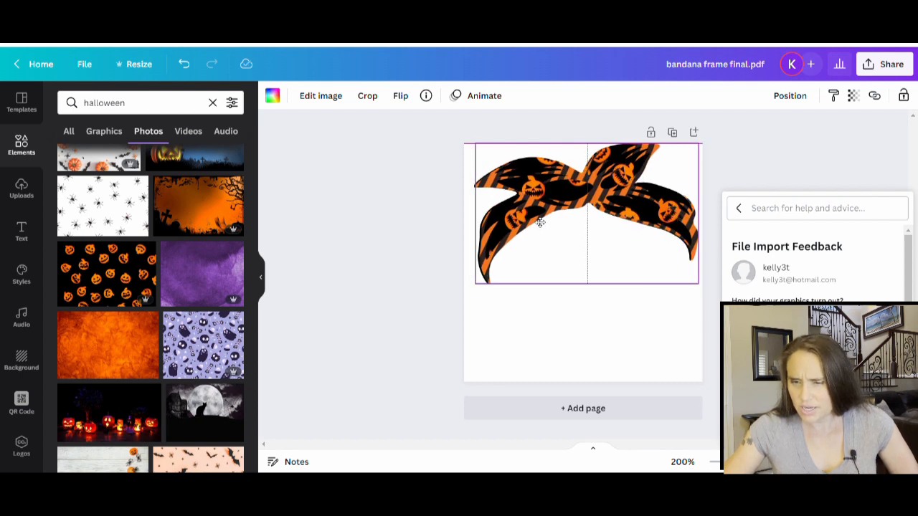
drag(540, 223, 539, 223)
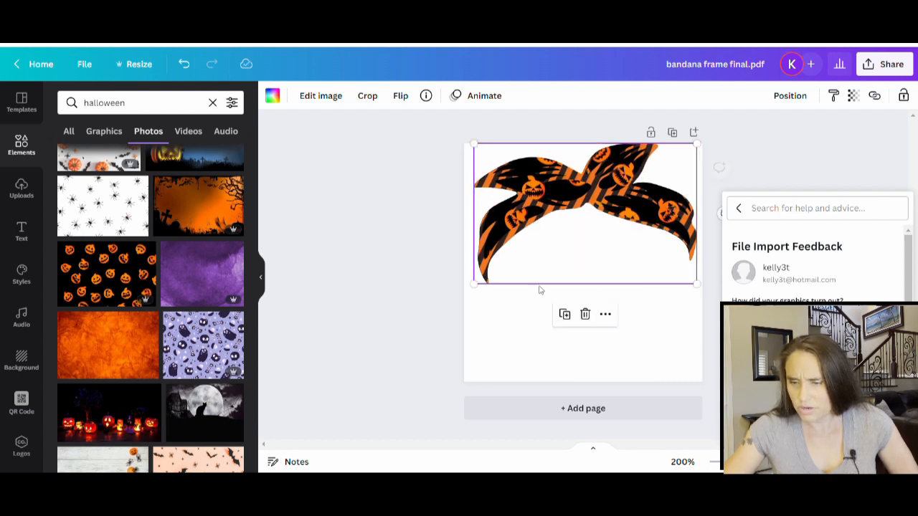
- Download the patterned bandana design as a PNG with a transparent background and close the download notice
click(552, 366)
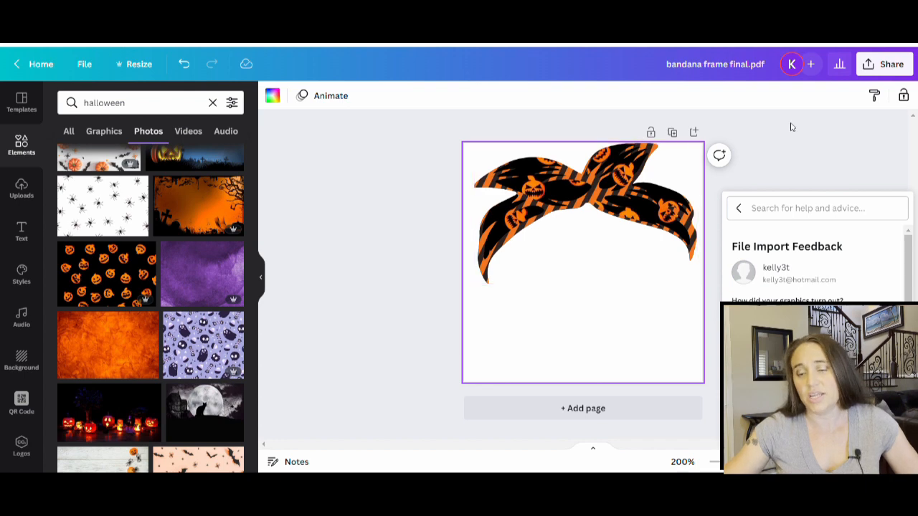
click(905, 77)
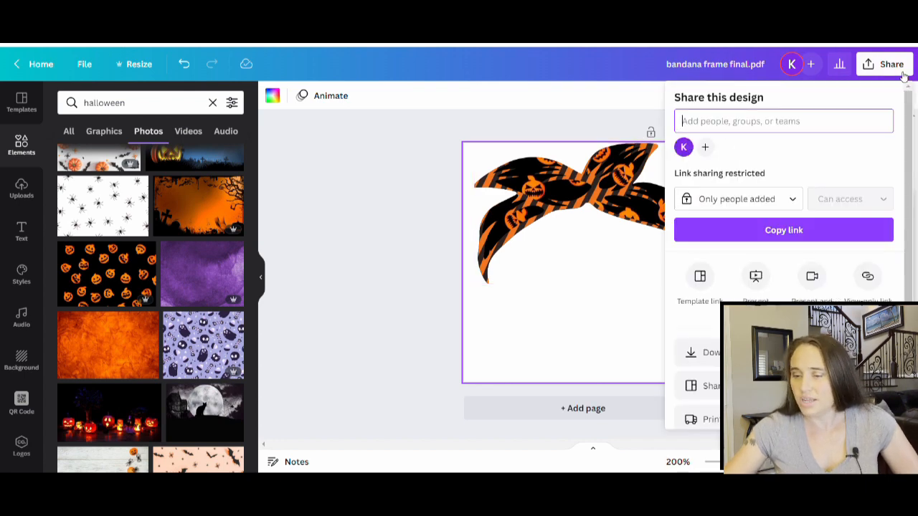
click(690, 352)
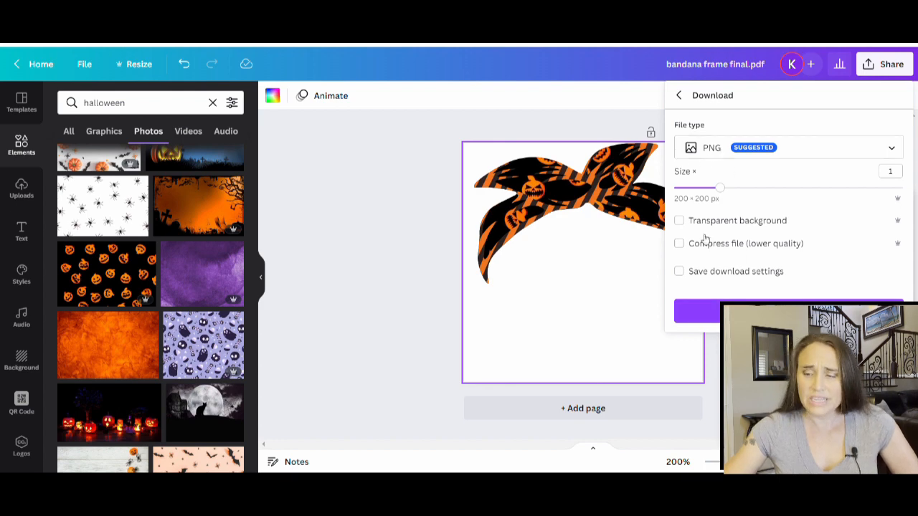
click(697, 311)
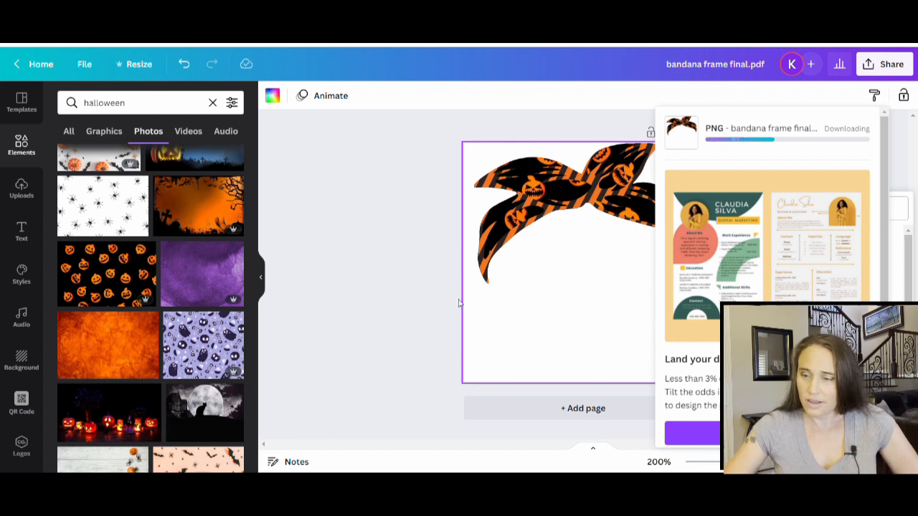
click(372, 279)
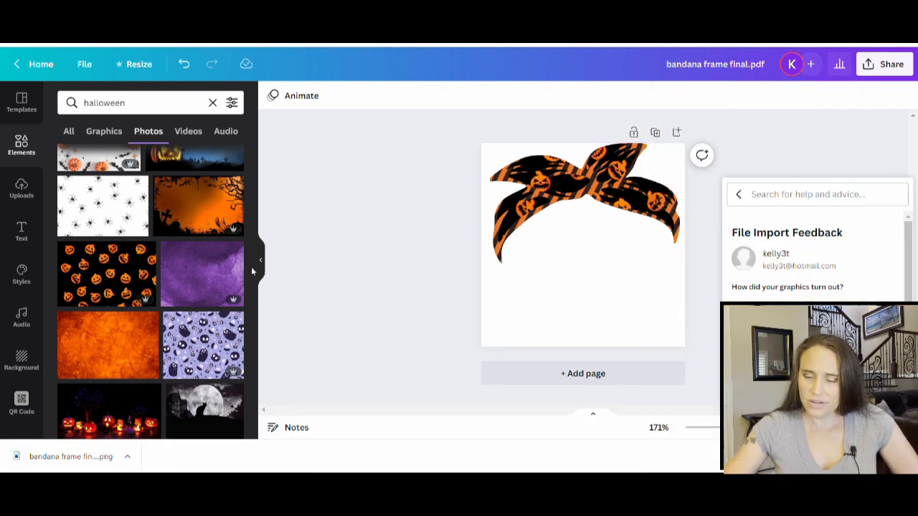
- Upload the downloaded bandana PNG to the image library and move the striped layer down off the jack-o'-lantern base
click(22, 188)
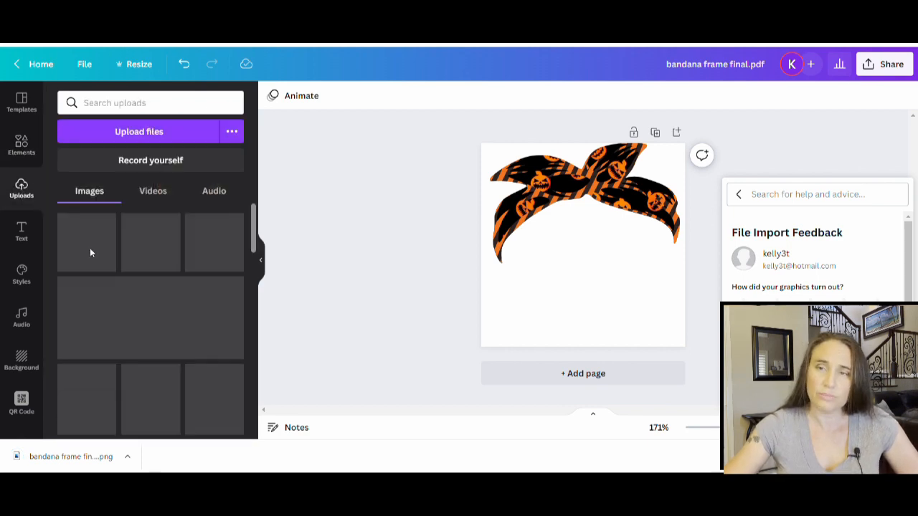
drag(51, 454, 92, 271)
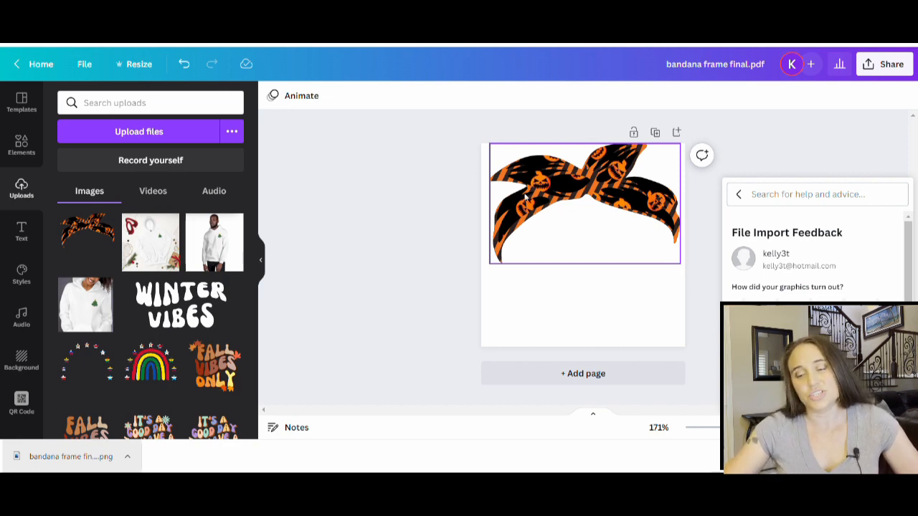
drag(585, 189, 591, 280)
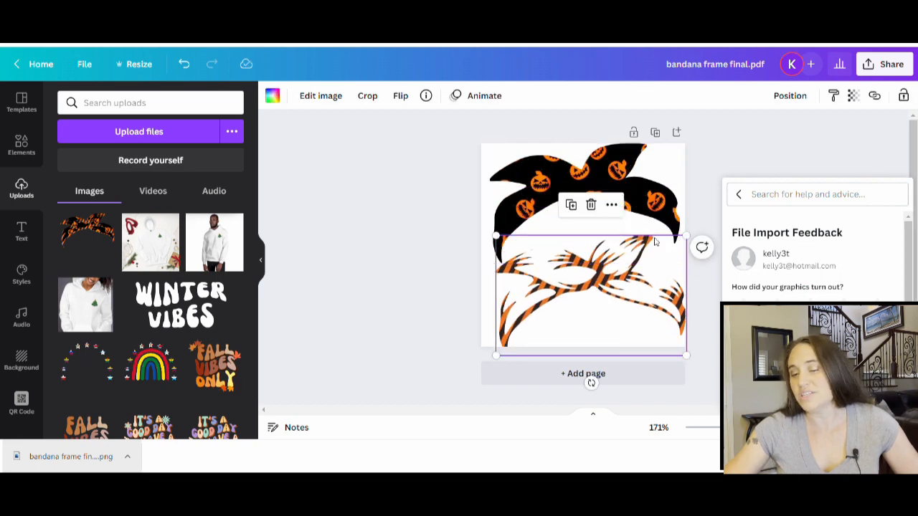
drag(563, 309, 563, 289)
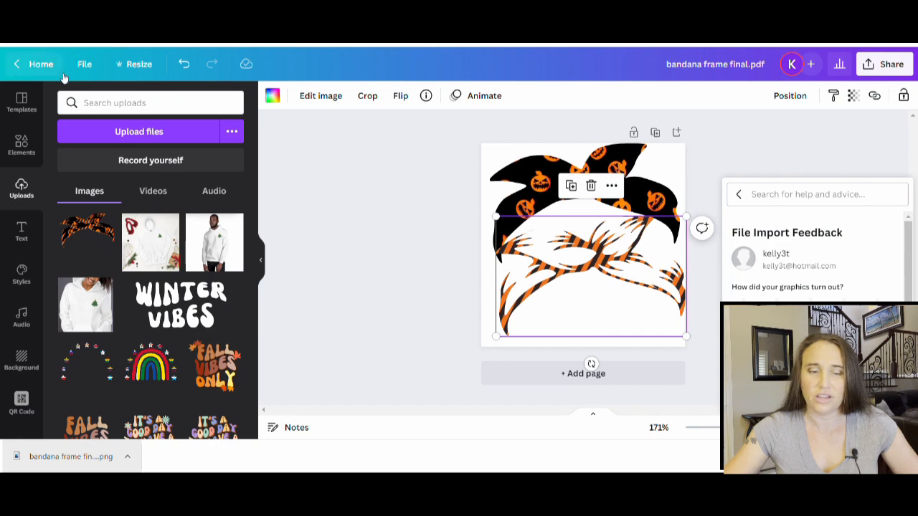
- Leave the bandana design and create a new blank custom-size design of 200 × 200 px
click(40, 64)
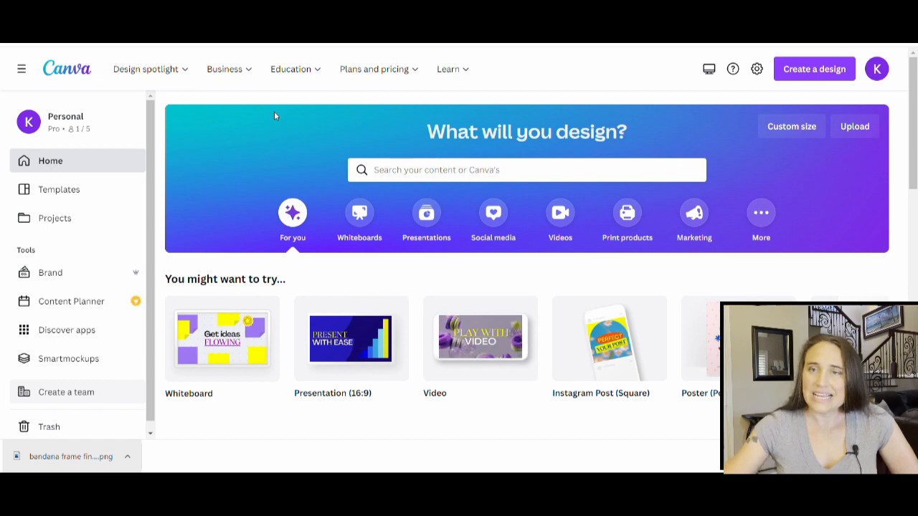
scroll(549, 90, down, 2)
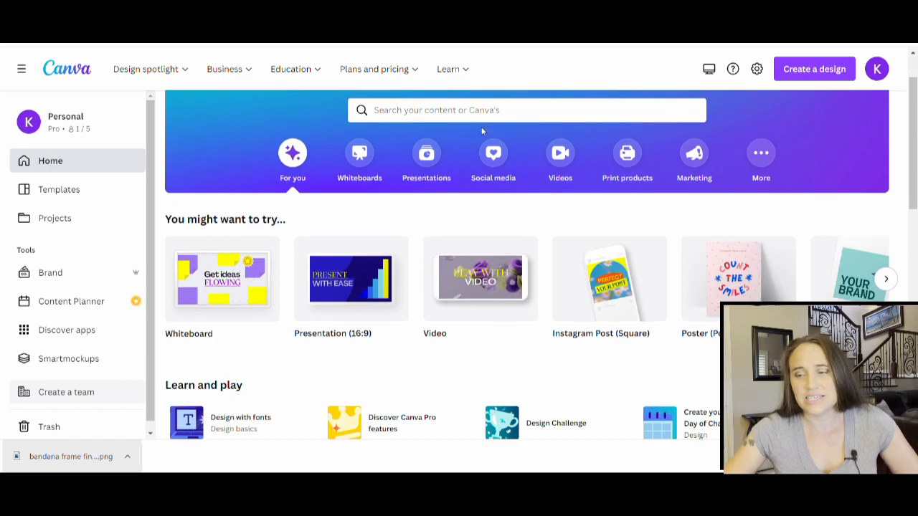
scroll(549, 89, up, 2)
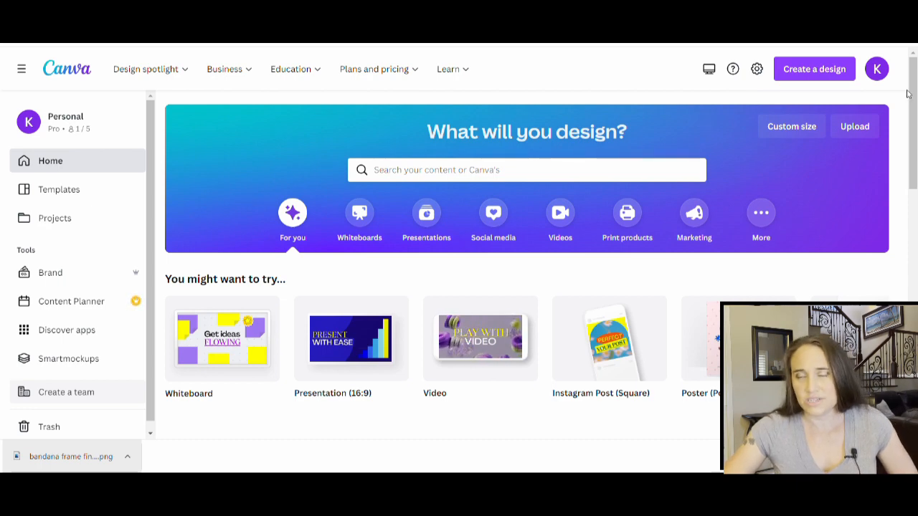
click(789, 138)
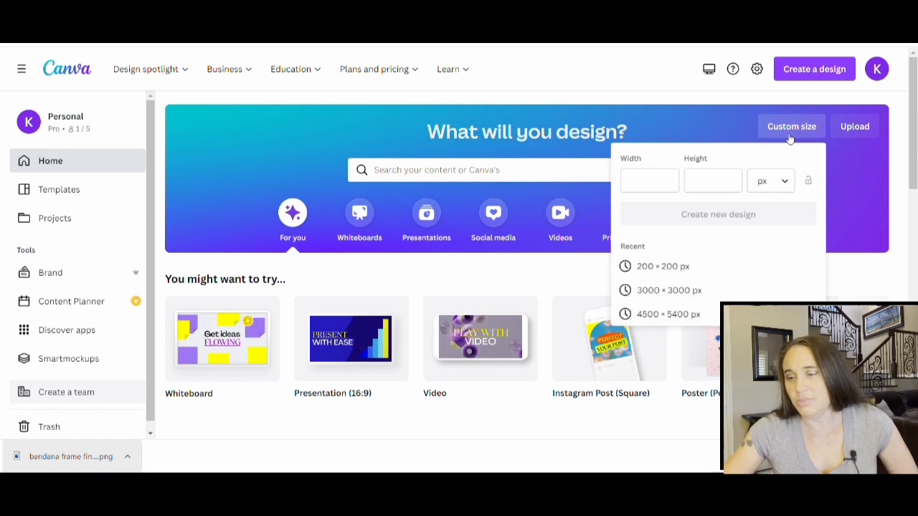
click(683, 267)
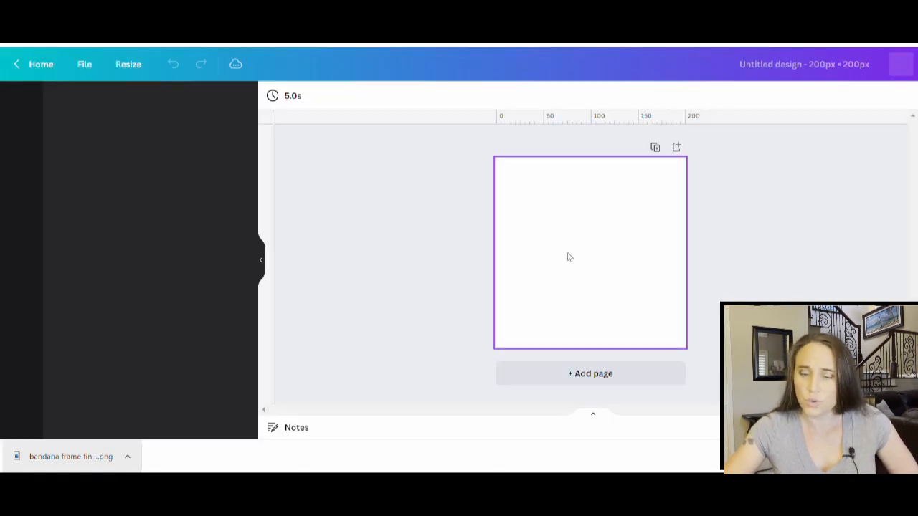
- Search the graphics elements for sunglasses and add the pair with gray lenses and a thick frame to the page
click(23, 146)
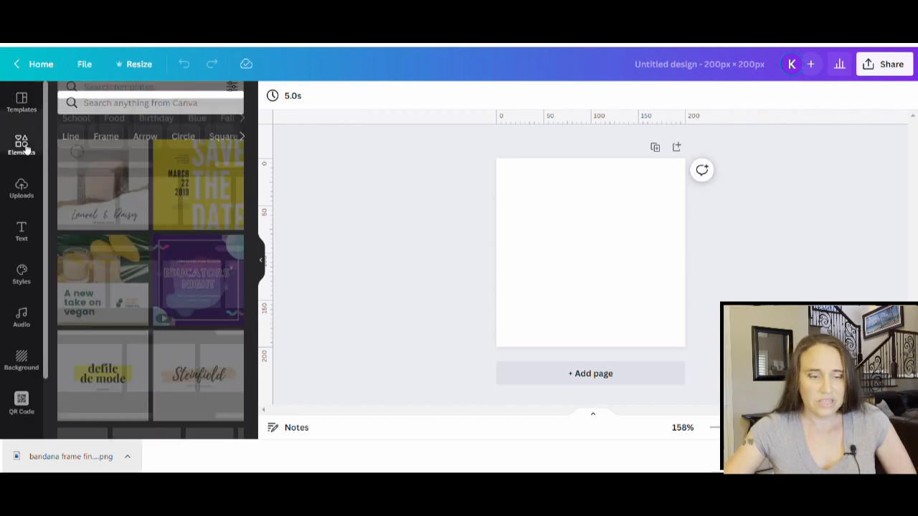
click(121, 104)
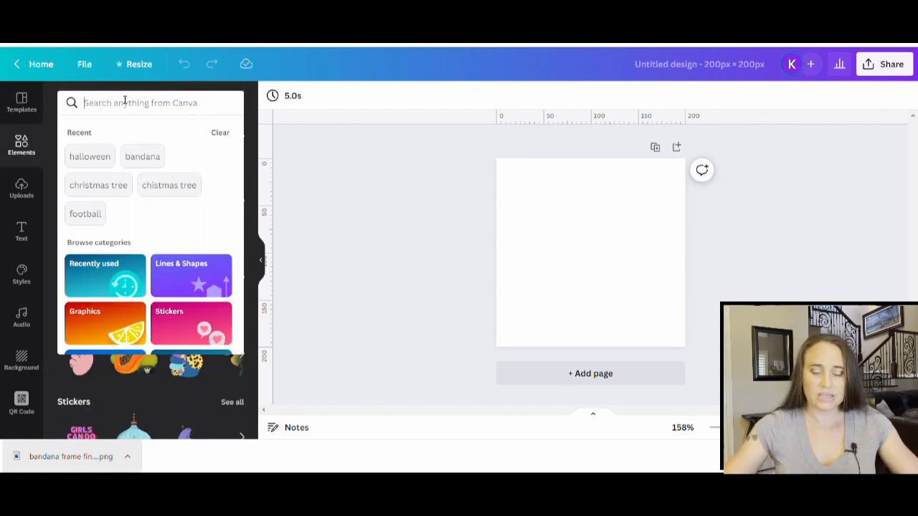
text(sunglasses)
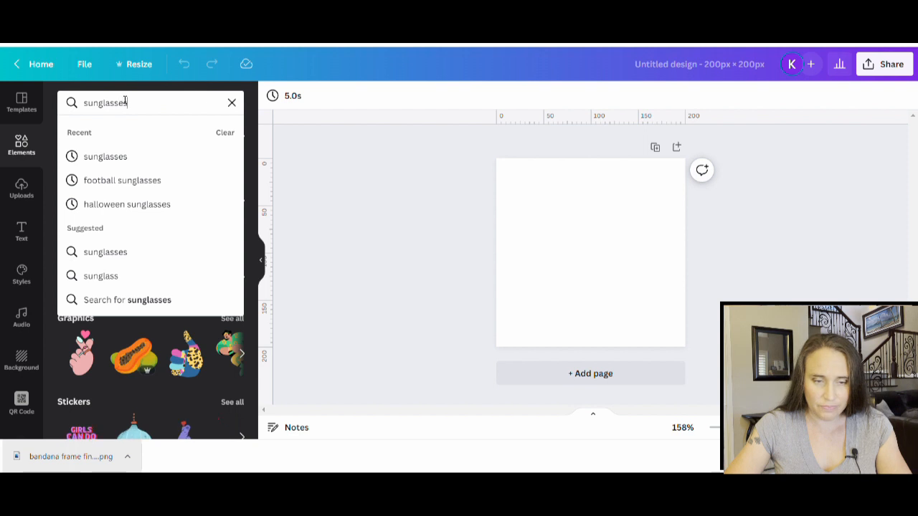
key(Return)
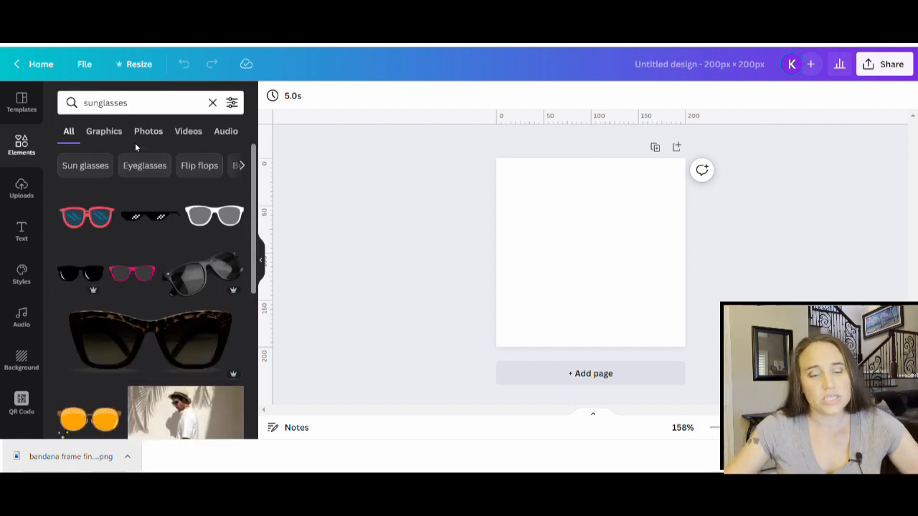
click(98, 133)
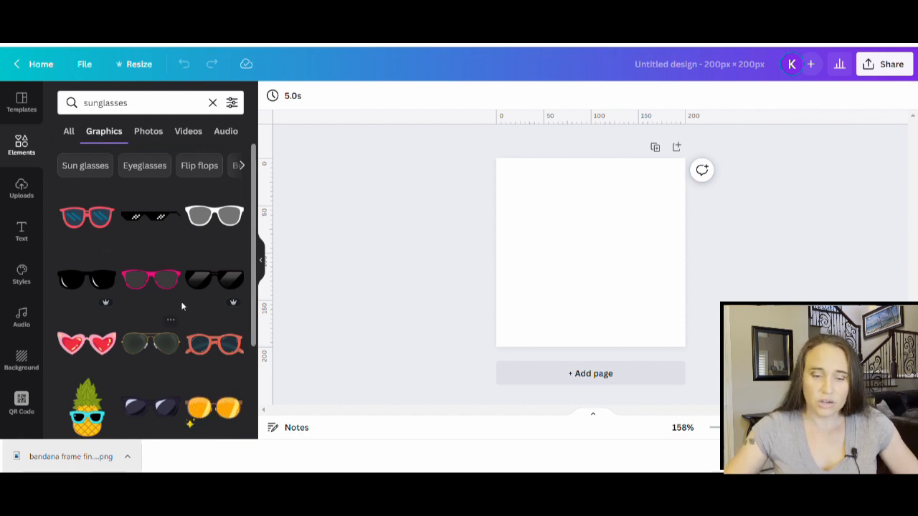
click(203, 221)
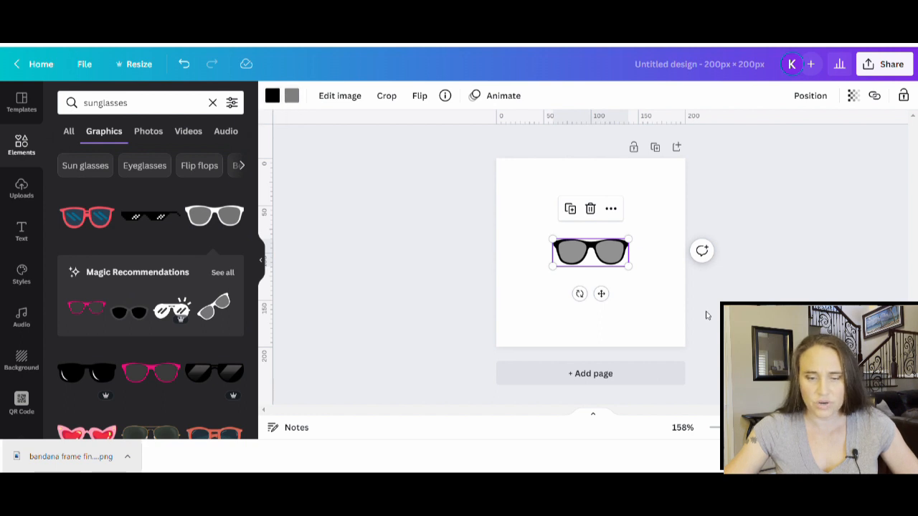
- Enlarge the black-framed sunglasses to almost the page width and center them in the upper half of the page
drag(591, 255, 674, 304)
mouse_move(655, 236)
mouse_down()
mouse_move(638, 234)
mouse_move(648, 232)
mouse_up()
drag(678, 258, 690, 267)
drag(661, 222, 653, 226)
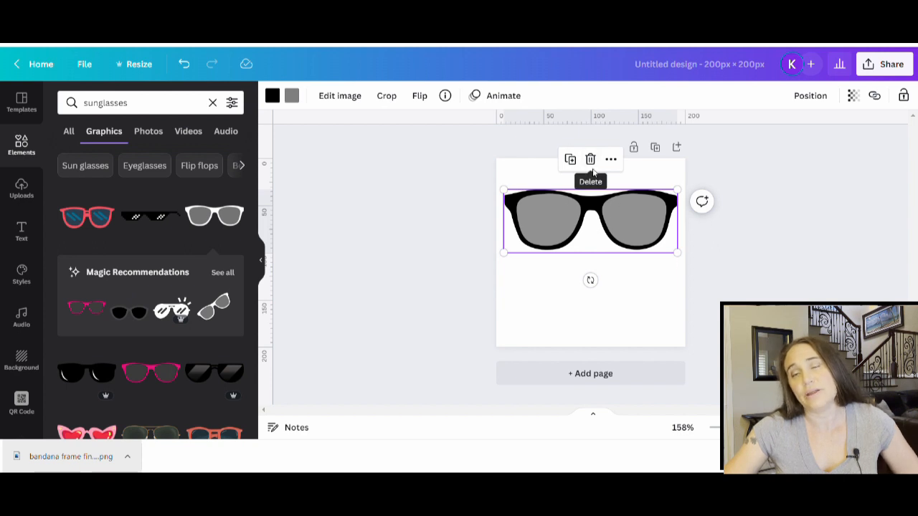
- Try adding the thin-outline aviator glasses from the sunglasses graphics, and delete them from the page
scroll(142, 244, down, 3)
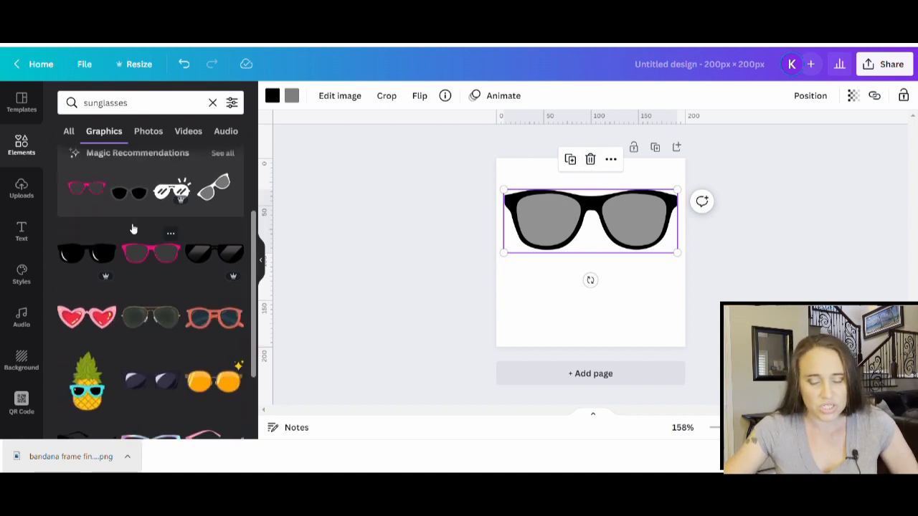
scroll(146, 228, down, 3)
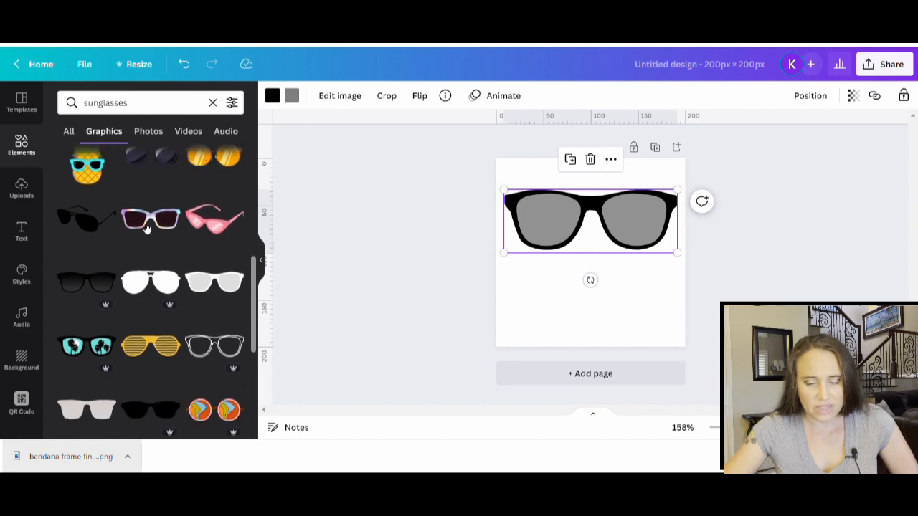
scroll(147, 344, down, 1)
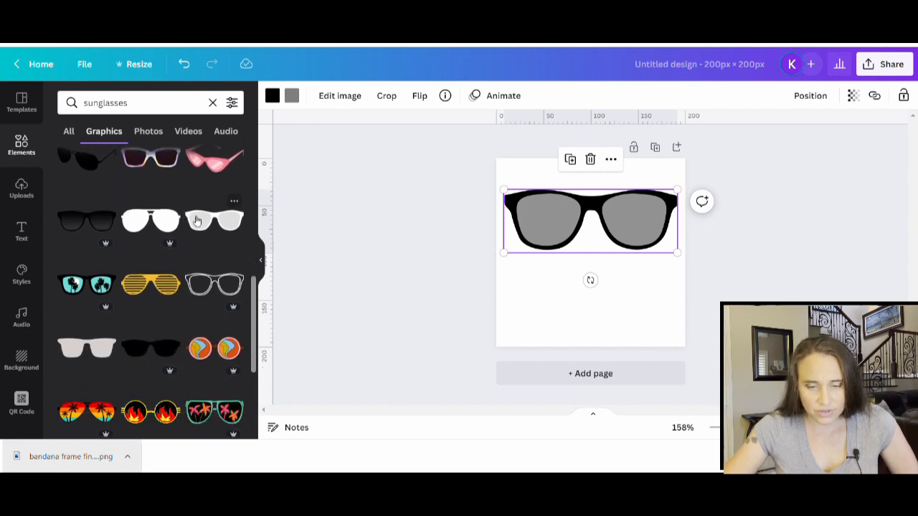
scroll(179, 213, down, 5)
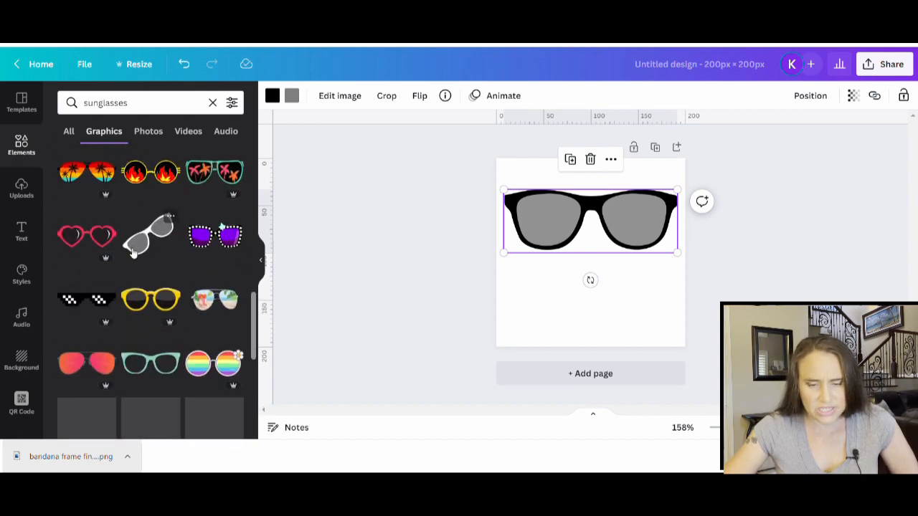
scroll(156, 246, down, 3)
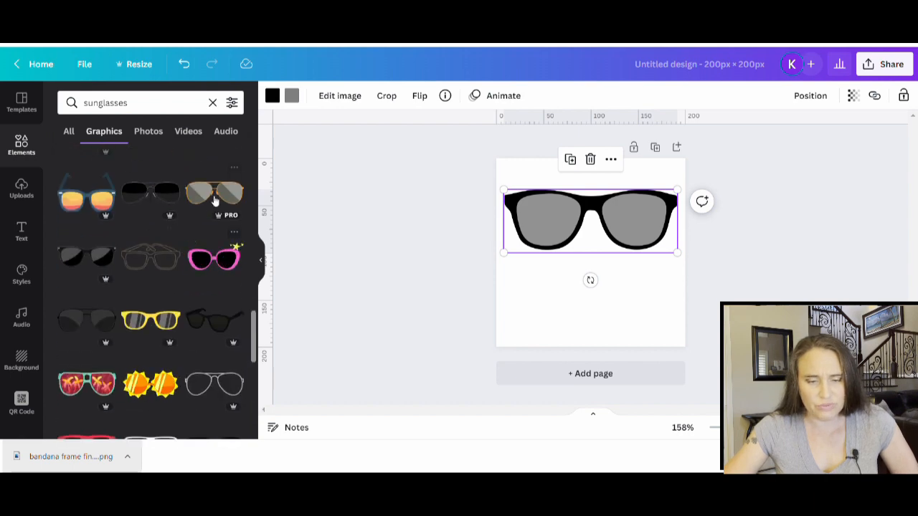
scroll(212, 199, down, 4)
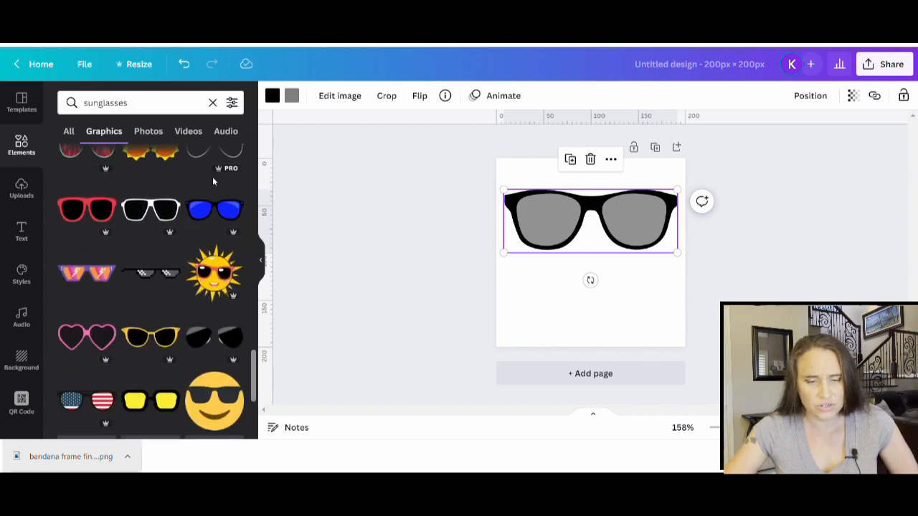
scroll(213, 193, up, 2)
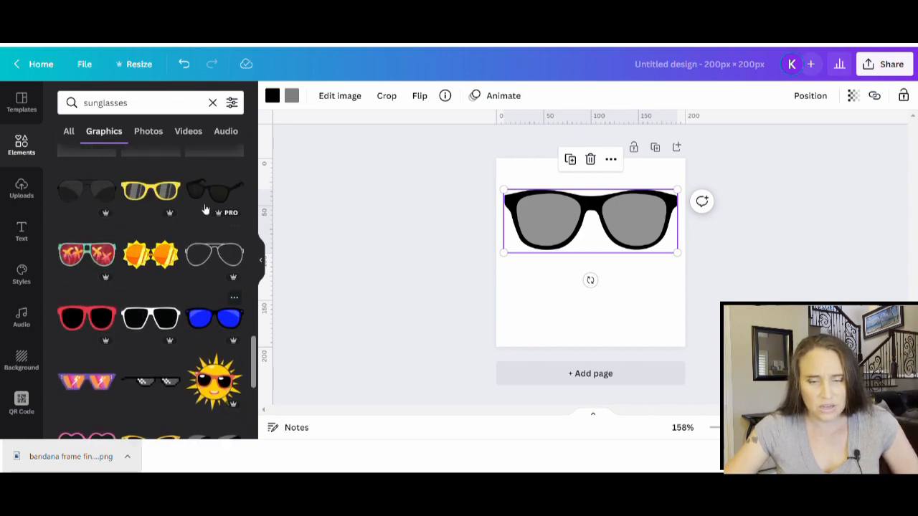
click(207, 275)
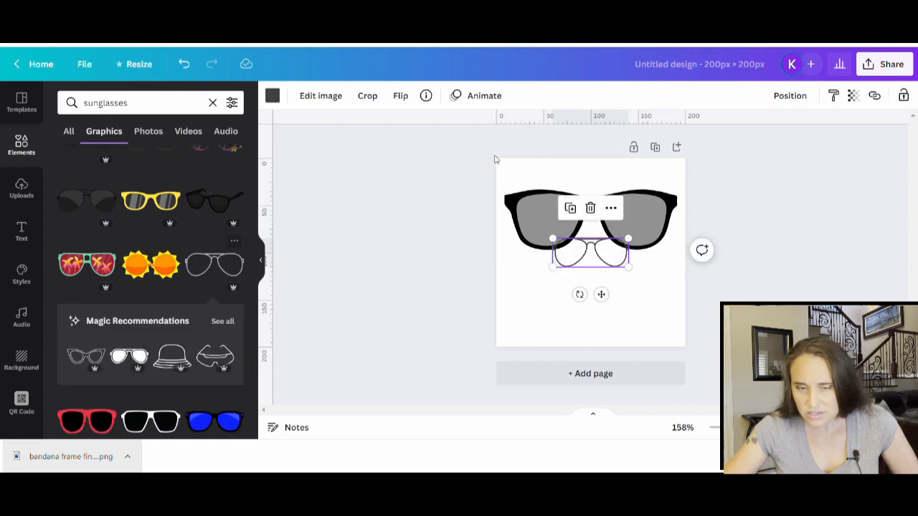
key(Delete)
- Add the aviator sunglasses with dark-blue lenses and light-blue frame, and enlarge and center them beneath the black-framed pair
scroll(135, 304, down, 6)
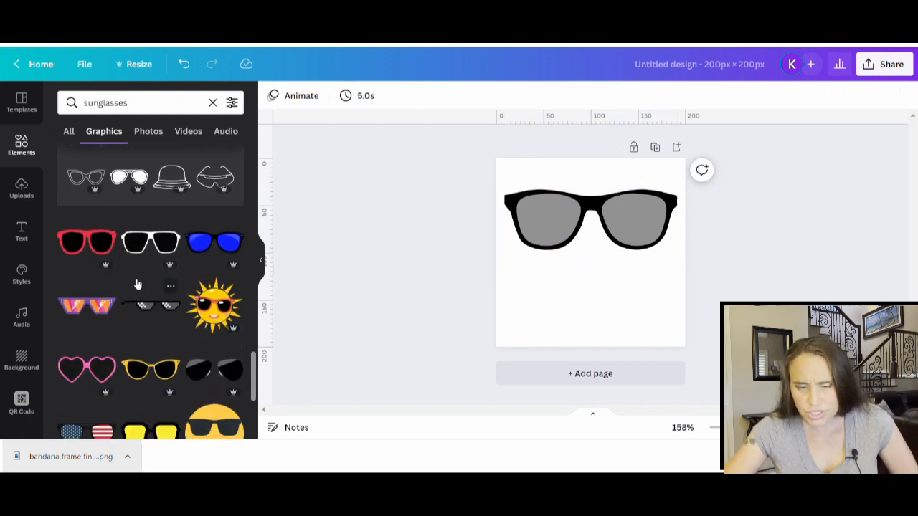
scroll(127, 287, down, 3)
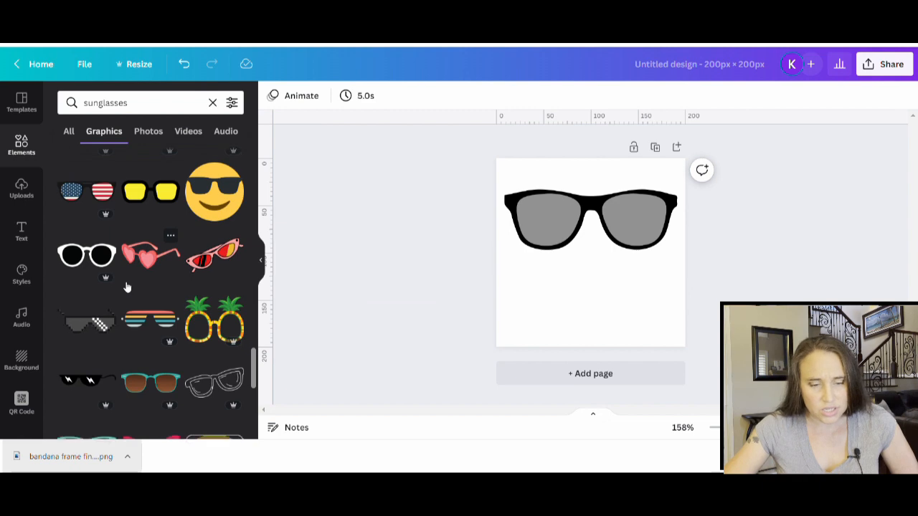
scroll(127, 318, down, 1)
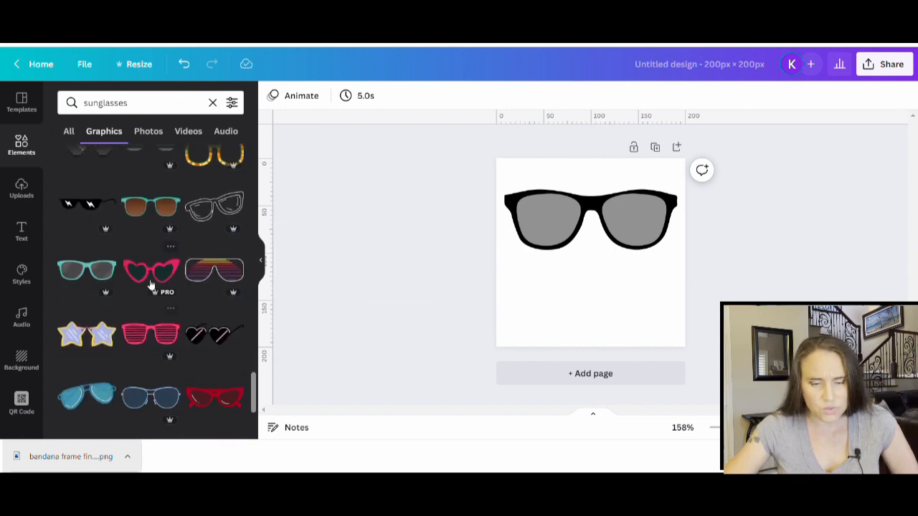
scroll(152, 283, down, 1)
click(152, 336)
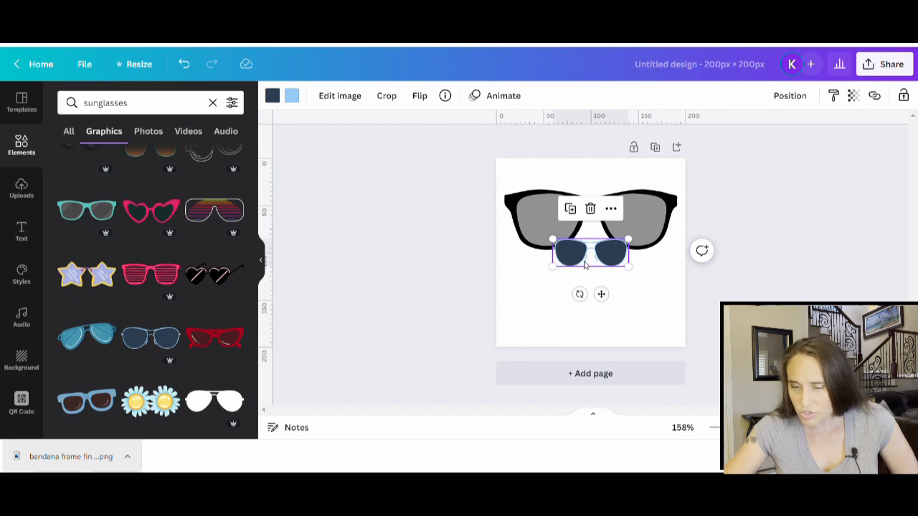
drag(585, 265, 687, 347)
drag(641, 313, 628, 301)
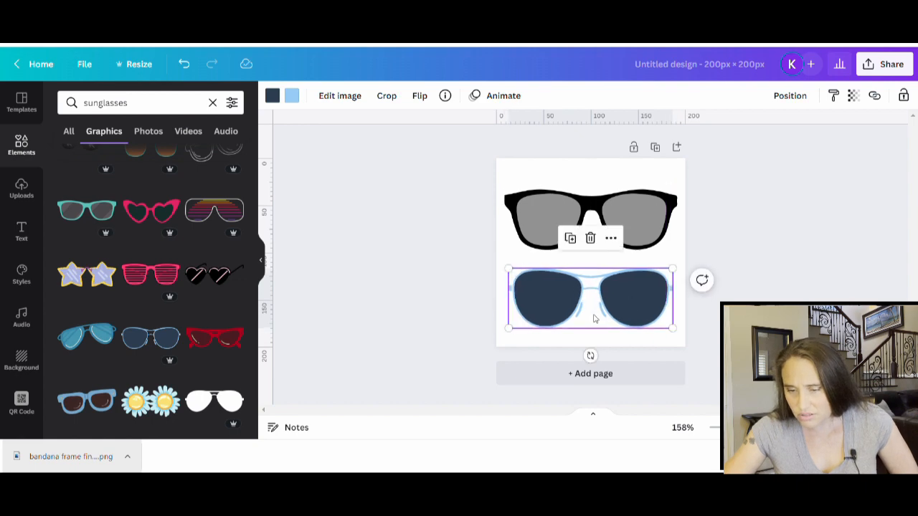
- Recolor the aviator sunglasses with a black frame and orange lenses
click(292, 96)
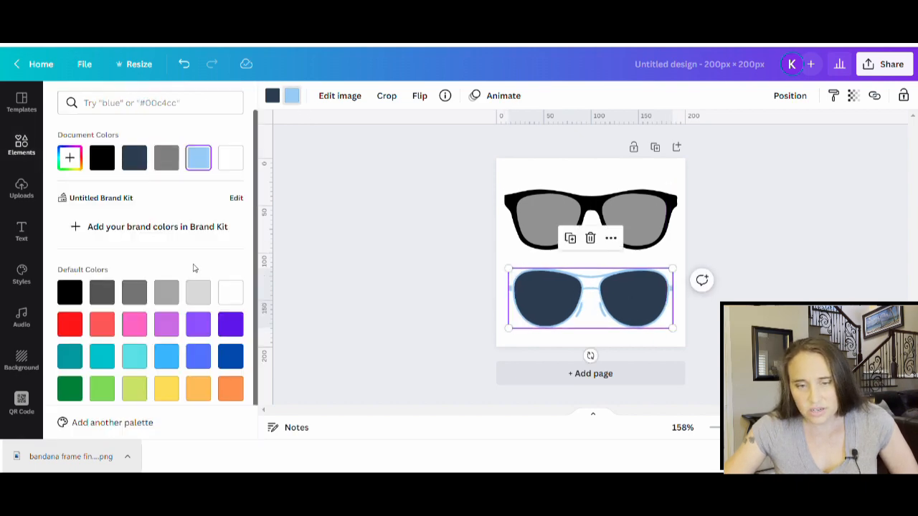
click(102, 158)
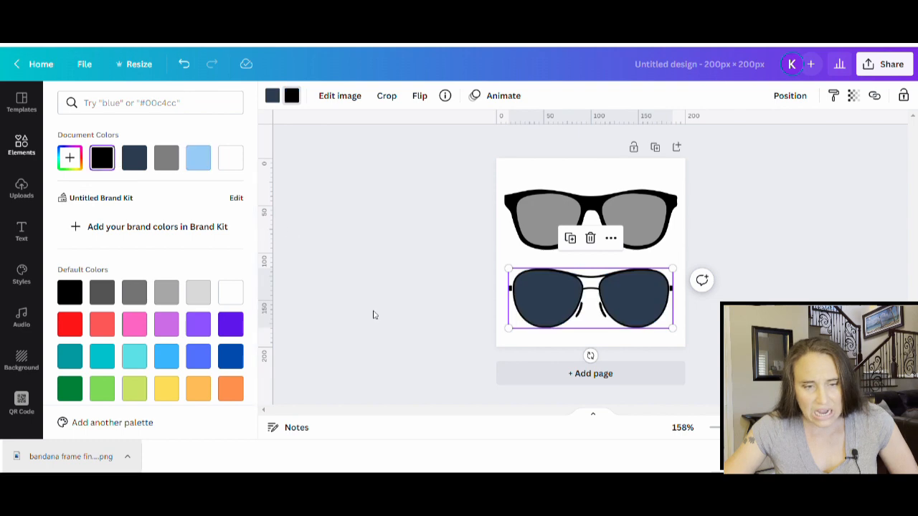
key(Escape)
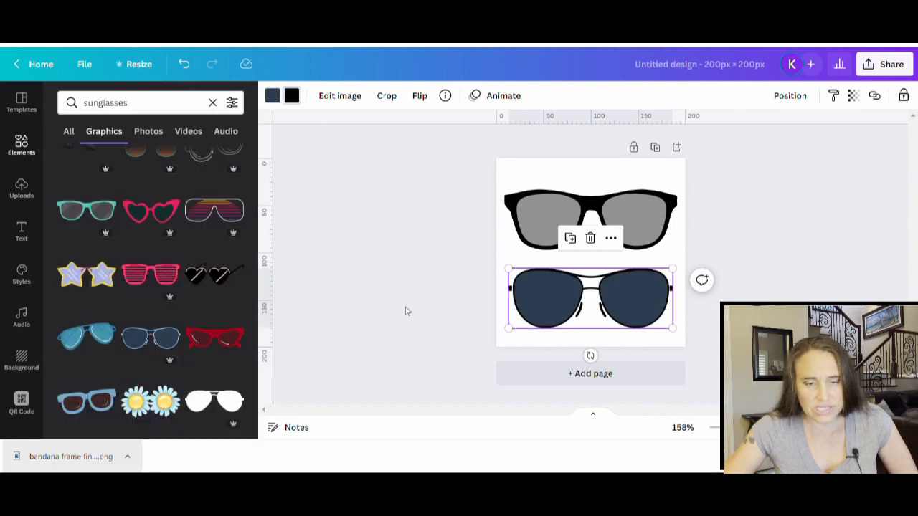
click(272, 96)
click(230, 388)
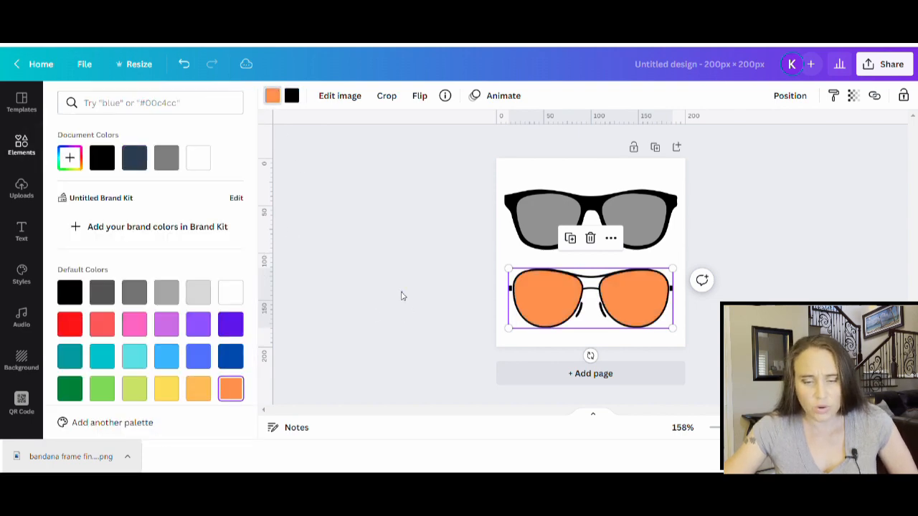
key(Escape)
- Try adding the neon striped shield sunglasses from the graphics results, and delete them from the page
click(213, 210)
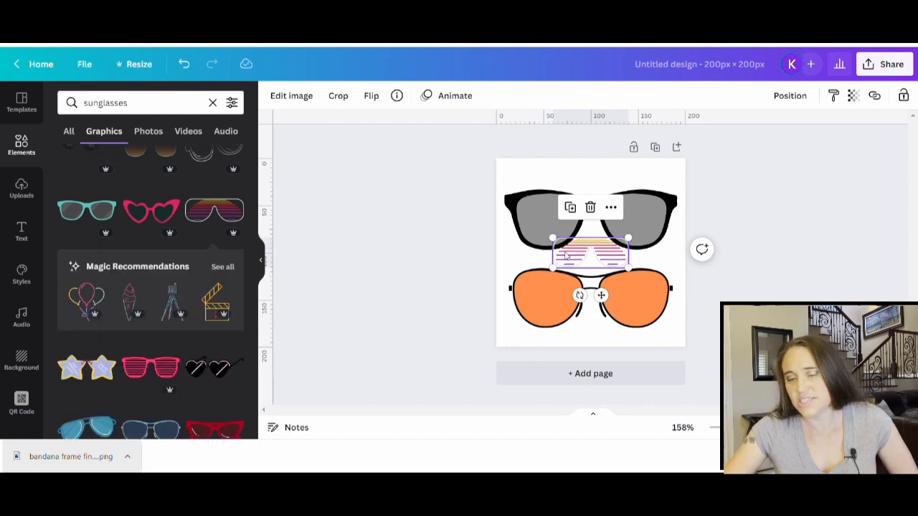
key(Delete)
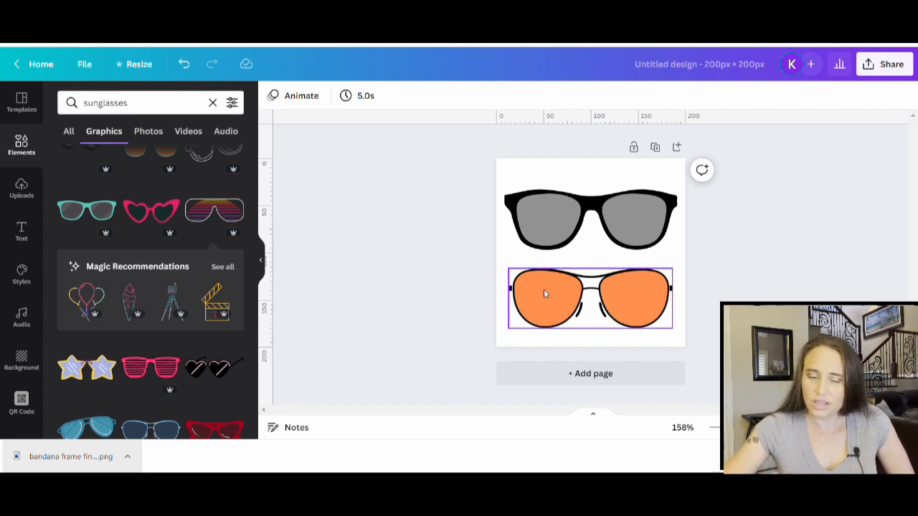
- Browse the sunglasses graphics for another front-facing pair with different lenses
scroll(134, 308, down, 3)
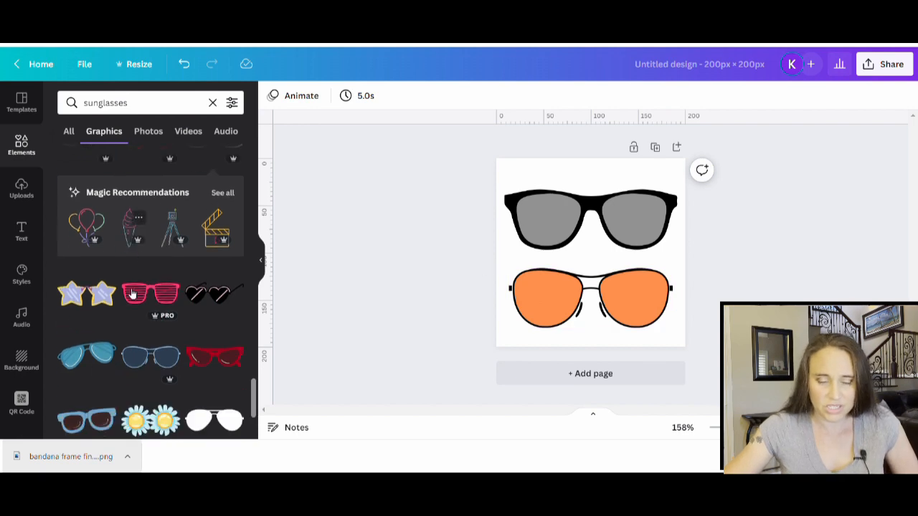
scroll(166, 270, down, 4)
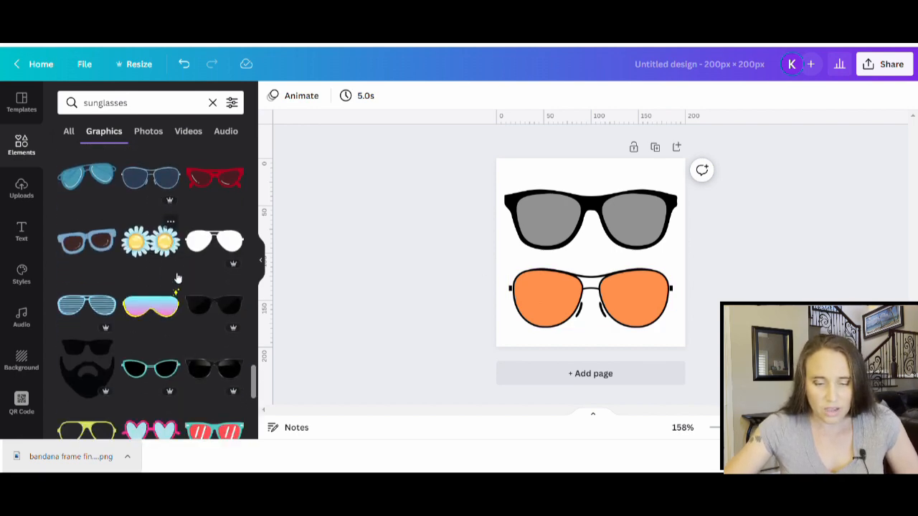
scroll(180, 335, down, 2)
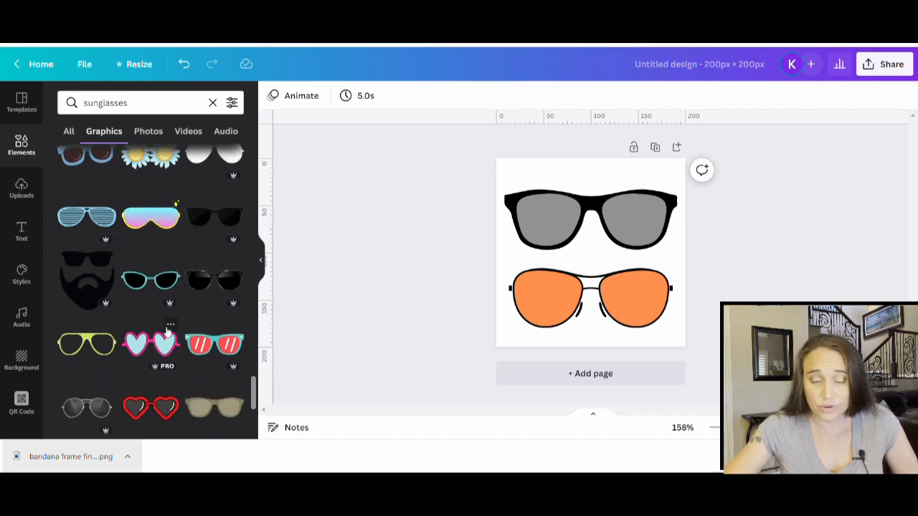
scroll(166, 307, down, 4)
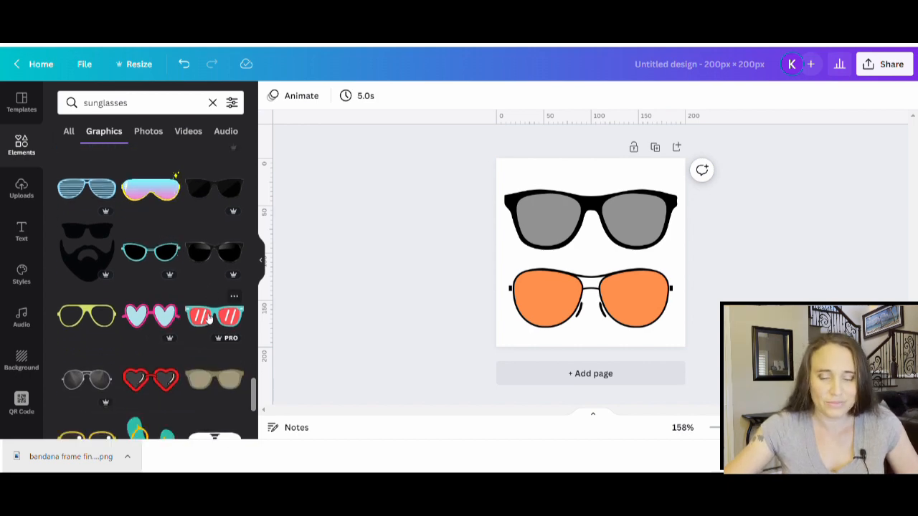
scroll(154, 301, down, 6)
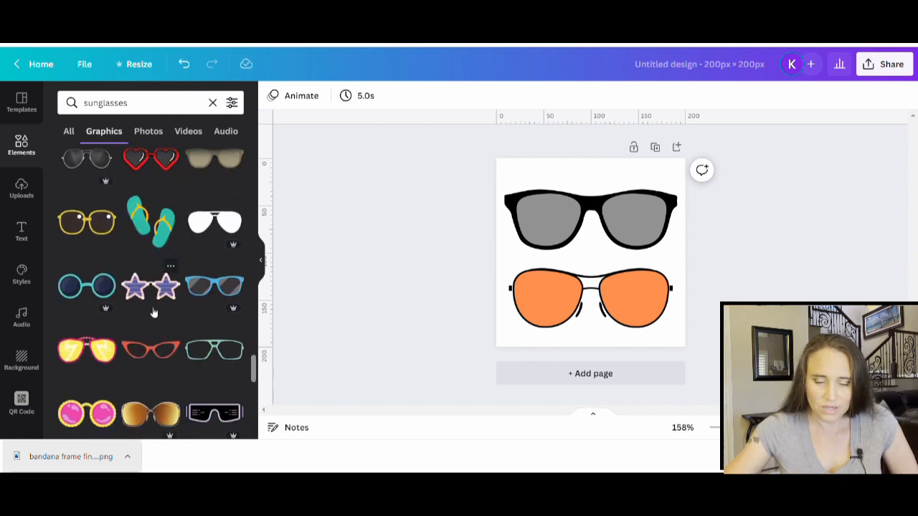
scroll(215, 316, down, 6)
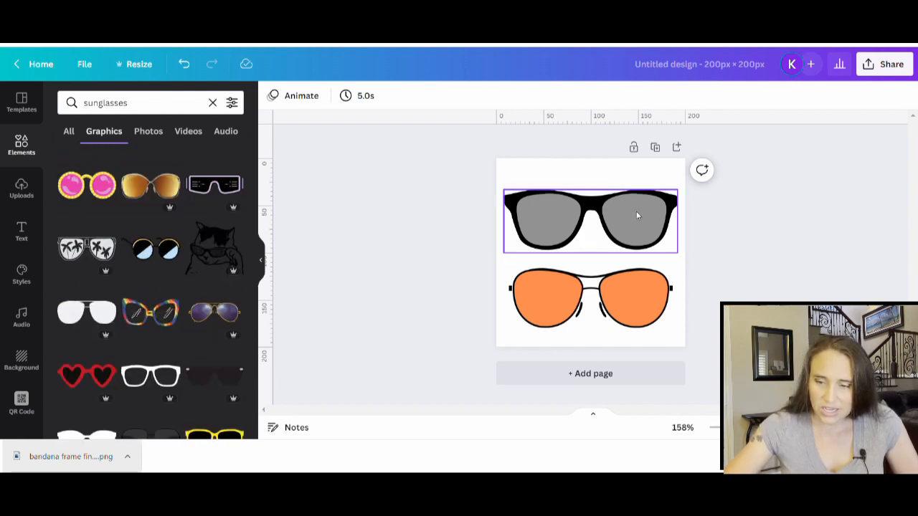
scroll(164, 287, down, 10)
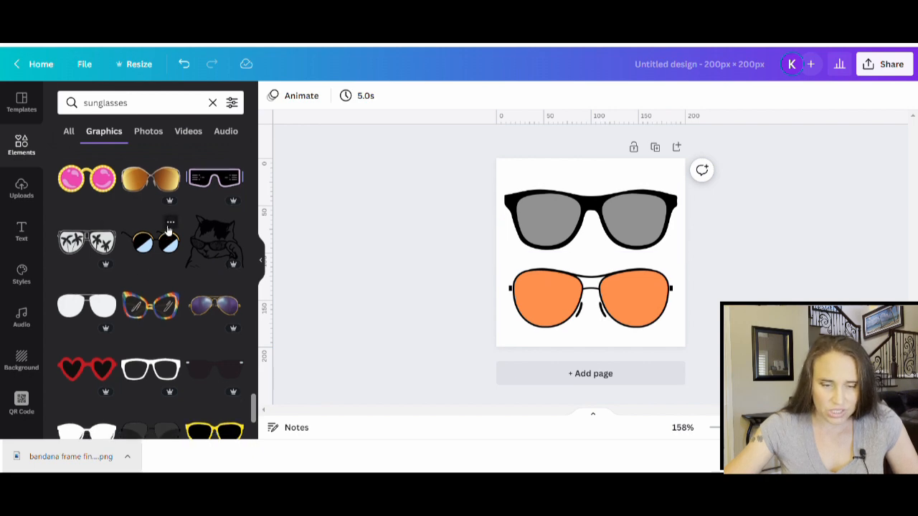
scroll(164, 365, down, 8)
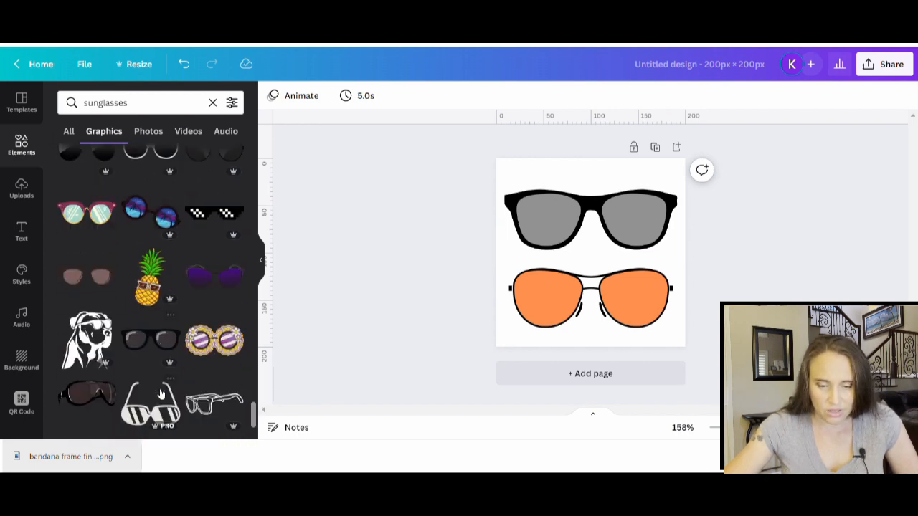
scroll(153, 390, down, 4)
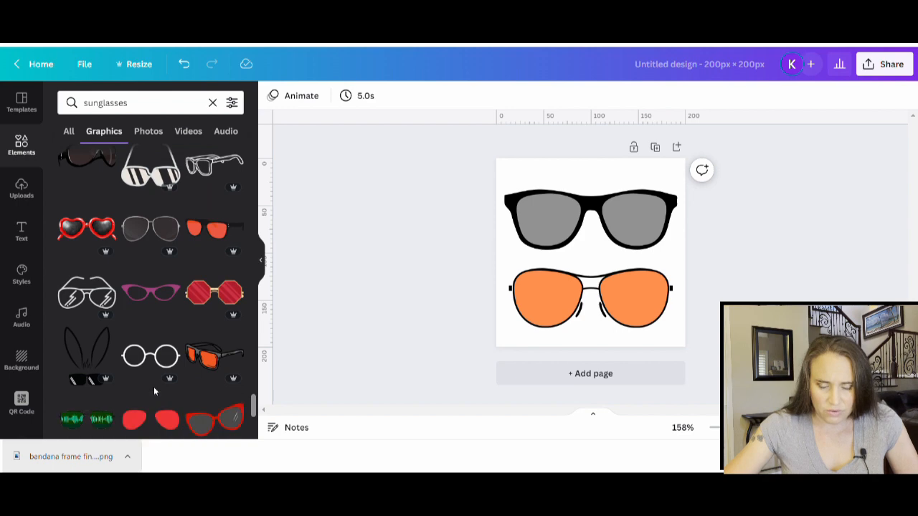
scroll(154, 390, down, 8)
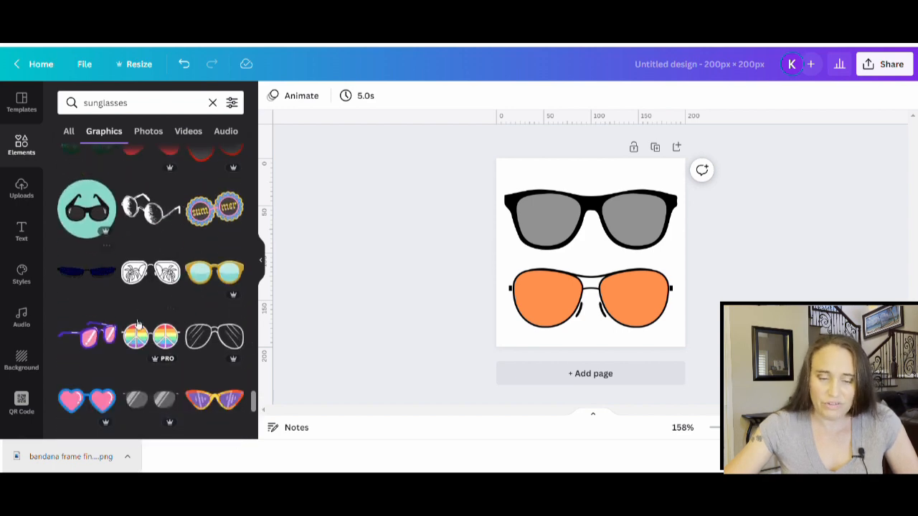
scroll(182, 315, down, 5)
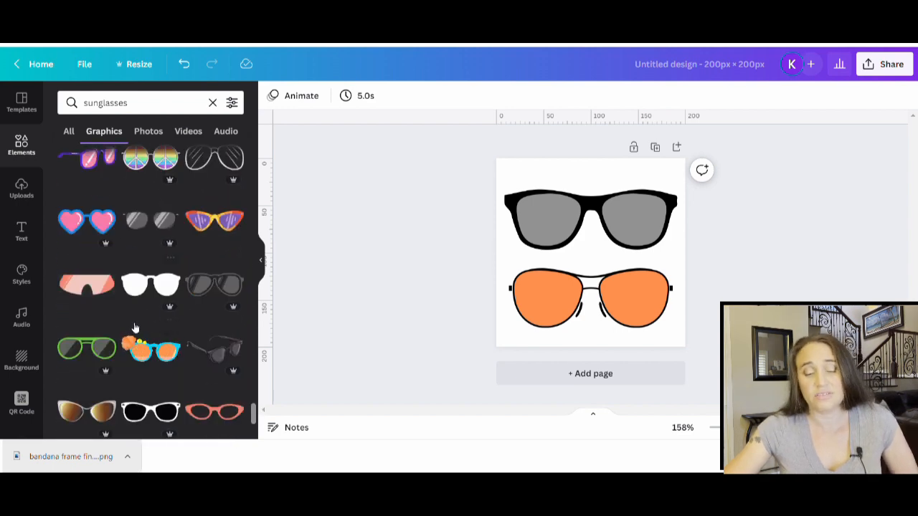
scroll(133, 328, down, 5)
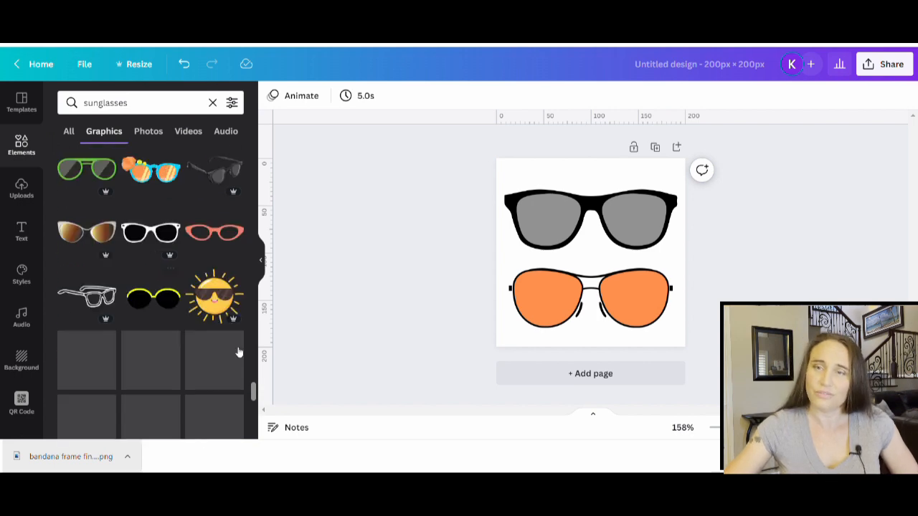
scroll(156, 302, down, 6)
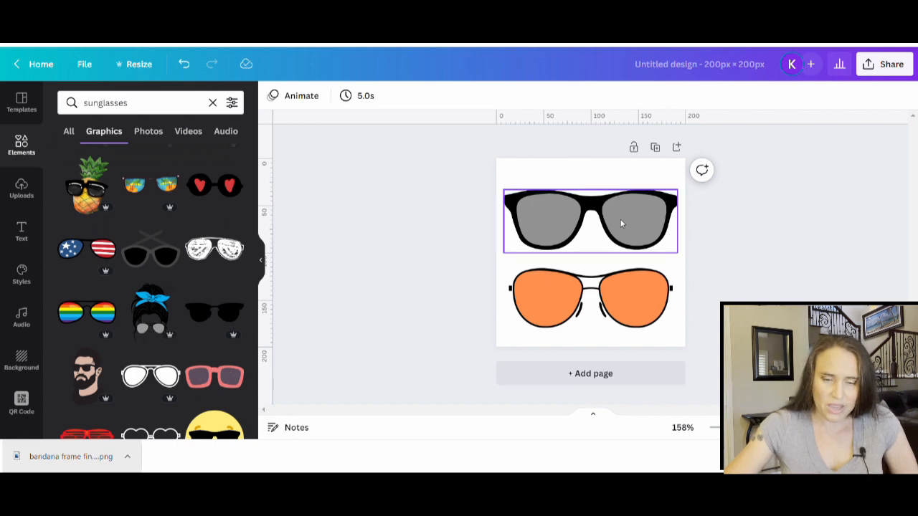
- Try the American-flag aviators above the orange pair, delete them, and move the black-framed sunglasses back into the upper half of the page
click(75, 252)
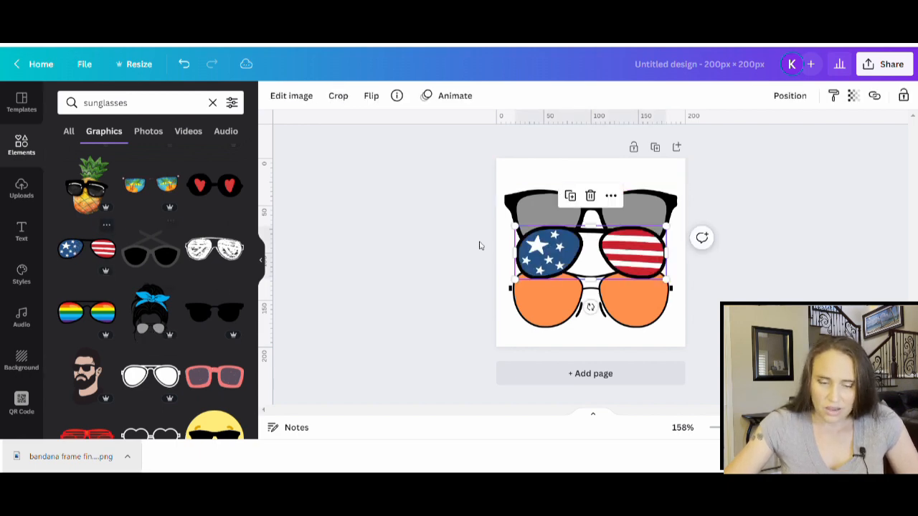
drag(655, 202, 656, 138)
drag(650, 263, 649, 230)
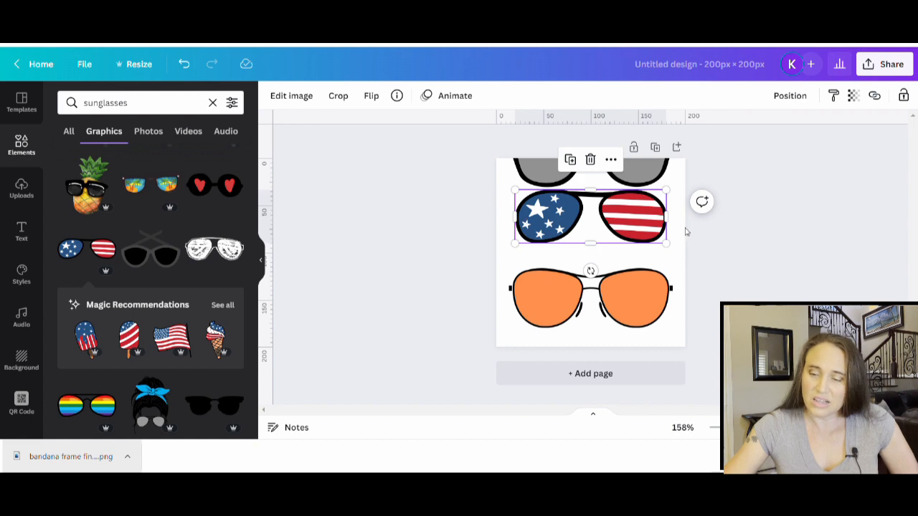
key(Delete)
drag(653, 188, 655, 235)
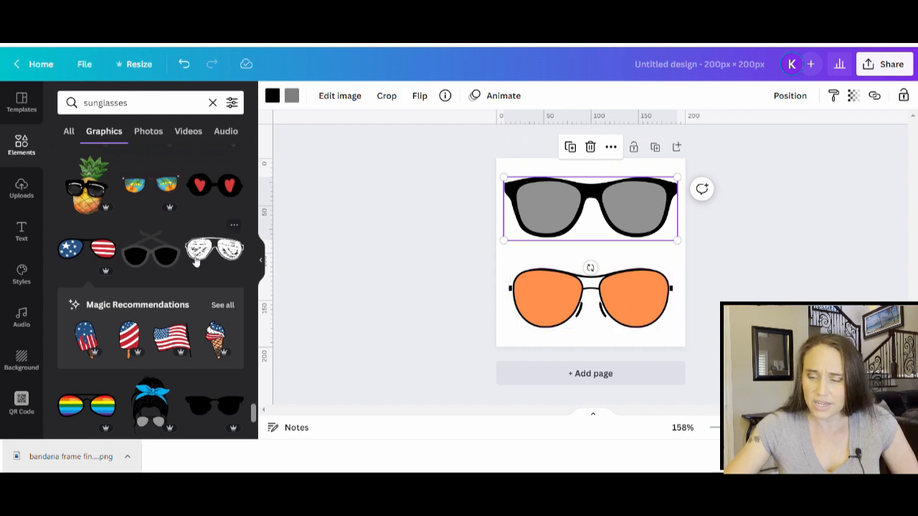
- Look further through the sunglasses graphics for an alternative to the two pairs on the page
scroll(118, 256, down, 3)
scroll(104, 226, down, 6)
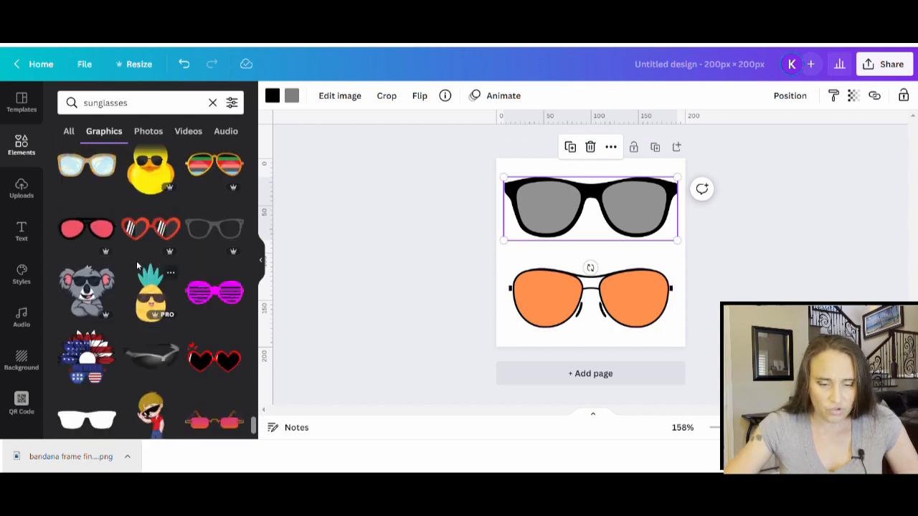
scroll(132, 259, down, 3)
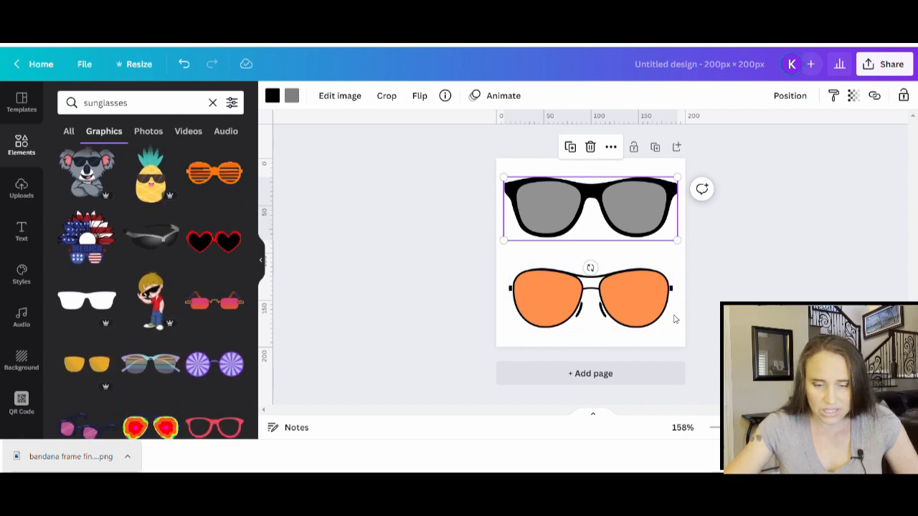
scroll(103, 248, down, 3)
scroll(102, 248, down, 4)
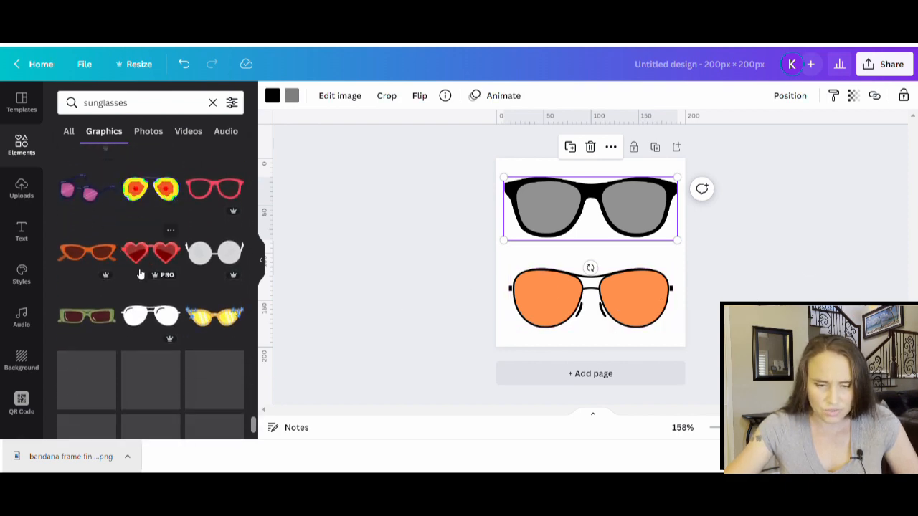
scroll(141, 275, down, 4)
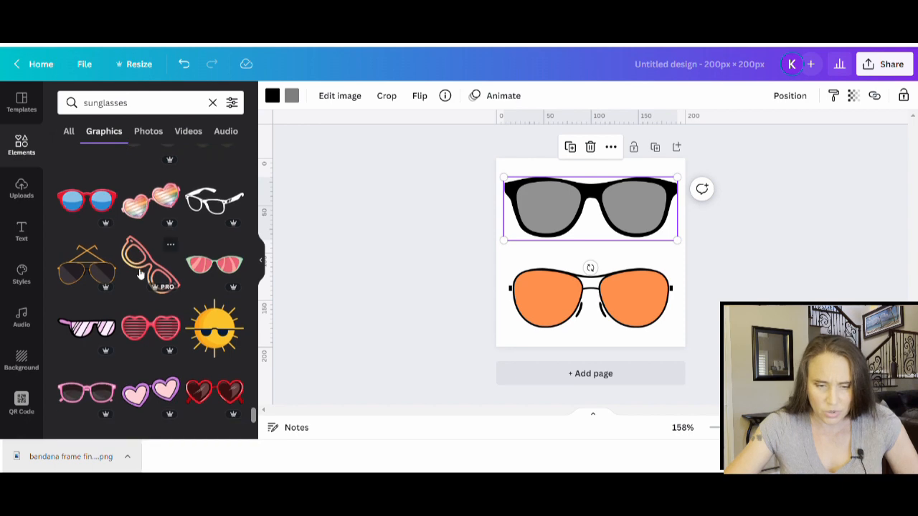
scroll(140, 275, down, 2)
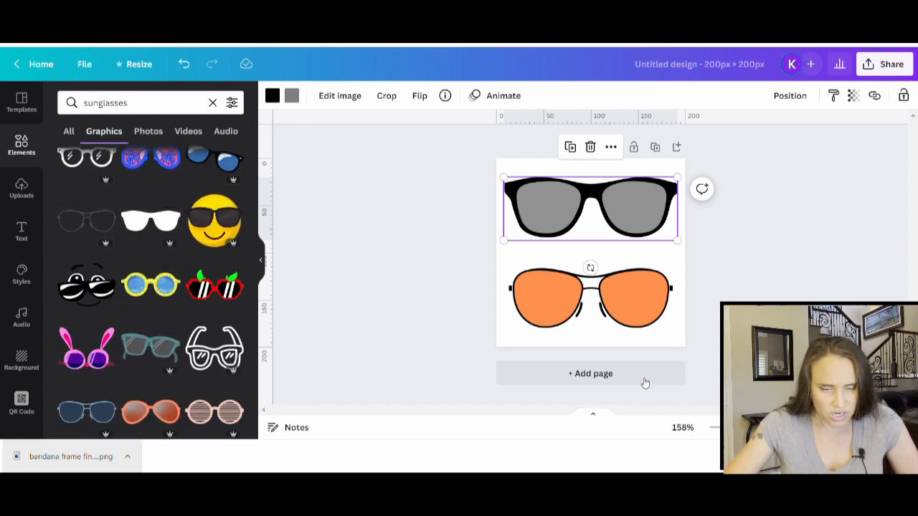
scroll(108, 273, down, 2)
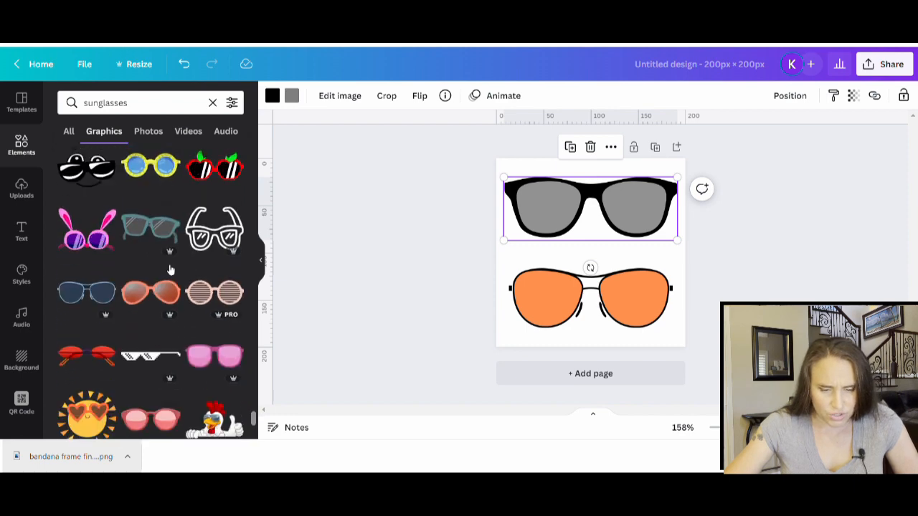
scroll(185, 277, down, 3)
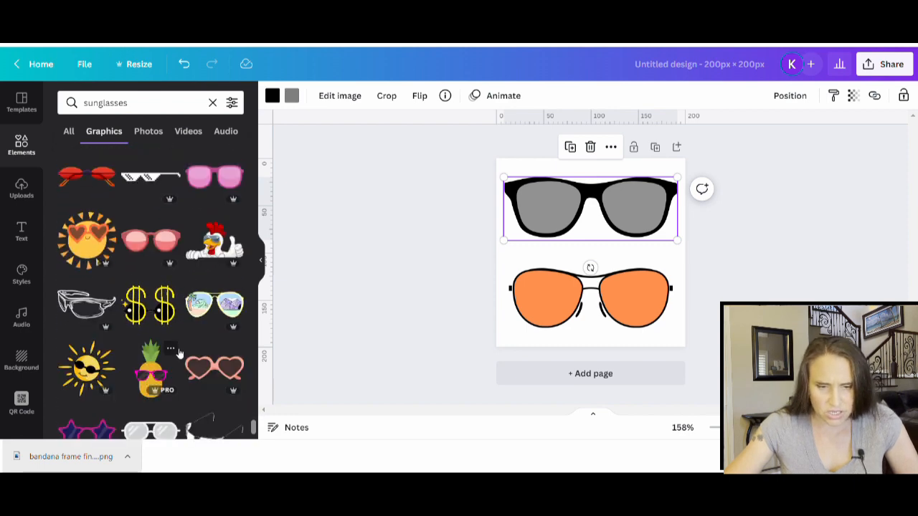
scroll(180, 351, down, 2)
scroll(182, 351, down, 5)
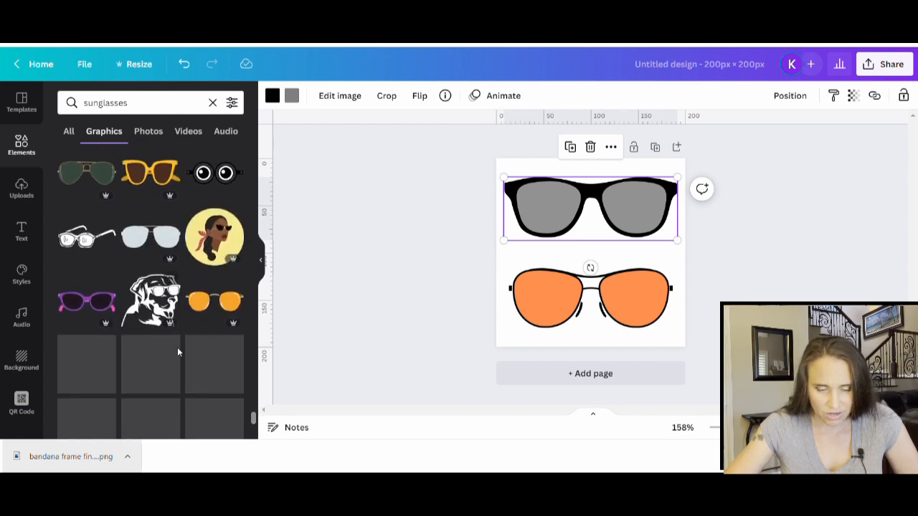
scroll(182, 351, down, 2)
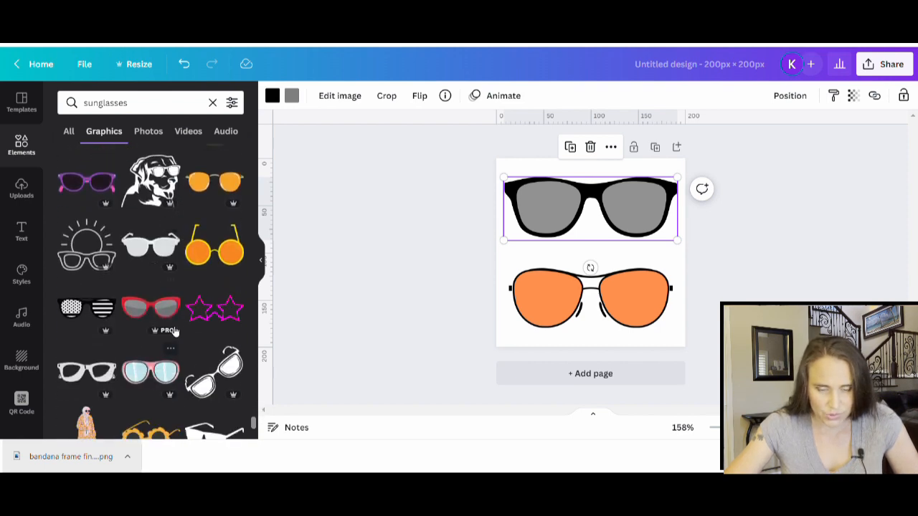
scroll(181, 352, down, 4)
scroll(185, 326, down, 5)
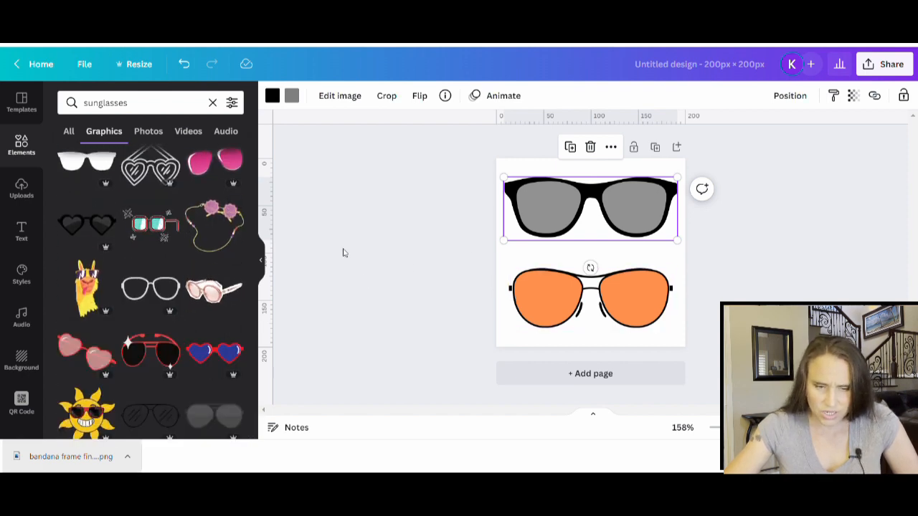
- Delete the black-framed sunglasses and move the orange aviators up into the upper half of the page
click(263, 260)
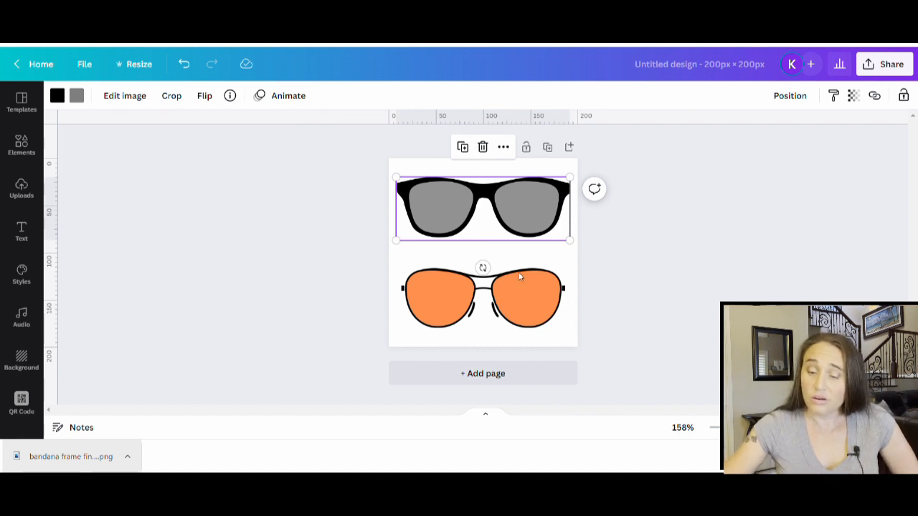
key(Delete)
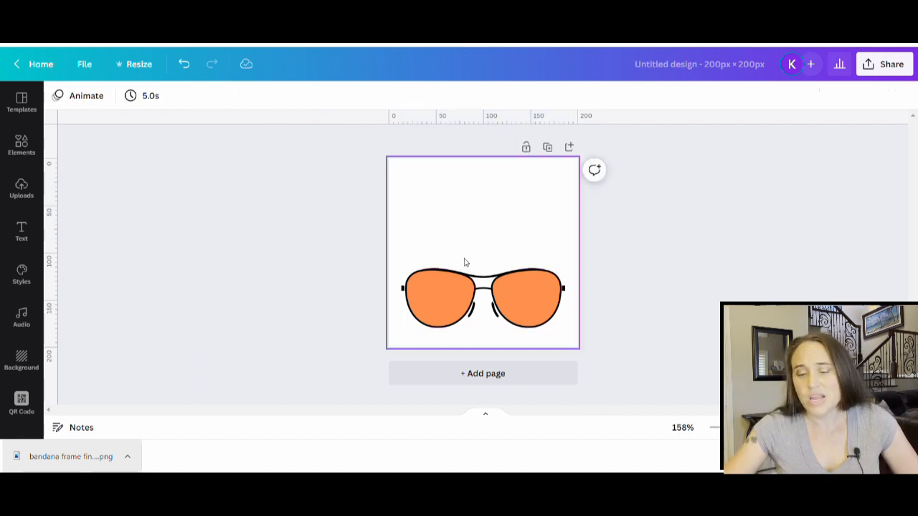
drag(473, 285, 478, 215)
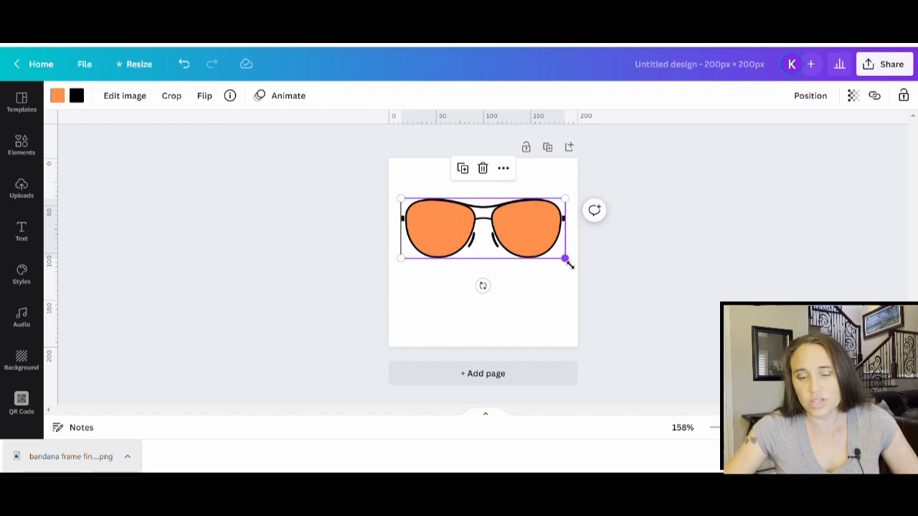
- Enlarge the orange aviators to almost the full page width and centre them horizontally in the upper half
mouse_move(565, 258)
mouse_down()
mouse_move(576, 272)
mouse_move(566, 272)
mouse_up()
drag(525, 238, 517, 236)
click(658, 195)
- Name the design "sunglasses 1"
click(669, 70)
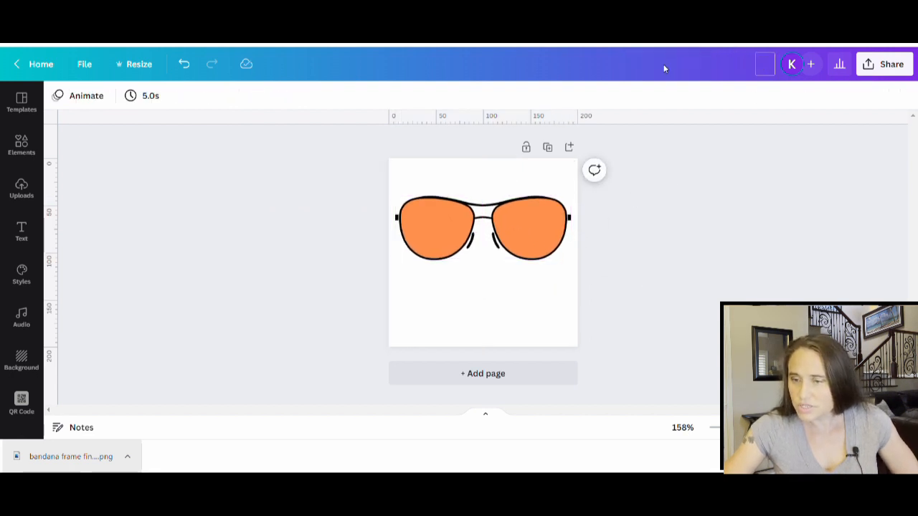
text(sunglass)
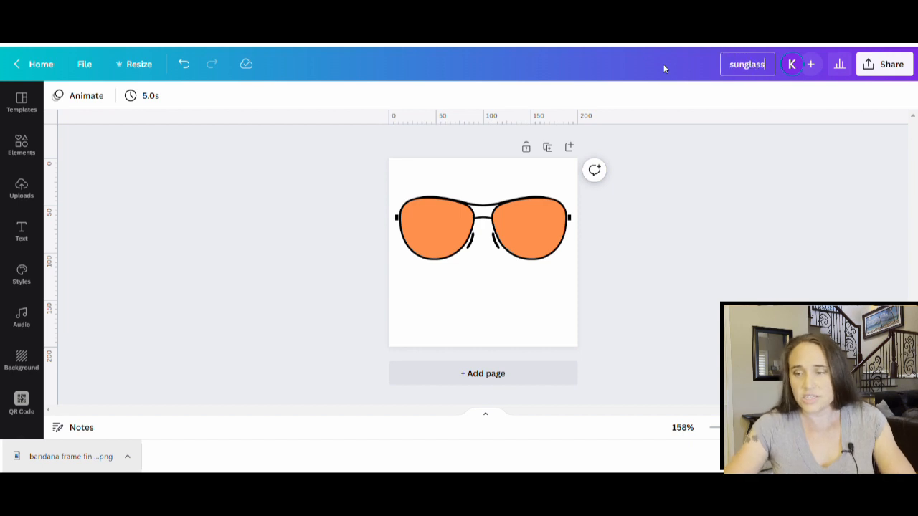
text(es 1)
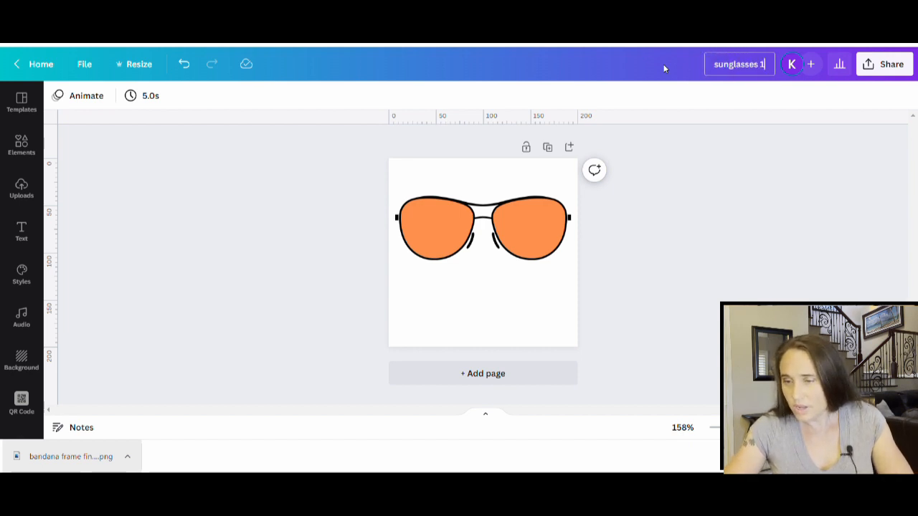
- Download the sunglasses design as a PDF Standard file
click(887, 63)
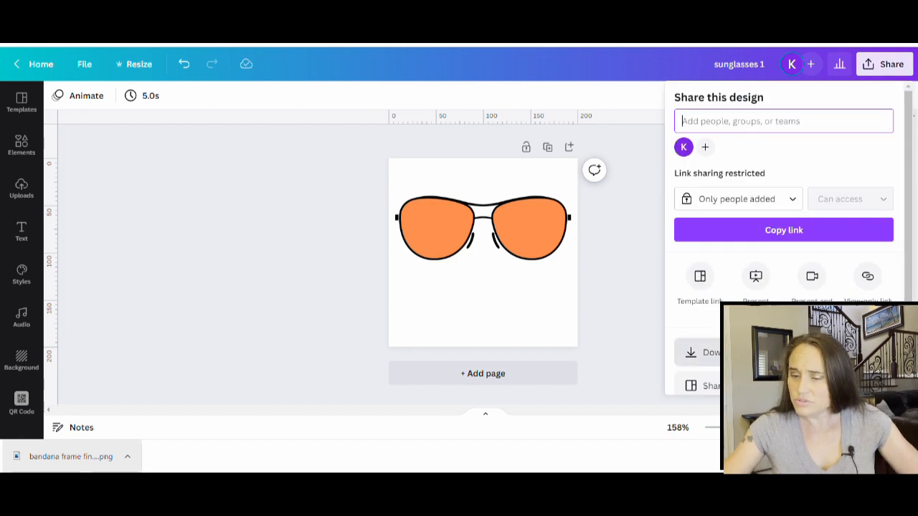
click(710, 352)
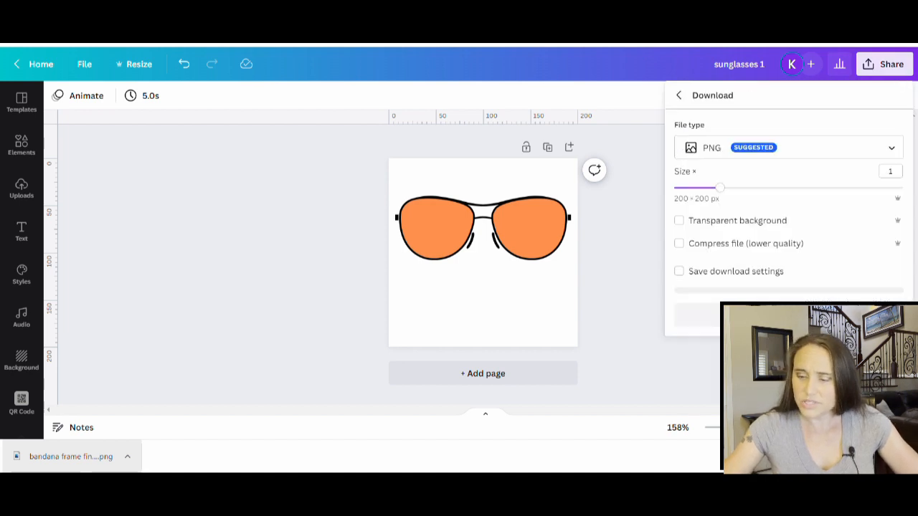
click(807, 151)
click(750, 204)
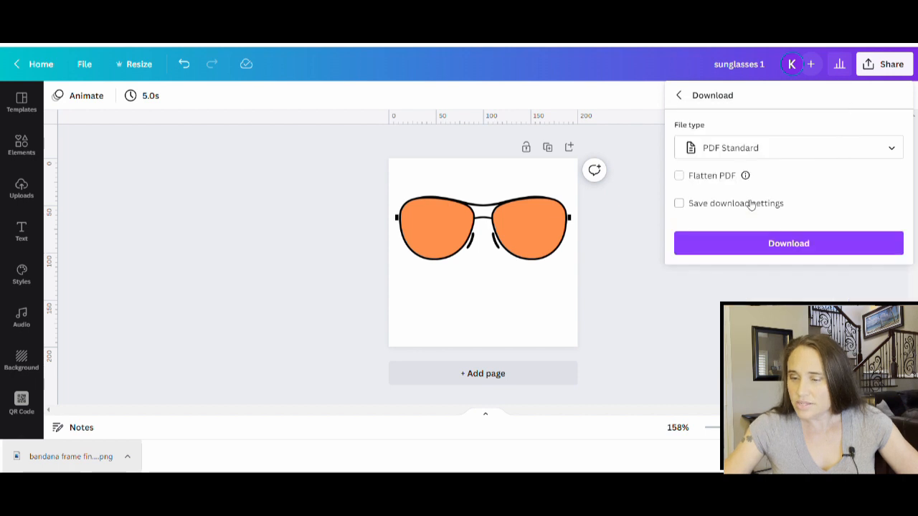
click(780, 244)
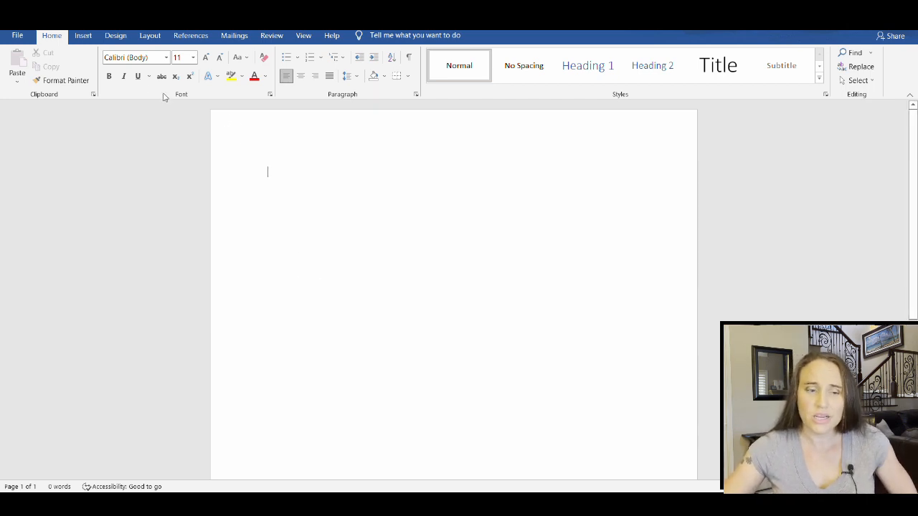
- Switch to Word and open the PDF "sunglasses 1" from the Downloads folder
click(16, 36)
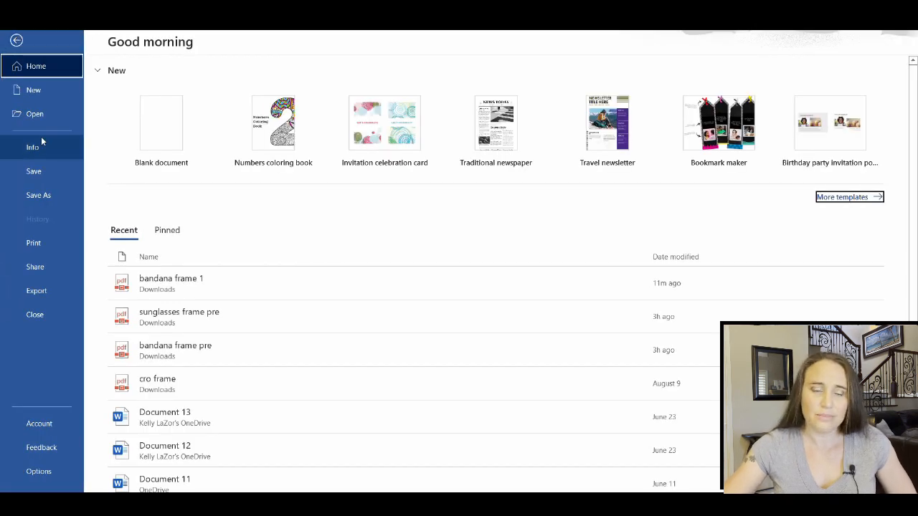
click(16, 115)
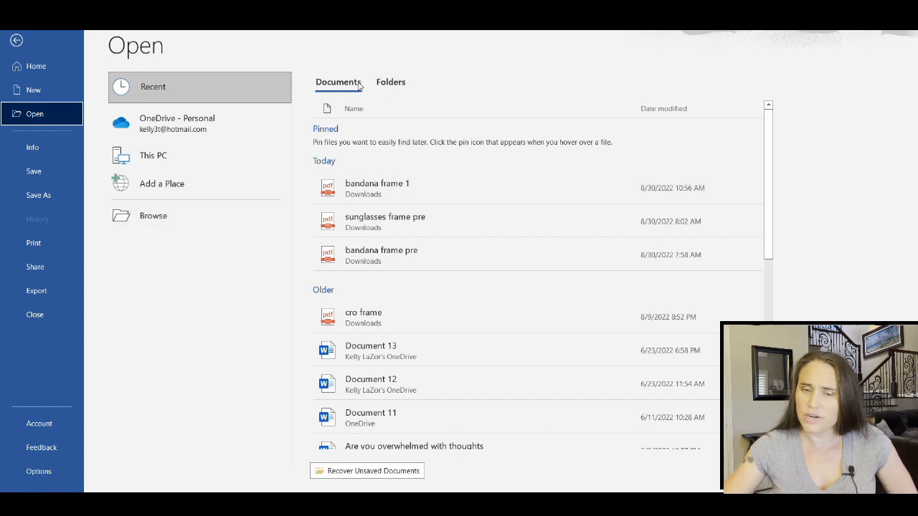
click(387, 84)
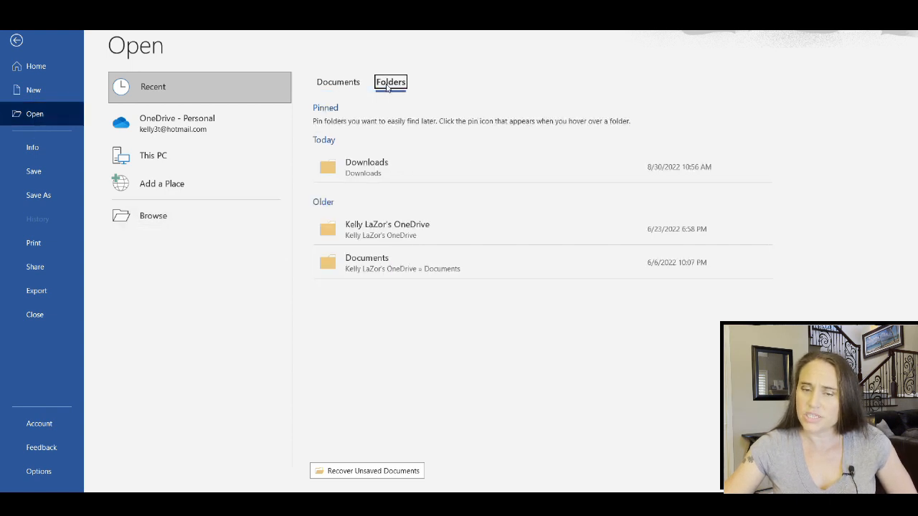
click(394, 177)
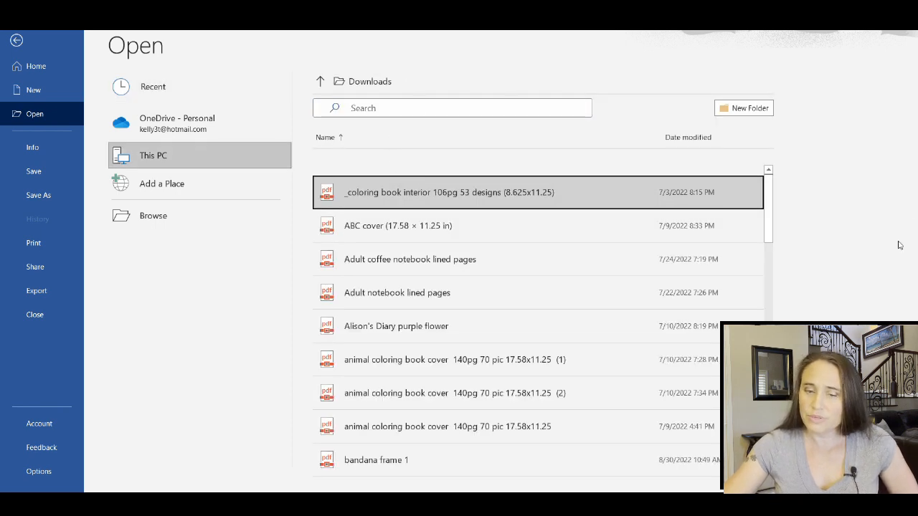
scroll(768, 208, down, 10)
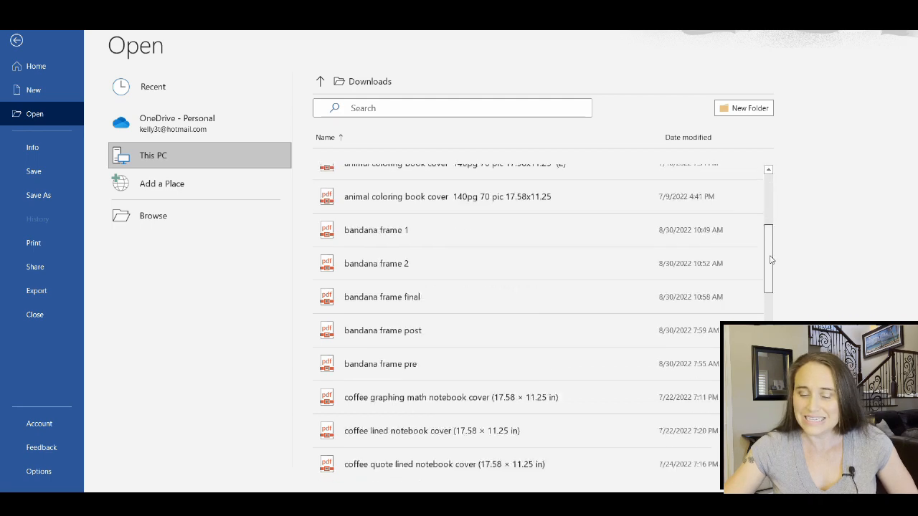
scroll(528, 266, down, 3)
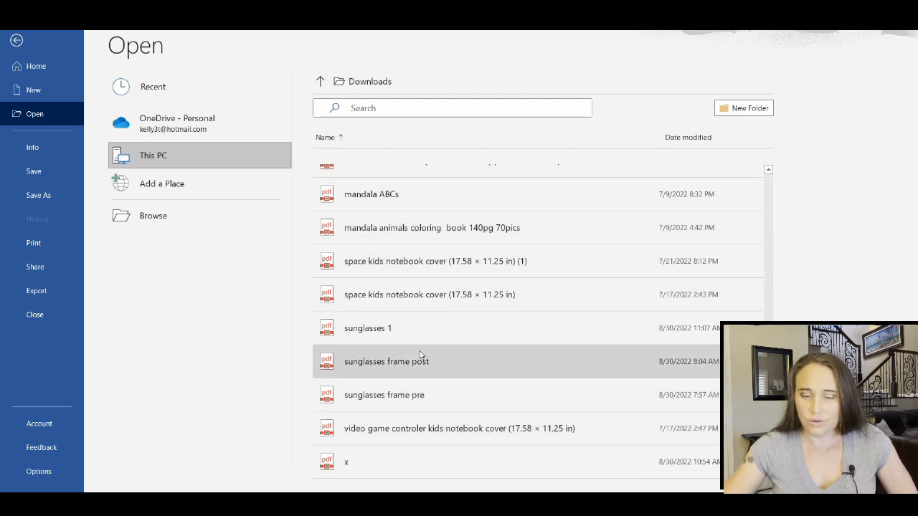
click(352, 334)
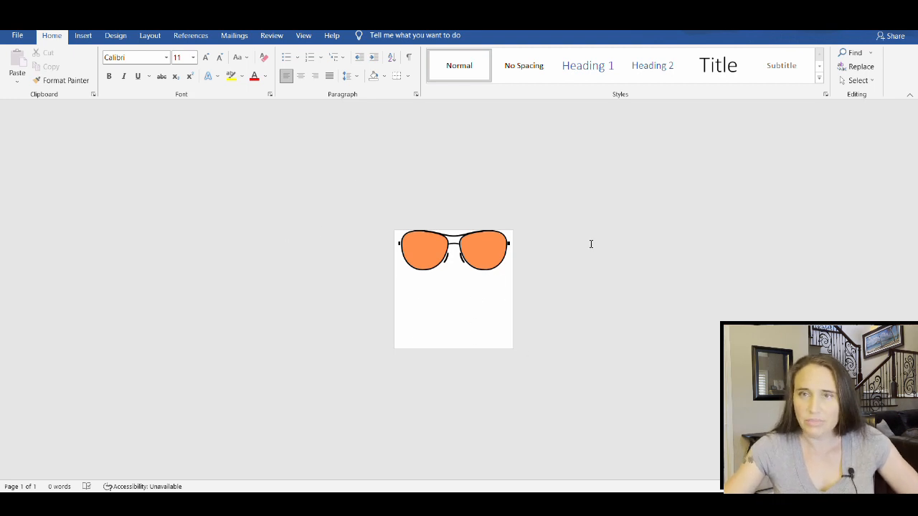
- Fill the whole sunglasses graphic with a photo and single out its inner rim piece and left lens
click(482, 256)
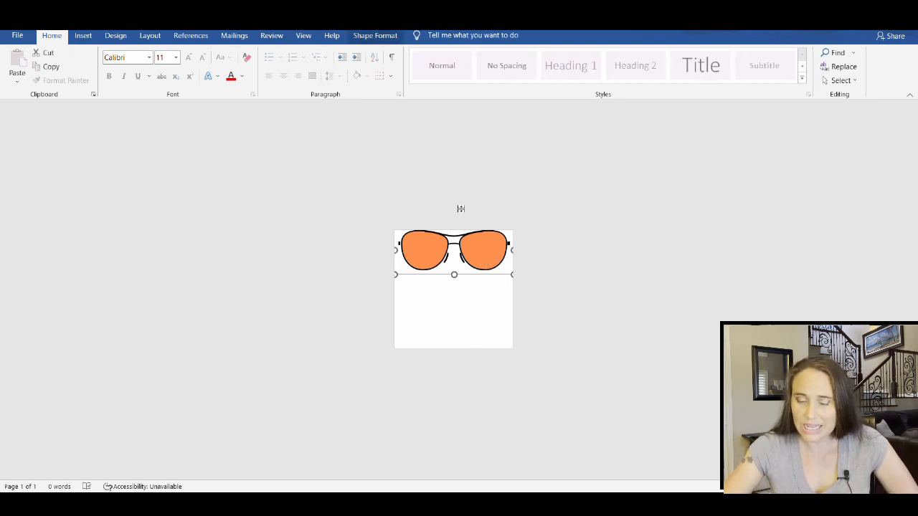
click(378, 37)
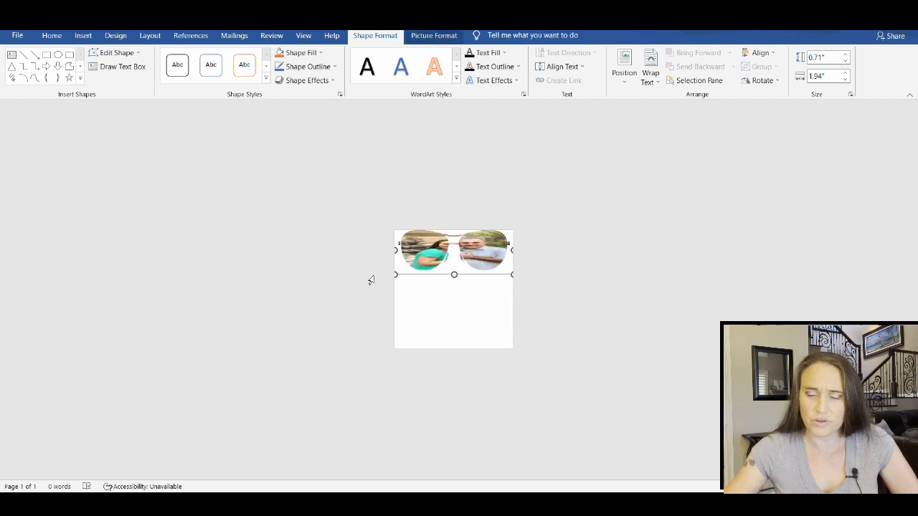
click(454, 246)
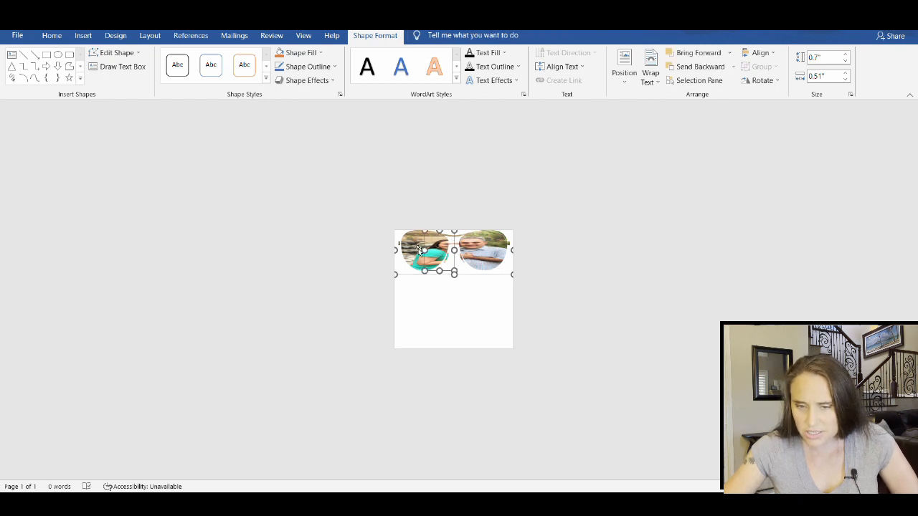
click(419, 248)
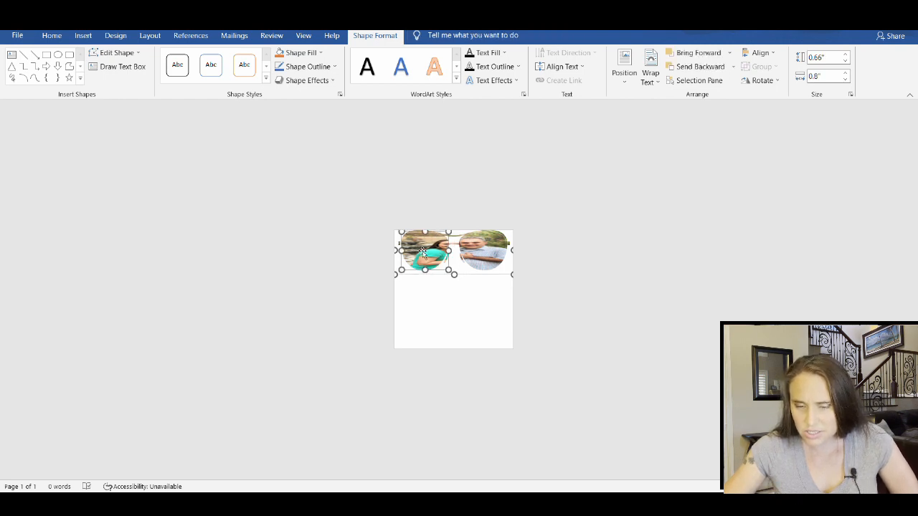
- Replace the right lens's picture fill with the photo of a man and child in front of green foliage
click(481, 259)
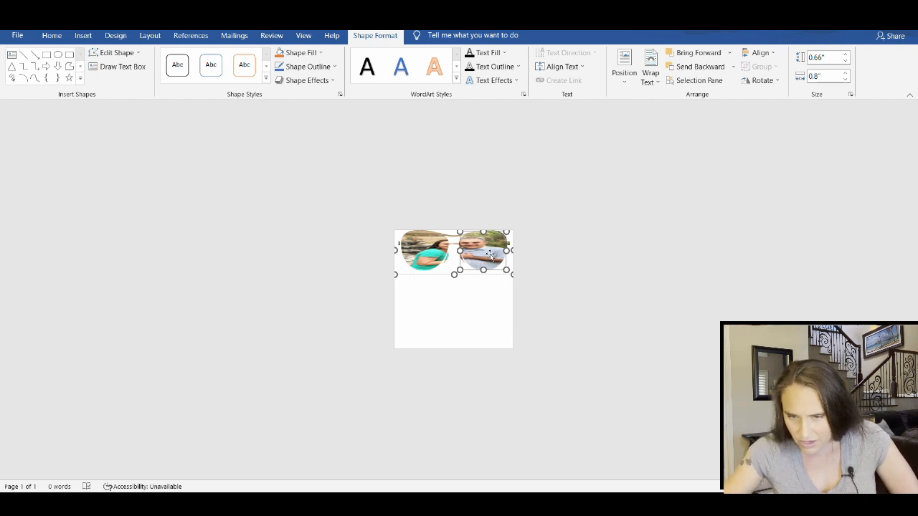
click(294, 56)
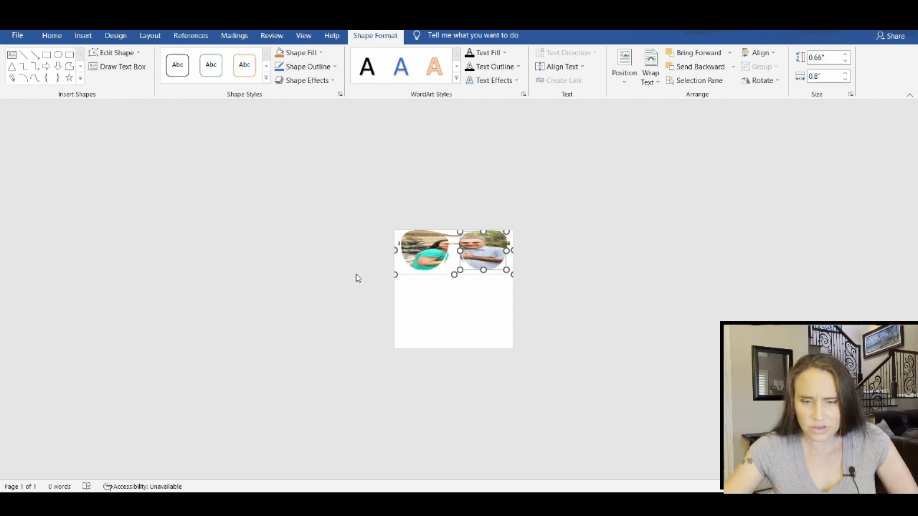
key(ctrl+a)
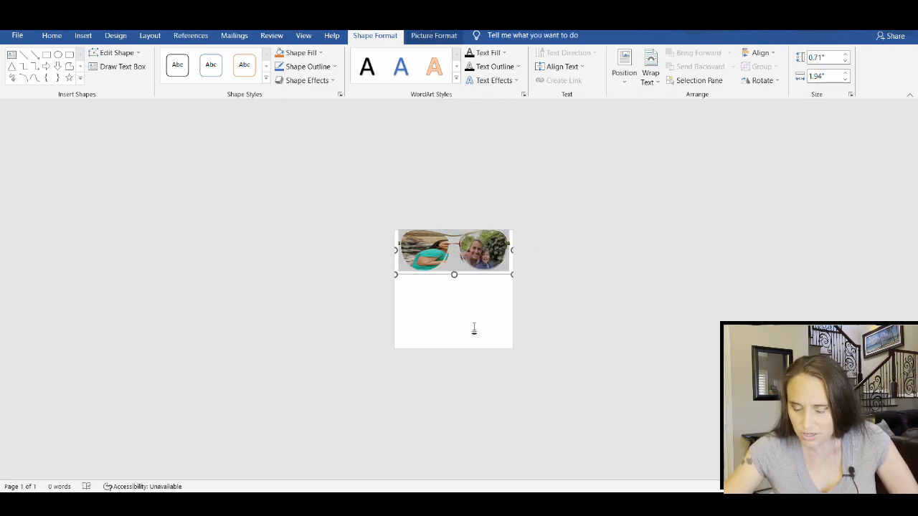
click(576, 321)
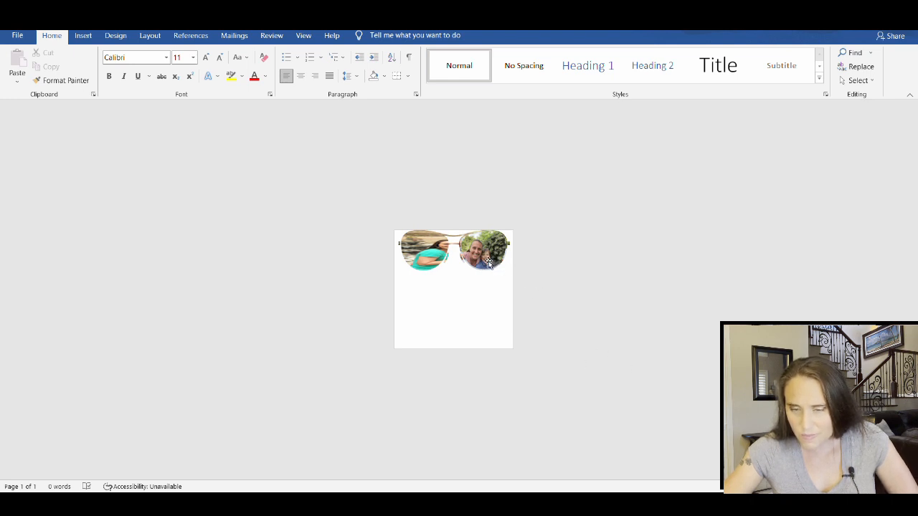
- Fill the left lens with the same foliage photo used in the right lens
click(425, 257)
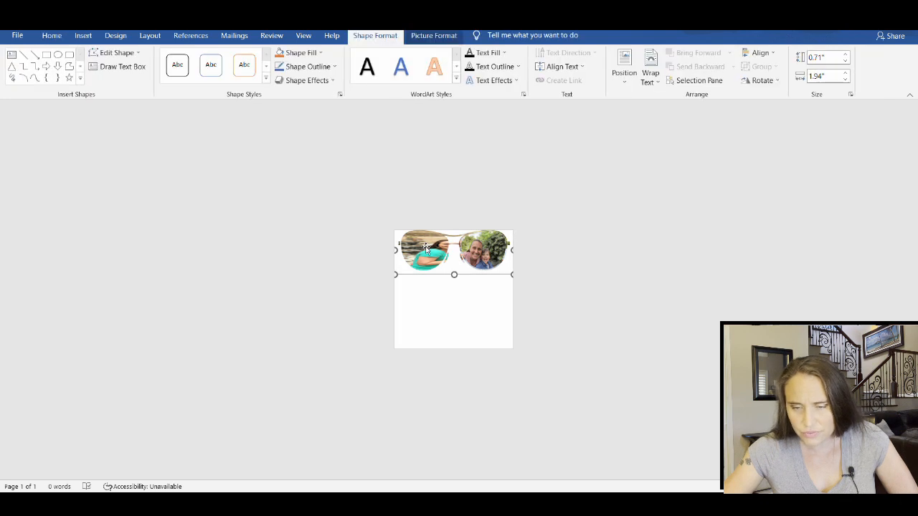
click(426, 258)
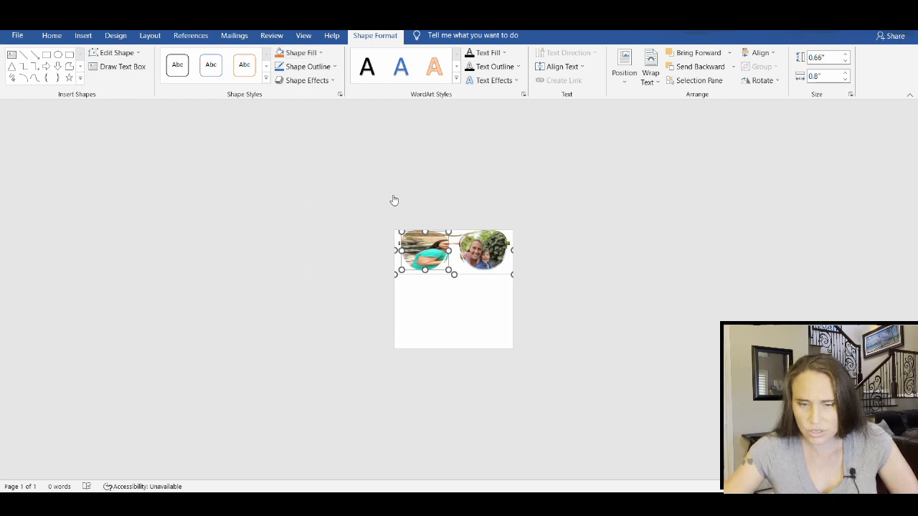
double_click(353, 274)
click(484, 337)
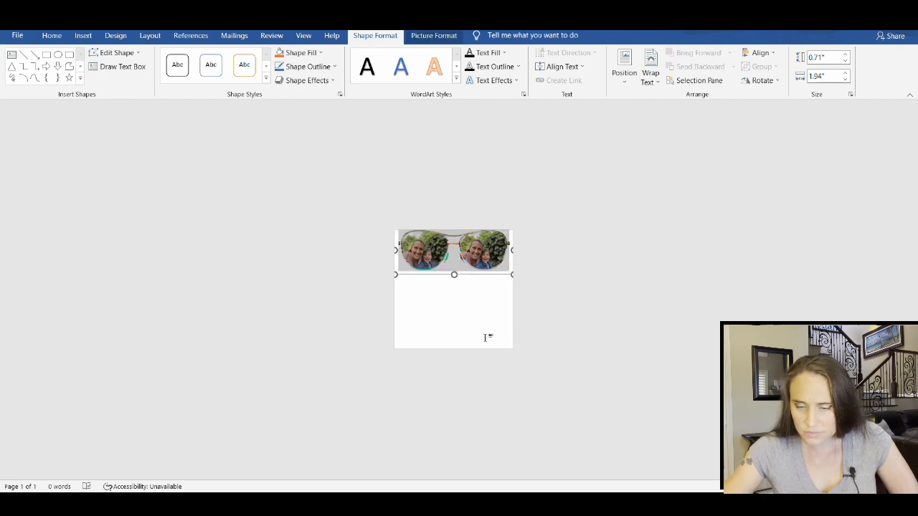
click(617, 316)
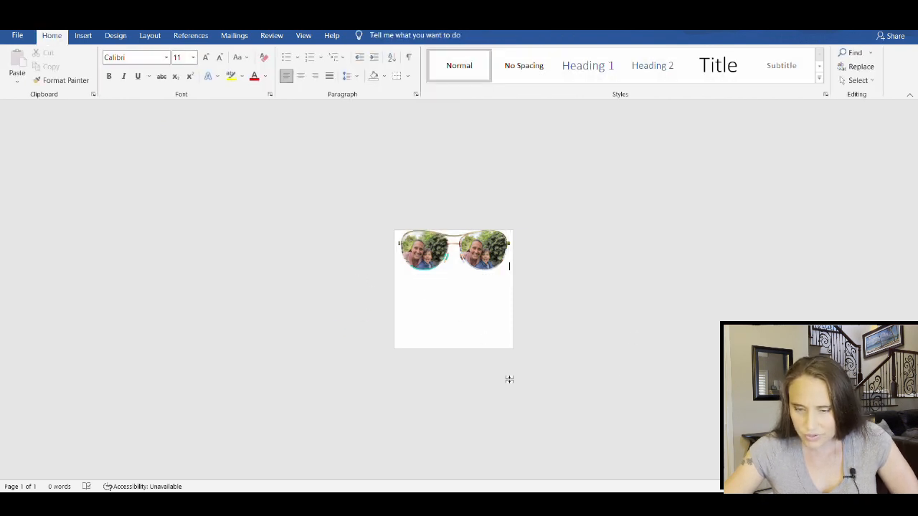
- Check the nose pad and rim pieces individually and give the outer half of the left rim a new picture fill
click(448, 265)
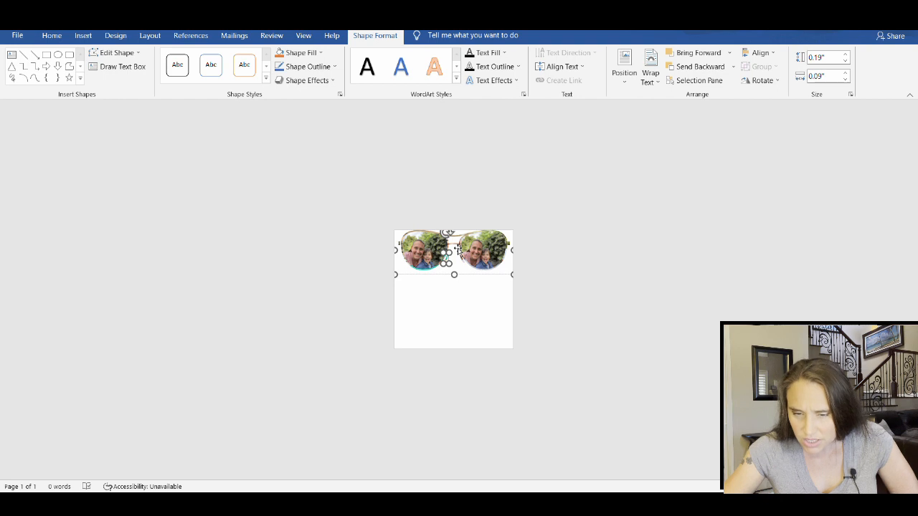
click(458, 249)
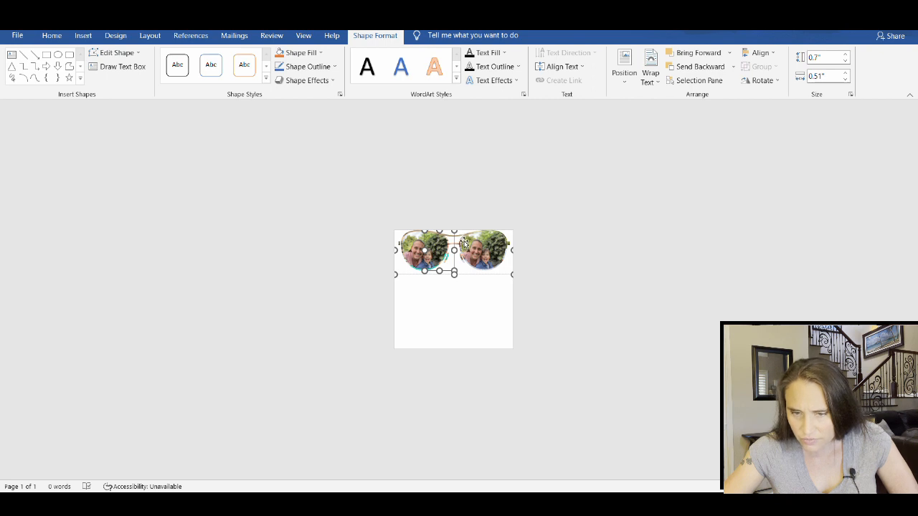
click(465, 245)
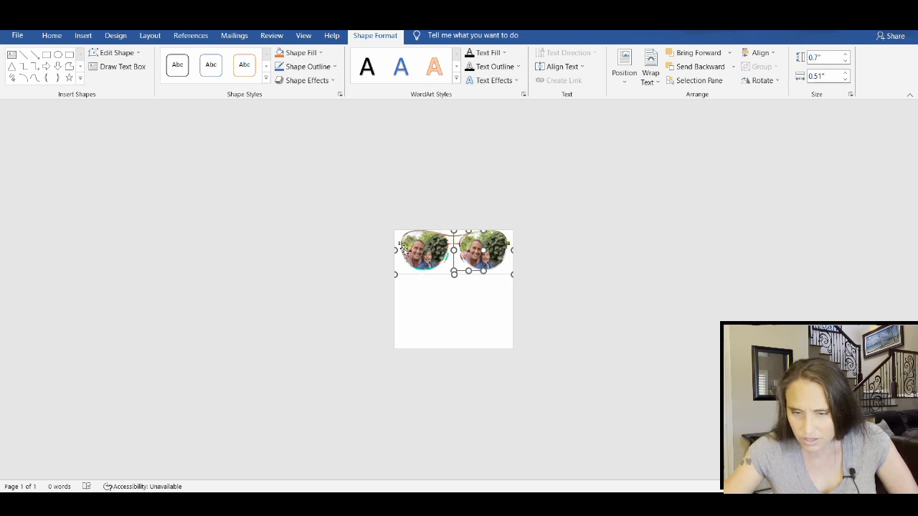
click(510, 250)
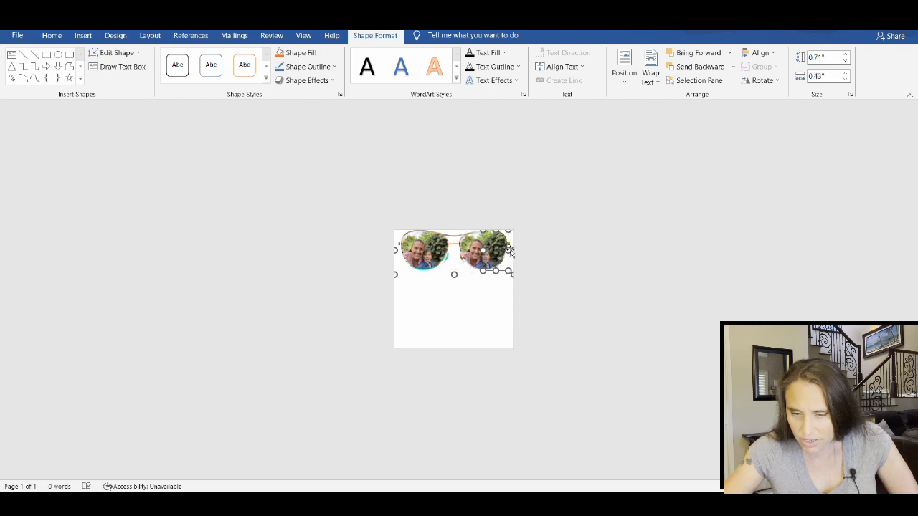
click(403, 248)
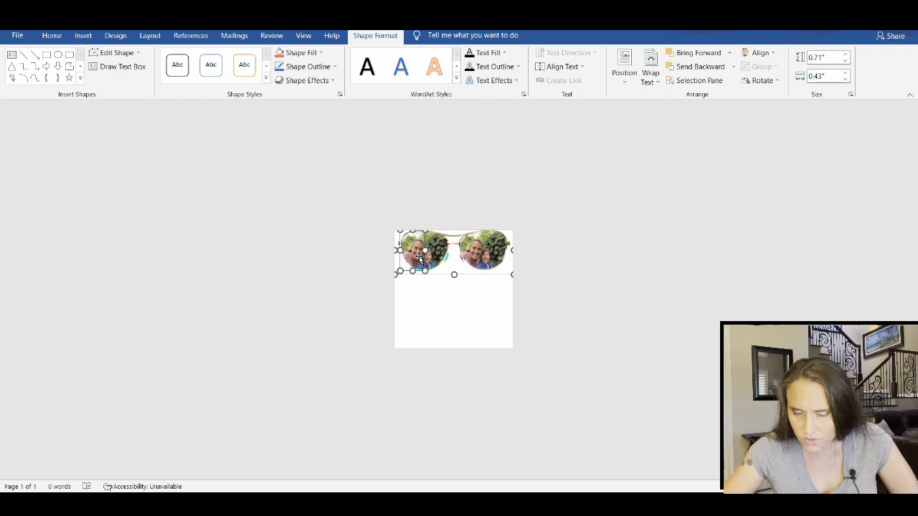
click(294, 53)
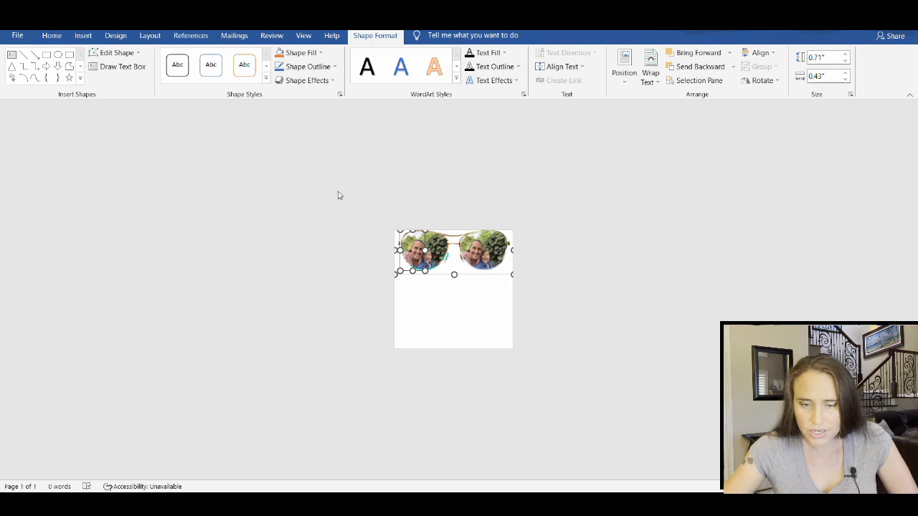
- Apply a new picture fill to the inner half of the left rim, beside the bridge
click(445, 239)
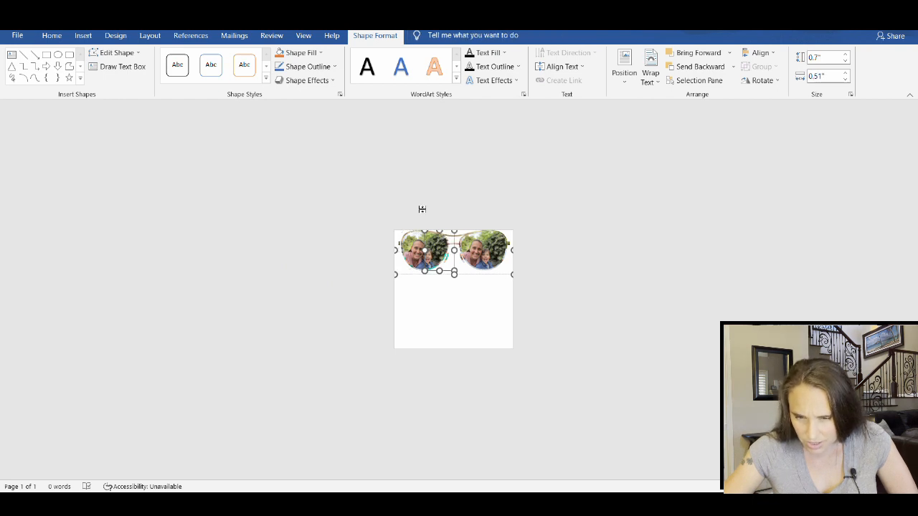
click(298, 55)
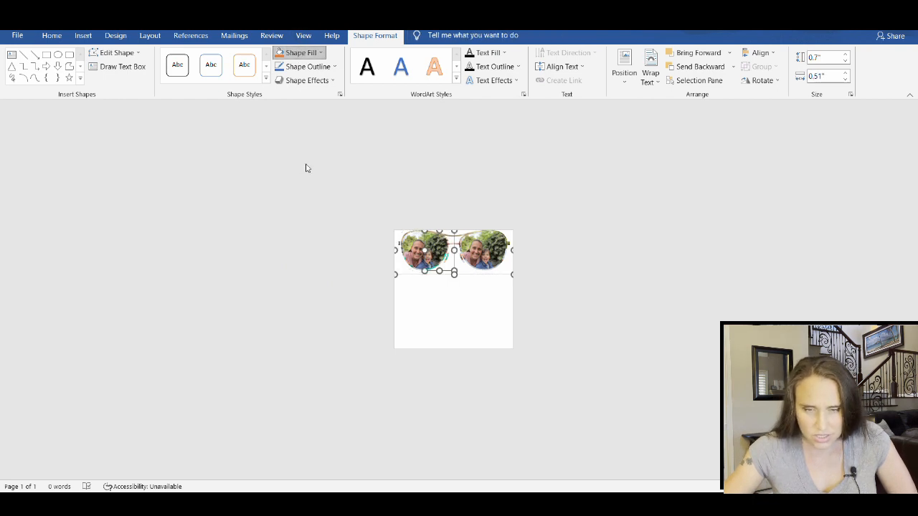
click(309, 185)
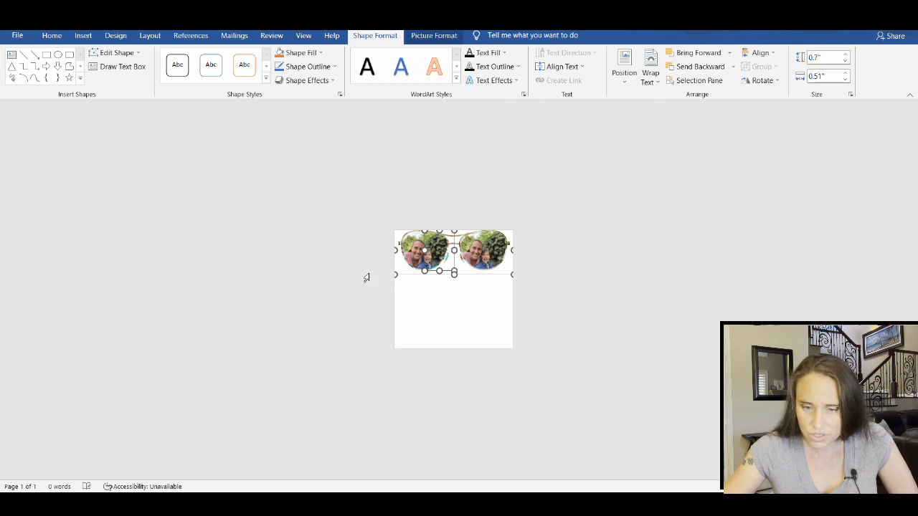
- Give the inner and outer halves of the right rim a picture fill and check the complete sunglasses graphic
click(467, 245)
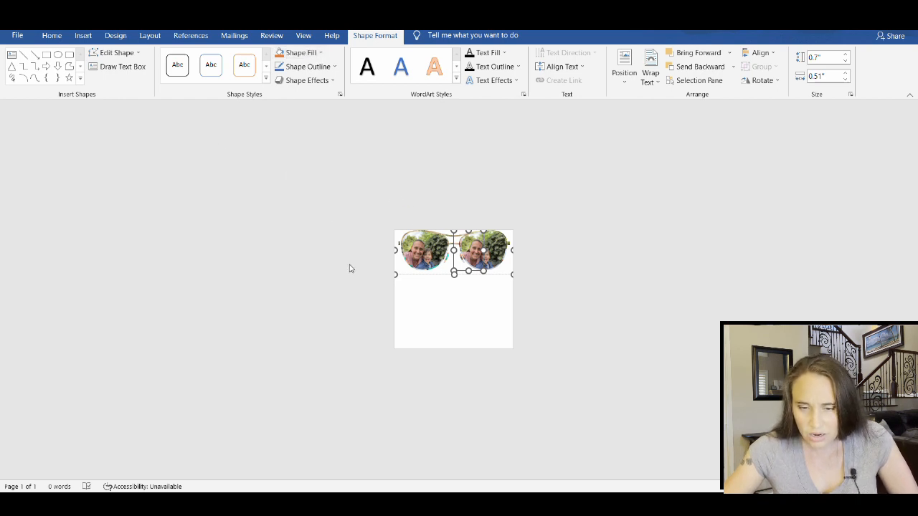
click(498, 274)
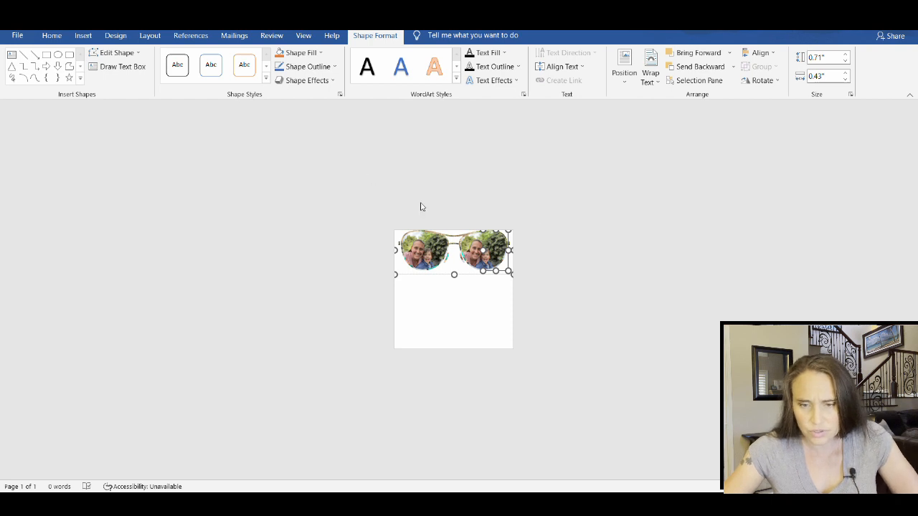
key(ctrl+a)
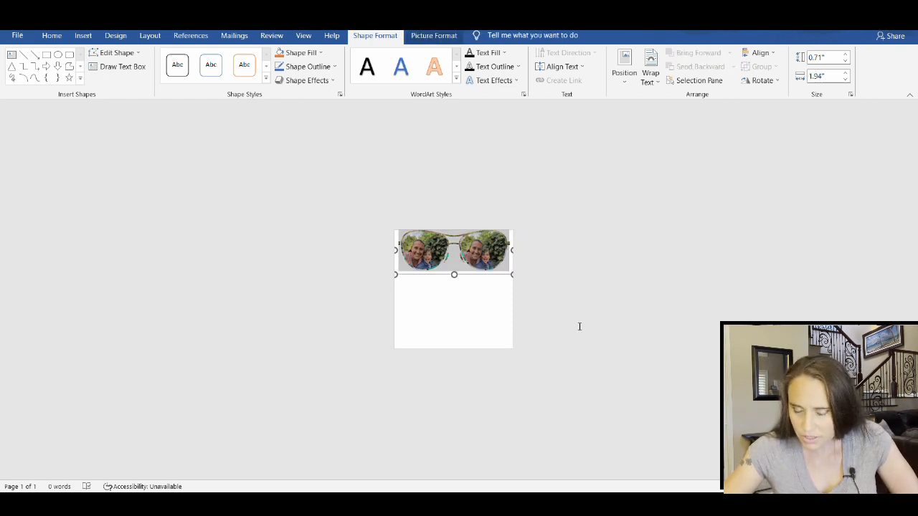
click(647, 347)
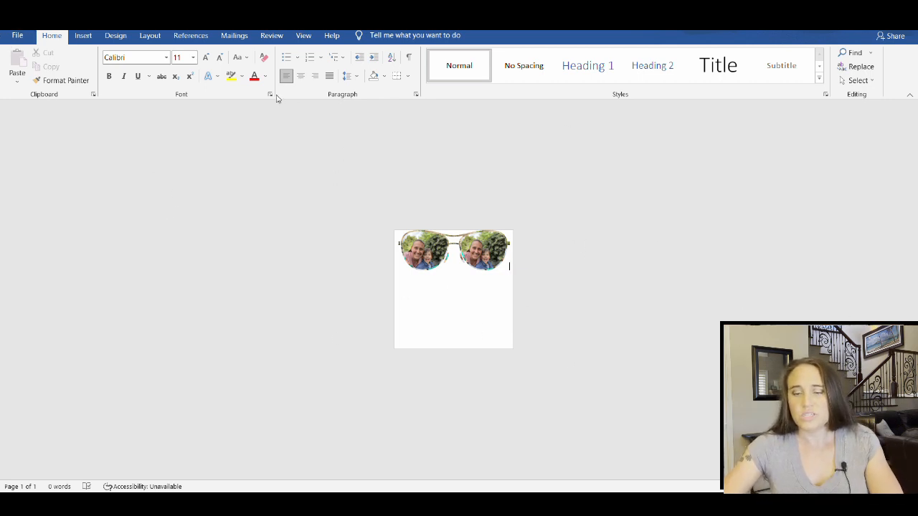
- Save the finished sunglasses document as a PDF named sunglasses final
click(17, 37)
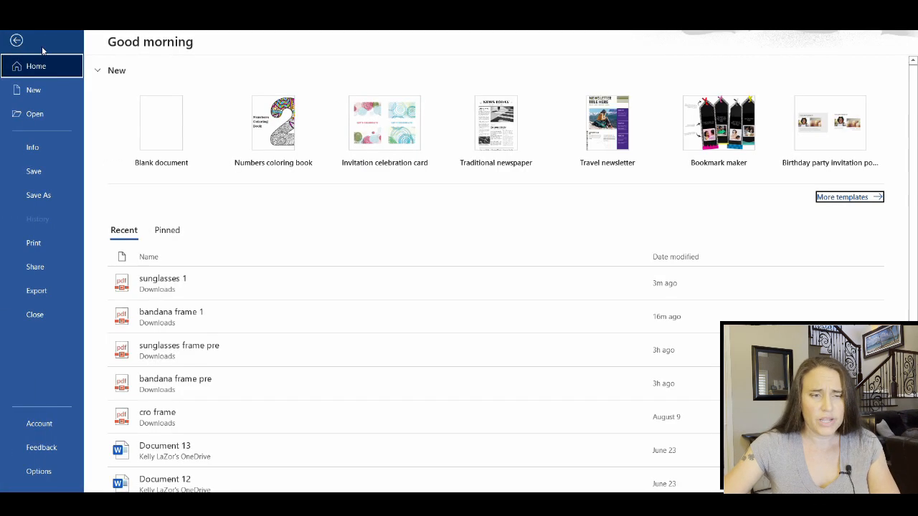
click(48, 195)
click(368, 139)
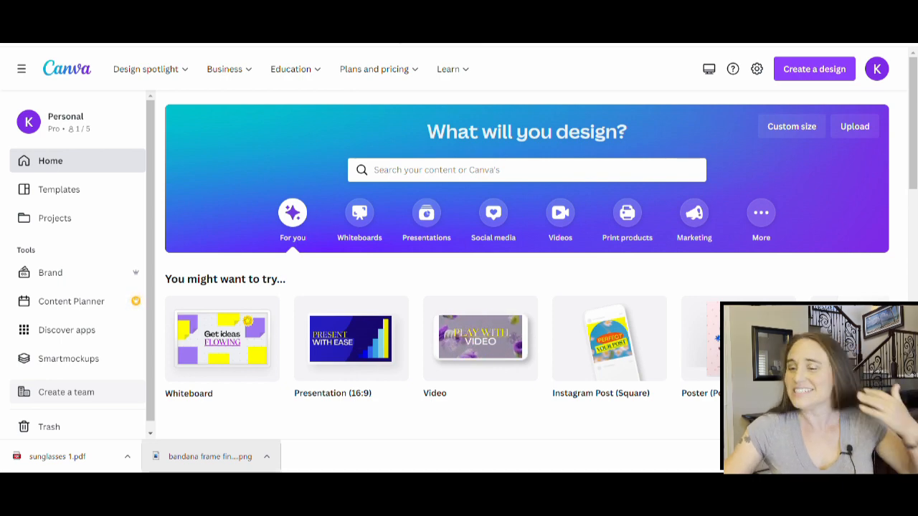
- Switch to Canva, import sunglasses final.pdf and open it as a design from the recent designs
click(815, 79)
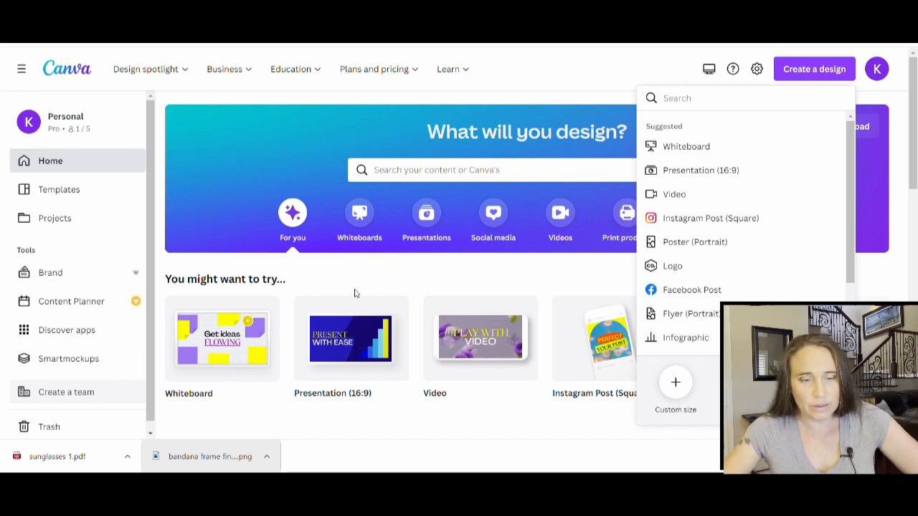
click(362, 258)
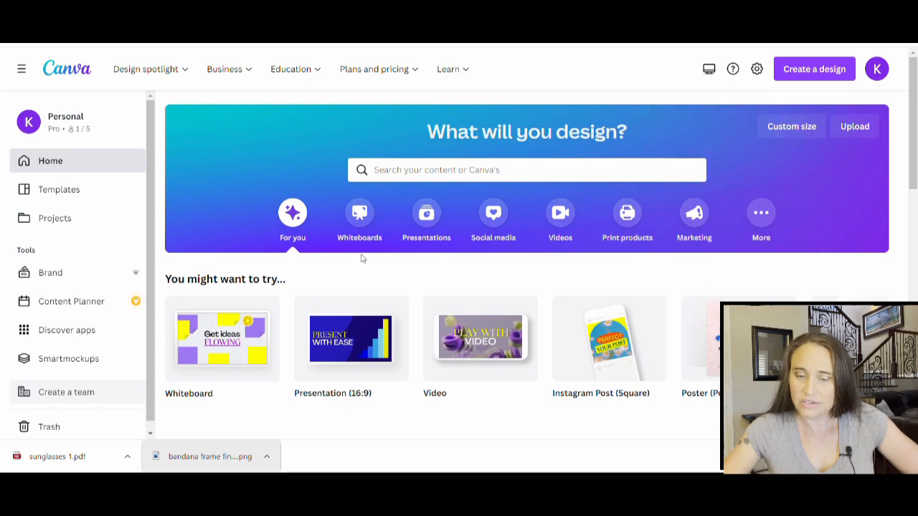
scroll(373, 256, down, 1)
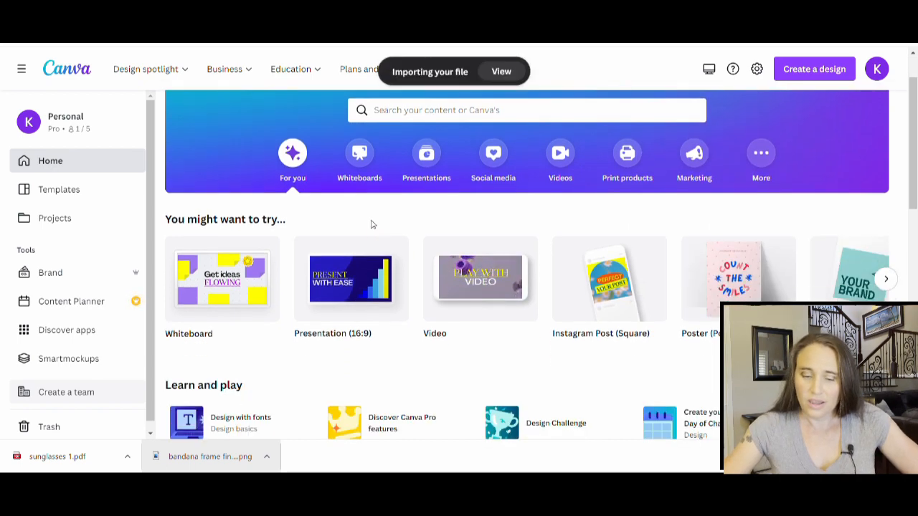
scroll(502, 216, down, 1)
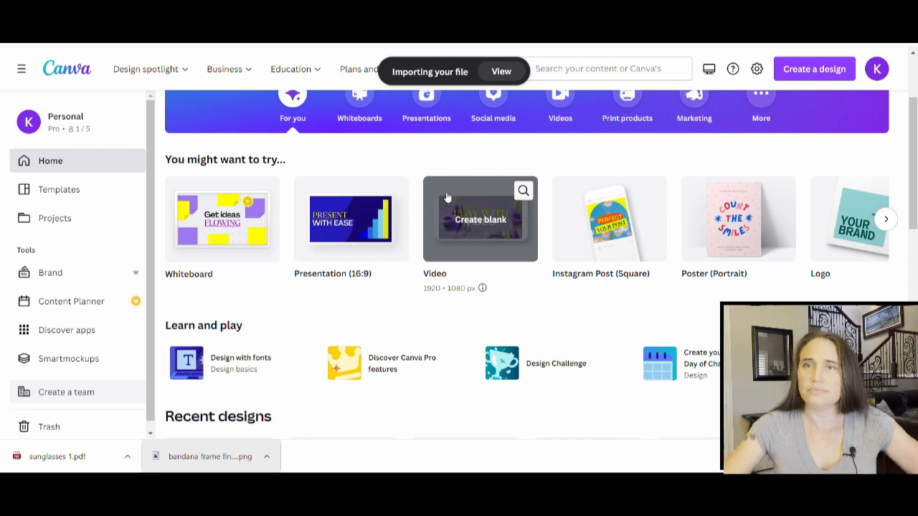
scroll(337, 189, down, 3)
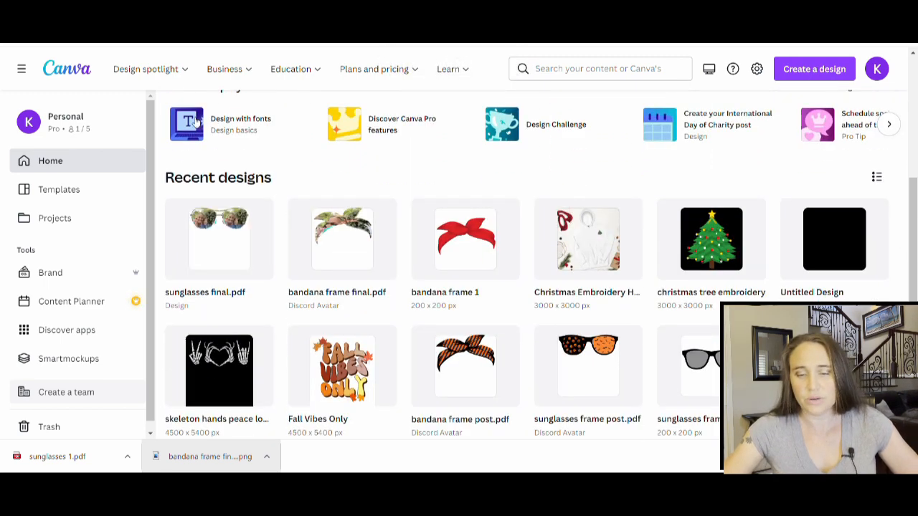
click(224, 246)
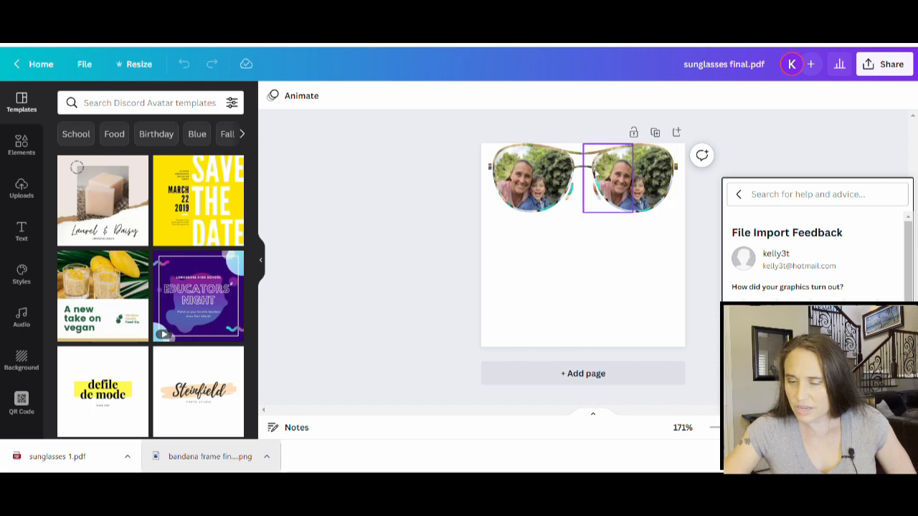
- Move the rim pieces off the photo lenses and reassemble them as one frame in the page's empty lower half
drag(511, 170, 519, 276)
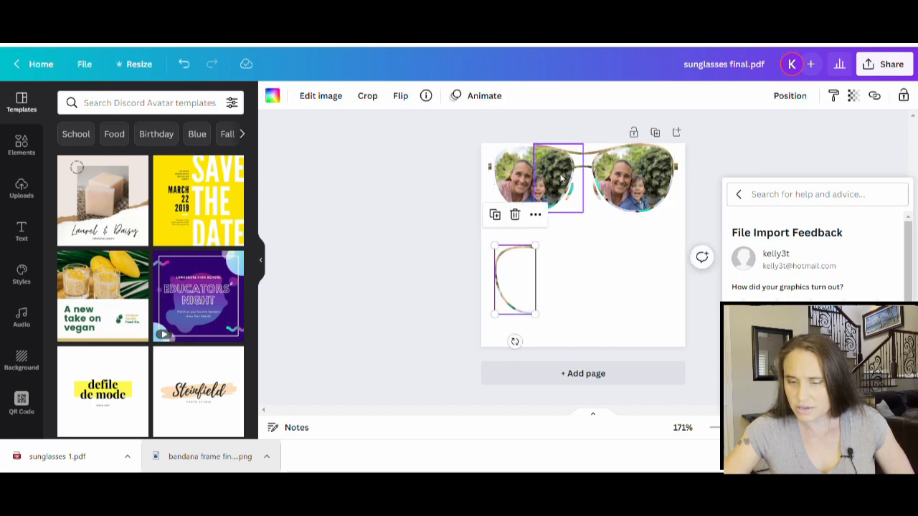
drag(570, 196, 566, 277)
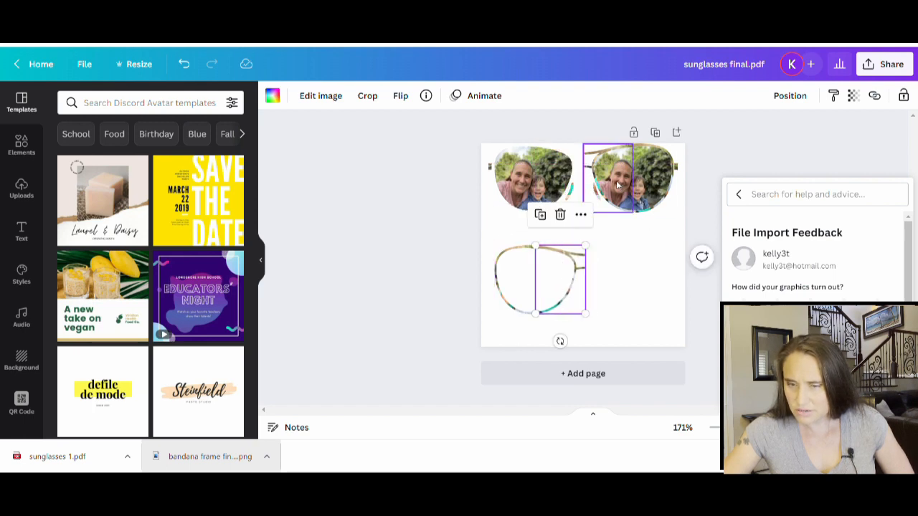
drag(618, 185, 669, 301)
click(598, 334)
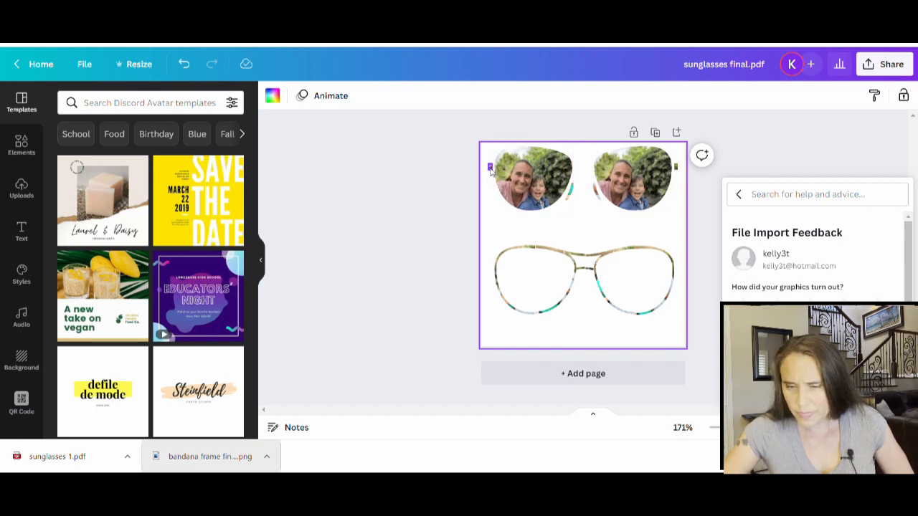
- Remove the small leftover hinge tips and nose pad pieces from around the two lenses
click(483, 173)
click(354, 180)
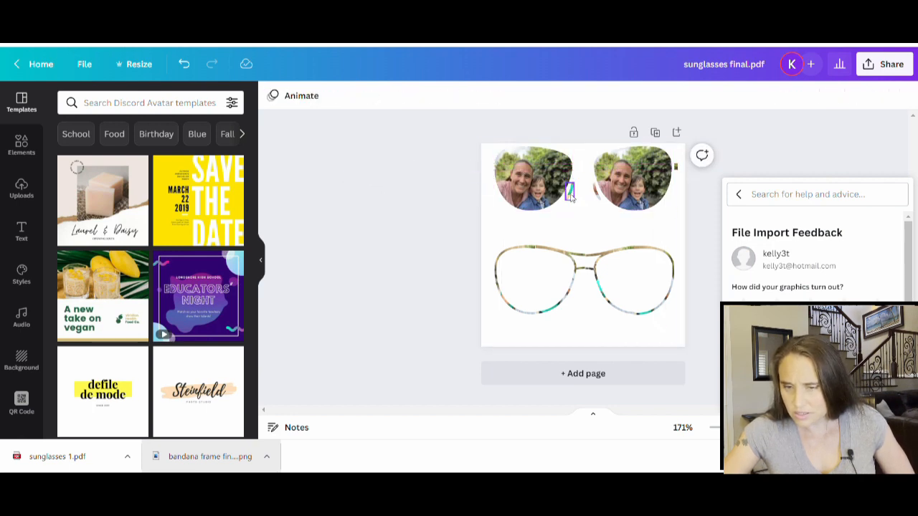
drag(571, 192, 407, 248)
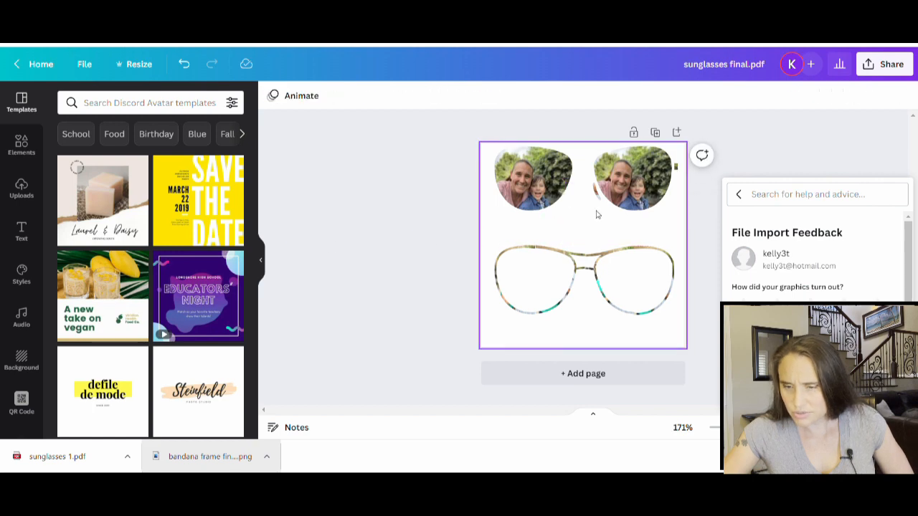
drag(599, 202, 800, 250)
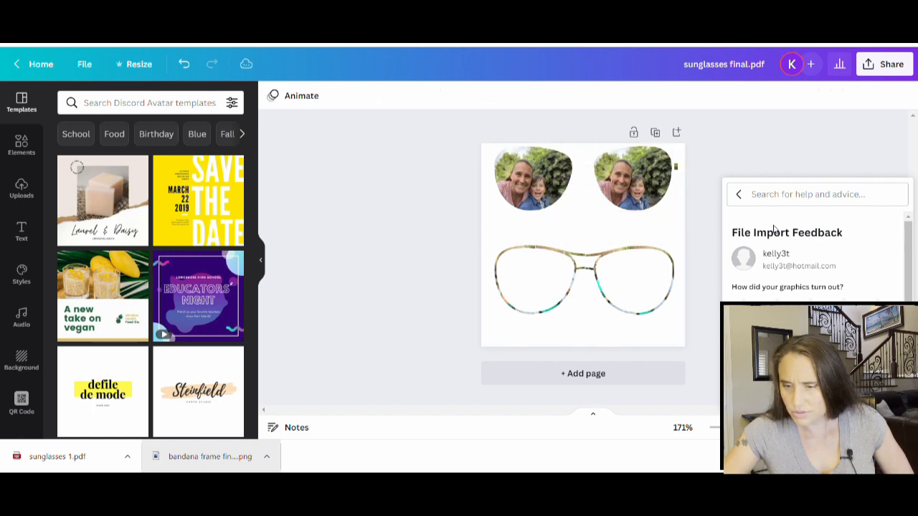
drag(677, 169, 745, 169)
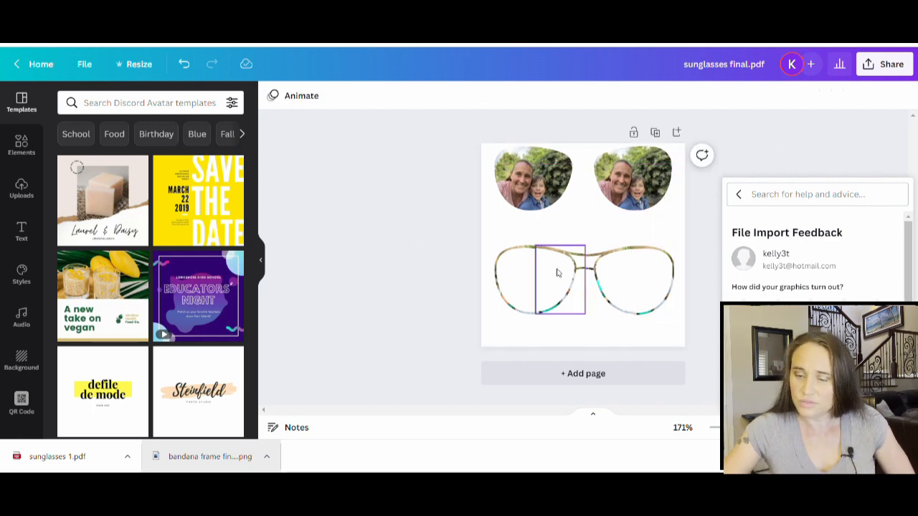
- Recolor all four rim pieces of the sunglasses frame black, replacing their picture fills
click(504, 257)
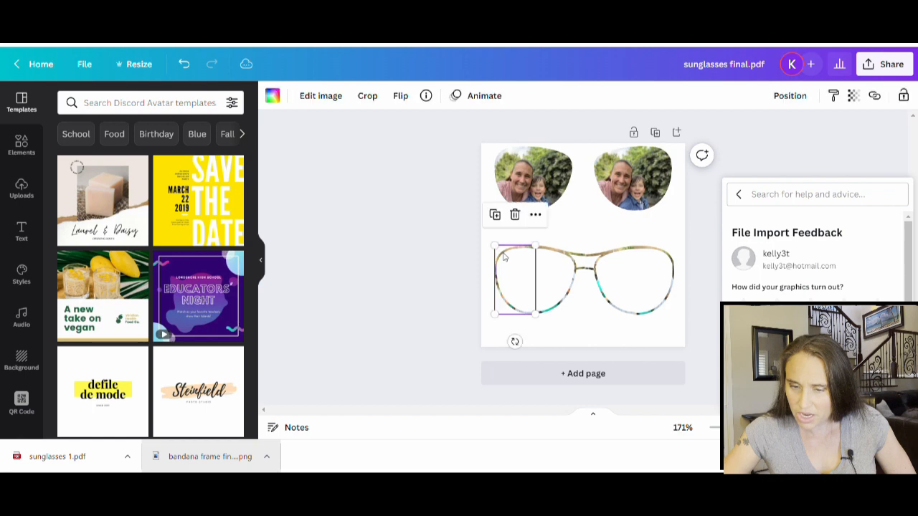
click(273, 96)
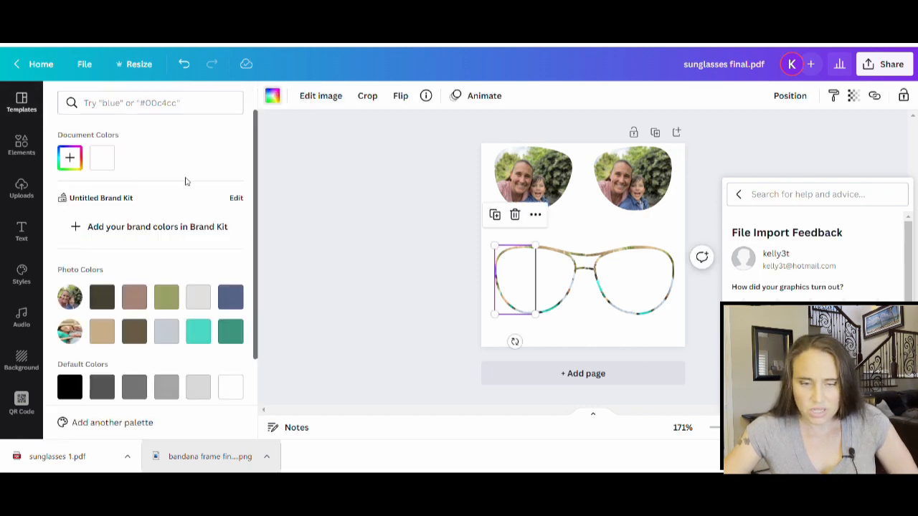
click(79, 385)
click(558, 308)
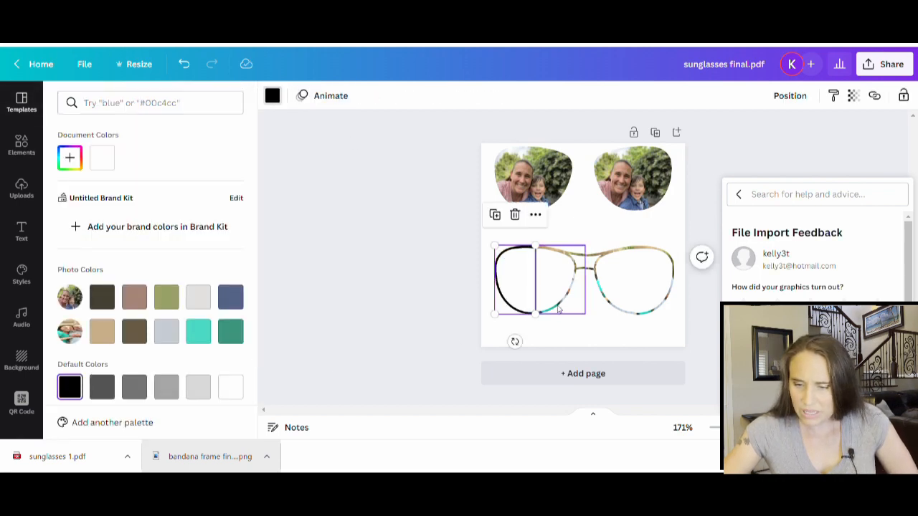
click(62, 390)
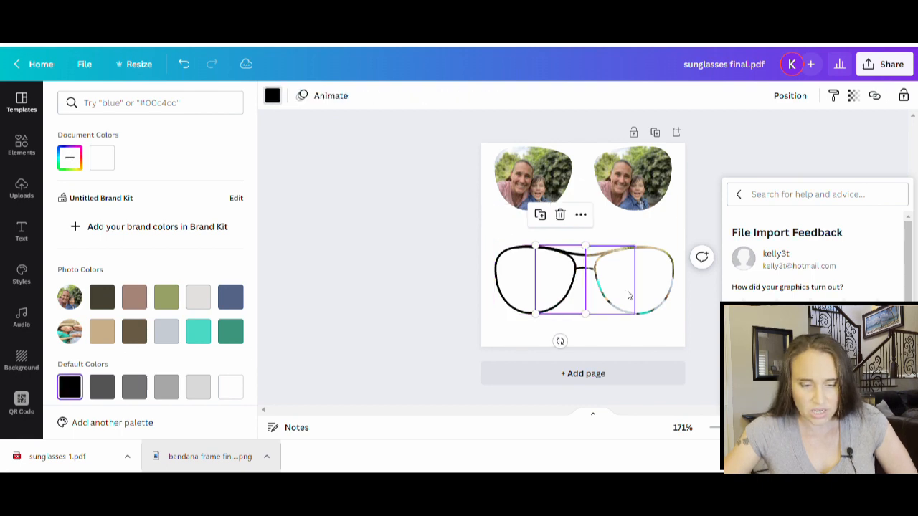
click(613, 299)
click(70, 389)
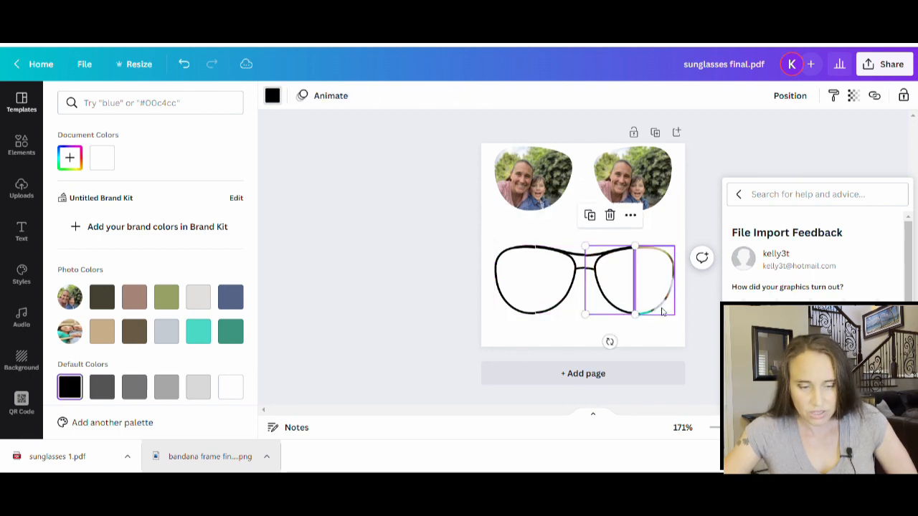
click(660, 308)
click(65, 391)
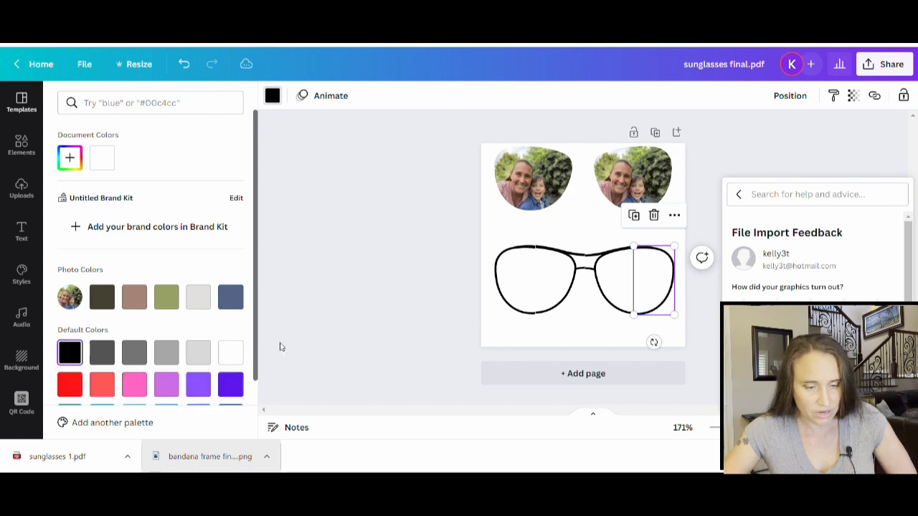
click(431, 290)
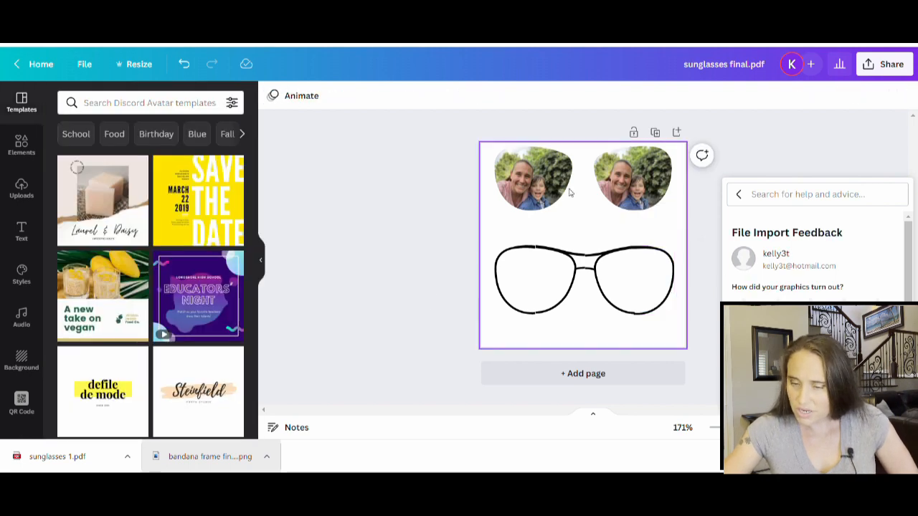
- Search the elements for halloween photos and fill the left lens with the orange background showing black bats
click(514, 185)
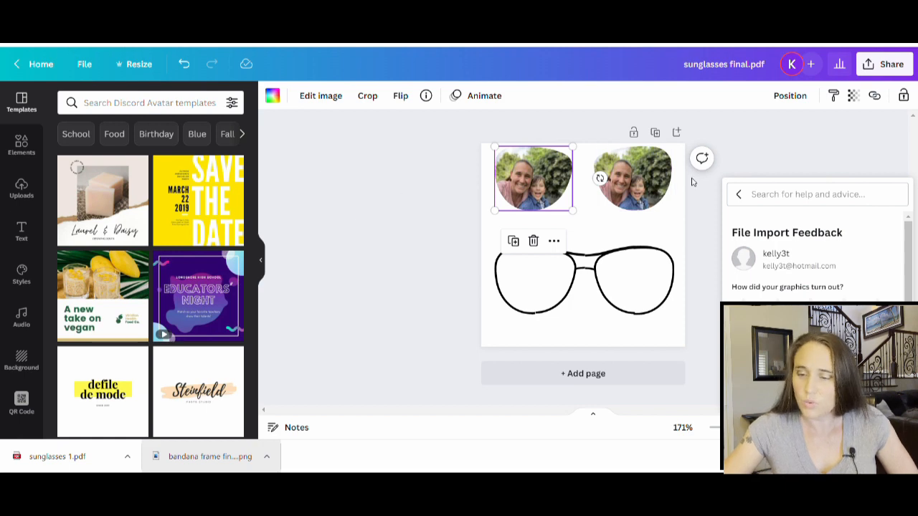
click(20, 141)
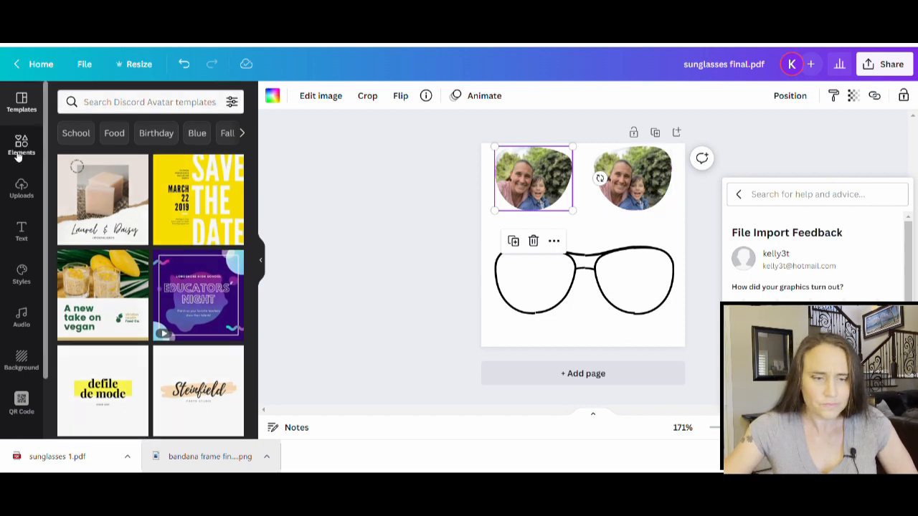
click(142, 105)
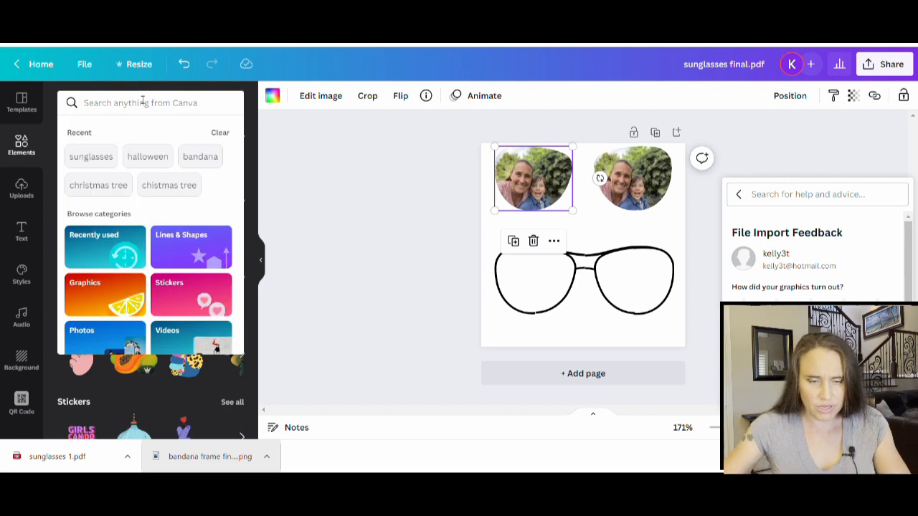
click(138, 156)
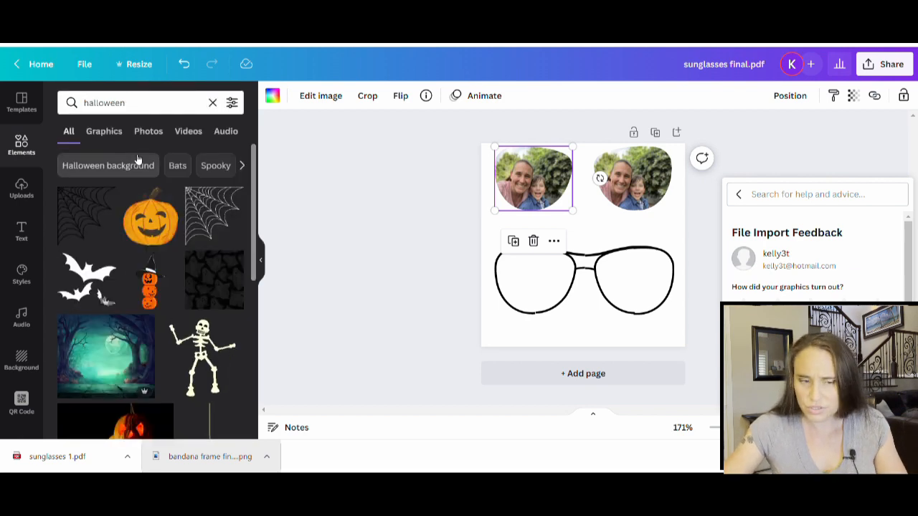
click(149, 133)
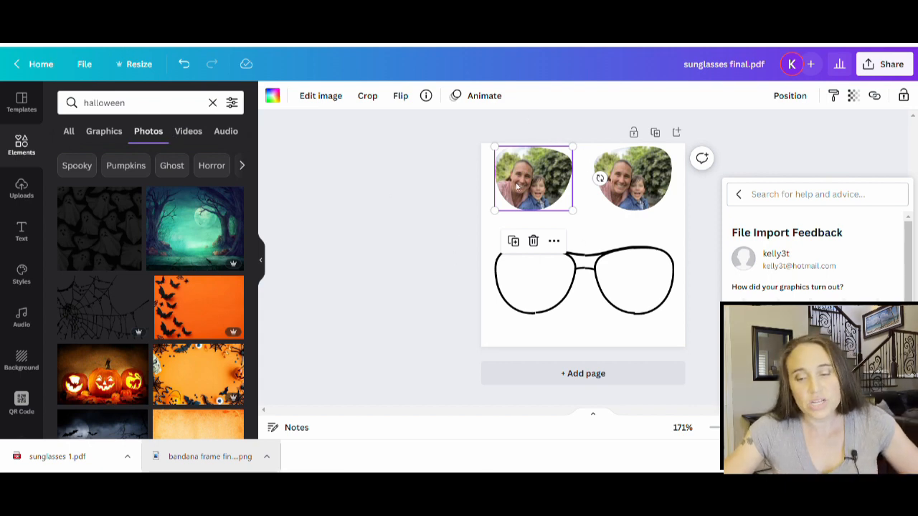
scroll(224, 200, down, 1)
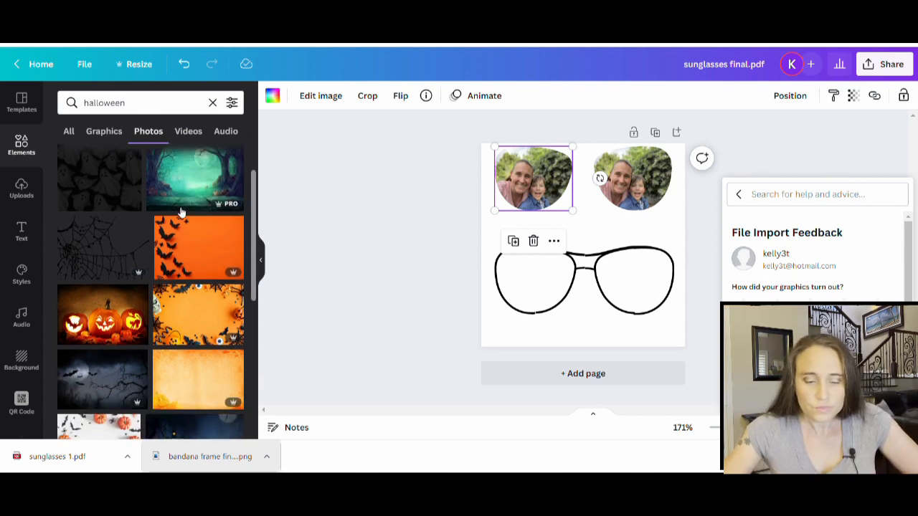
click(185, 260)
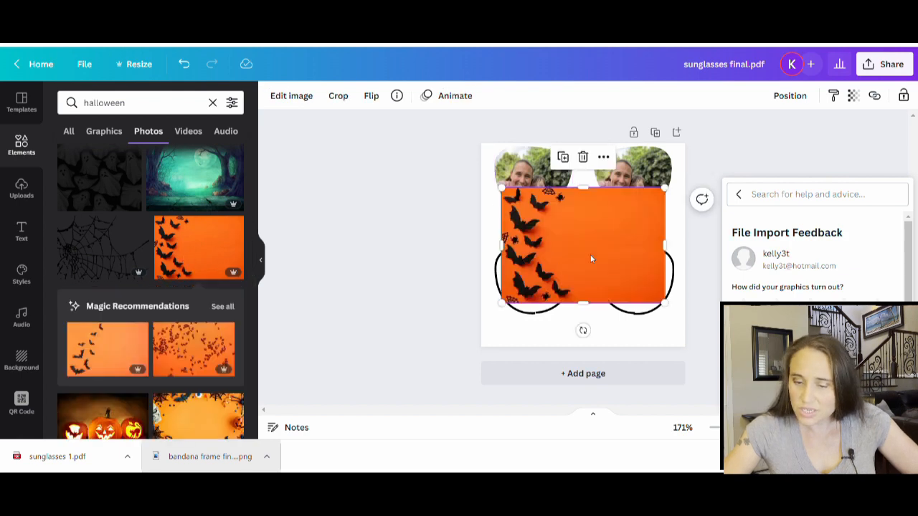
drag(590, 258, 567, 193)
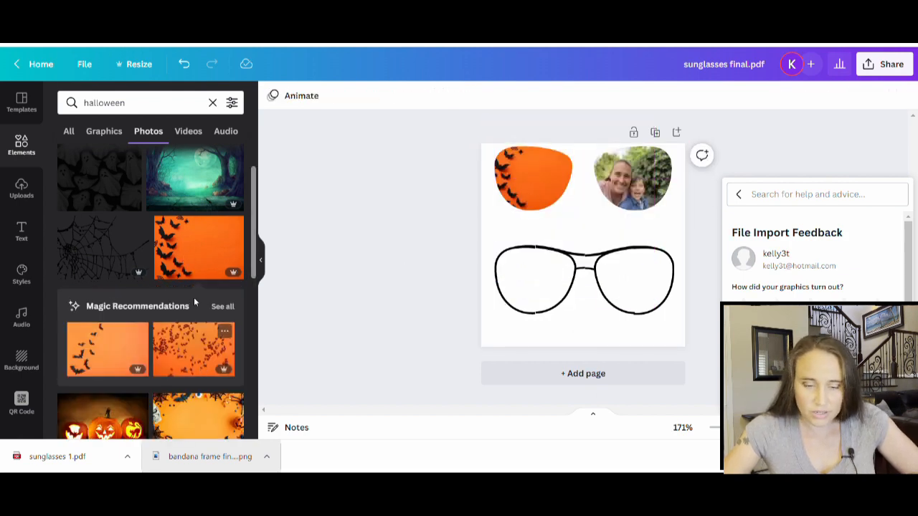
- Replace the left lens's bat picture with the black halloween photo of orange jack-o'-lantern faces
scroll(194, 296, down, 5)
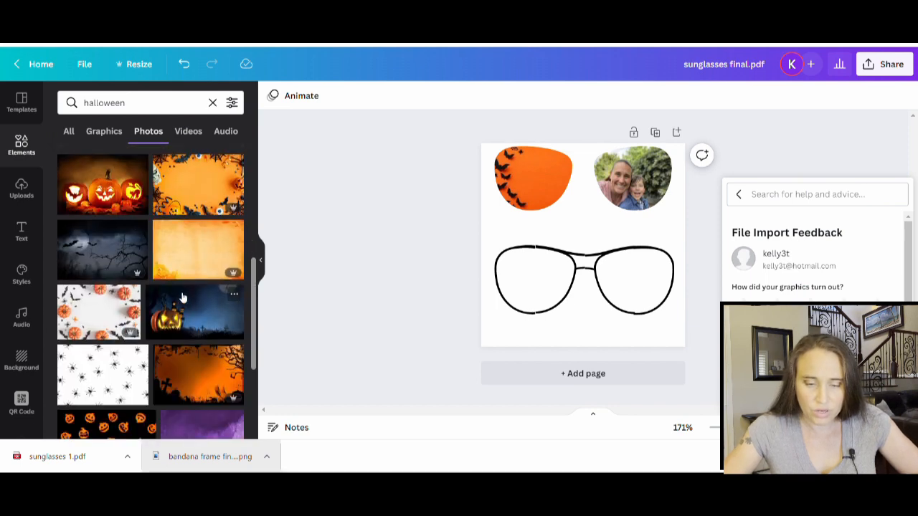
scroll(118, 373, down, 2)
scroll(119, 359, down, 2)
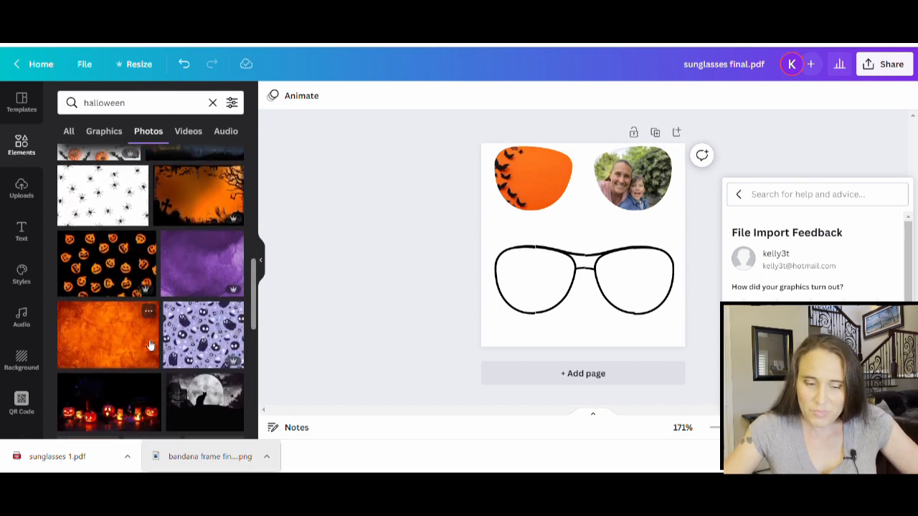
drag(108, 264, 545, 180)
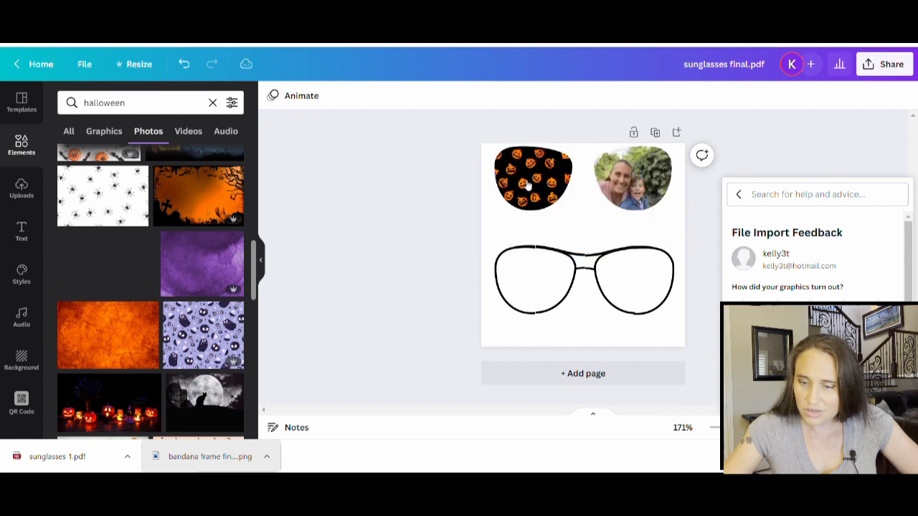
click(529, 253)
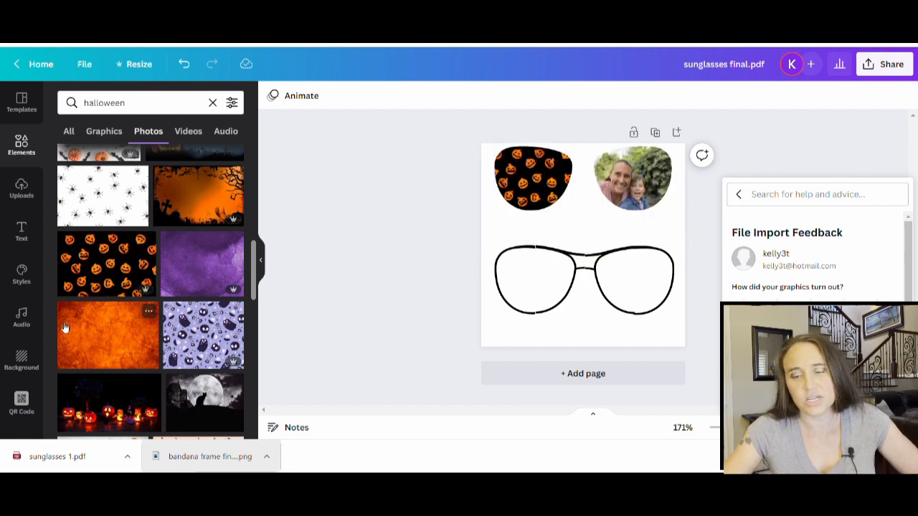
- Browse the halloween photo results for a picture that could fill the right lens
scroll(192, 269, down, 1)
scroll(194, 259, down, 3)
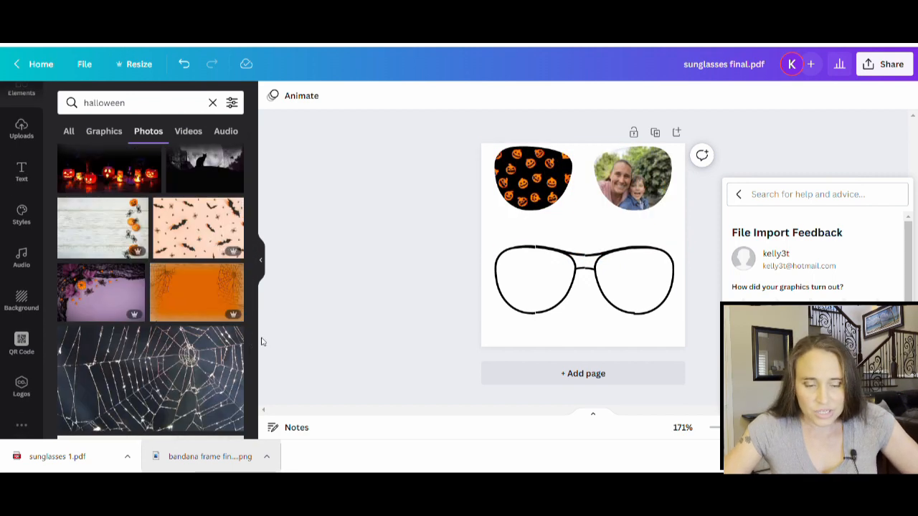
click(427, 224)
scroll(193, 330, up, 3)
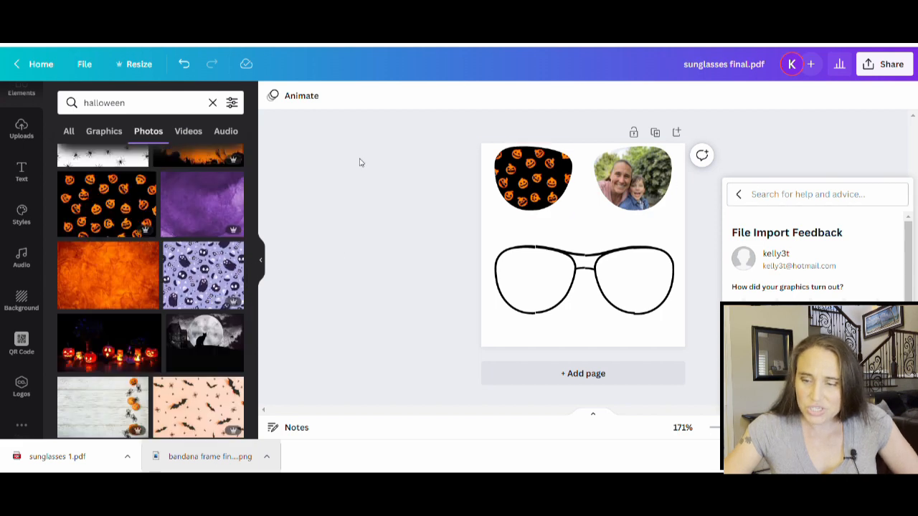
scroll(222, 301, up, 2)
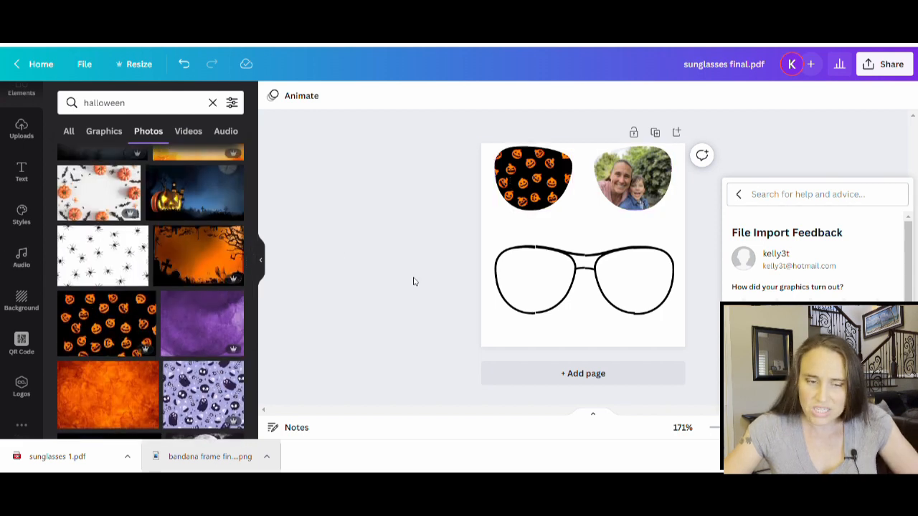
scroll(183, 274, up, 4)
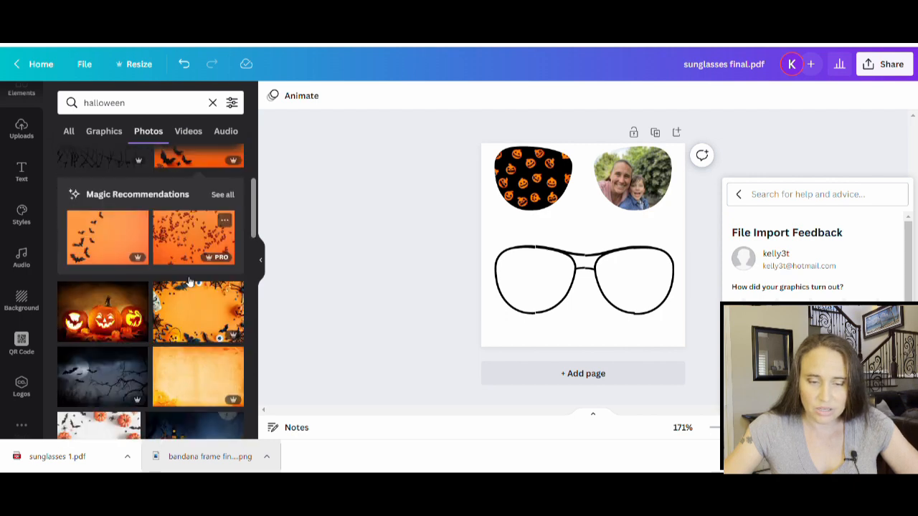
scroll(186, 280, down, 8)
scroll(185, 285, down, 4)
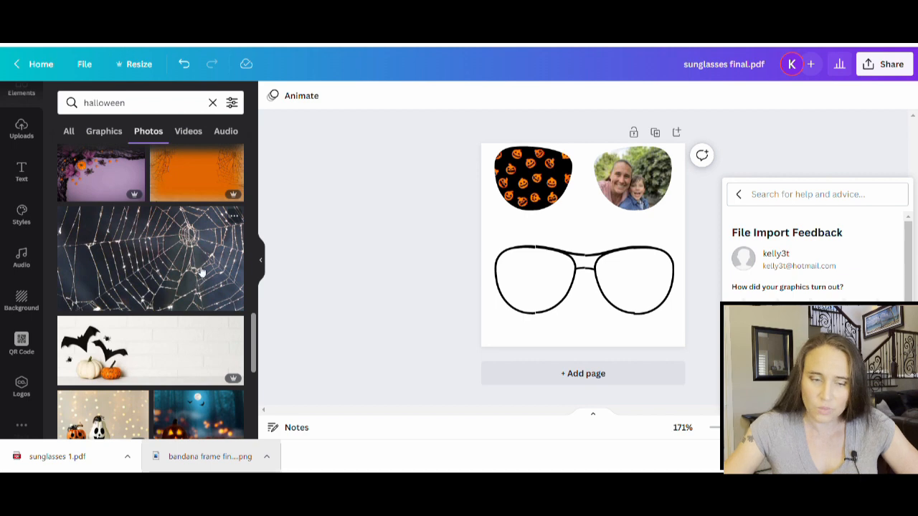
scroll(197, 259, down, 3)
scroll(184, 237, down, 5)
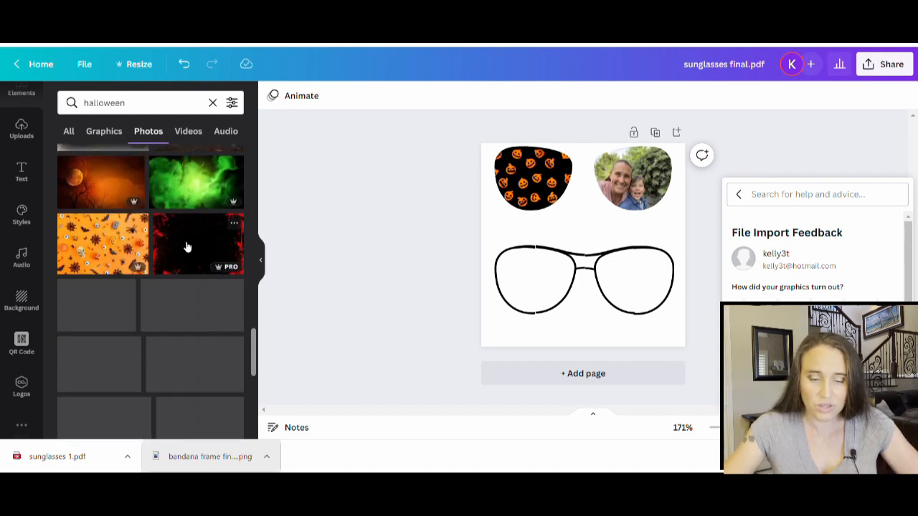
scroll(185, 260, down, 2)
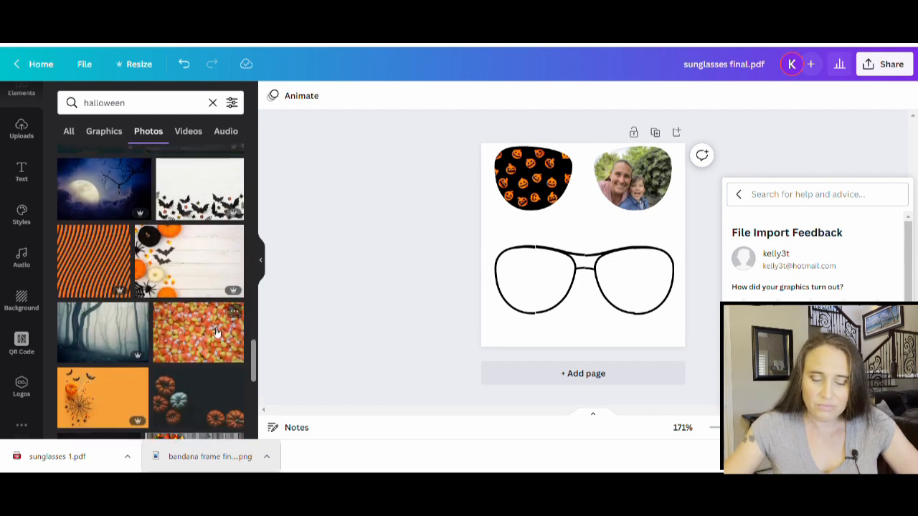
scroll(194, 307, up, 4)
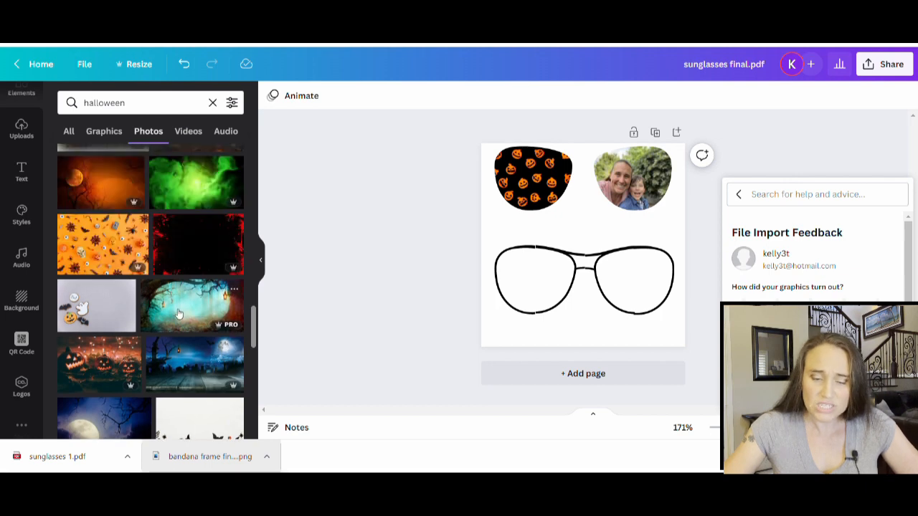
scroll(202, 326, down, 2)
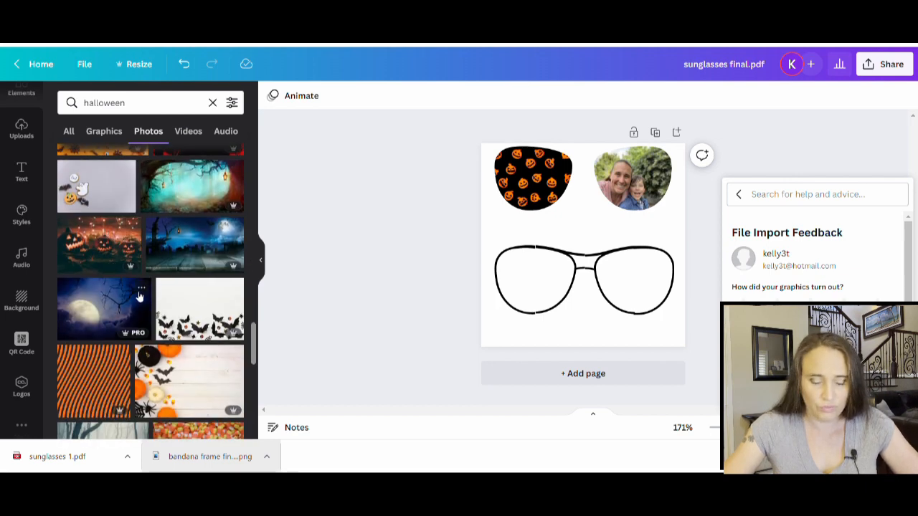
scroll(140, 296, down, 1)
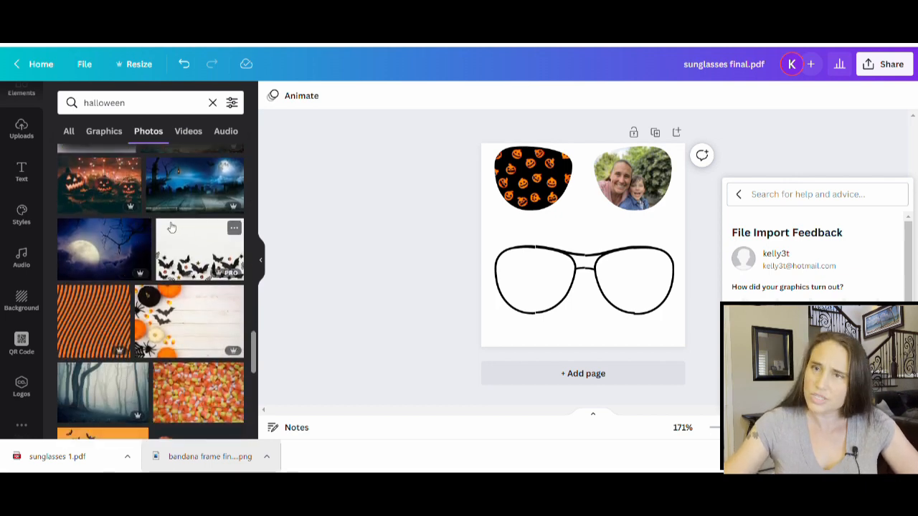
scroll(75, 316, down, 2)
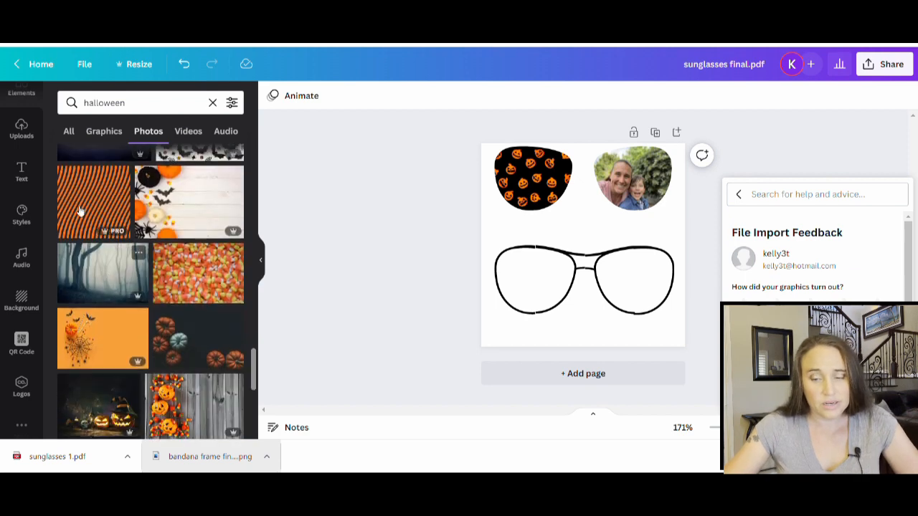
scroll(88, 203, down, 4)
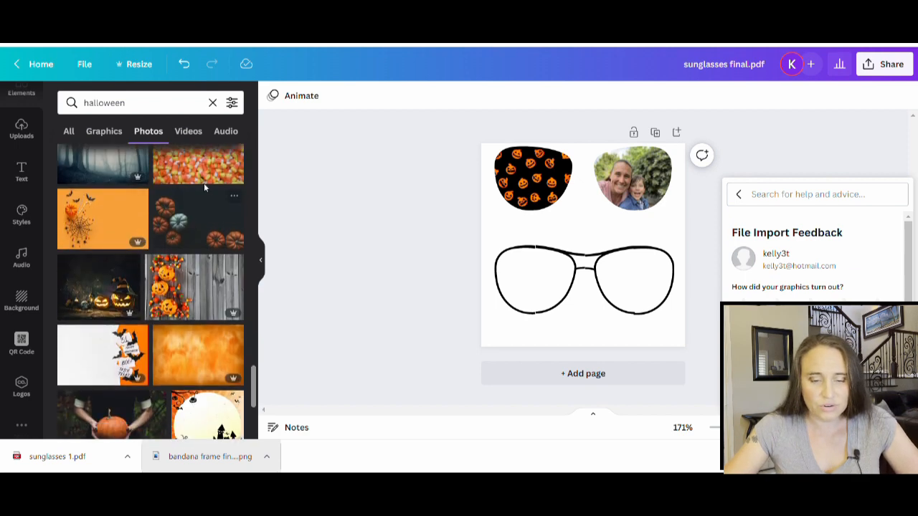
scroll(162, 289, down, 2)
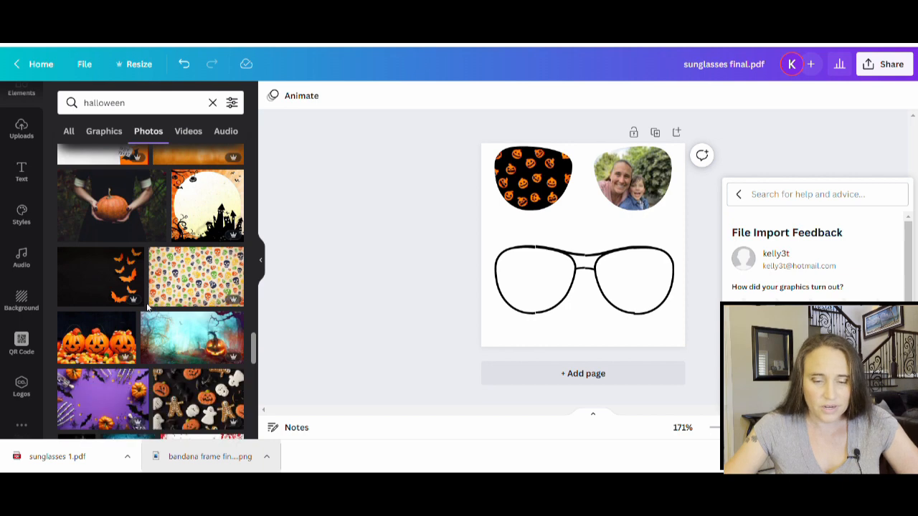
scroll(152, 309, down, 2)
scroll(152, 323, down, 2)
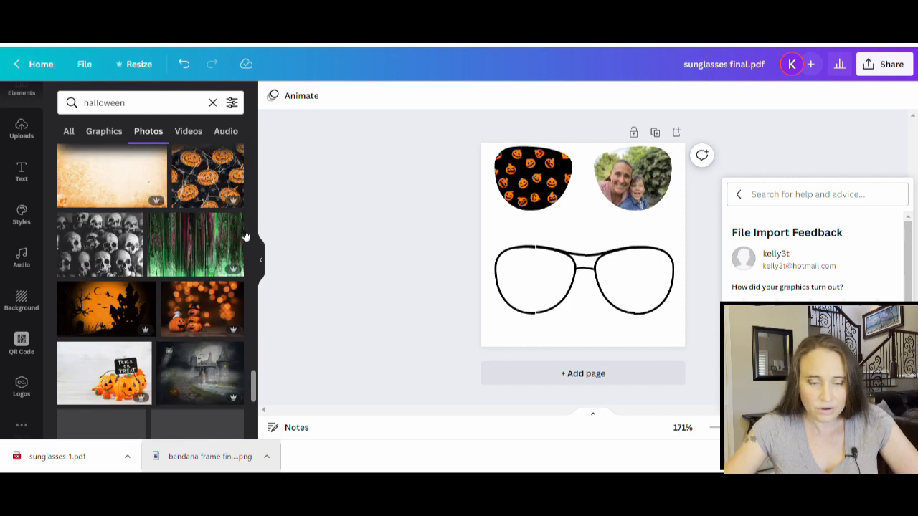
scroll(174, 353, down, 2)
scroll(172, 345, down, 2)
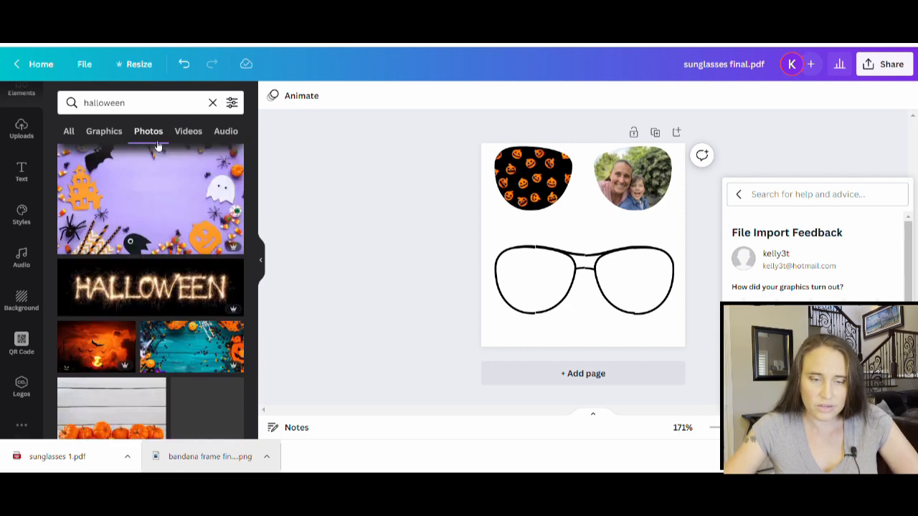
scroll(162, 316, down, 3)
scroll(148, 280, down, 2)
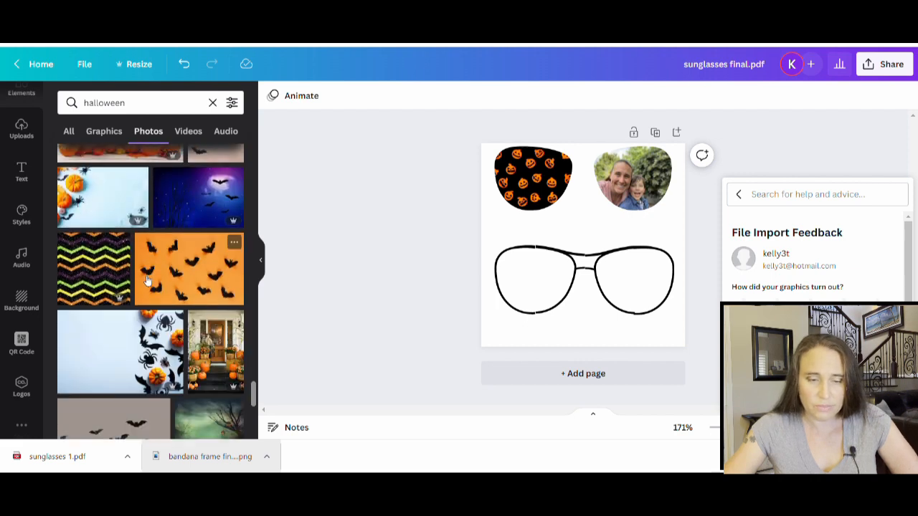
scroll(149, 280, down, 4)
scroll(144, 329, down, 3)
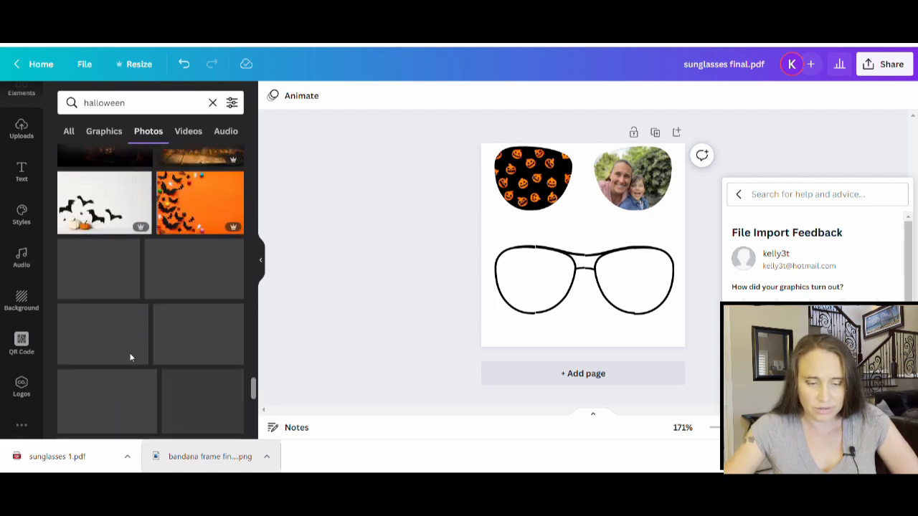
scroll(144, 301, down, 3)
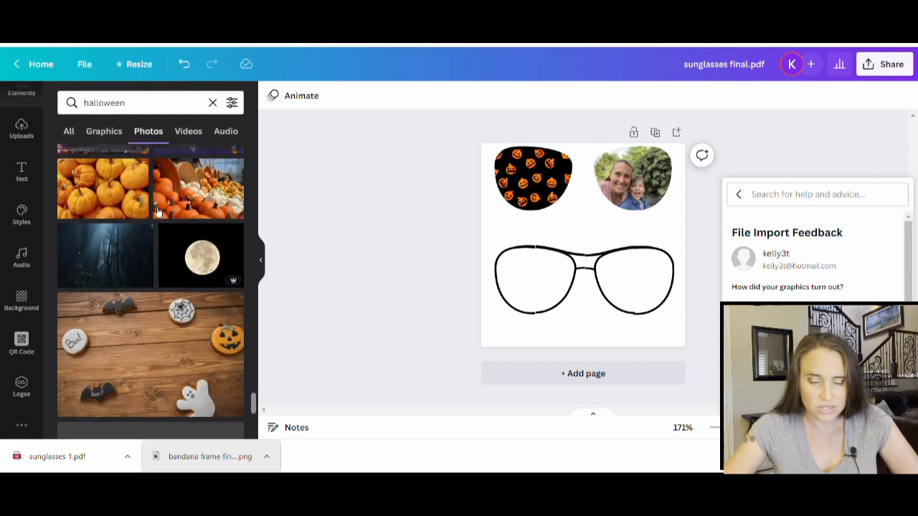
- Search the photos for "halloween pattern" and fill the right lens with the orange pattern of scattered black bats
click(161, 104)
text(pattern)
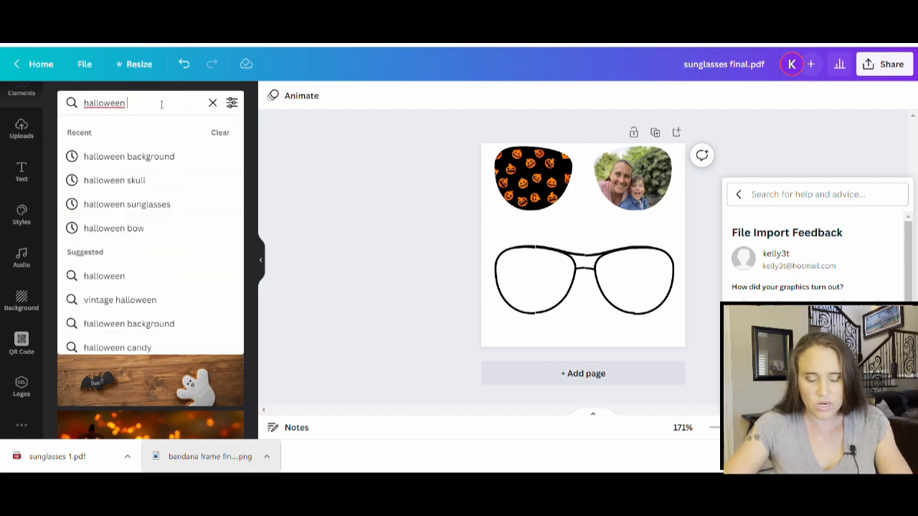
key(Return)
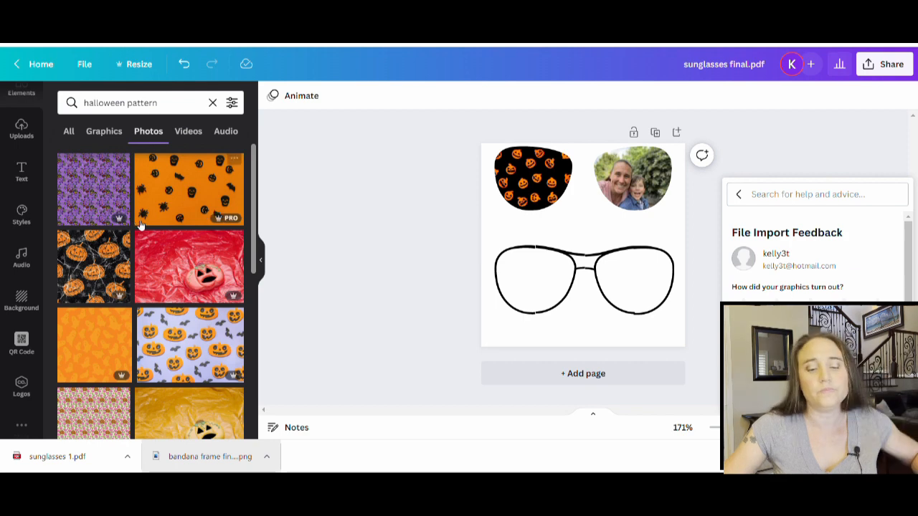
scroll(140, 225, down, 10)
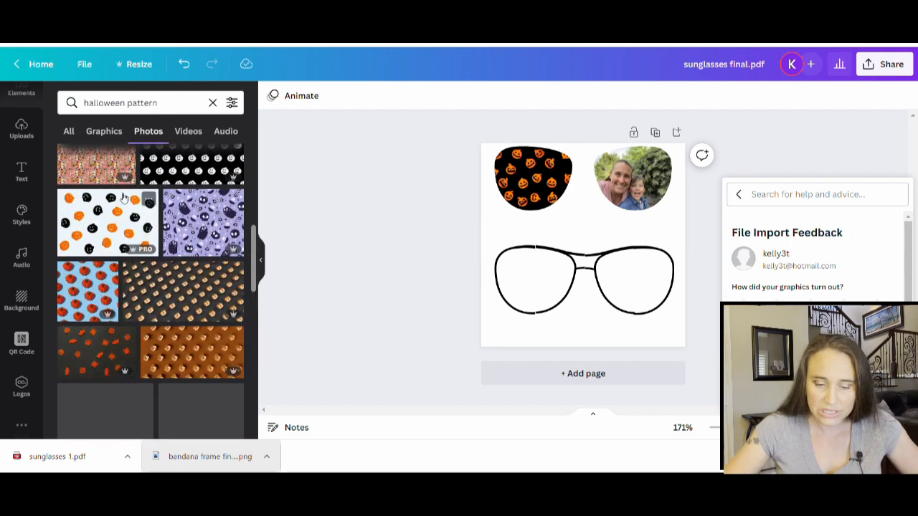
scroll(124, 199, down, 5)
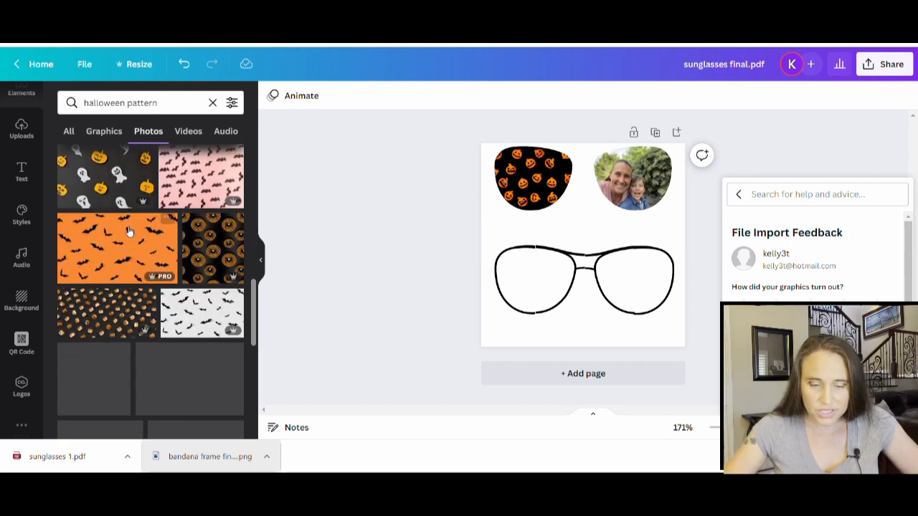
drag(129, 231, 610, 178)
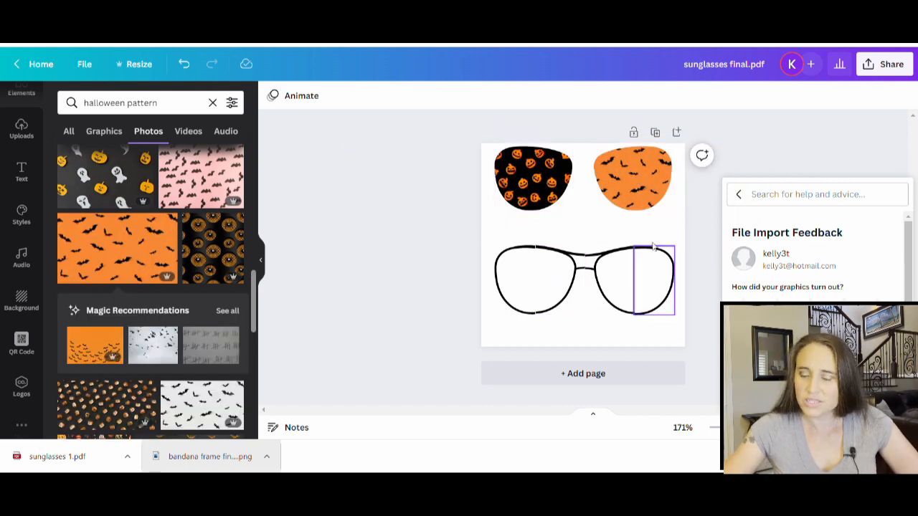
- Look through more of the halloween pattern photos for another lens fill
scroll(150, 311, down, 10)
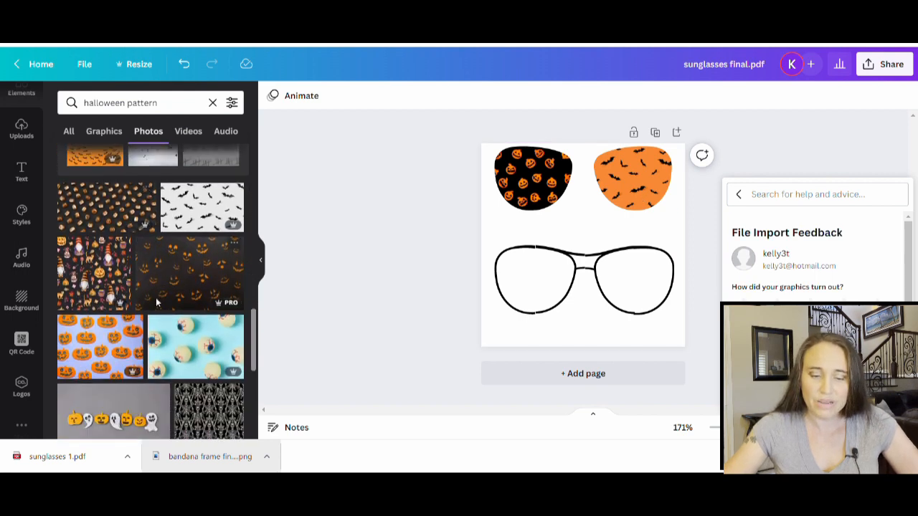
scroll(157, 318, down, 5)
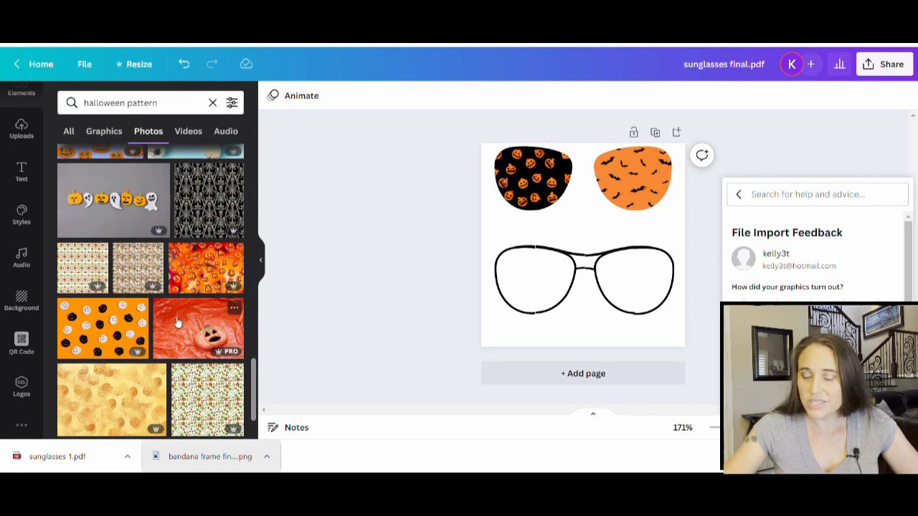
scroll(177, 322, down, 5)
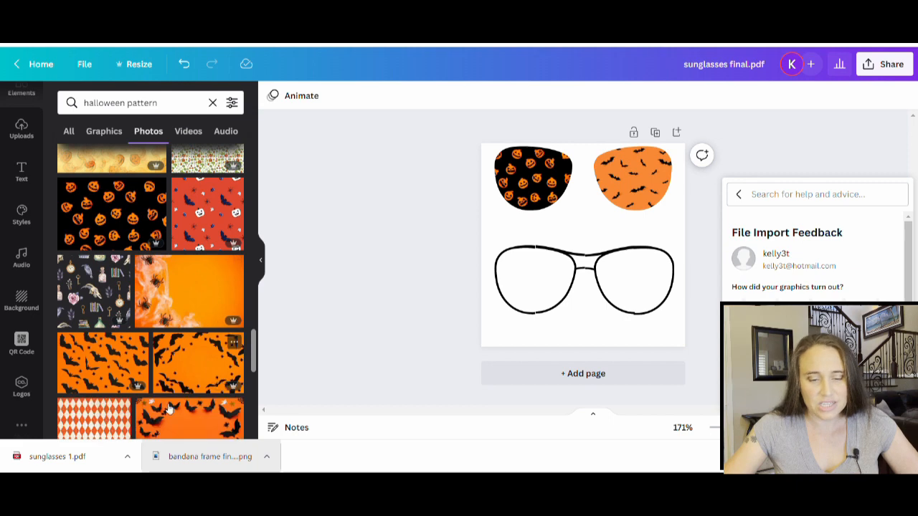
scroll(130, 215, down, 5)
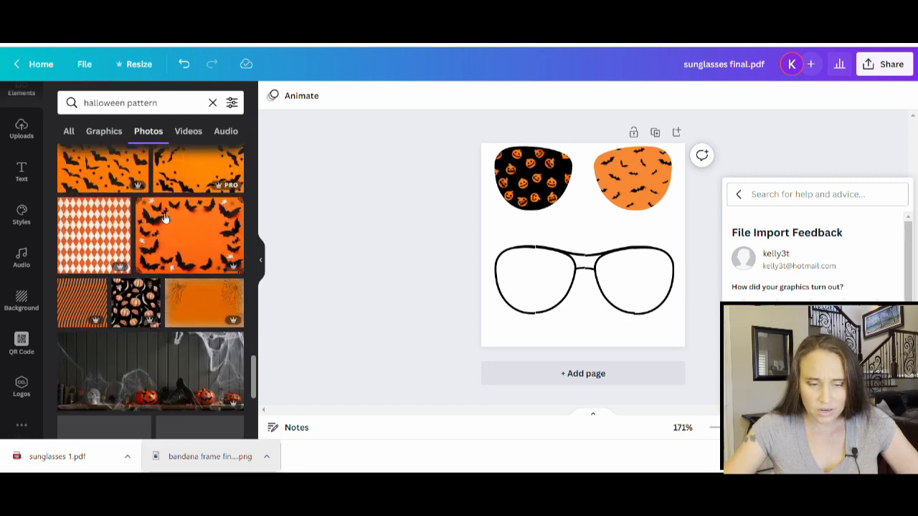
- Replace the second lens's fill with the halloween pattern photo of black bats scattered on bright orange
scroll(130, 325, up, 3)
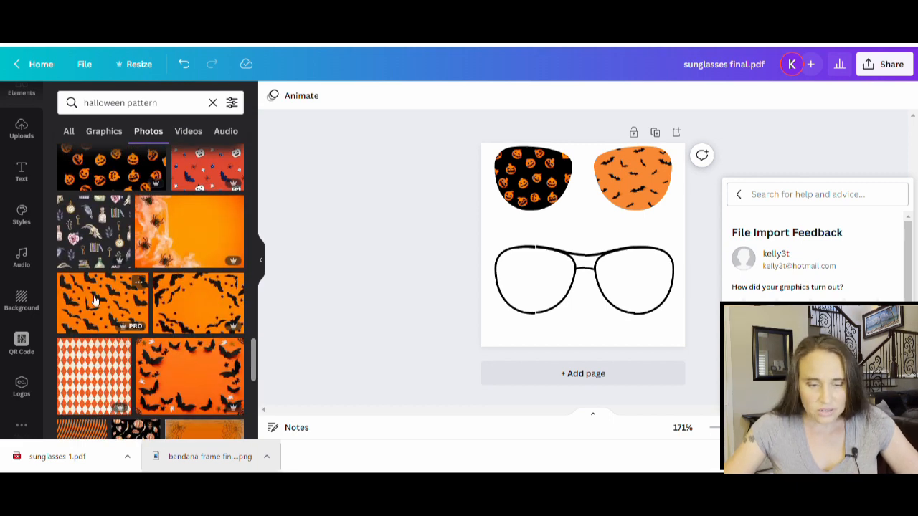
drag(93, 304, 635, 179)
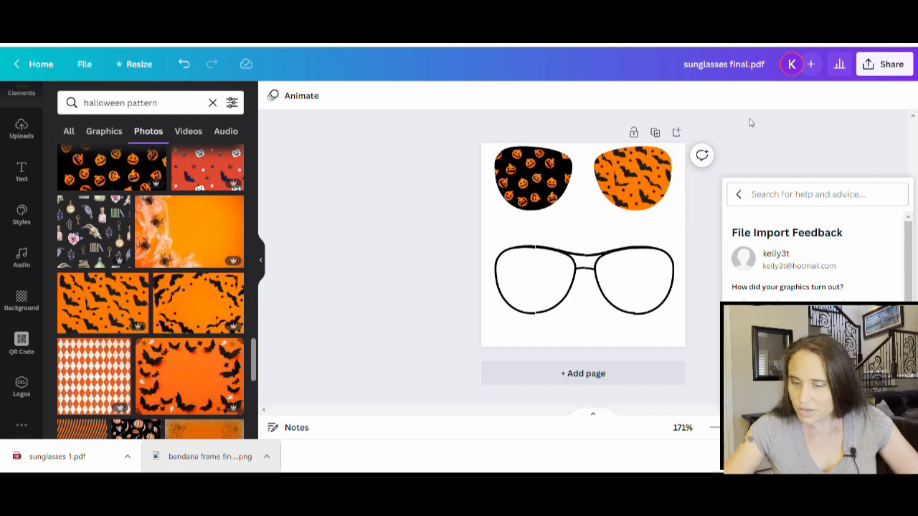
scroll(140, 307, down, 5)
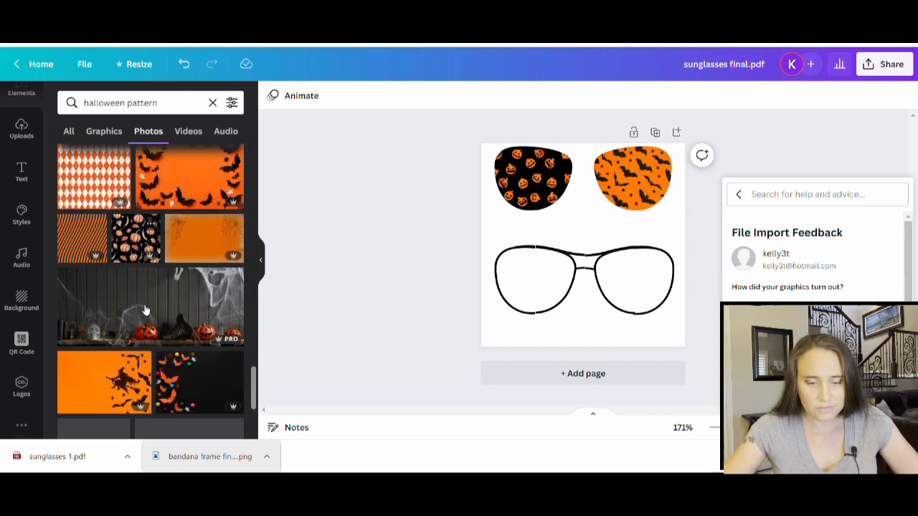
click(261, 261)
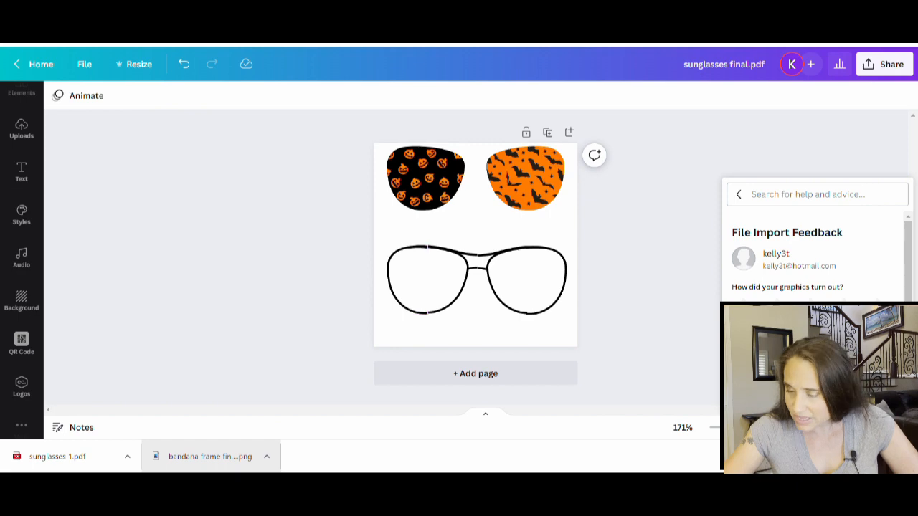
- Move the two black frame pieces of the first eye up around the pumpkin lens so their edges join
scroll(475, 258, up, 5)
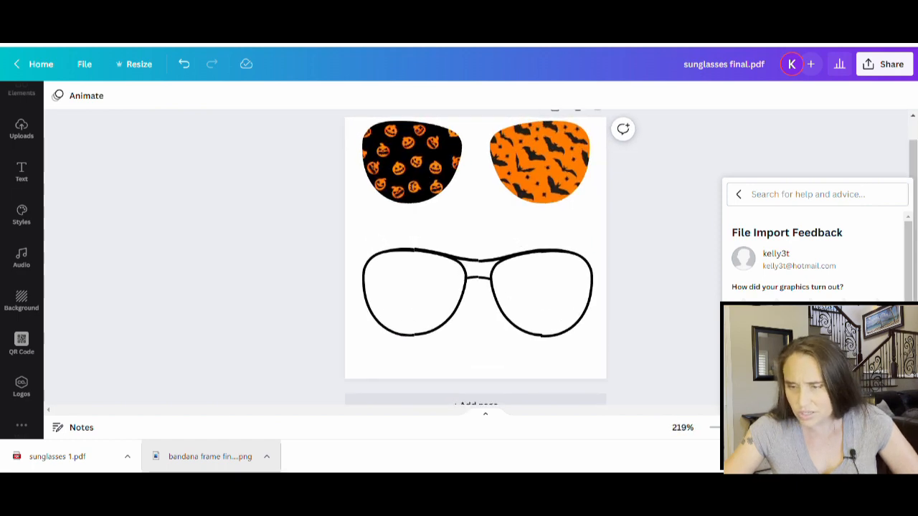
scroll(475, 259, up, 1)
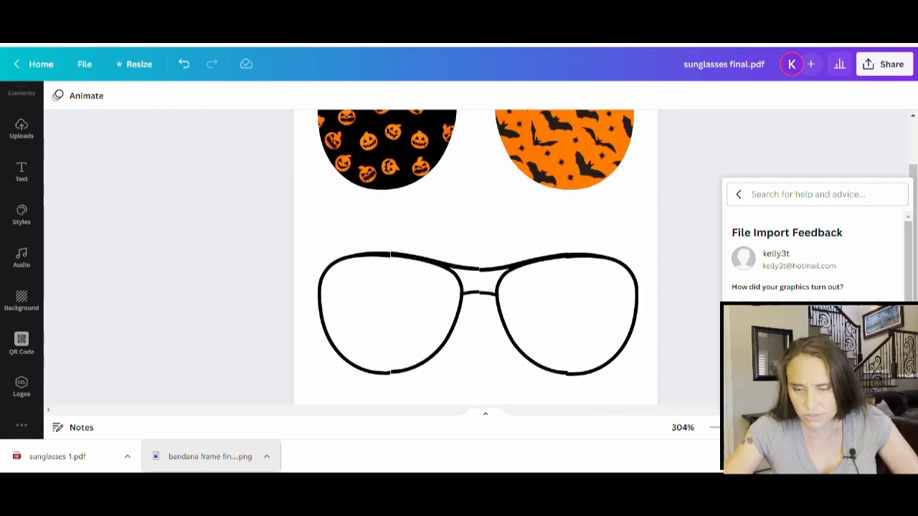
scroll(684, 309, up, 2)
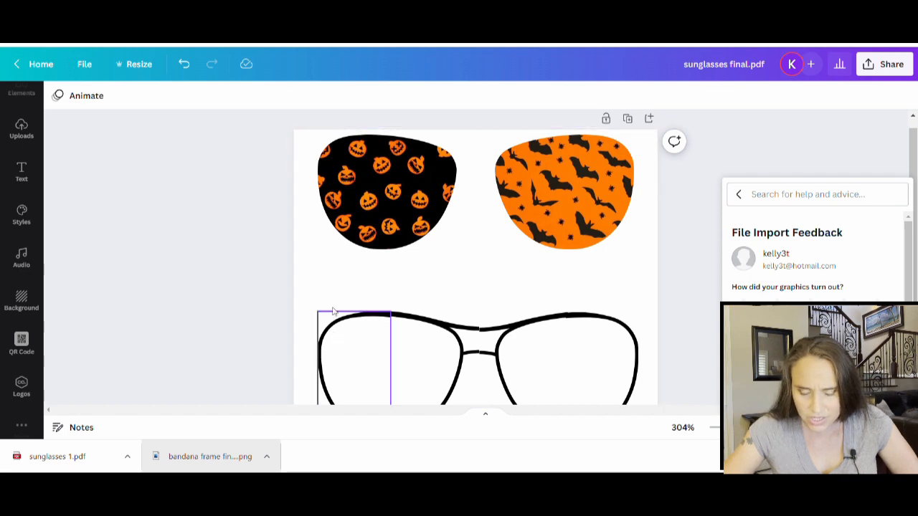
drag(332, 310, 338, 157)
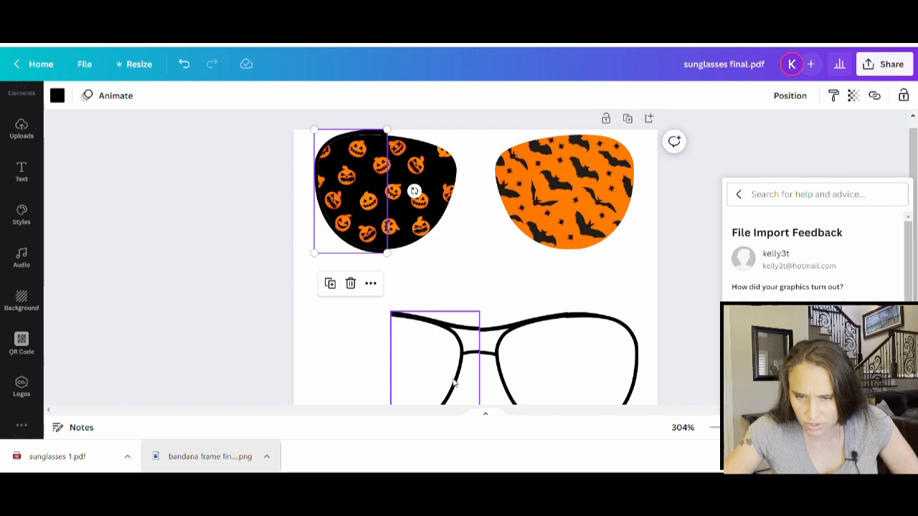
drag(456, 384, 453, 205)
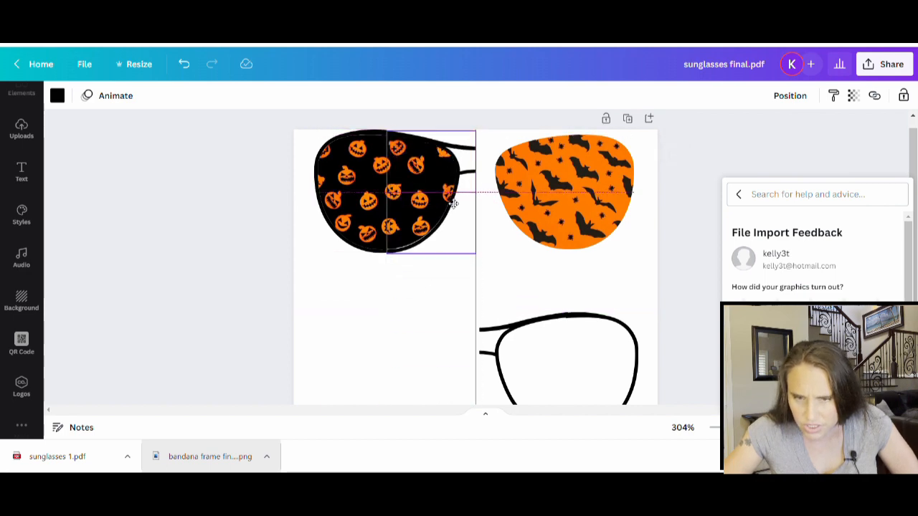
drag(452, 203, 451, 201)
click(378, 365)
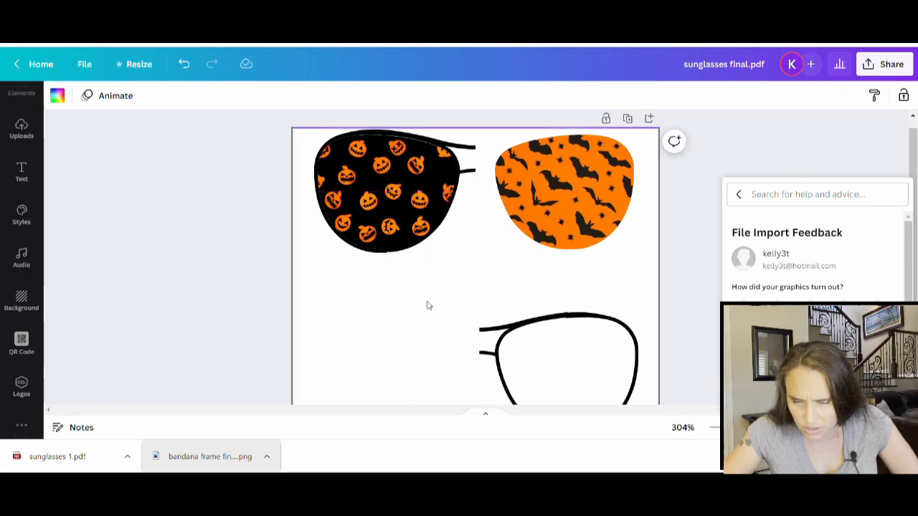
- Recolor the outer frame piece around the pumpkin lens with the orange from the bat photo
click(345, 249)
click(59, 96)
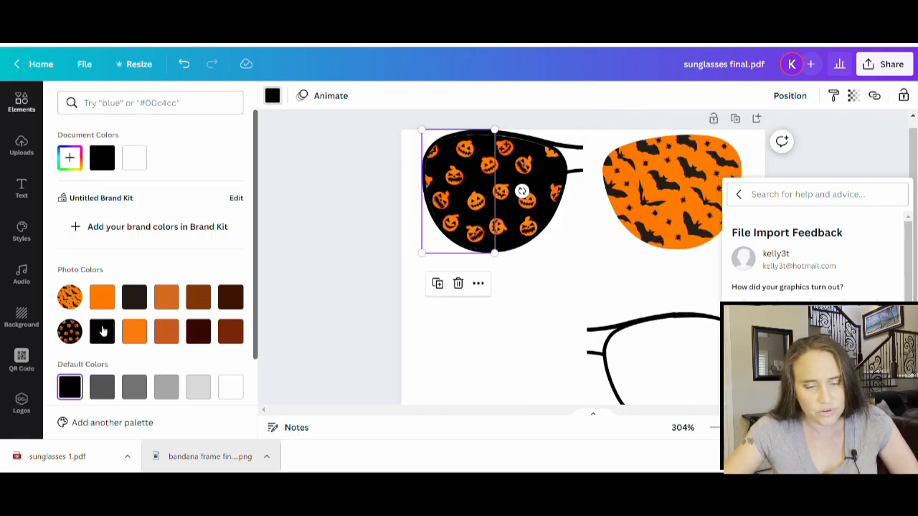
click(101, 296)
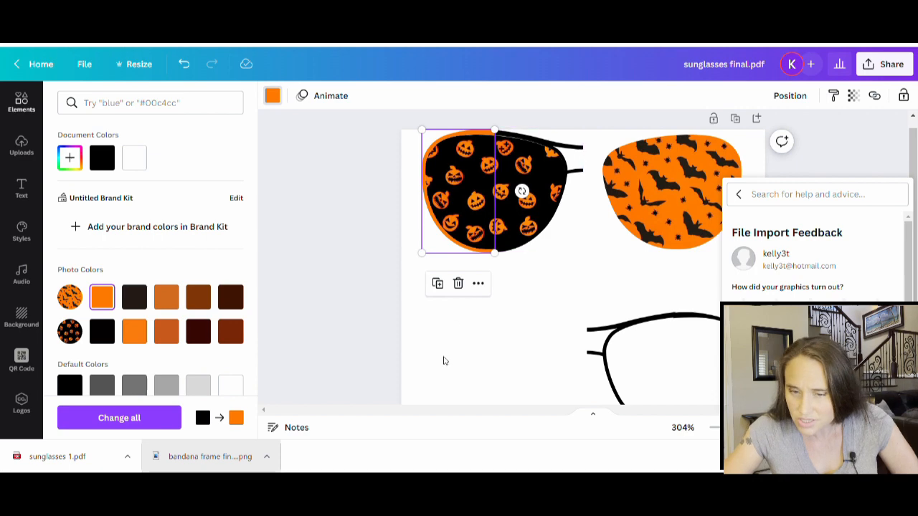
click(509, 340)
click(375, 355)
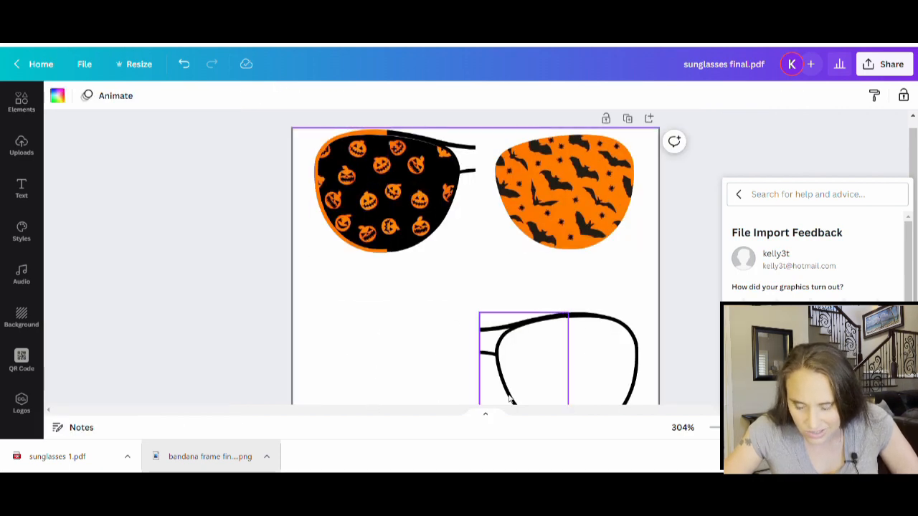
- Recolor the inner frame piece and bridge beside the pumpkin lens with the same photo orange
click(465, 242)
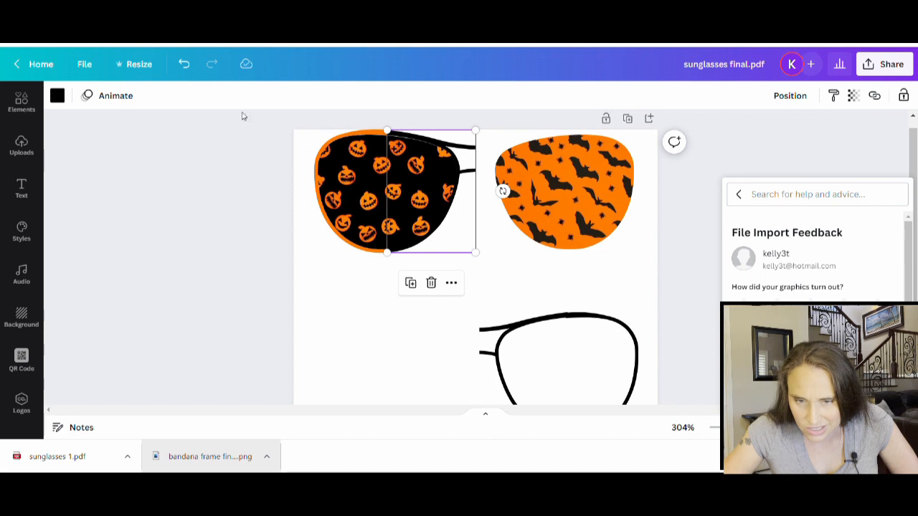
click(56, 95)
click(102, 296)
click(362, 188)
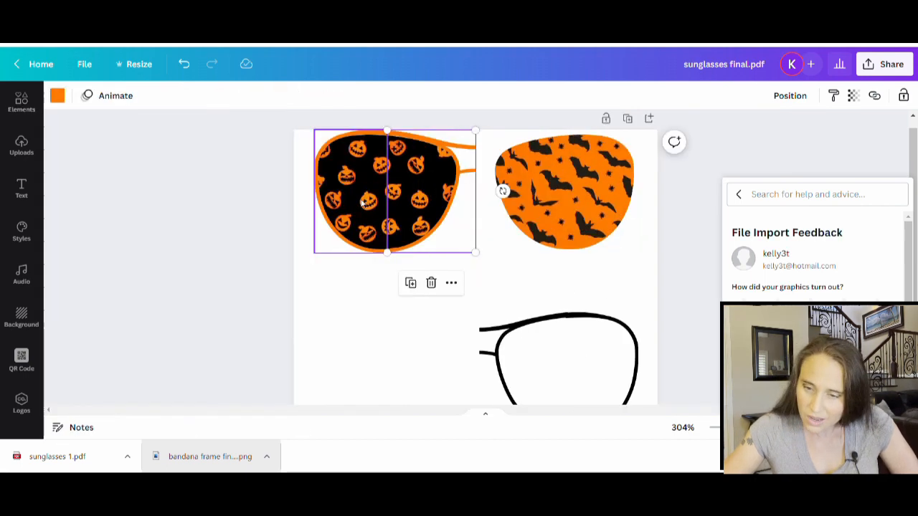
click(371, 354)
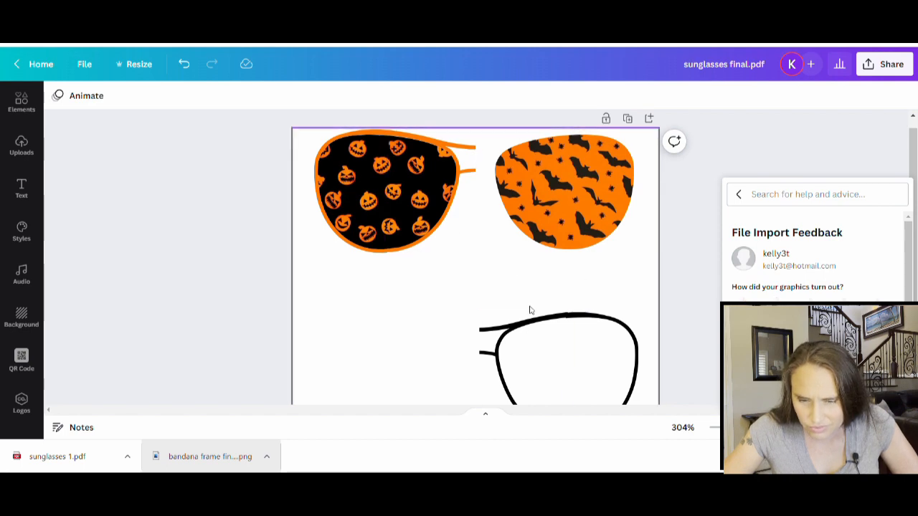
- Align the orange inner frame piece and place the black frame pieces around the bat lens so the bridge joins
click(432, 227)
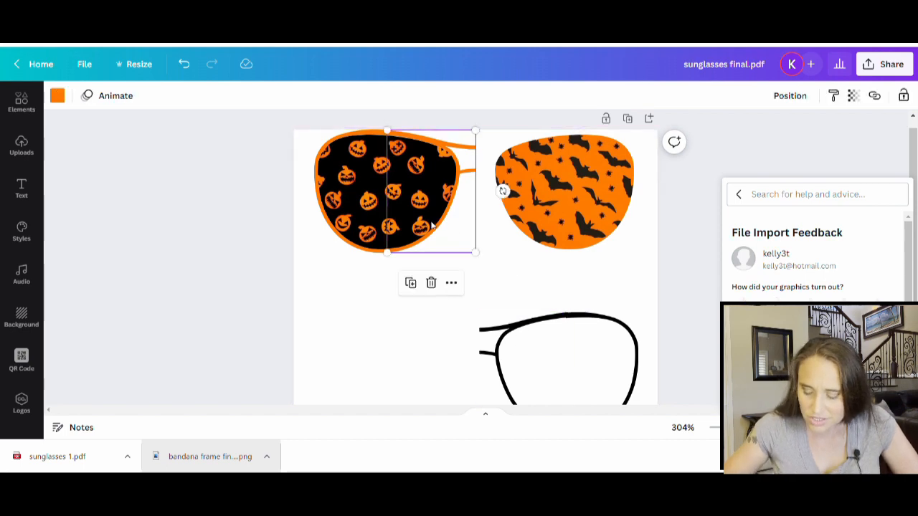
drag(432, 227, 433, 227)
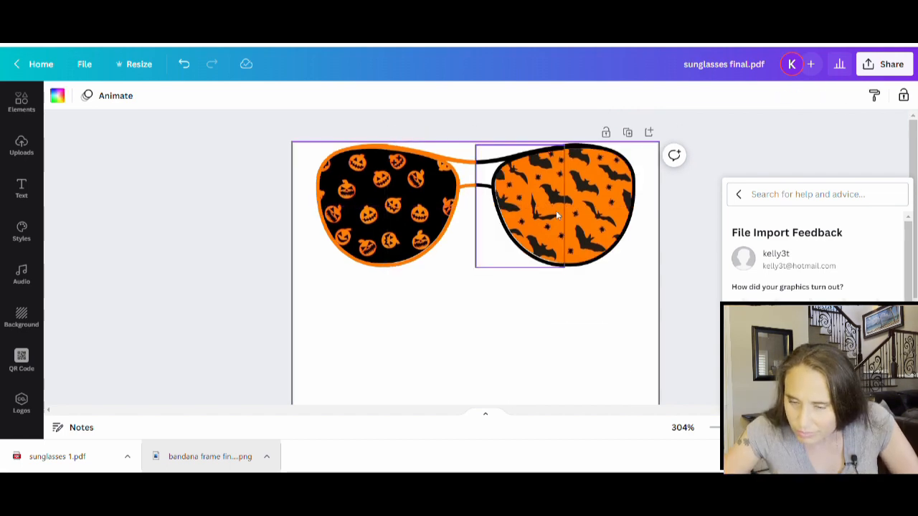
- Send both black frame pieces around the bat lens to the back
click(557, 215)
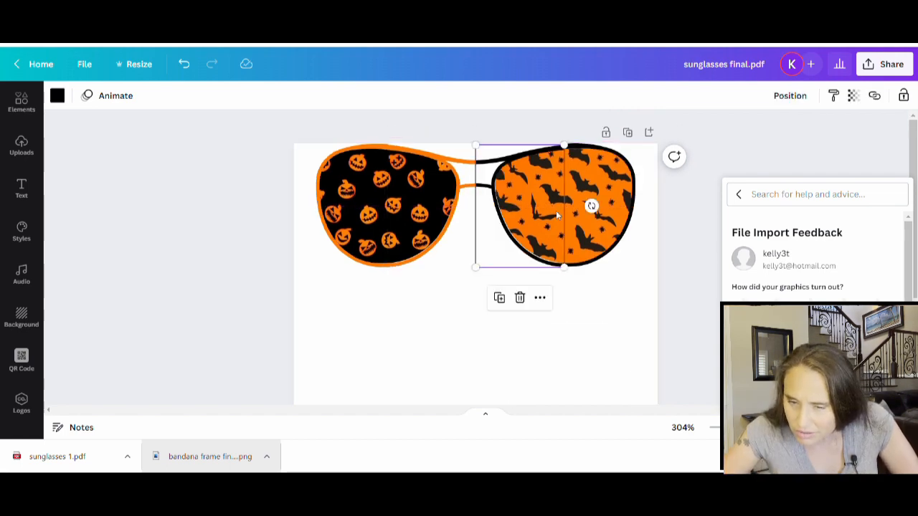
right_click(559, 216)
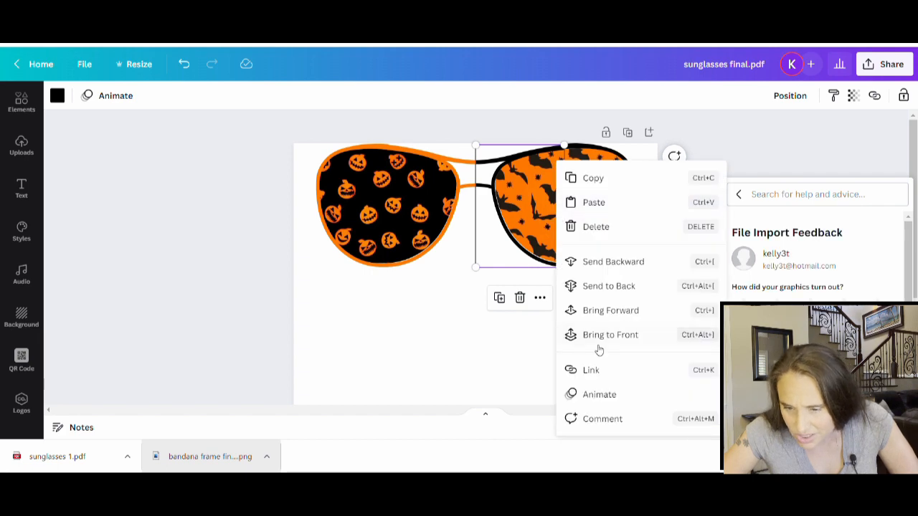
click(610, 288)
click(606, 229)
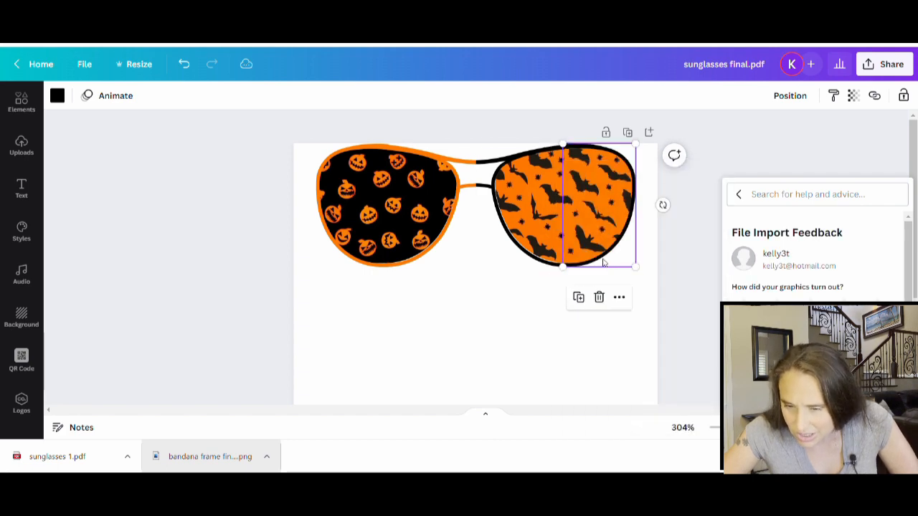
right_click(606, 164)
click(633, 289)
click(514, 299)
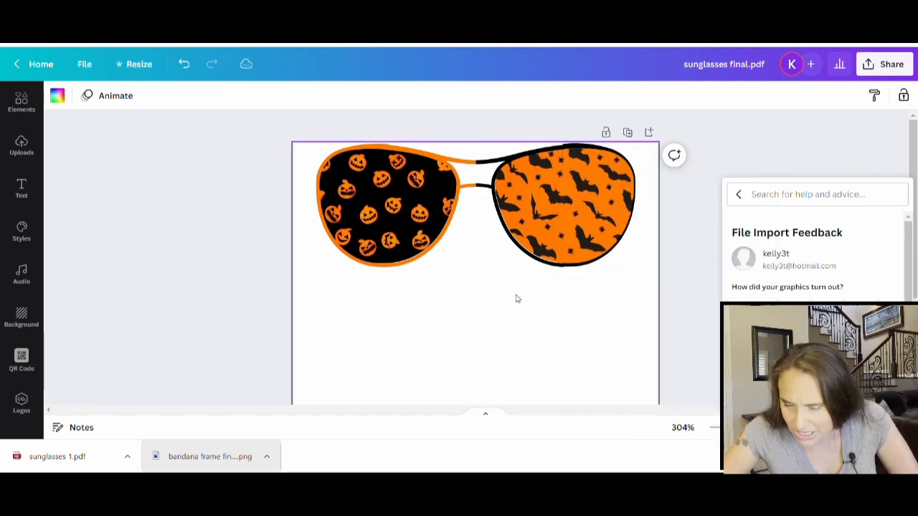
- Nudge the bat lens slightly left to close the white gap inside its black frame
click(545, 210)
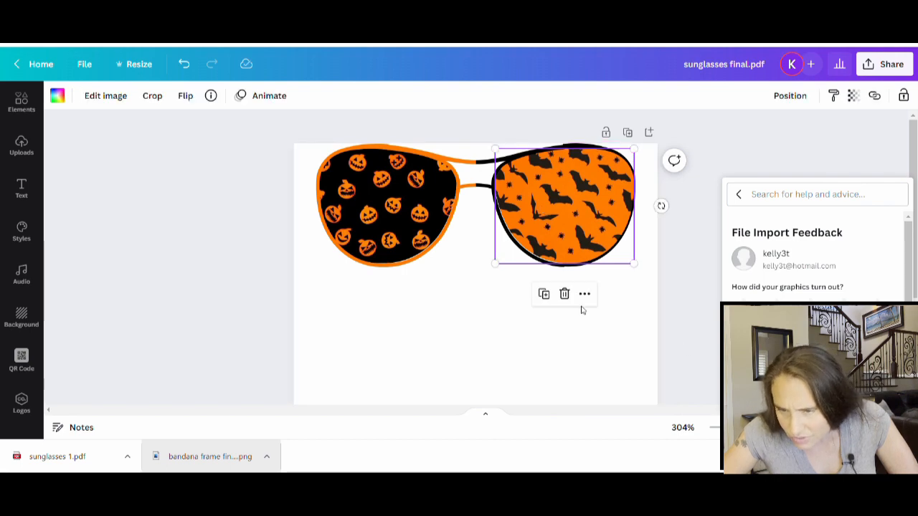
key(Left)
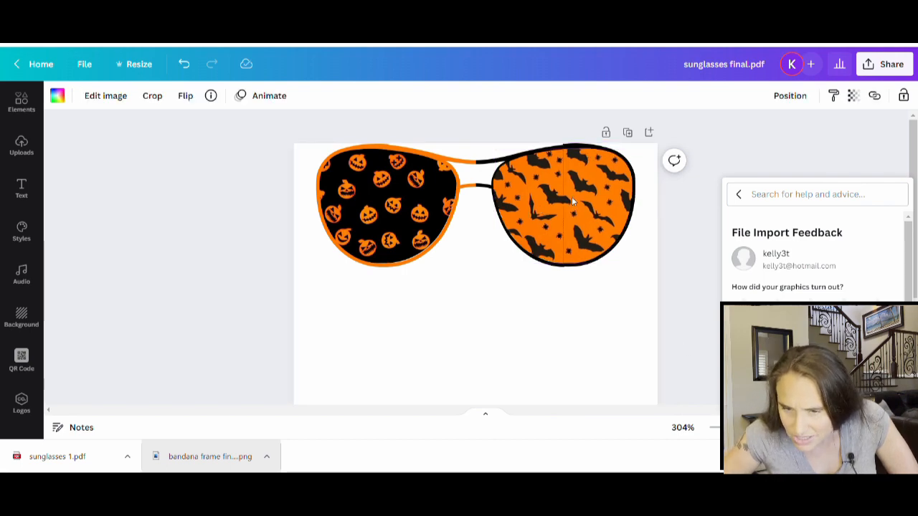
click(476, 342)
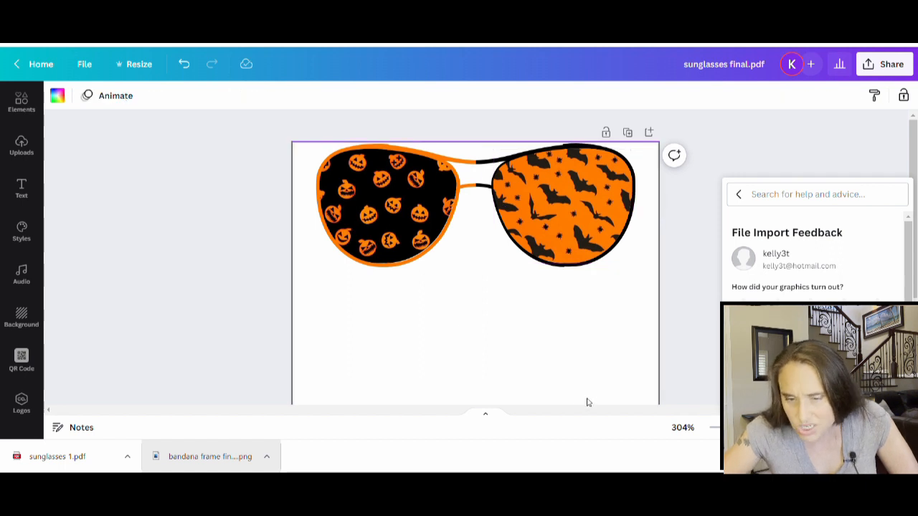
- Send both orange frame pieces around the pumpkin lens to the back
click(423, 247)
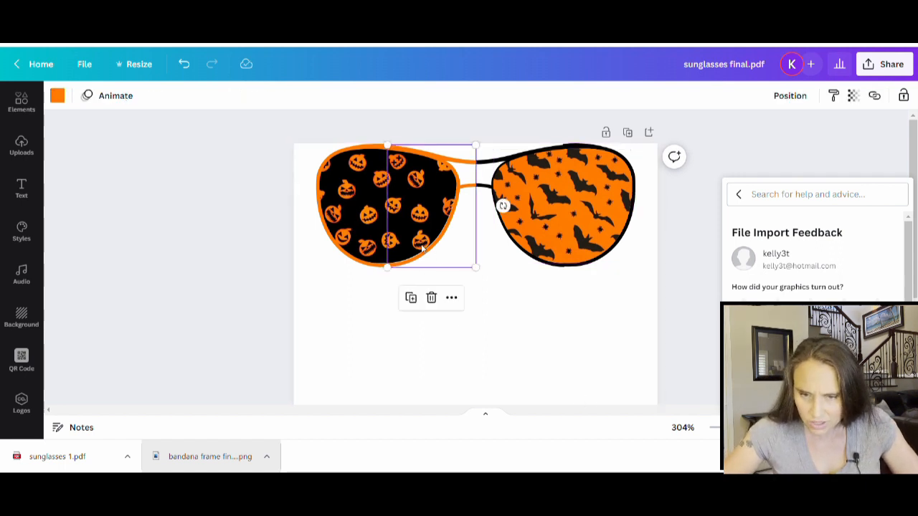
right_click(424, 247)
click(484, 288)
click(327, 256)
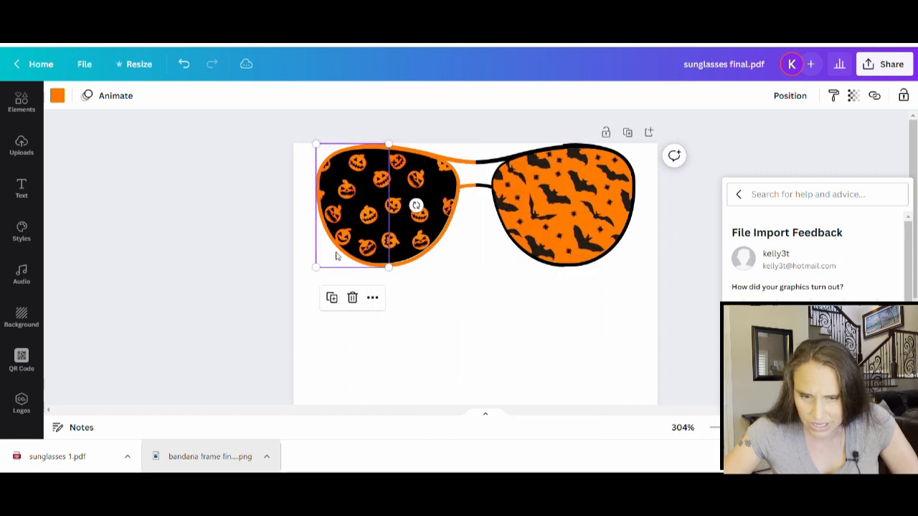
right_click(337, 253)
click(391, 284)
click(426, 332)
- Shift the pumpkin lens slightly right so it fills its orange frame evenly
click(402, 219)
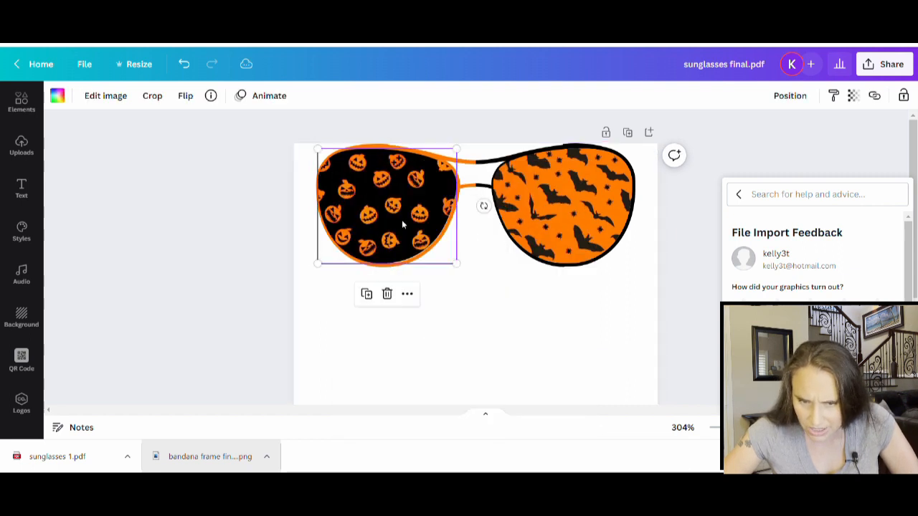
drag(401, 219, 402, 223)
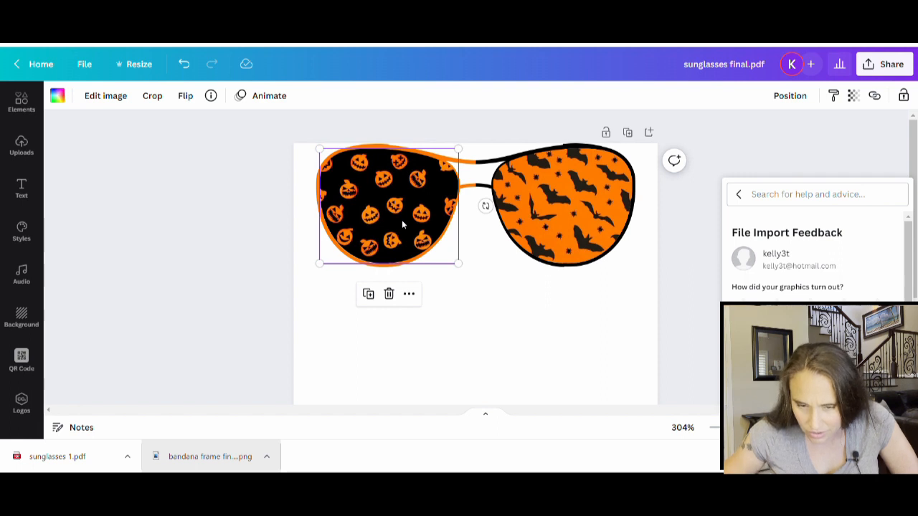
click(503, 340)
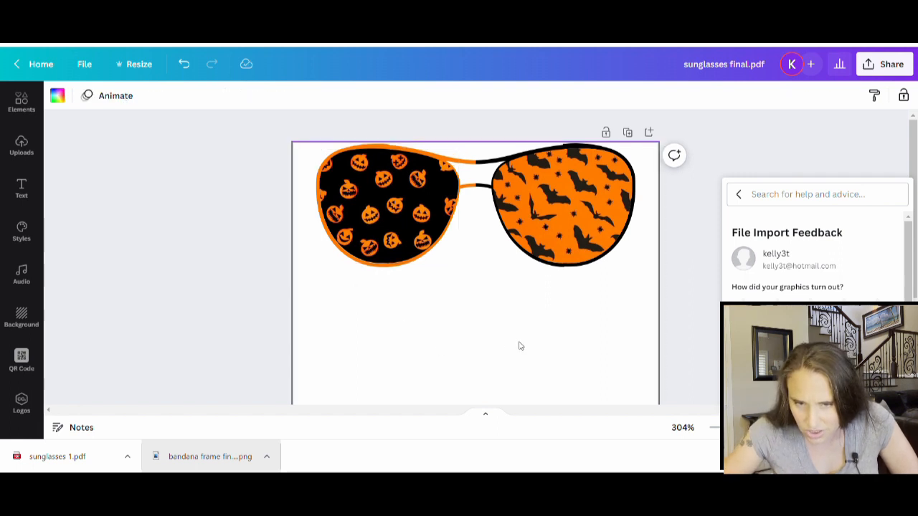
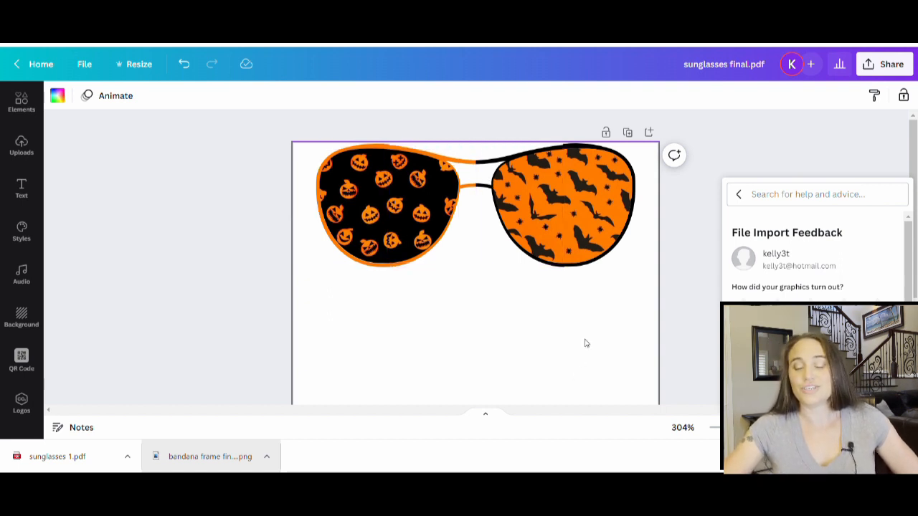
- Rename the design as "sunglasses halloween"
double_click(736, 70)
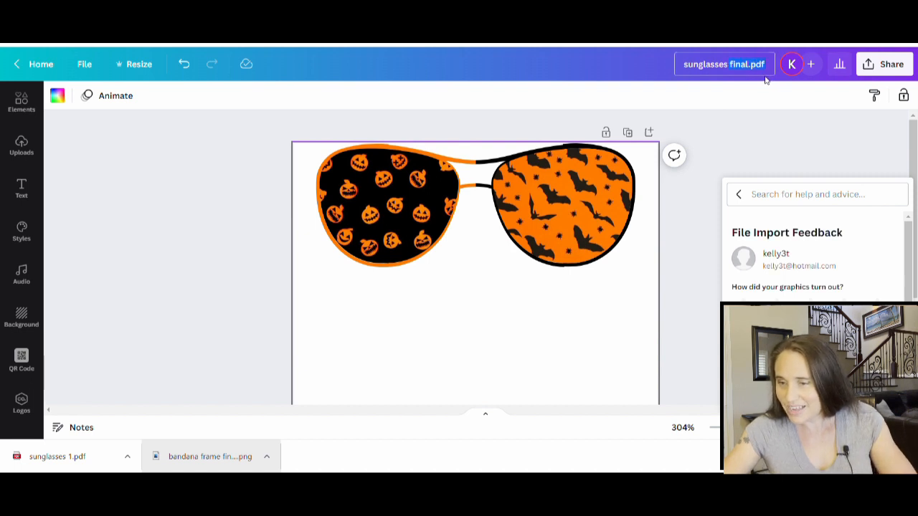
key(BackSpace)
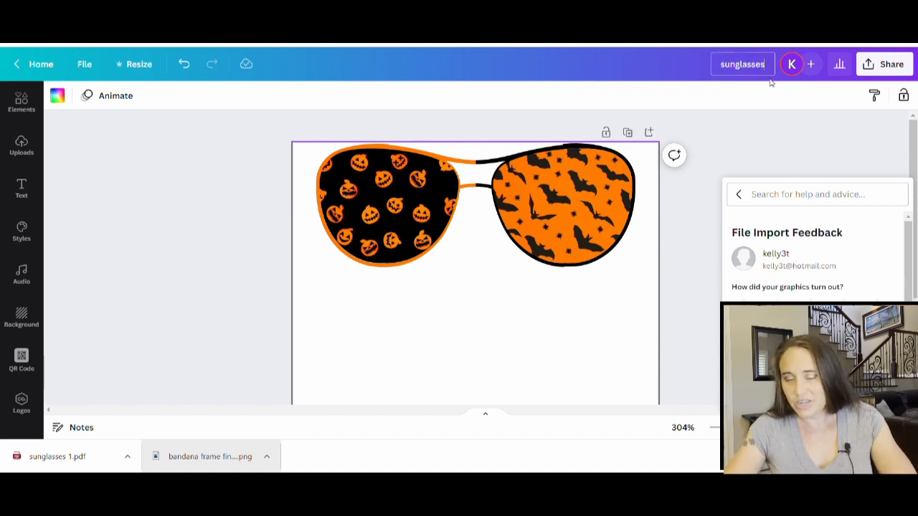
text(hall)
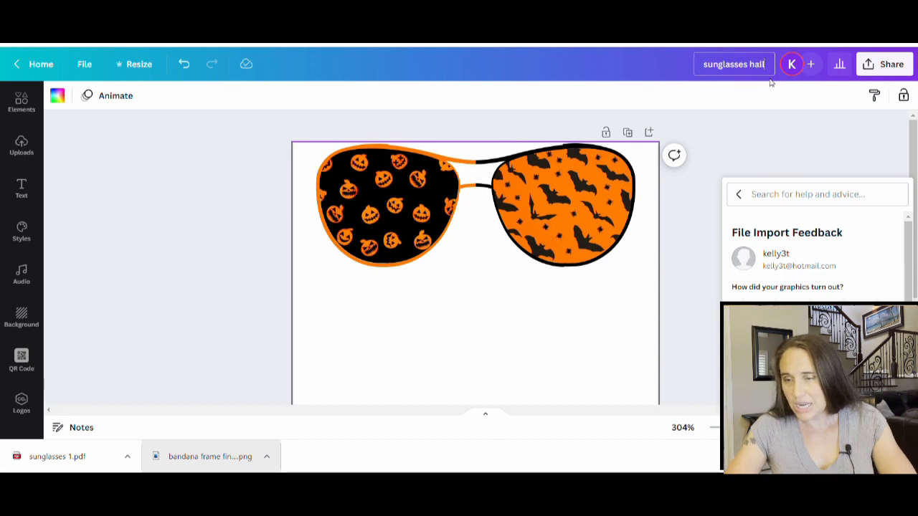
text(oween)
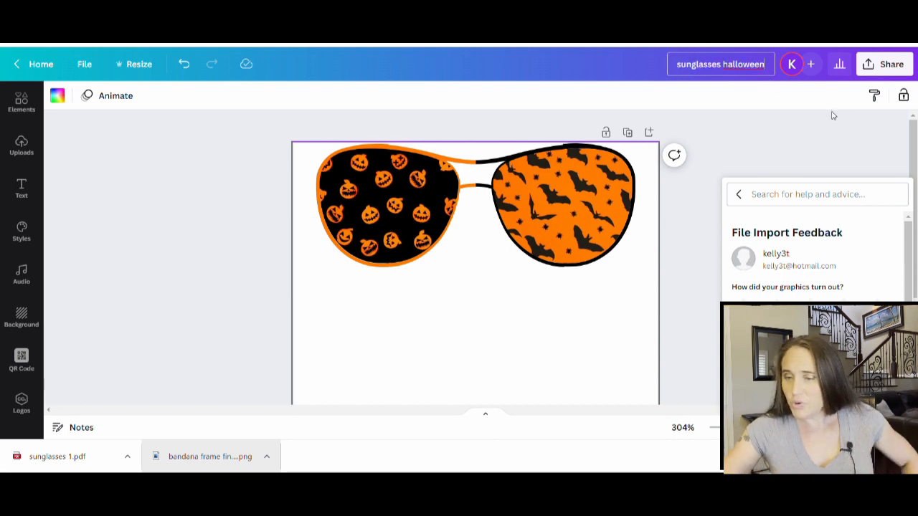
- Download the "sunglasses halloween" design as a PNG with a transparent background
click(837, 122)
click(885, 68)
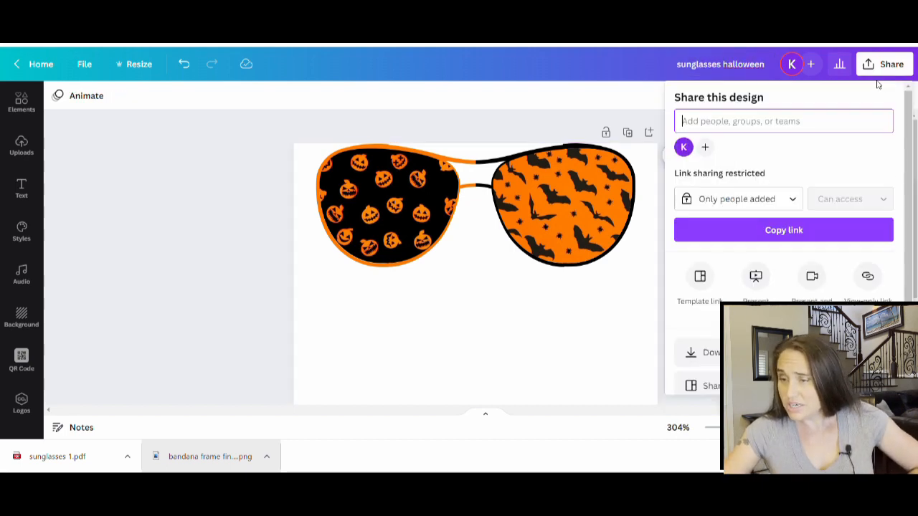
click(699, 353)
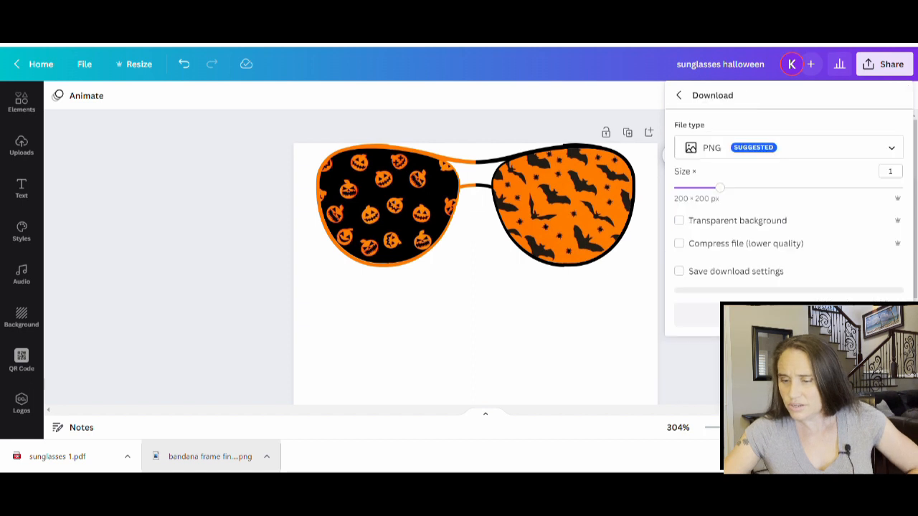
click(728, 223)
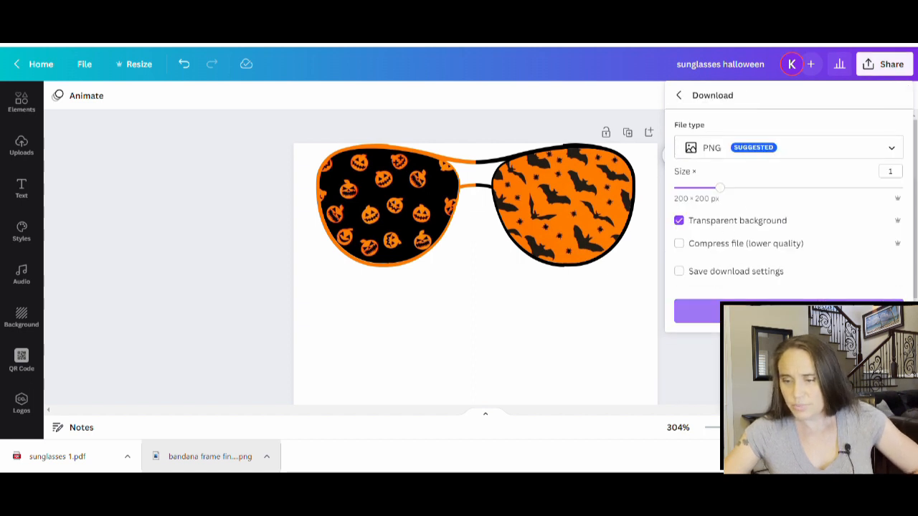
click(701, 311)
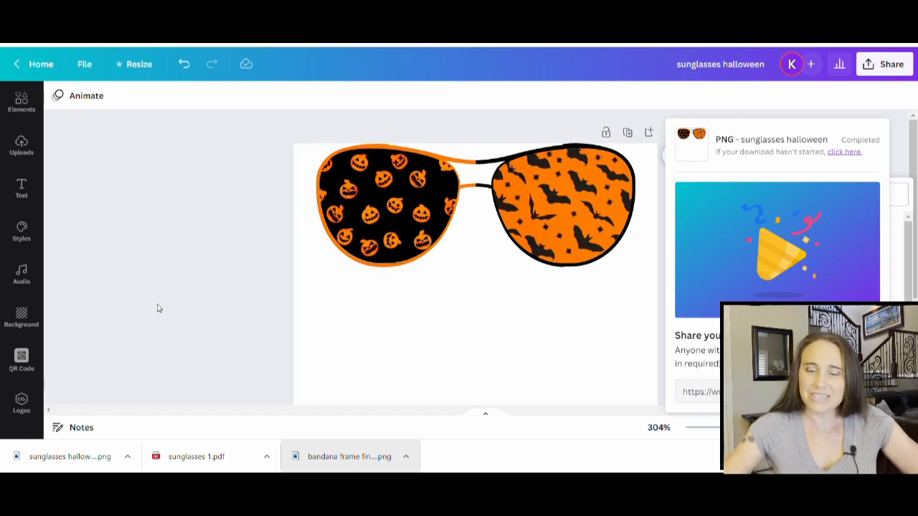
- Add the downloaded "sunglasses halloween" PNG to the uploaded images
click(21, 144)
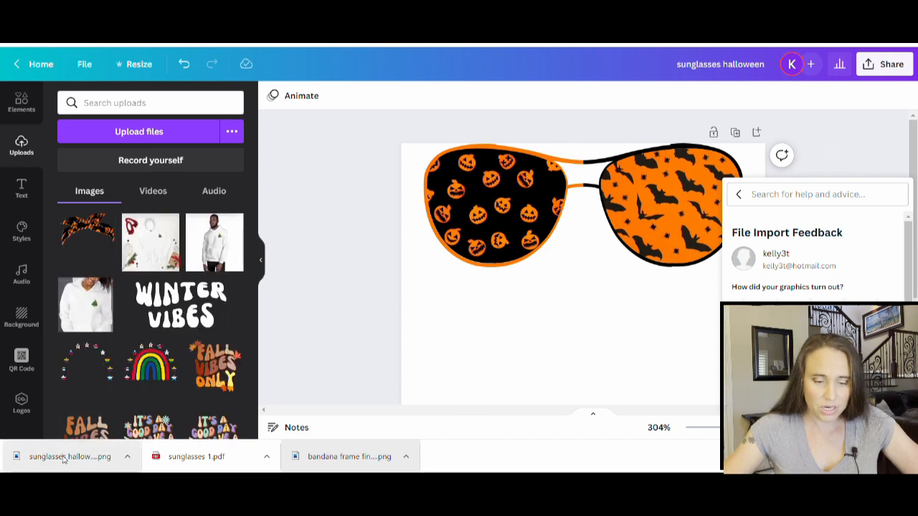
drag(68, 456, 87, 315)
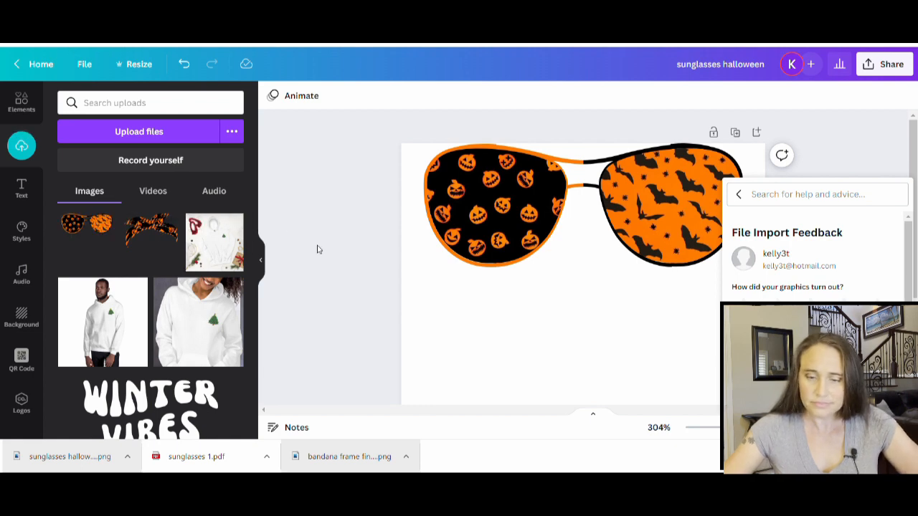
click(539, 260)
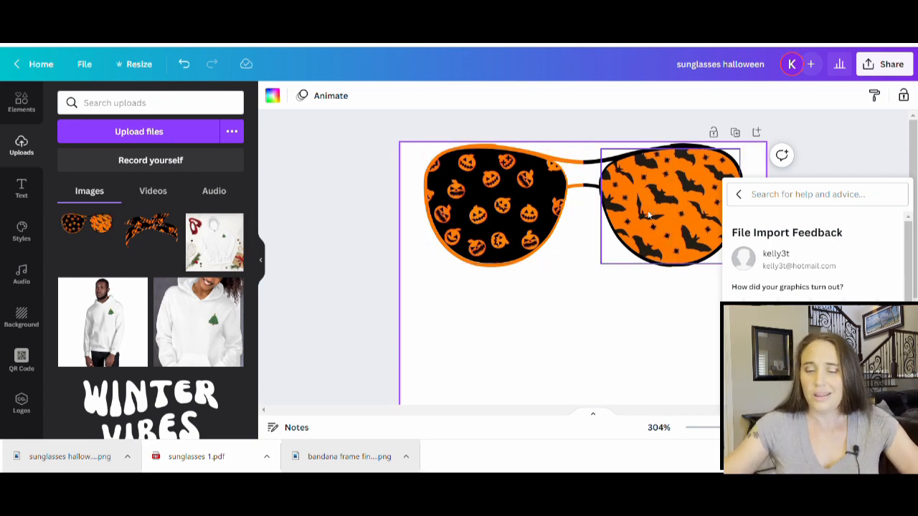
- Leave the sunglasses design and create a new blank design at the recent custom size 4500 × 5400 px
click(40, 65)
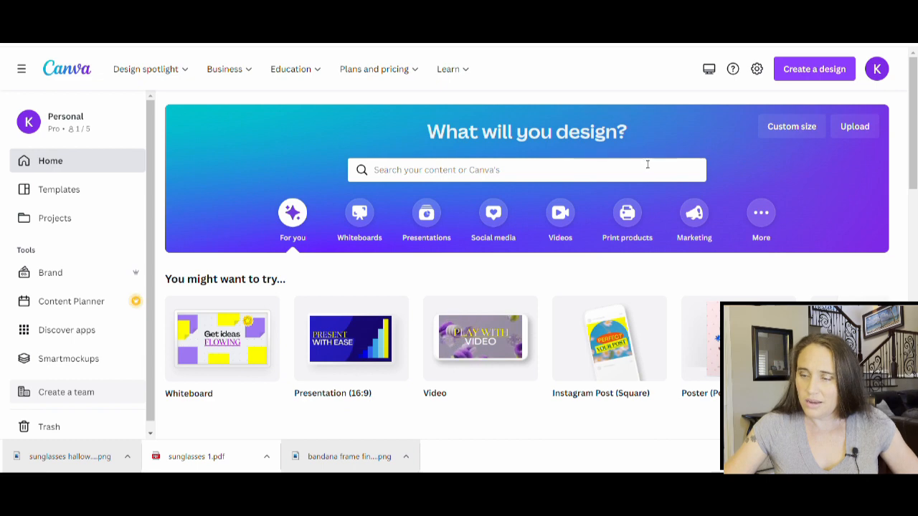
scroll(608, 191, down, 1)
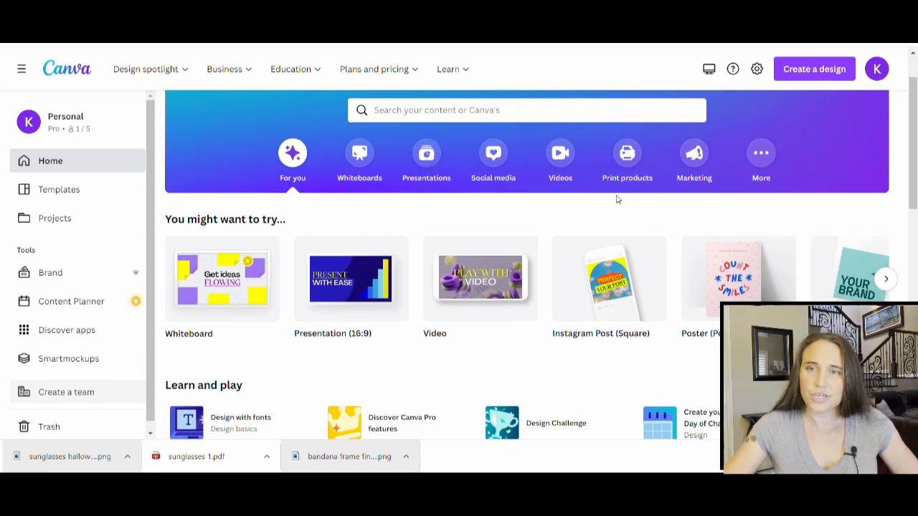
scroll(615, 198, up, 1)
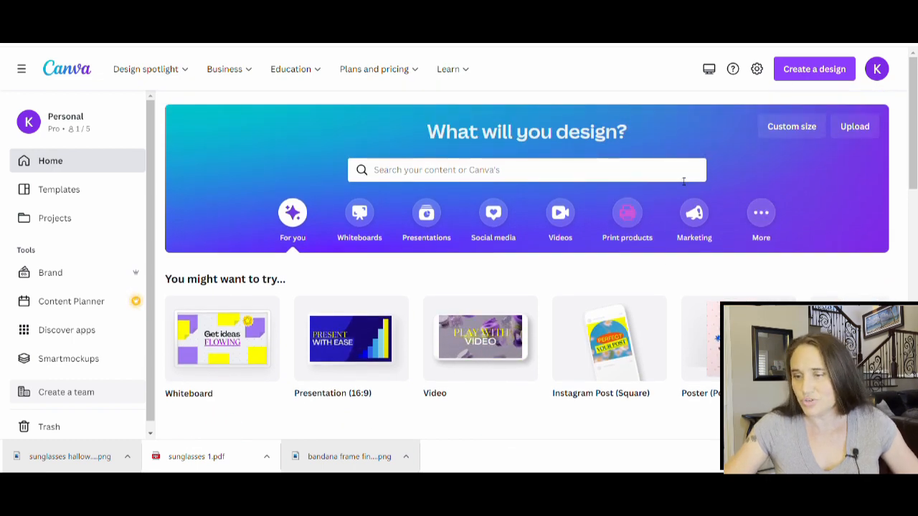
click(826, 71)
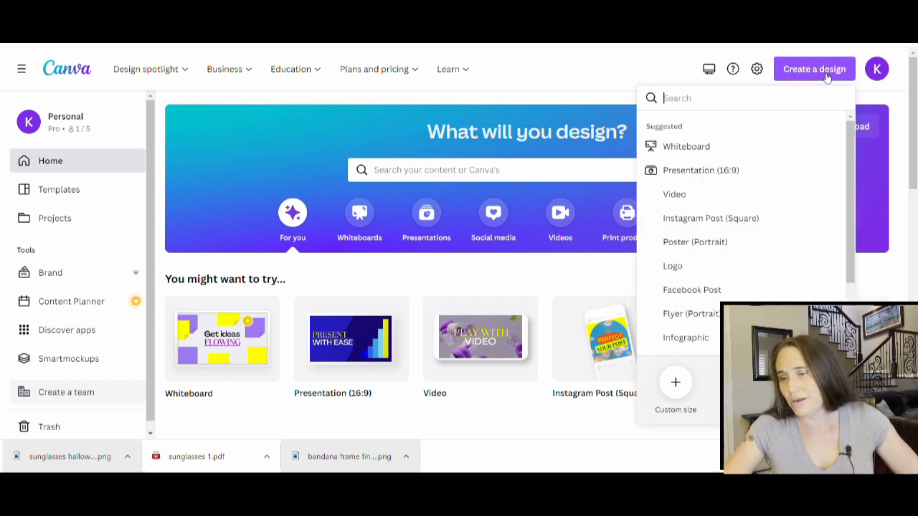
click(674, 388)
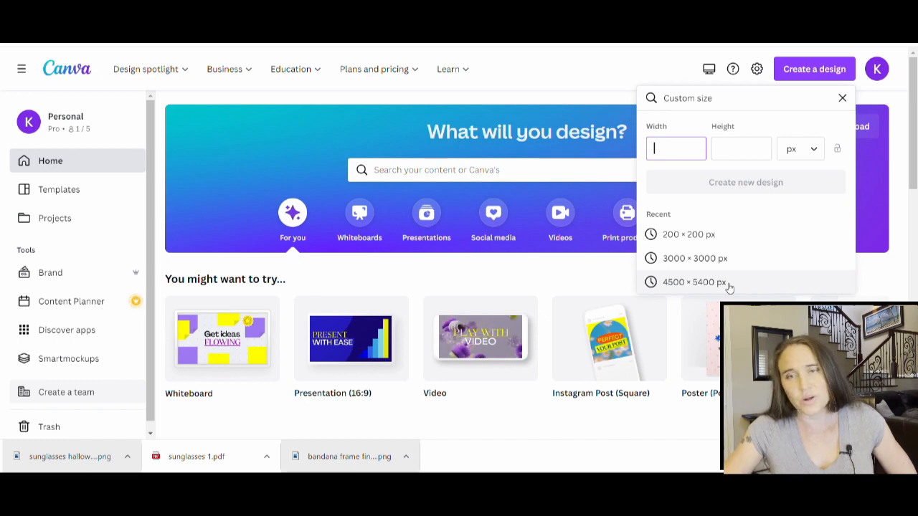
click(728, 284)
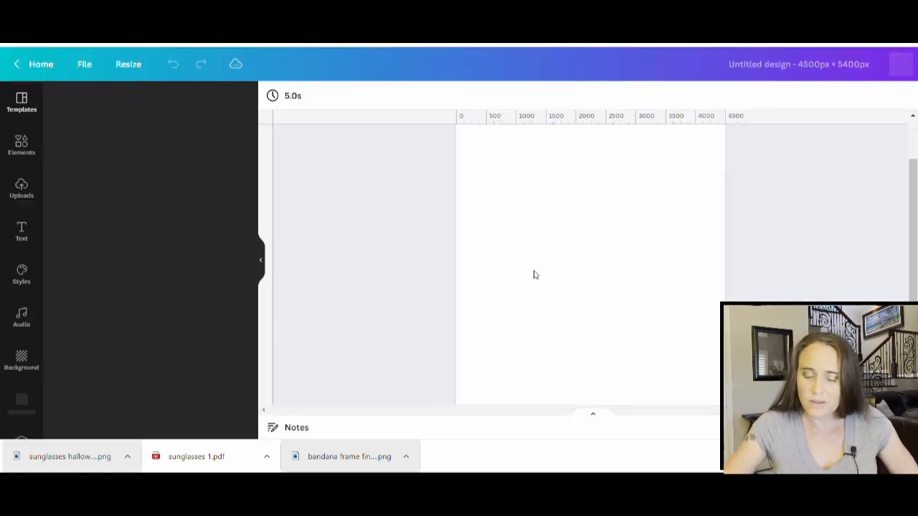
- Set the page background of the new design to black
click(276, 99)
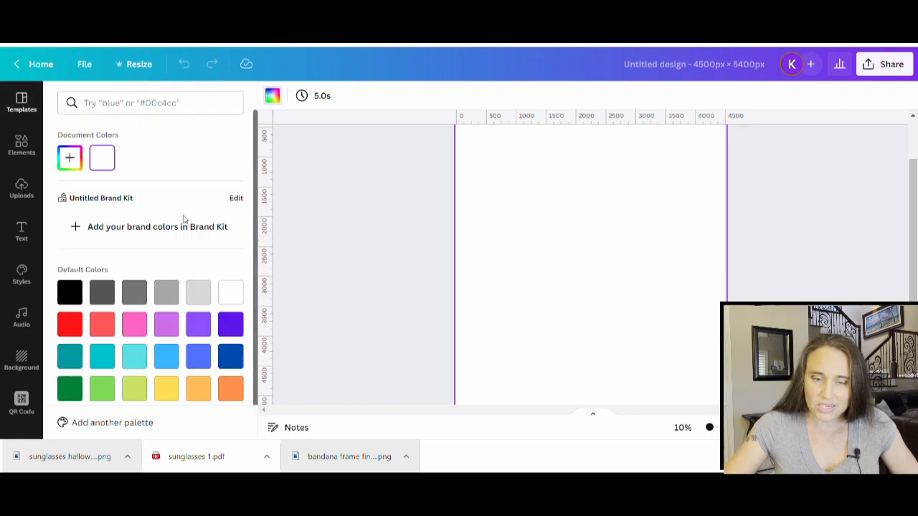
click(70, 292)
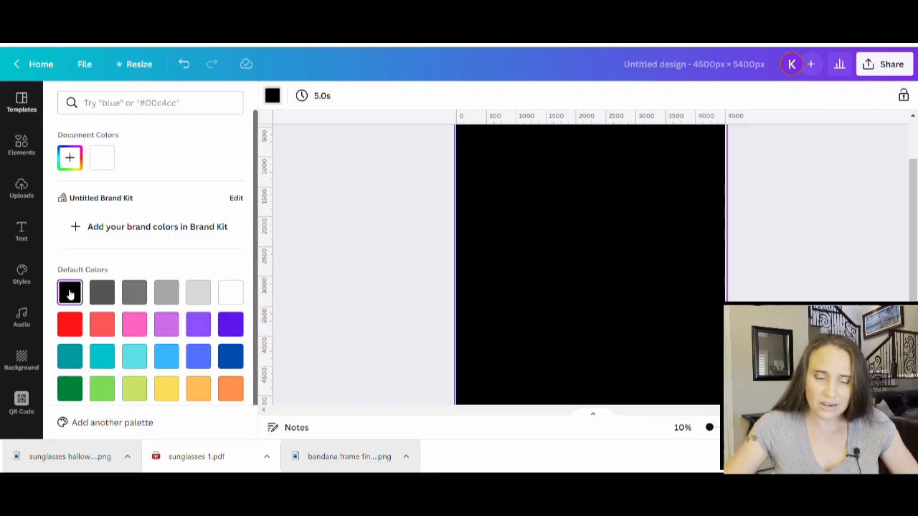
click(307, 272)
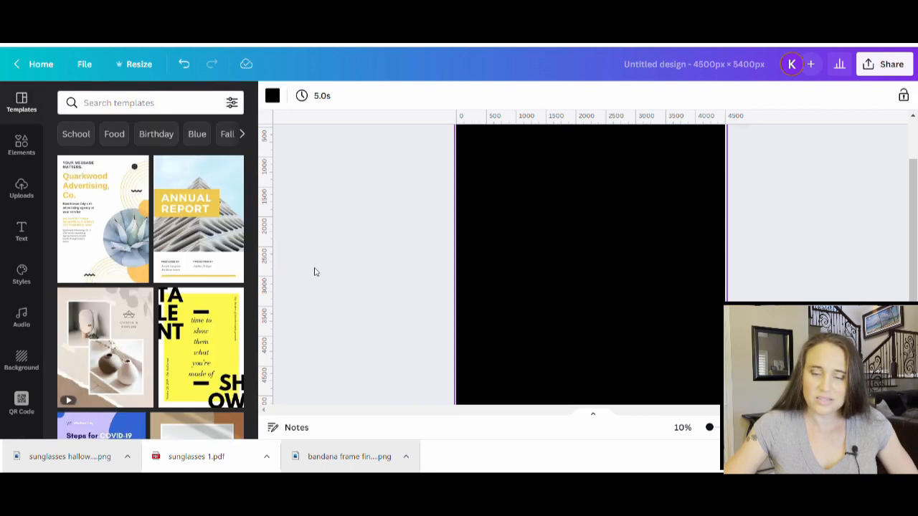
click(536, 269)
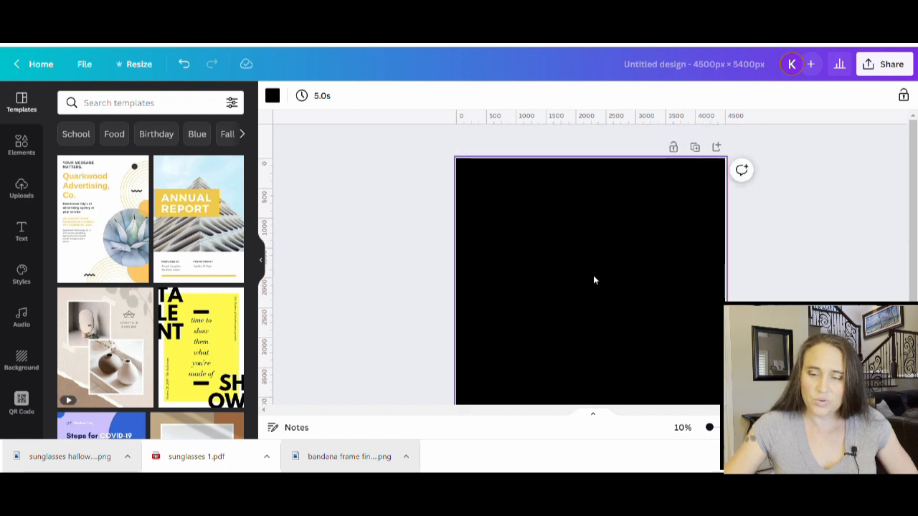
- Add a square shape in the middle of the black page and colour it white
scroll(593, 277, down, 1)
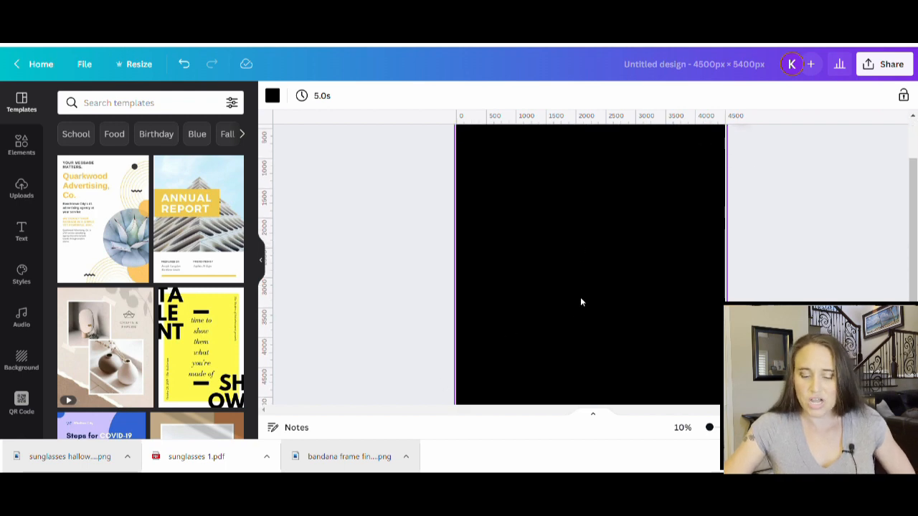
key(r)
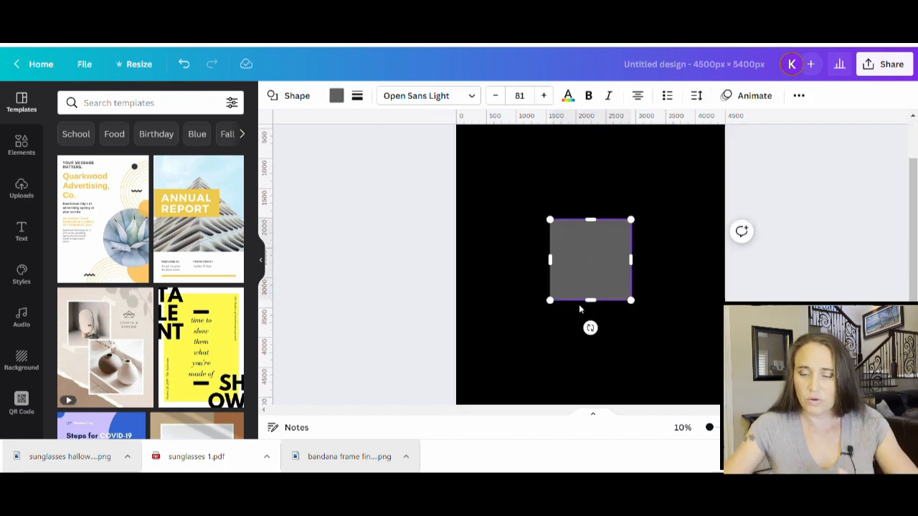
click(336, 96)
click(230, 293)
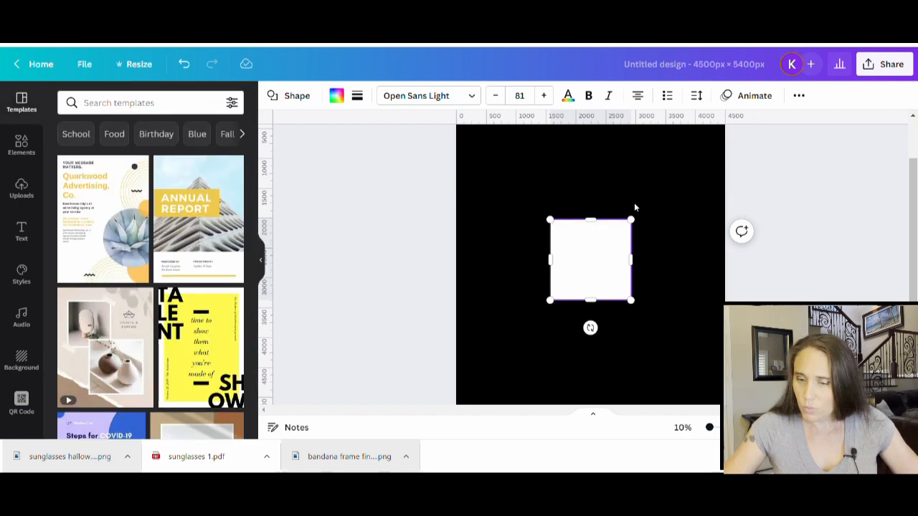
- Stretch the white square up and down into a tall rectangle with black margins above and below
scroll(609, 237, up, 1)
drag(600, 281, 601, 214)
scroll(606, 304, down, 1)
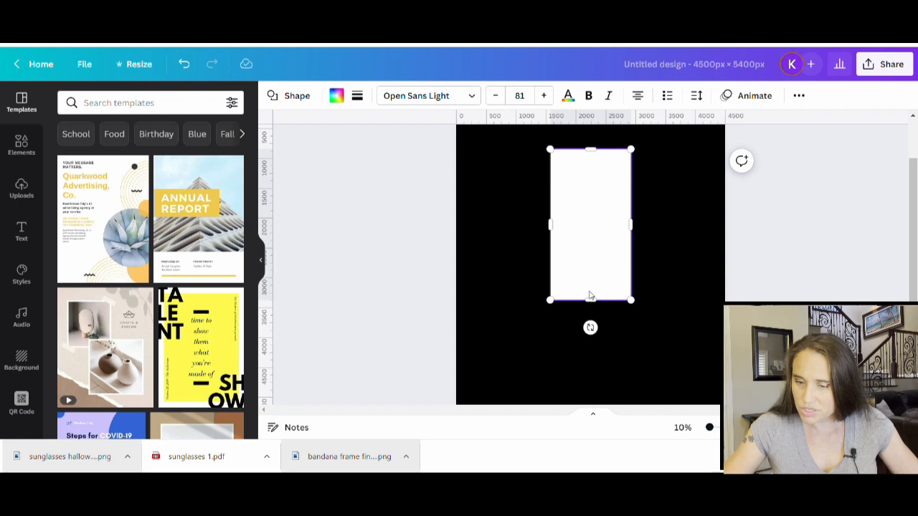
drag(595, 307, 595, 387)
scroll(633, 303, down, 2)
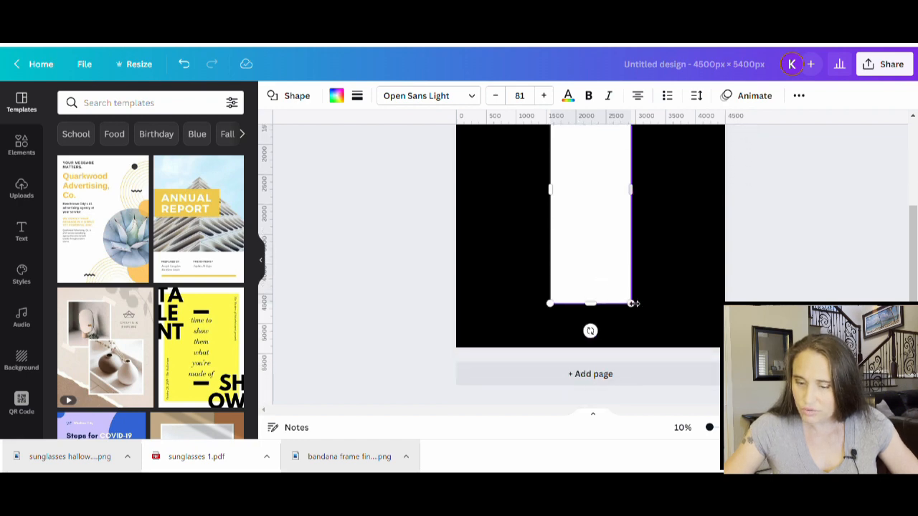
- Widen the white rectangle on both sides and enlarge it to about 3,040 × 3,900 px, leaving an even black border
drag(637, 196, 676, 189)
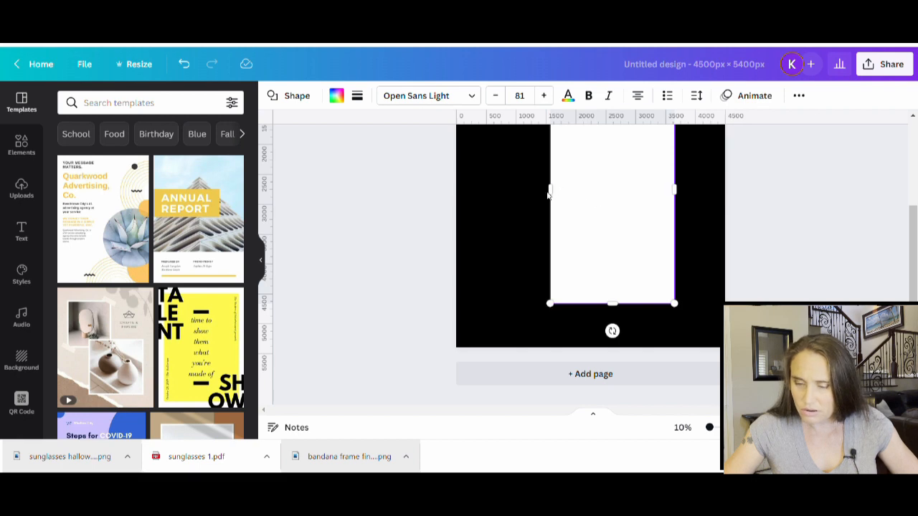
drag(548, 194, 510, 203)
scroll(827, 283, up, 3)
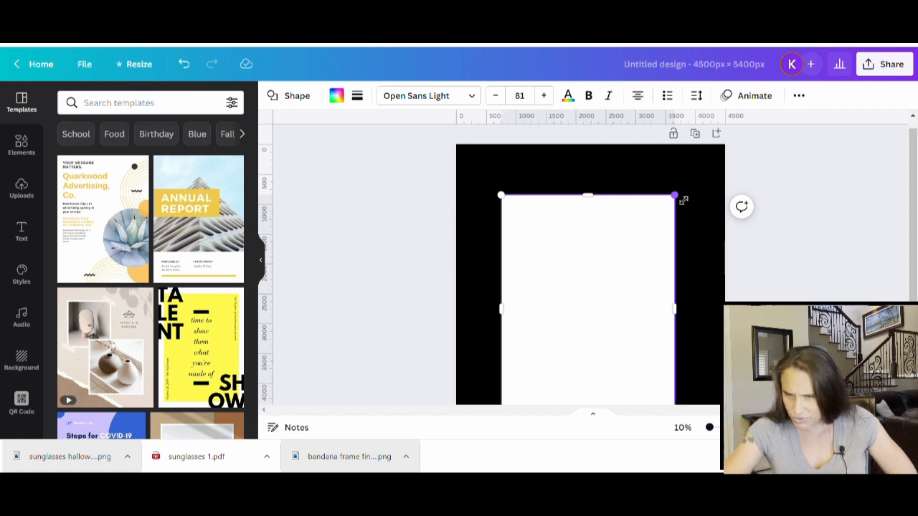
drag(681, 200, 689, 196)
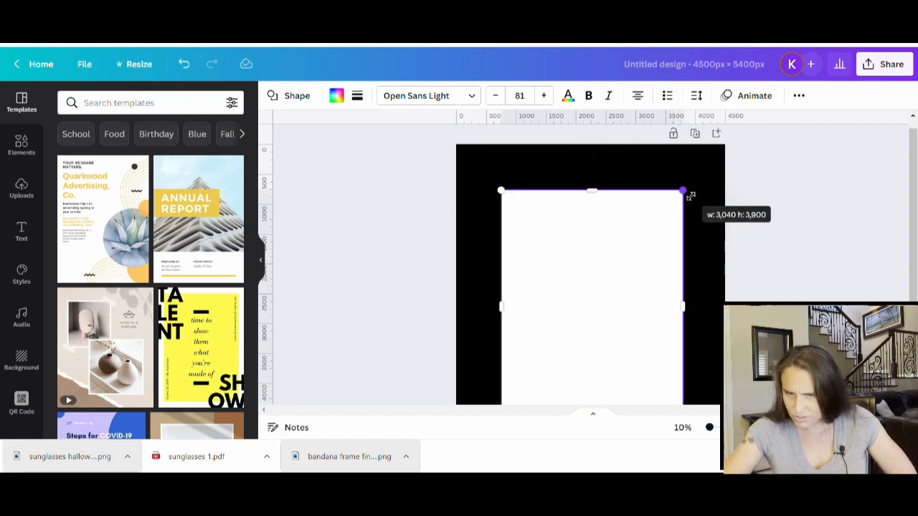
click(894, 248)
scroll(893, 248, down, 2)
scroll(893, 248, up, 3)
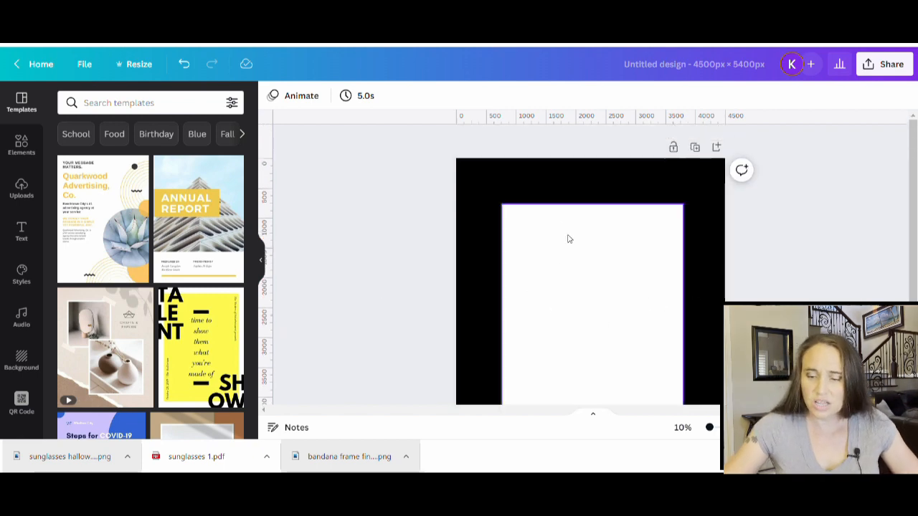
- Search the design elements for "blur"
click(16, 146)
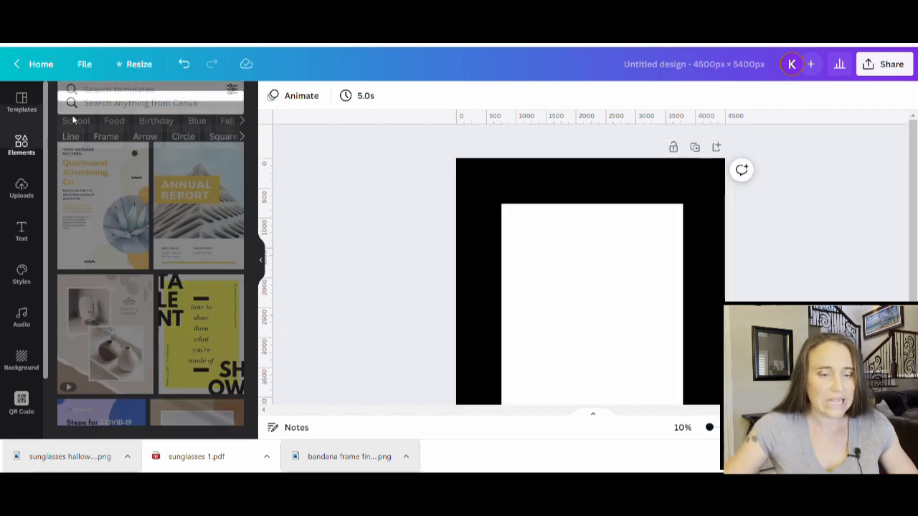
click(128, 114)
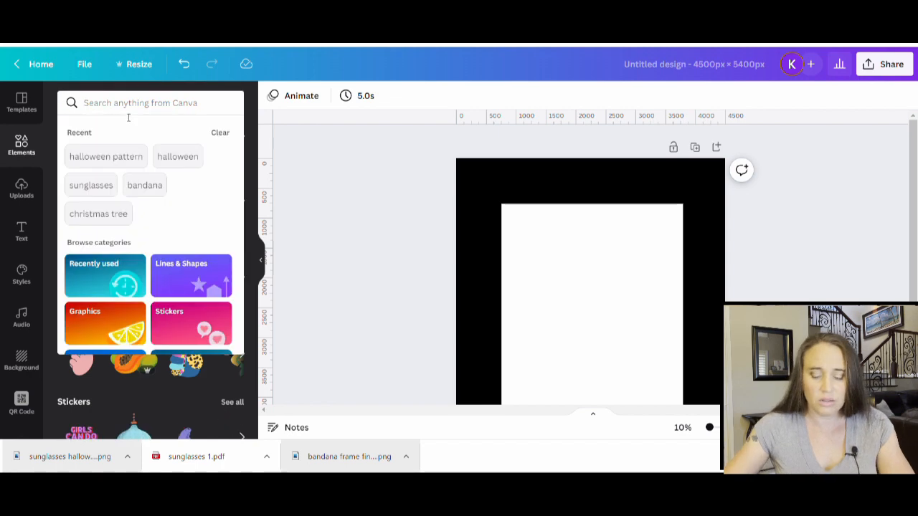
text(blu)
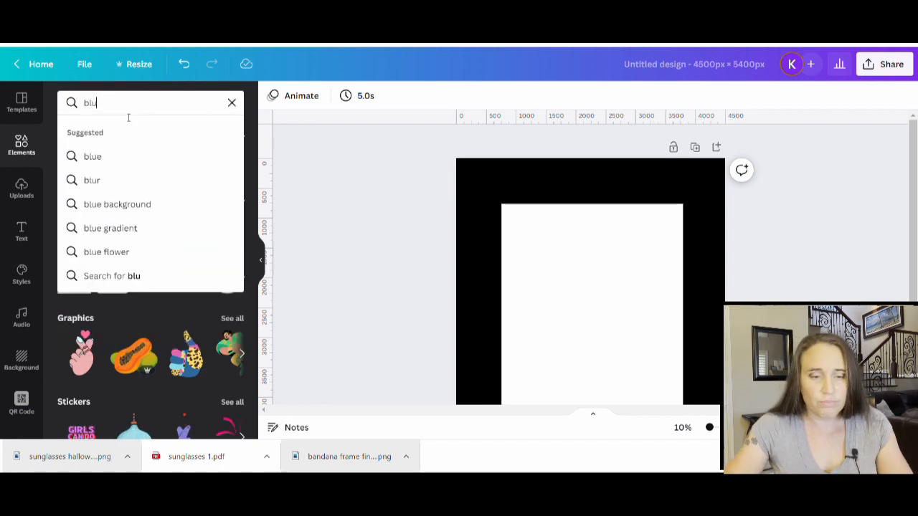
text(t)
key(BackSpace)
text(r)
key(Return)
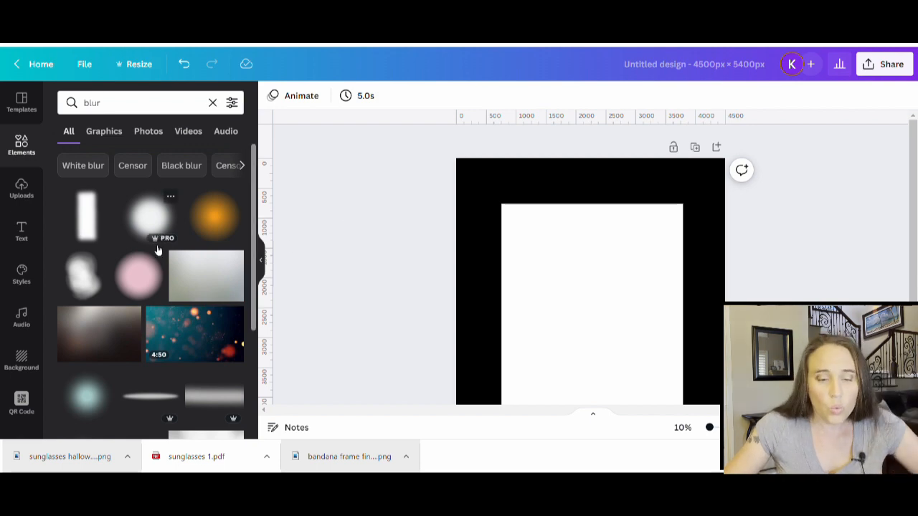
- Try the round white blur graphic on the white rectangle and remove it from the page
click(153, 216)
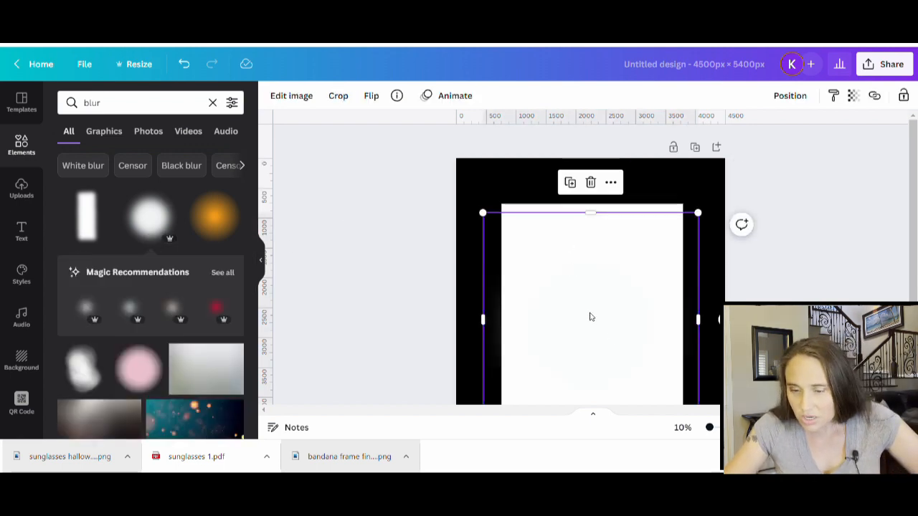
scroll(340, 262, down, 3)
drag(616, 240, 231, 305)
- Look further through the blur elements, try the square white blur graphic on the page and delete it
scroll(163, 207, down, 1)
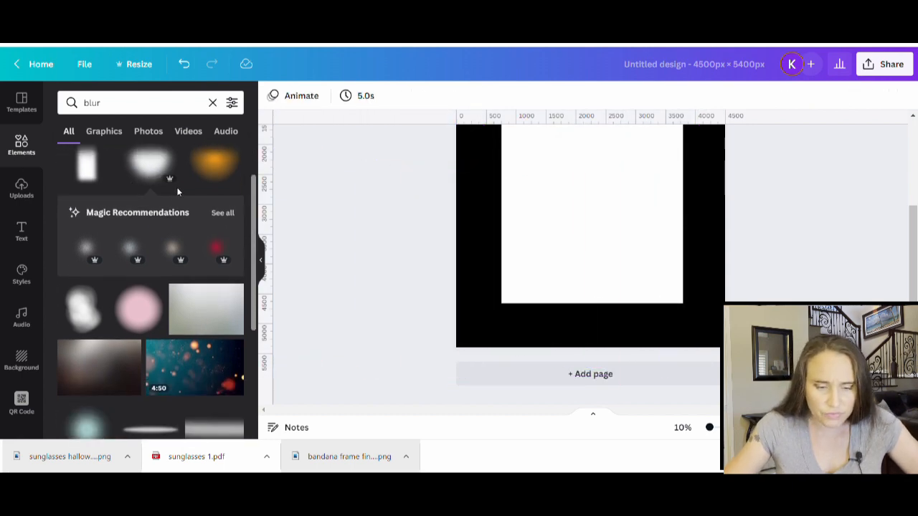
scroll(187, 196, down, 3)
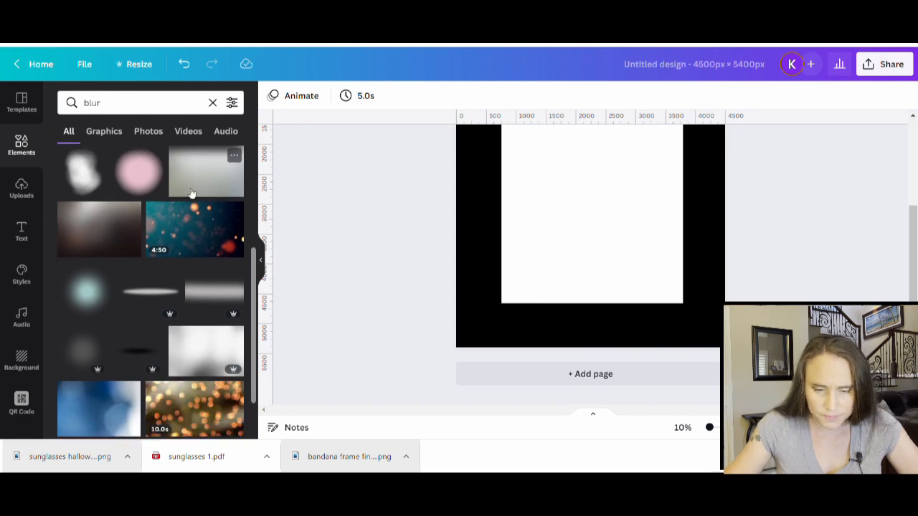
scroll(165, 316, down, 2)
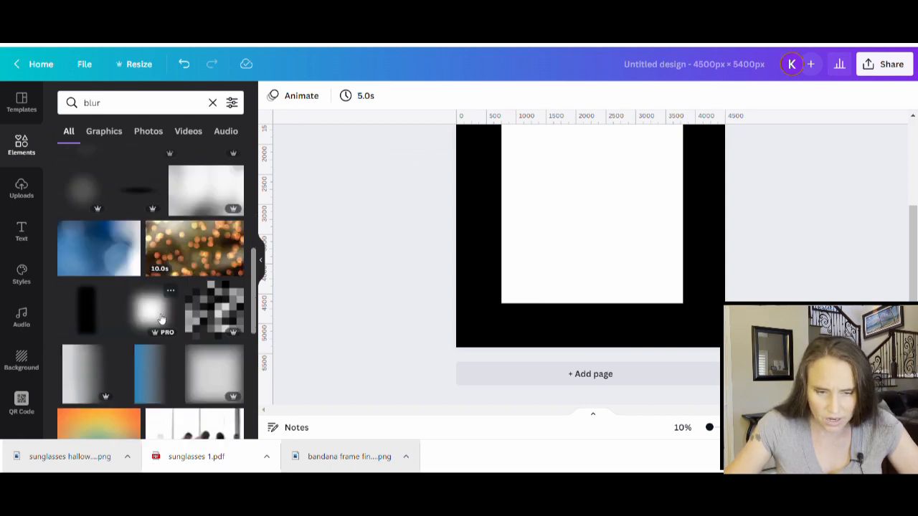
click(161, 318)
drag(626, 174, 550, 279)
key(Delete)
- Try another blur graphic from the search results on the page and delete it
click(101, 315)
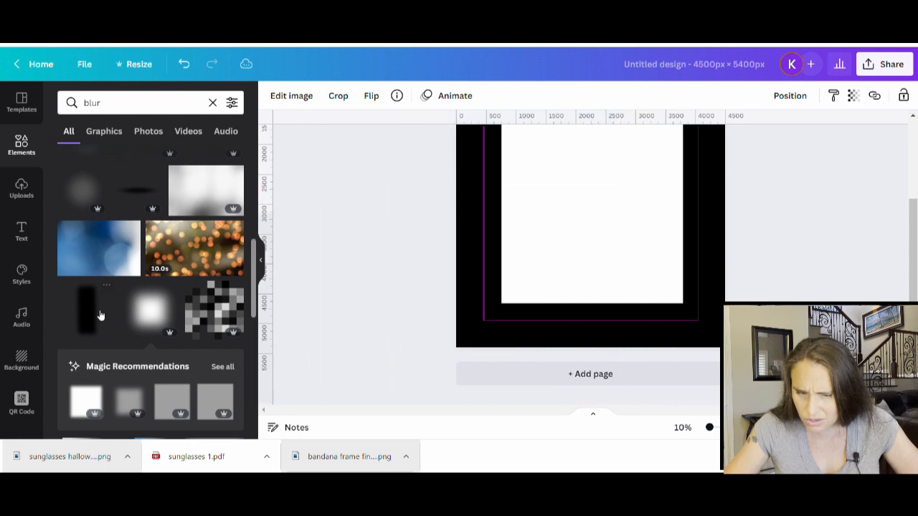
key(Delete)
- Add the grey blurred square from the recommended graphics and move it down over the lower part of the white rectangle
scroll(4, 184, down, 2)
scroll(129, 398, down, 2)
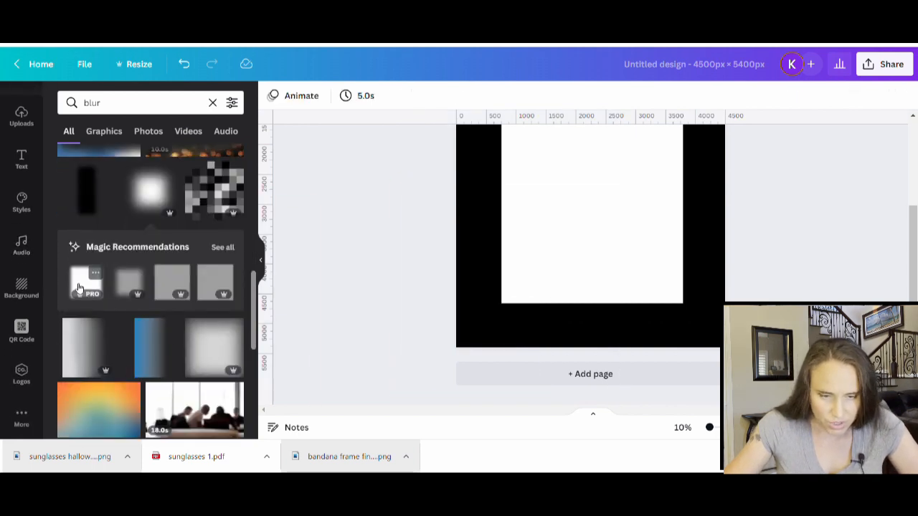
click(132, 287)
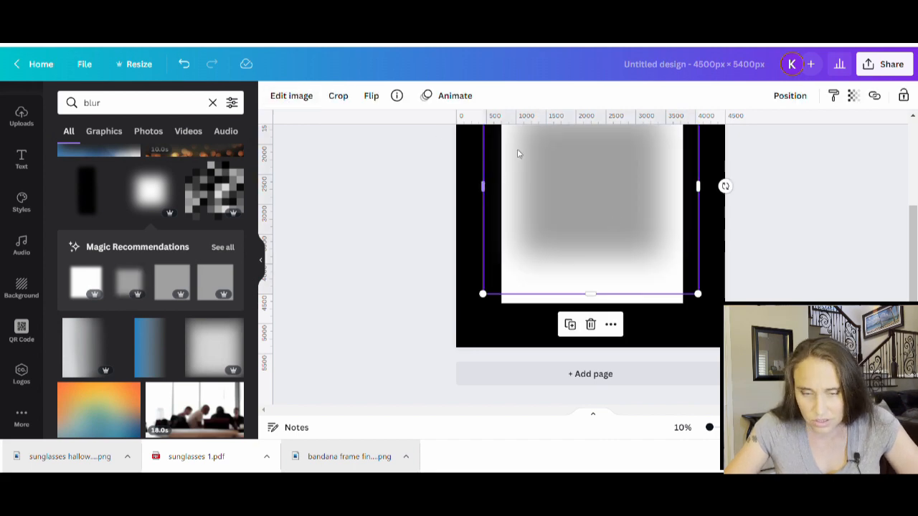
drag(605, 197, 603, 223)
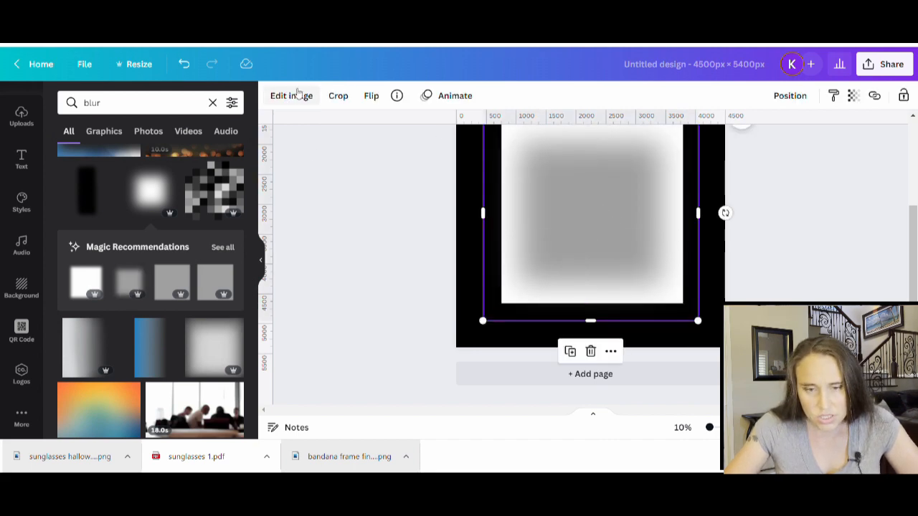
- Recolour the grey blurred square with the Blush duotone effect, setting both highlights and shadows to white, and apply it
click(295, 96)
click(228, 202)
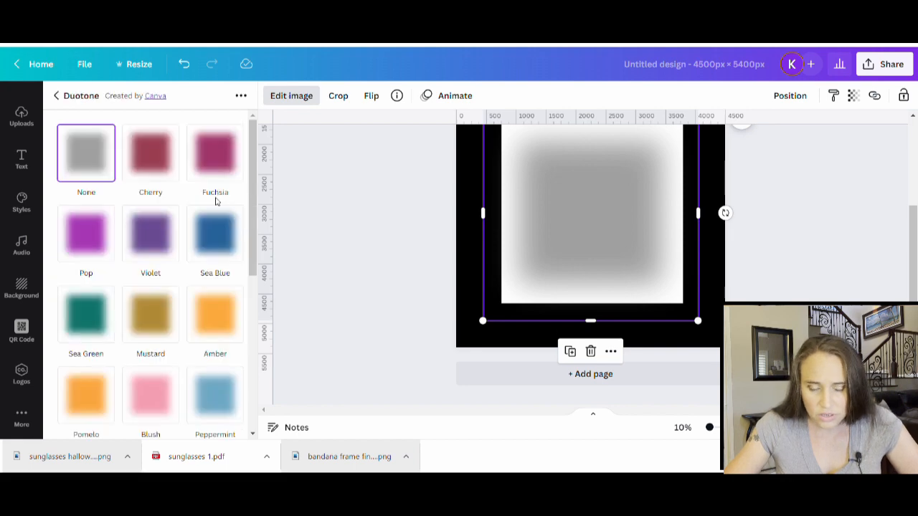
scroll(141, 208, down, 3)
click(162, 215)
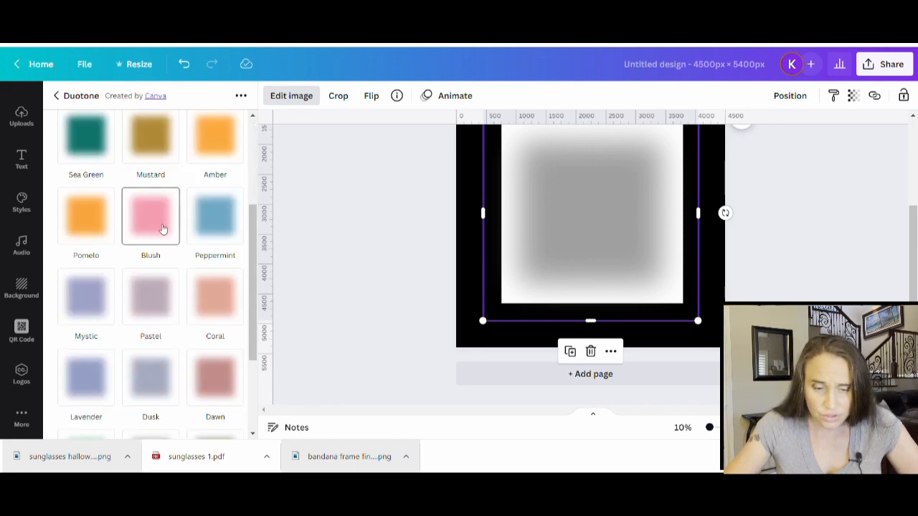
click(149, 215)
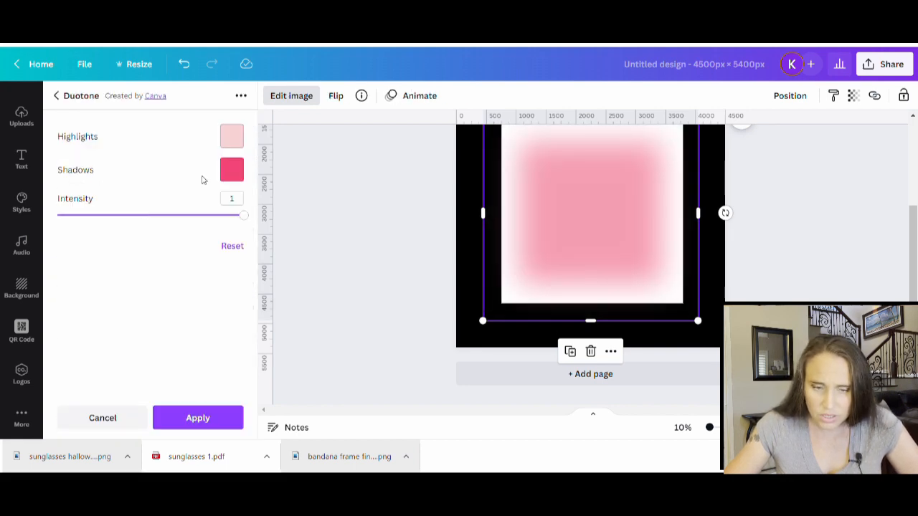
click(241, 140)
click(377, 237)
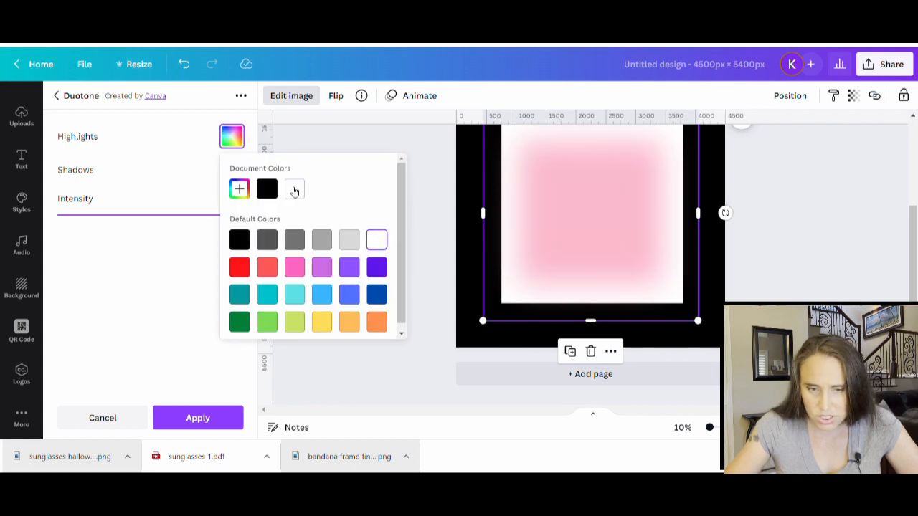
click(232, 172)
click(377, 273)
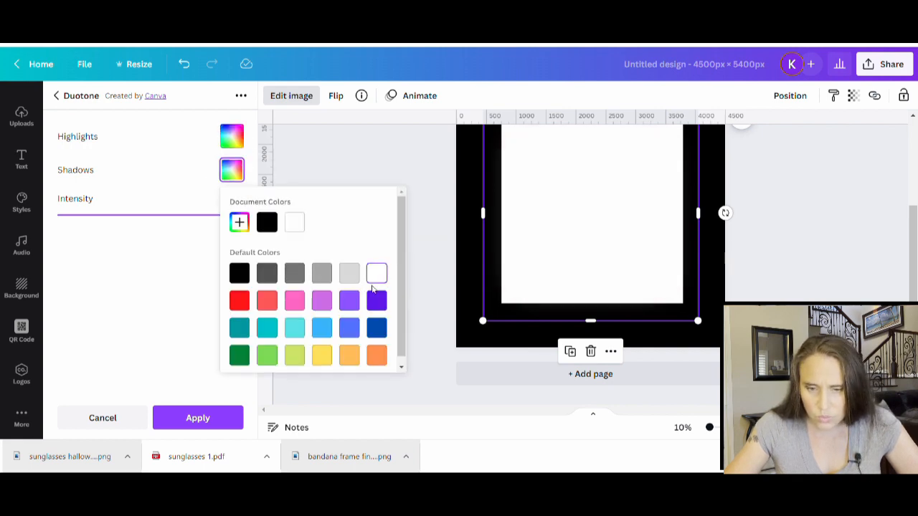
click(237, 415)
- Shrink the white blurred square to about 2,040 px wide and place it over the rectangle's lower-left corner
drag(585, 193, 531, 232)
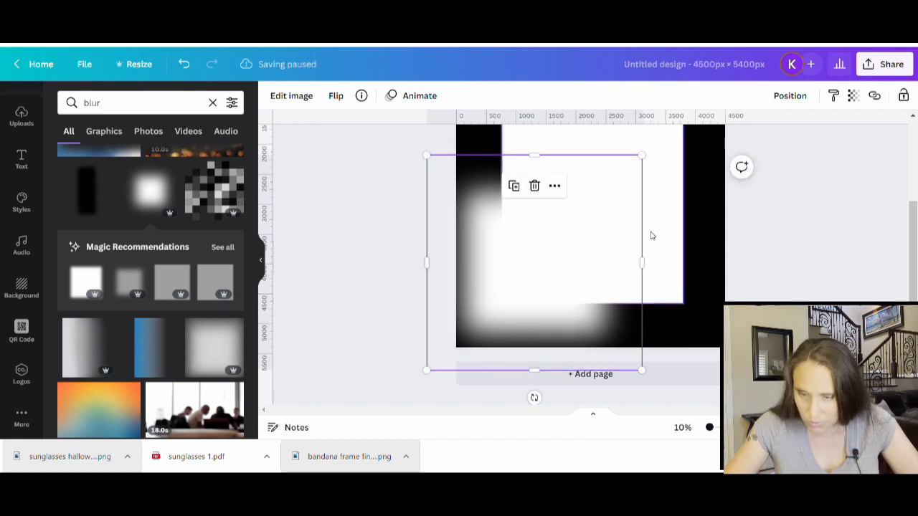
drag(650, 165, 549, 249)
drag(485, 312, 525, 286)
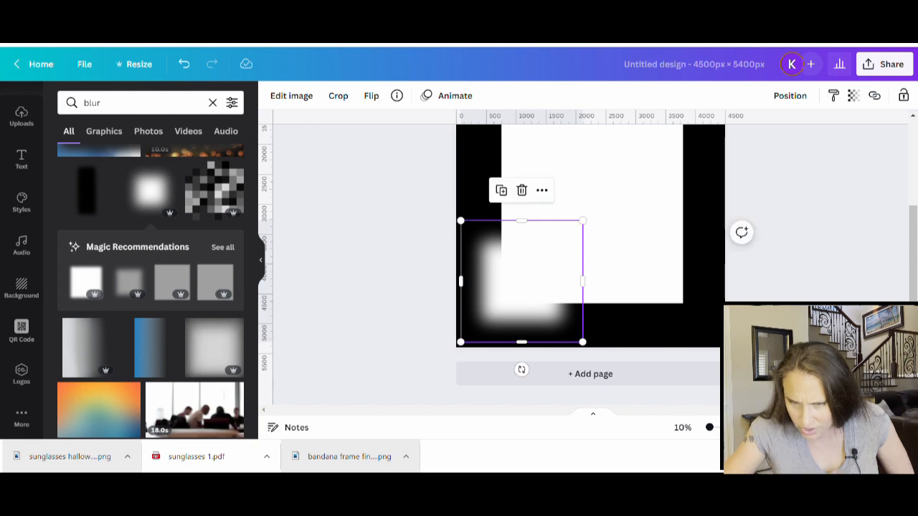
- Duplicate the corner's blurred square and place the copy just above it along the white rectangle's left edge
click(641, 280)
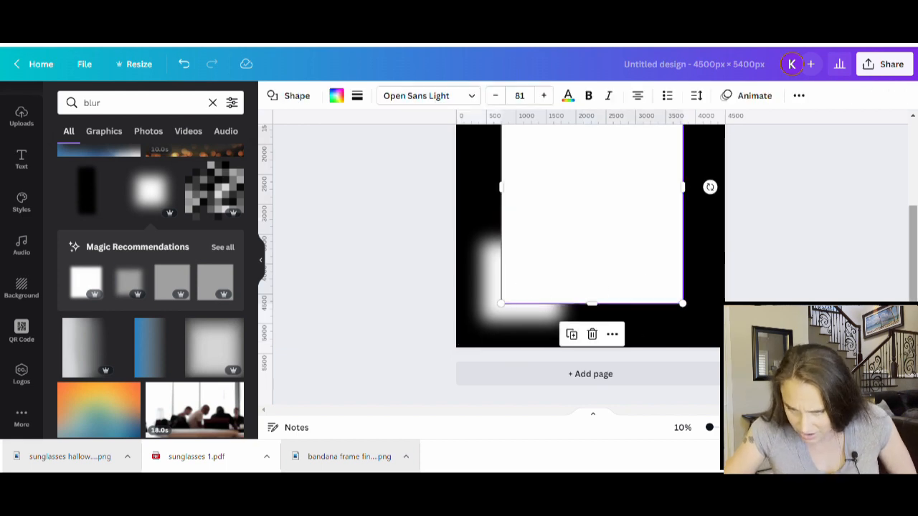
key(Delete)
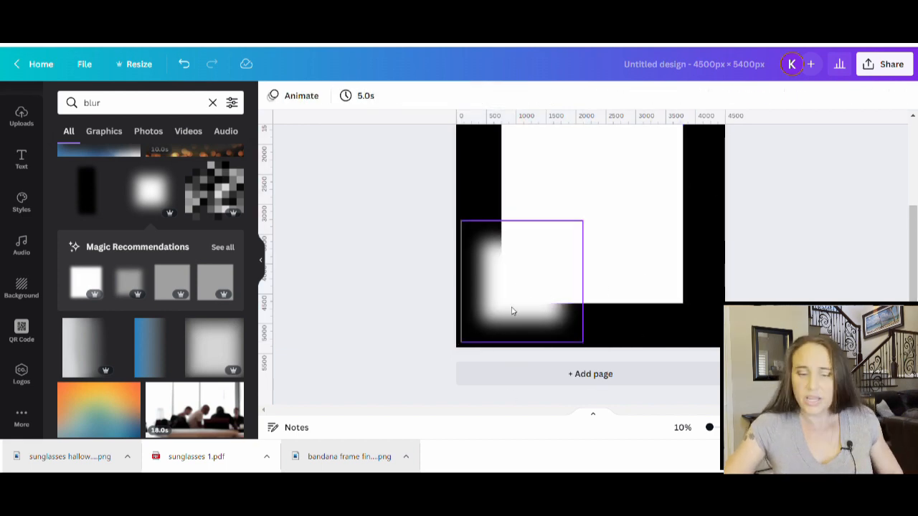
click(512, 311)
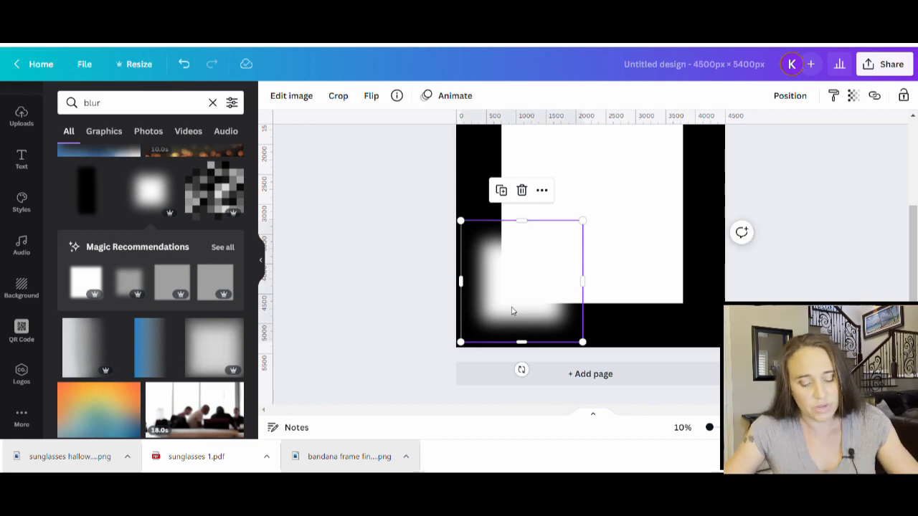
key(ctrl+d)
drag(509, 311, 518, 252)
click(515, 247)
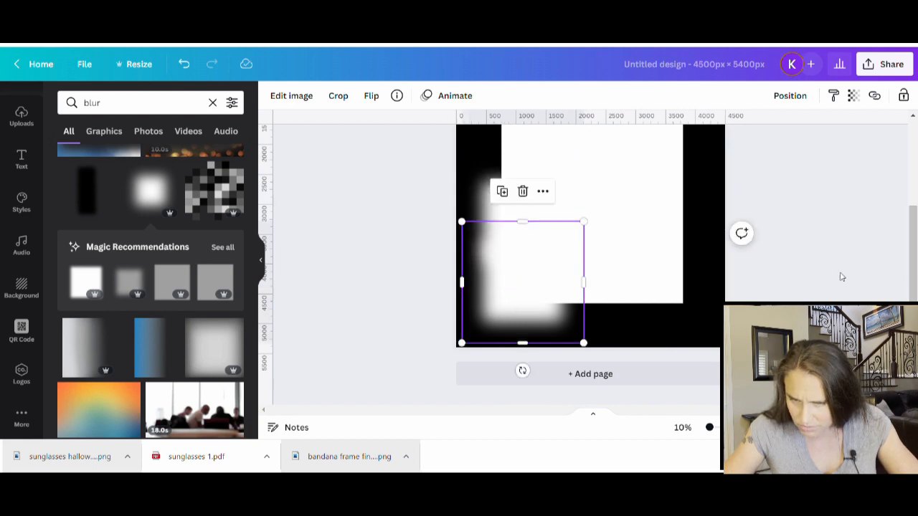
- Place a third copy of the blurred square further up the rectangle's left edge, overlapping the one below it
scroll(524, 339, up, 3)
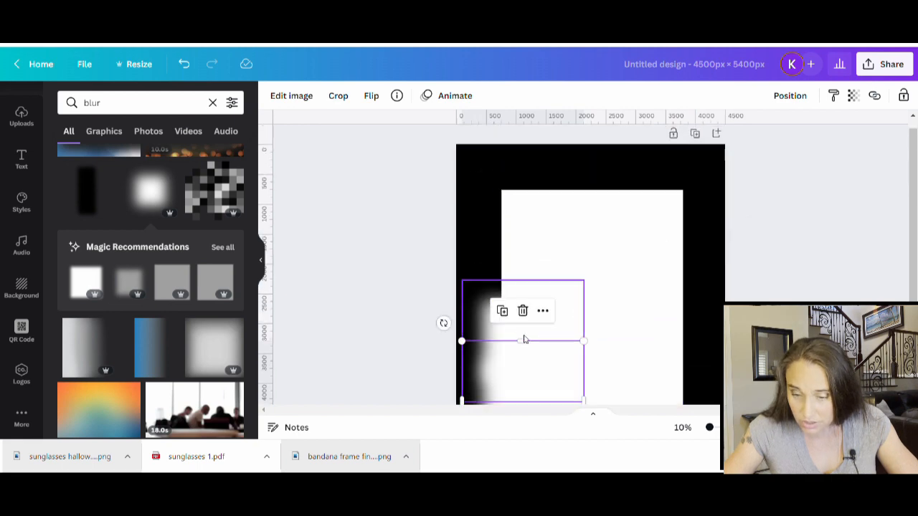
click(563, 334)
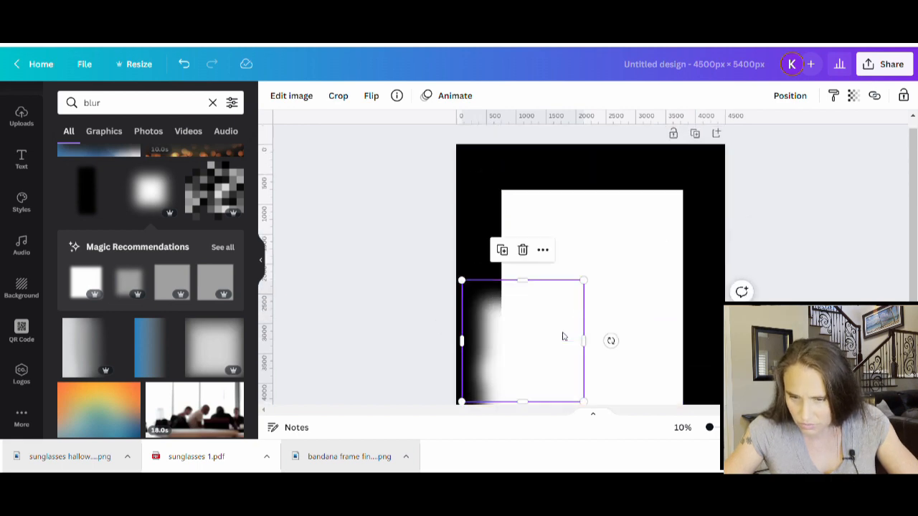
drag(523, 346, 522, 291)
scroll(524, 287, down, 1)
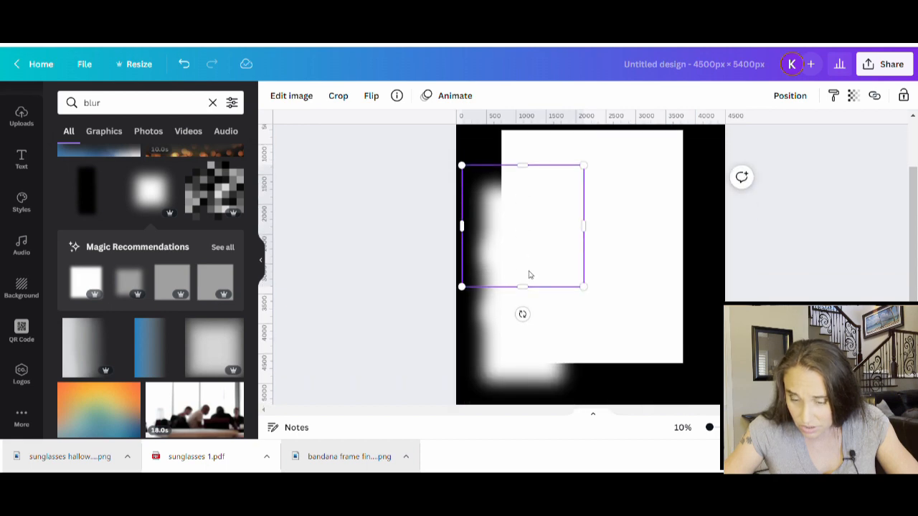
mouse_move(545, 247)
mouse_down()
mouse_move(557, 232)
mouse_move(547, 227)
mouse_move(550, 236)
mouse_up()
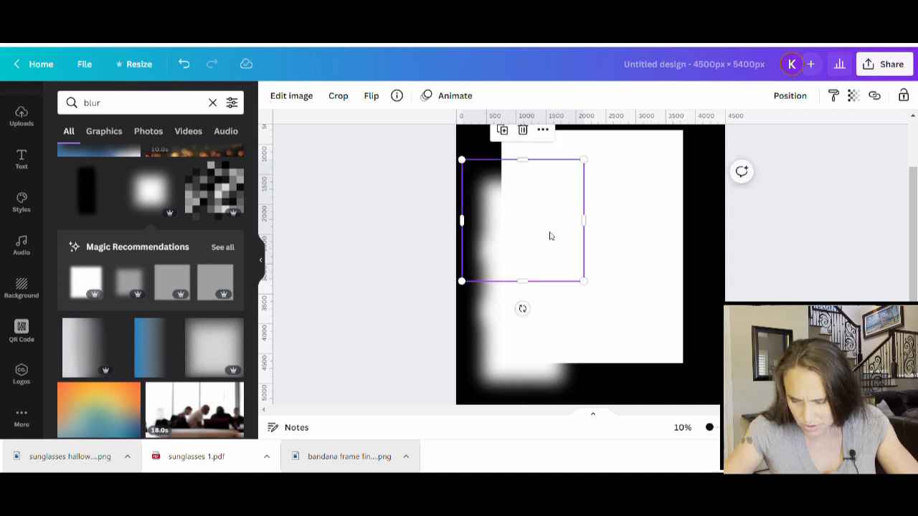
- Add further copies of the blurred square to cover the white rectangle's upper-left corner
scroll(602, 290, up, 2)
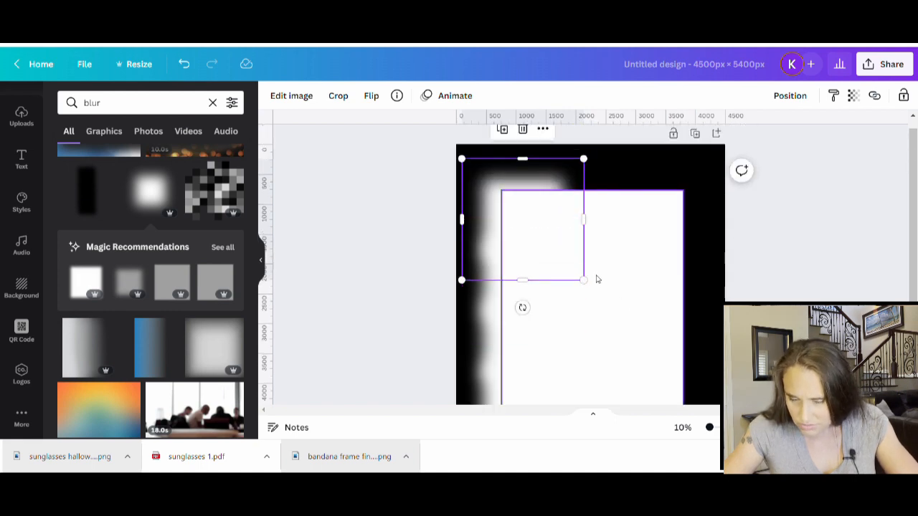
key(ctrl+v)
drag(520, 166, 508, 206)
click(431, 262)
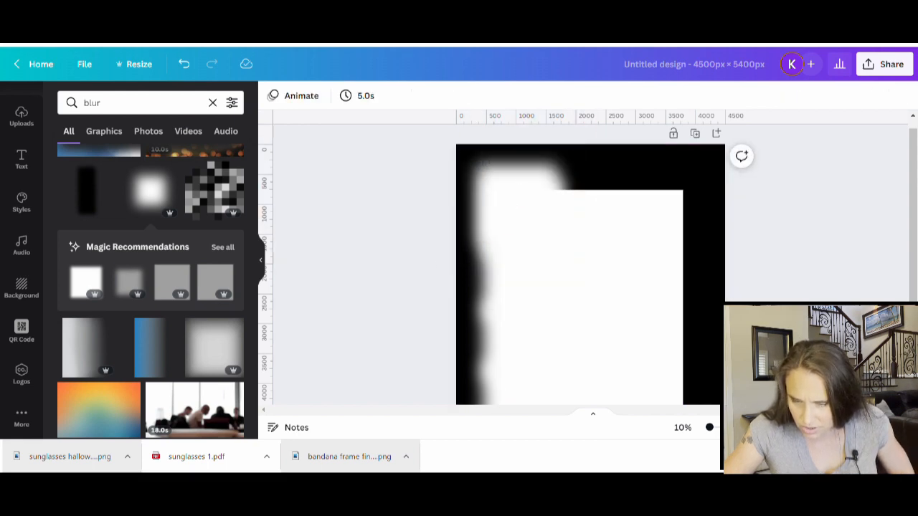
- Shift the middle blurred square on the left side outwards to the page edge and adjust the one below it
scroll(588, 266, down, 4)
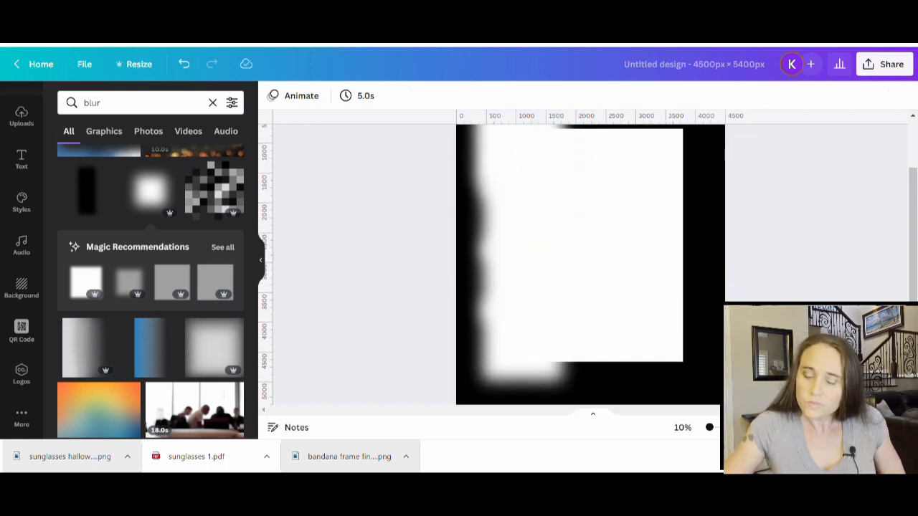
scroll(588, 265, up, 4)
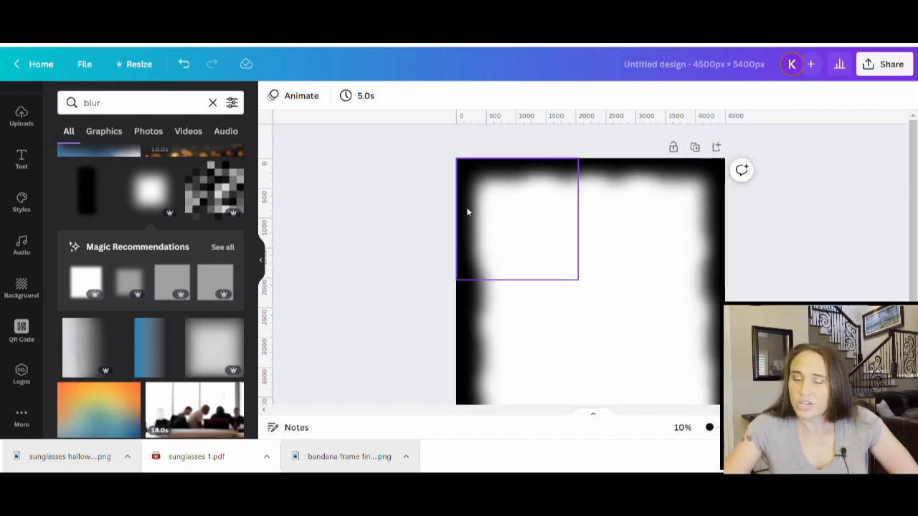
scroll(880, 273, down, 1)
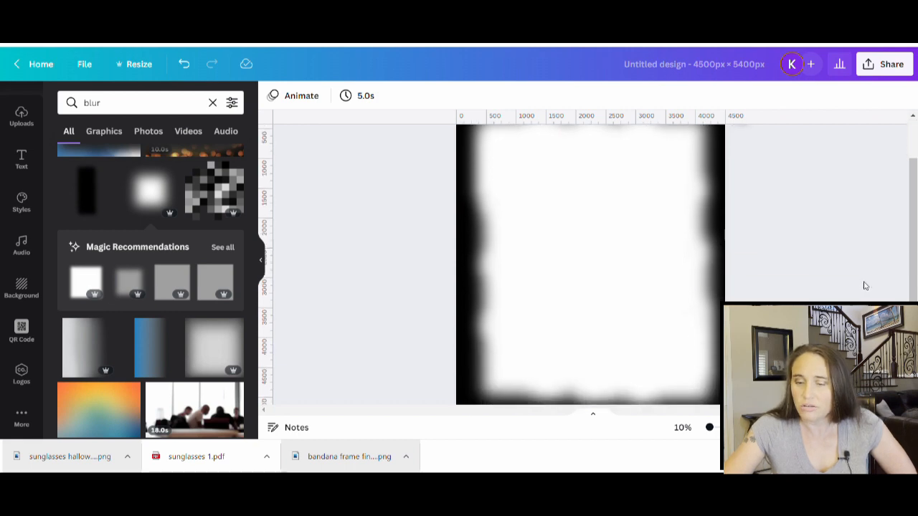
scroll(869, 261, down, 2)
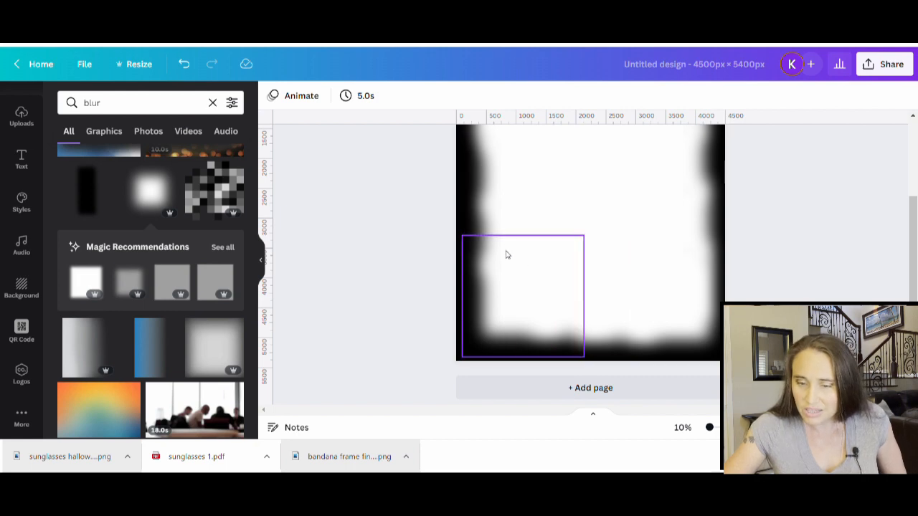
click(521, 224)
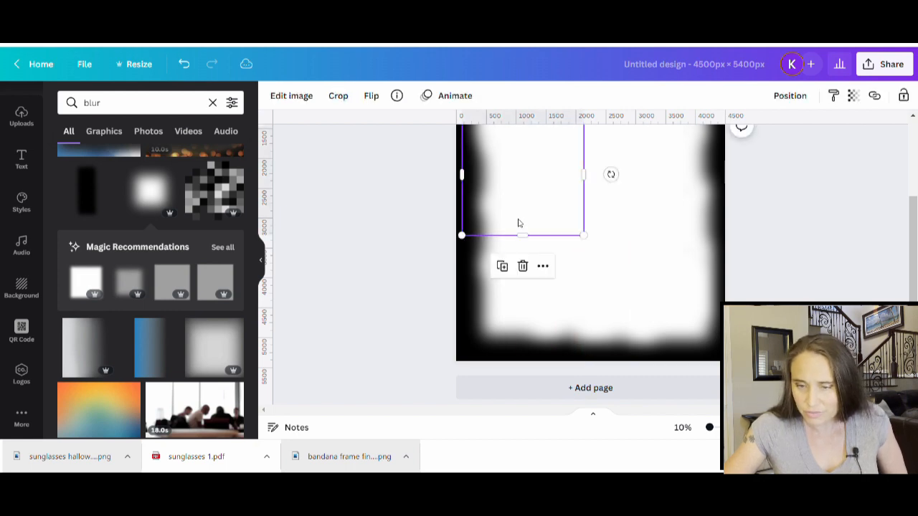
drag(516, 221, 521, 223)
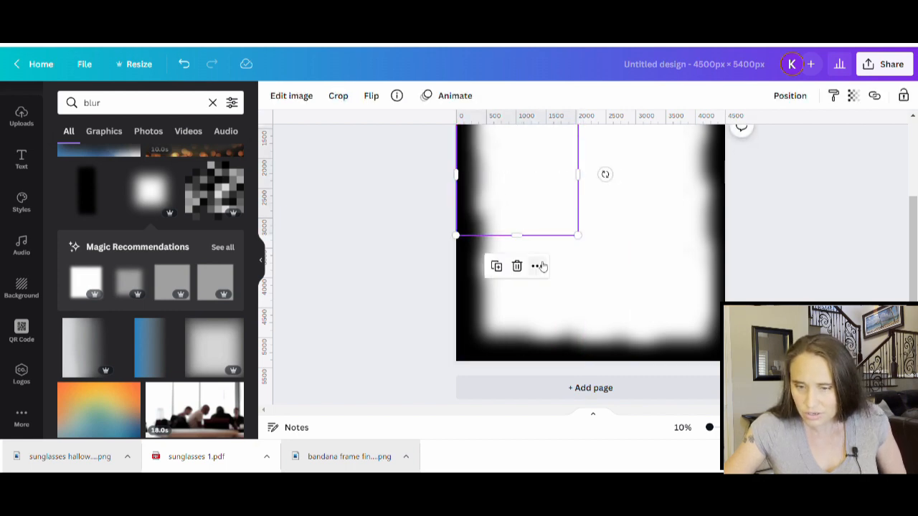
mouse_move(513, 293)
mouse_down()
mouse_move(486, 303)
mouse_move(499, 302)
mouse_up()
click(836, 266)
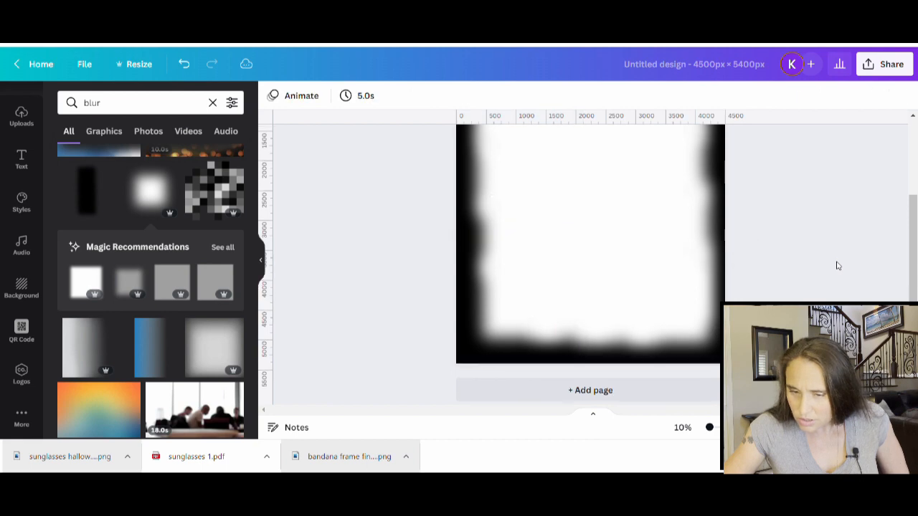
- Fine-tune the blurred square at the lower-right corner and check the soft border all around the page
scroll(838, 263, up, 3)
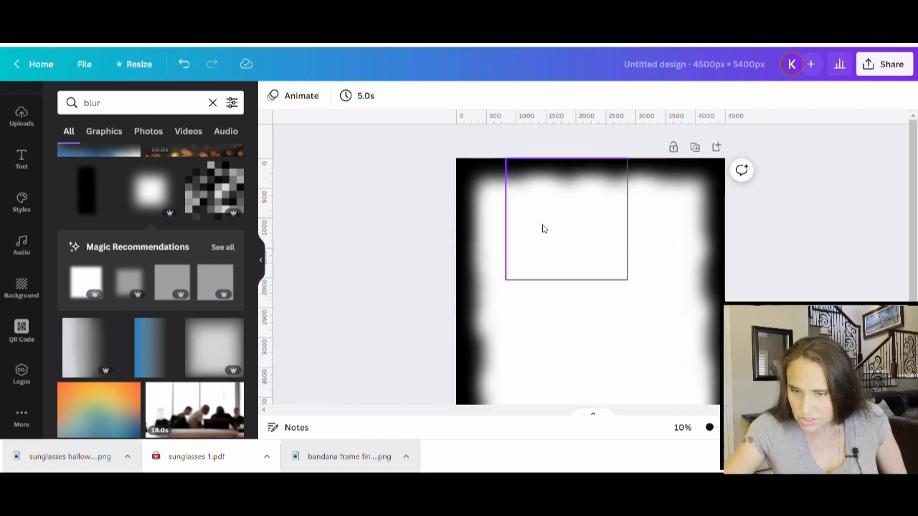
scroll(875, 280, down, 2)
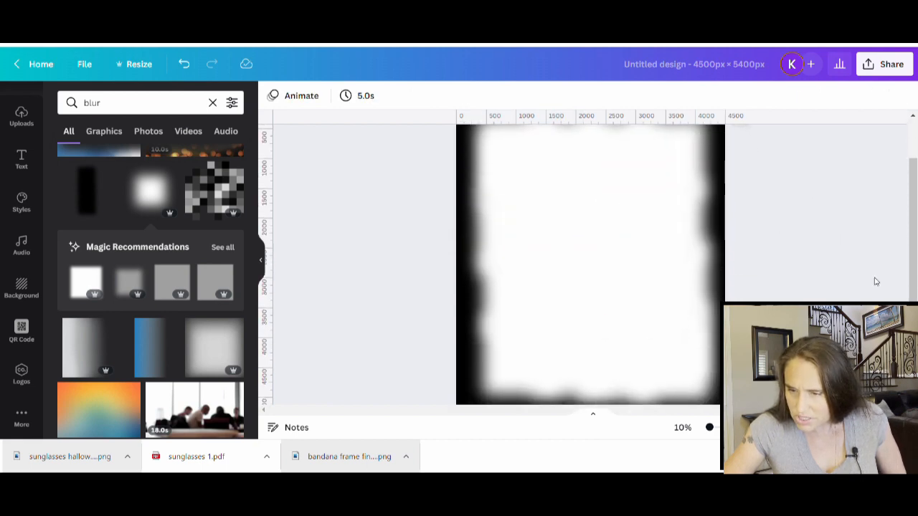
scroll(871, 201, down, 2)
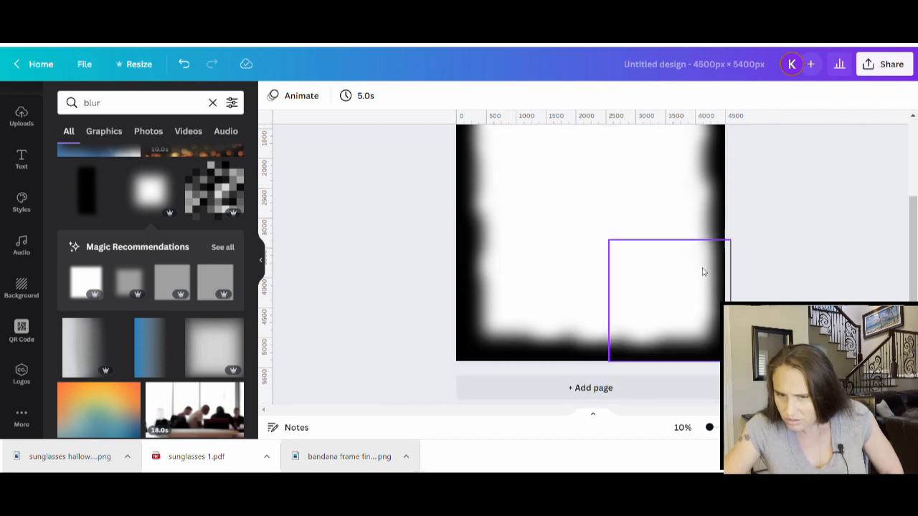
click(689, 281)
click(803, 261)
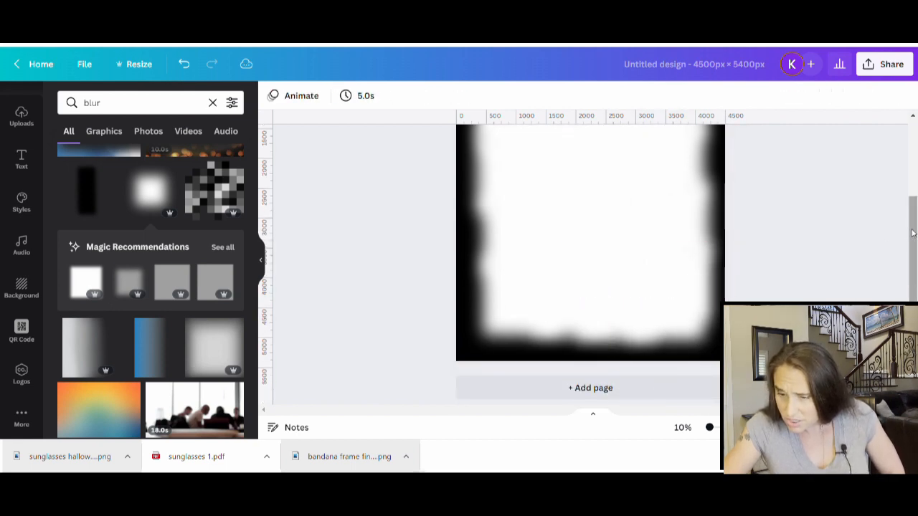
scroll(808, 264, up, 2)
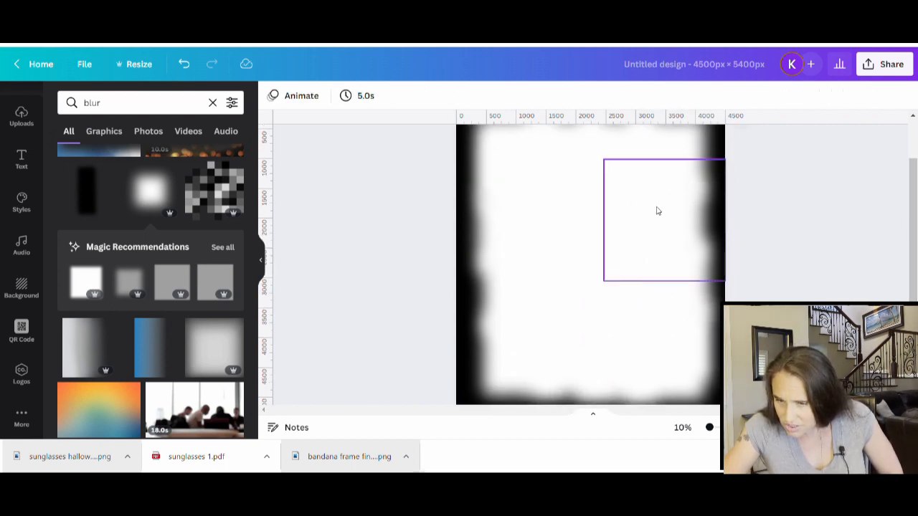
scroll(656, 215, up, 1)
scroll(648, 251, down, 3)
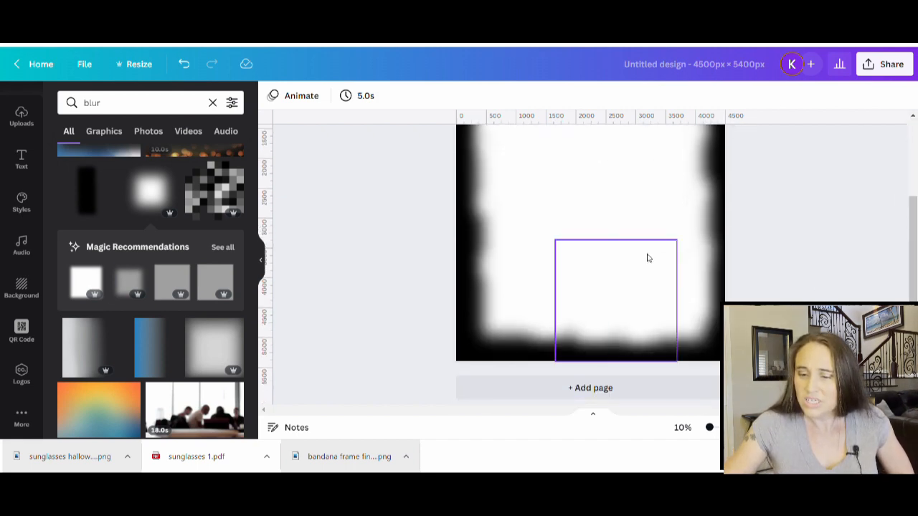
scroll(516, 370, up, 2)
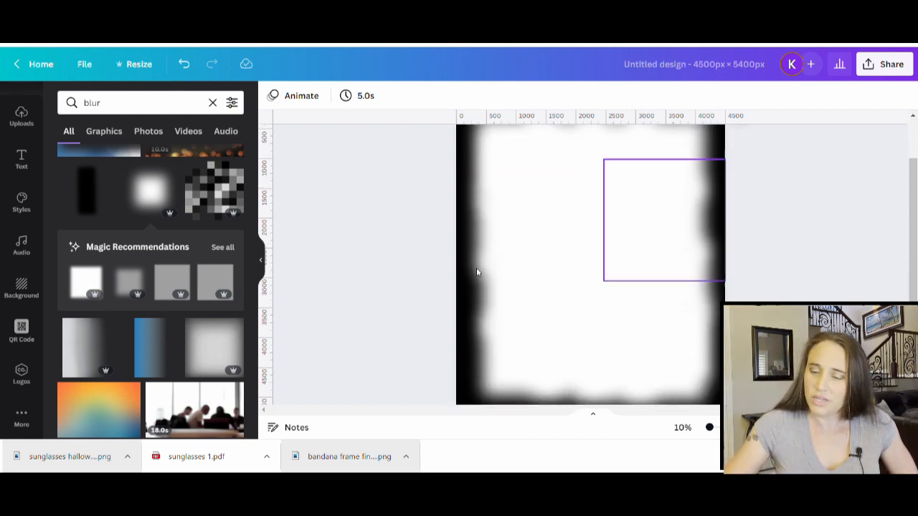
- Select the white rectangle together with all the blurred squares on the page and group them
scroll(787, 223, down, 2)
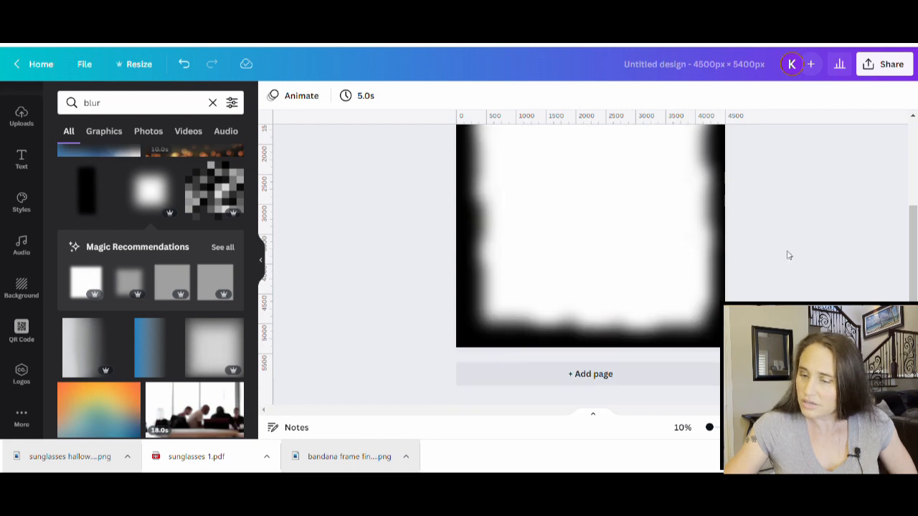
click(713, 340)
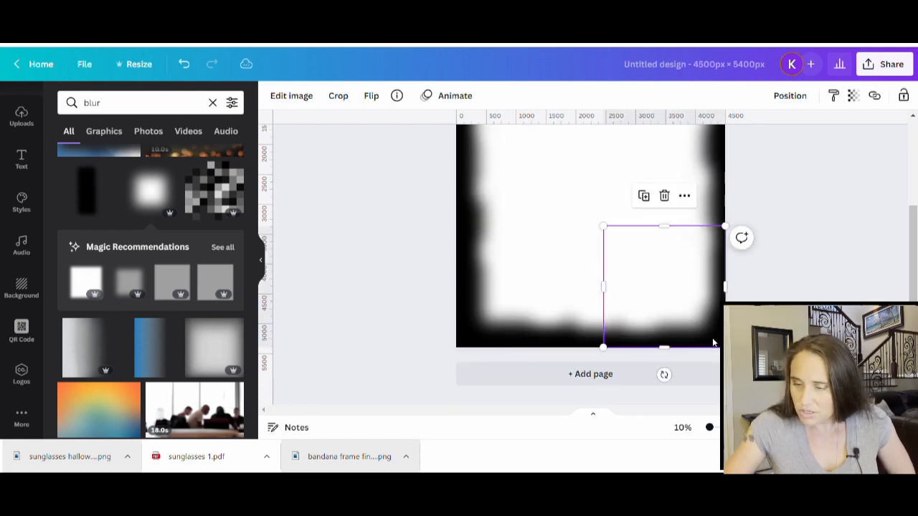
click(738, 336)
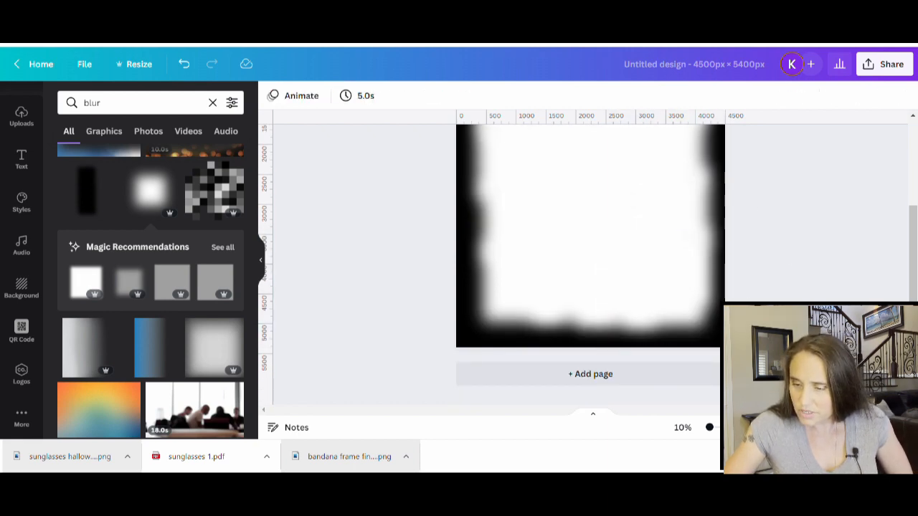
drag(738, 337, 414, 58)
scroll(593, 264, up, 3)
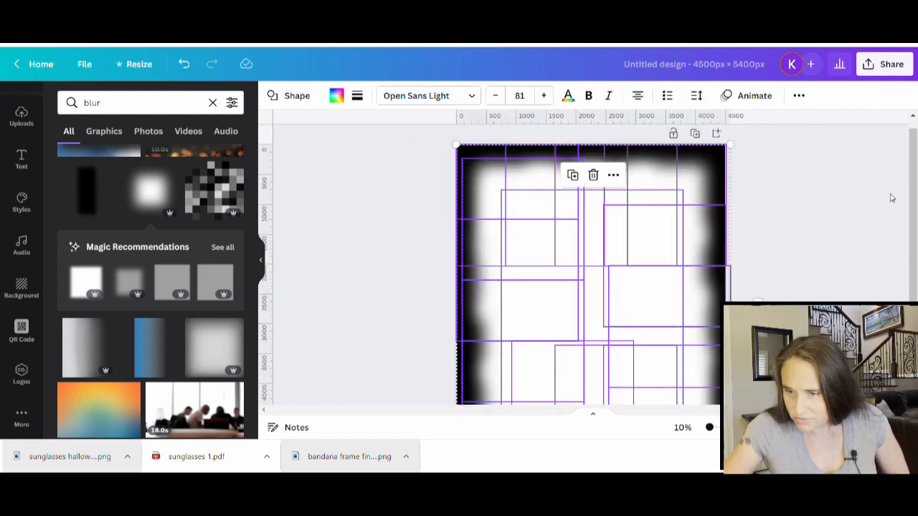
click(799, 96)
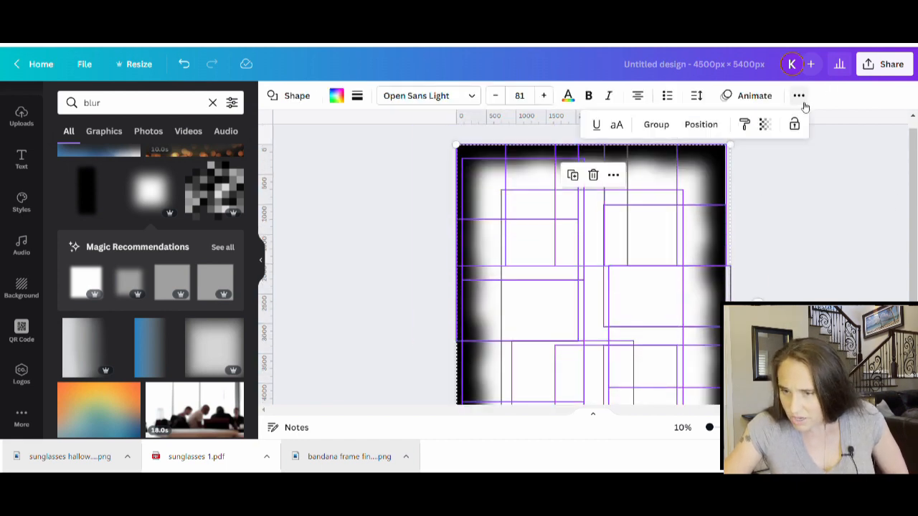
click(659, 129)
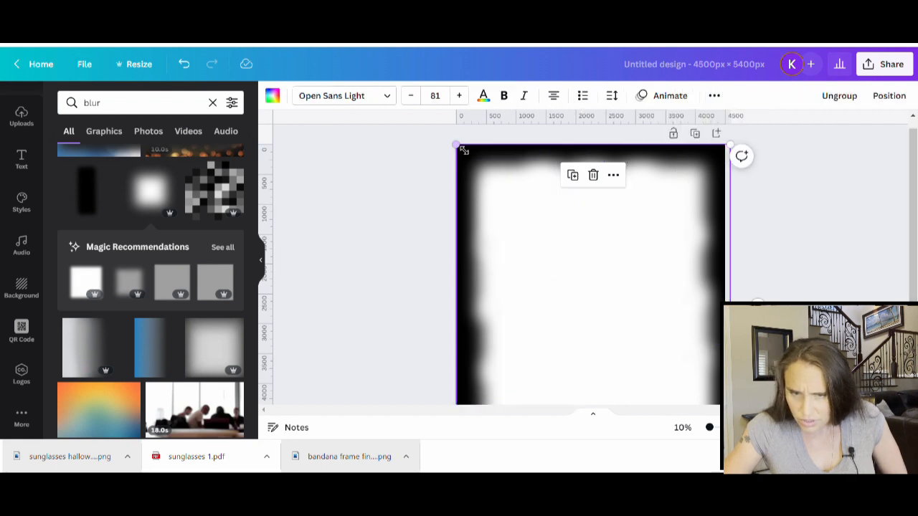
- Scale the grouped white shape down slightly and recentre it on the black page
drag(464, 150, 482, 176)
drag(598, 364, 586, 343)
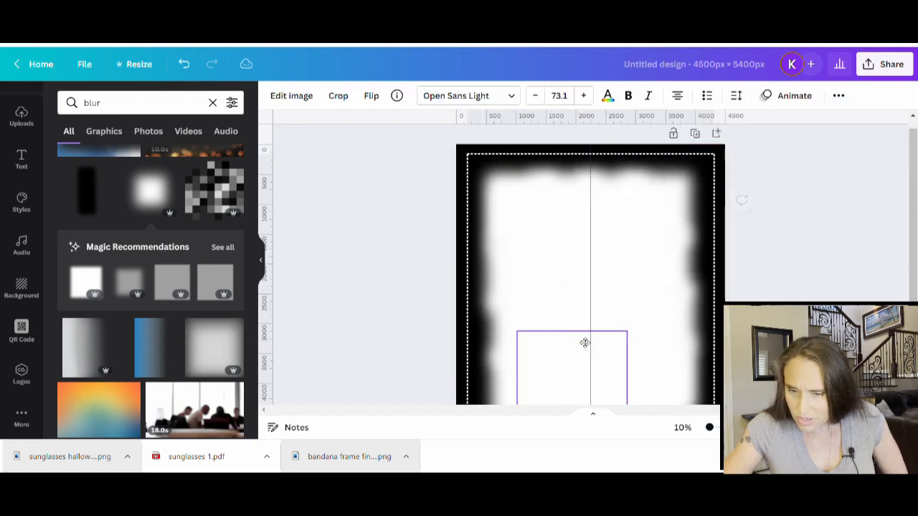
click(740, 298)
scroll(737, 292, down, 3)
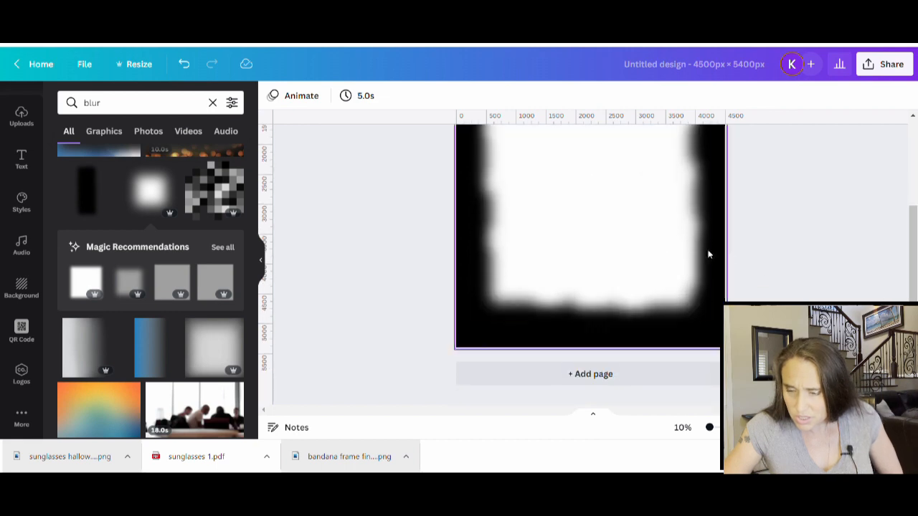
click(655, 249)
drag(655, 249, 656, 249)
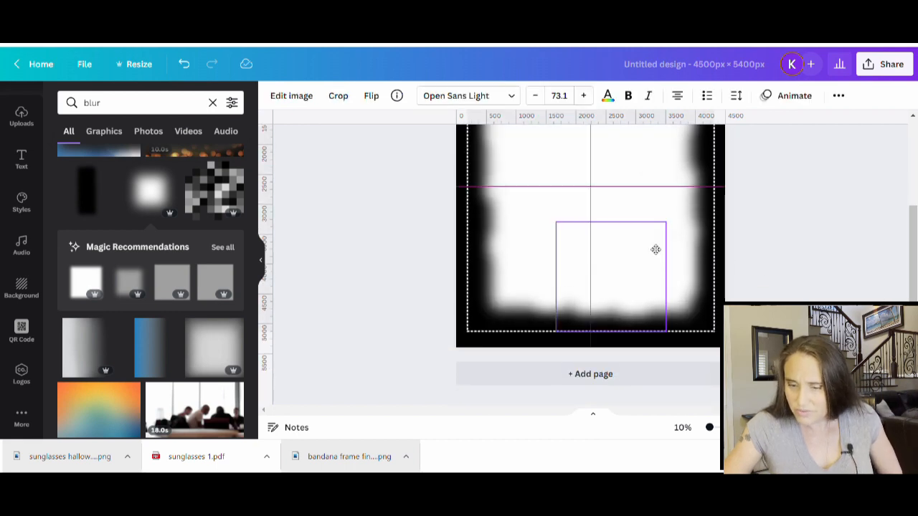
click(881, 287)
scroll(860, 285, up, 5)
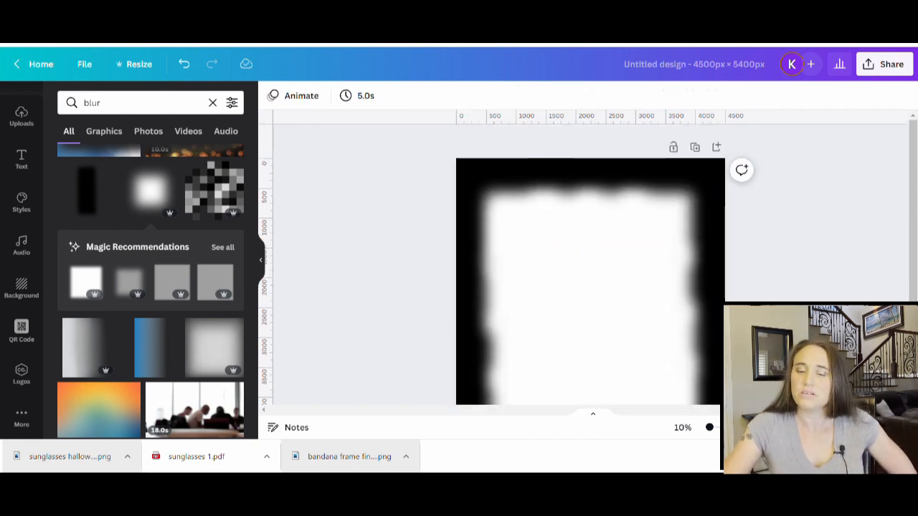
- Shrink the grouped white shape a little further and centre it again so a wider black margin surrounds it
click(600, 311)
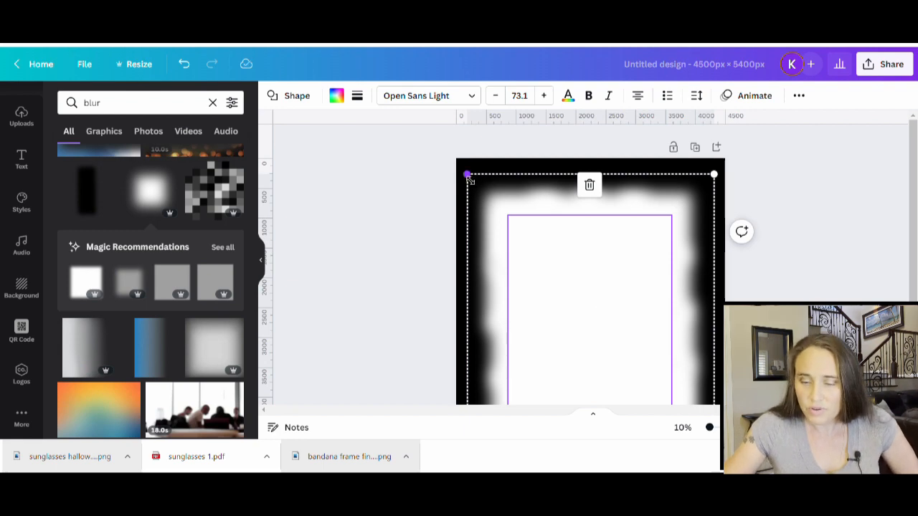
drag(468, 177, 484, 190)
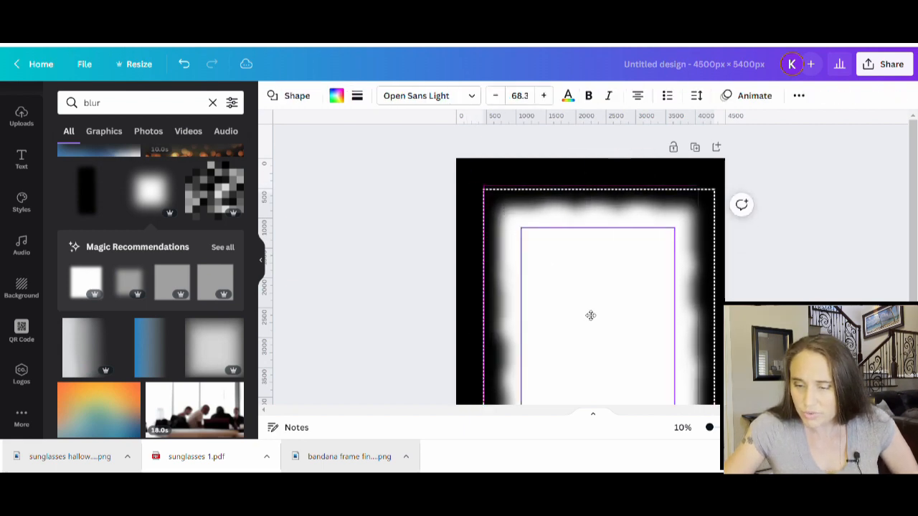
click(886, 287)
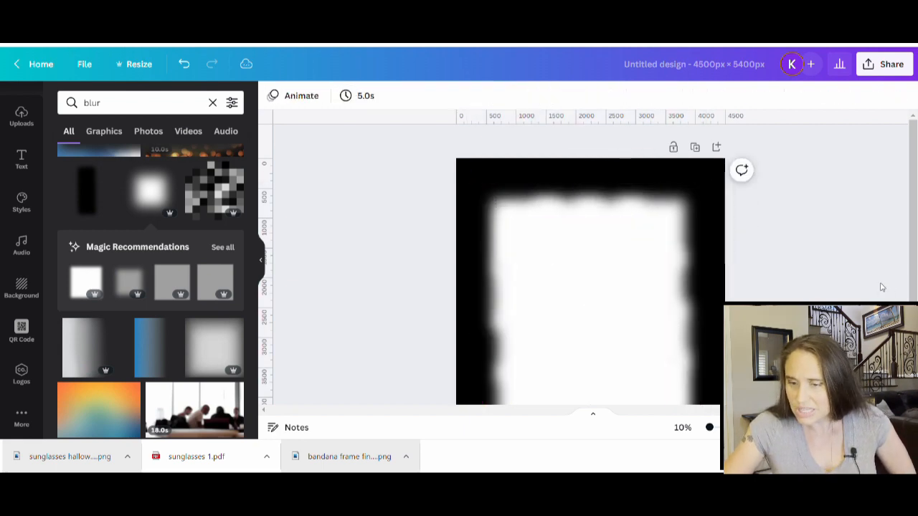
scroll(602, 308, down, 3)
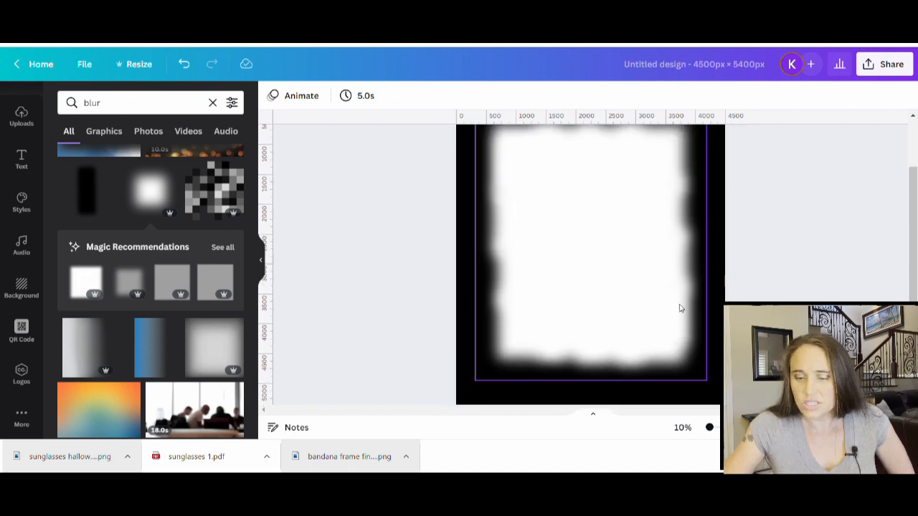
click(635, 280)
click(846, 276)
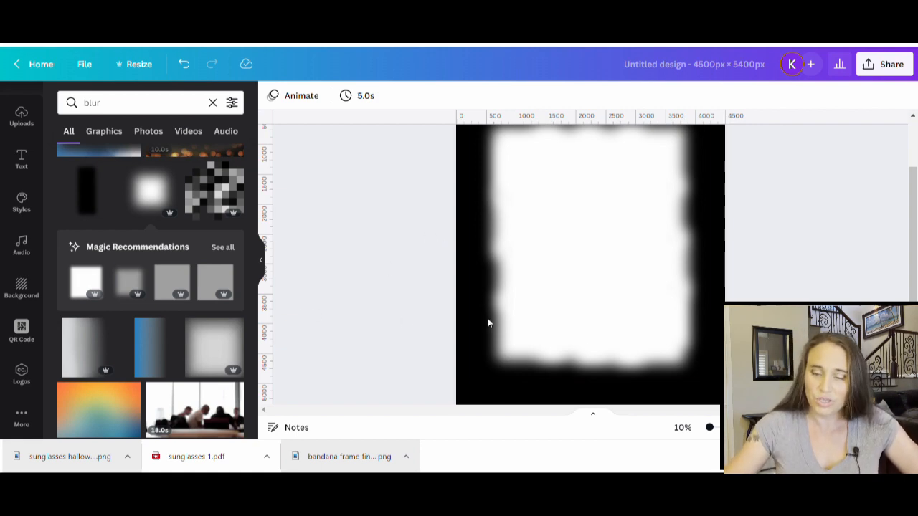
- Search the elements for "splatter" and add the fine-dotted paint splatter graphic to the page
click(140, 109)
text(splatt)
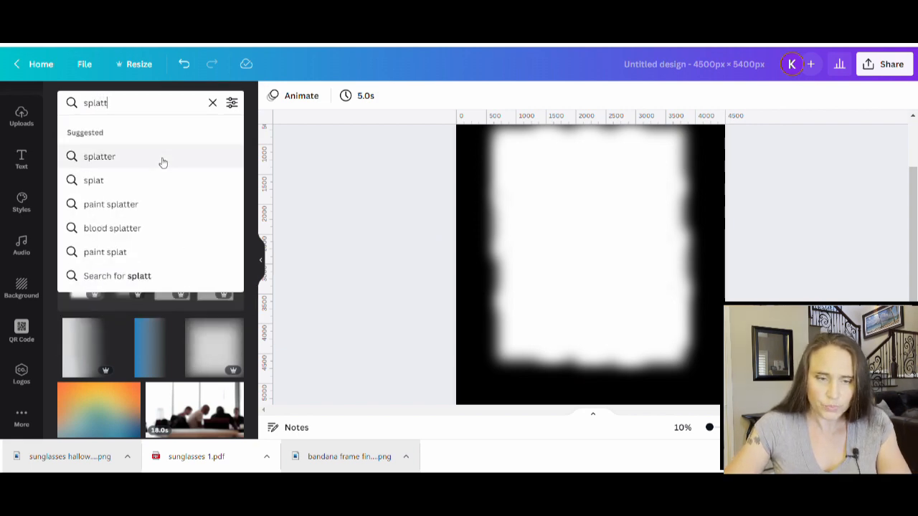
click(163, 163)
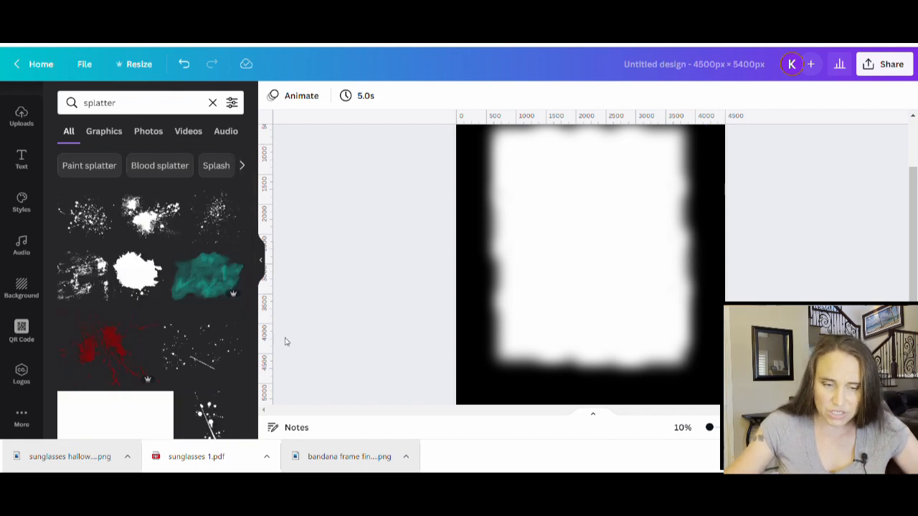
click(88, 224)
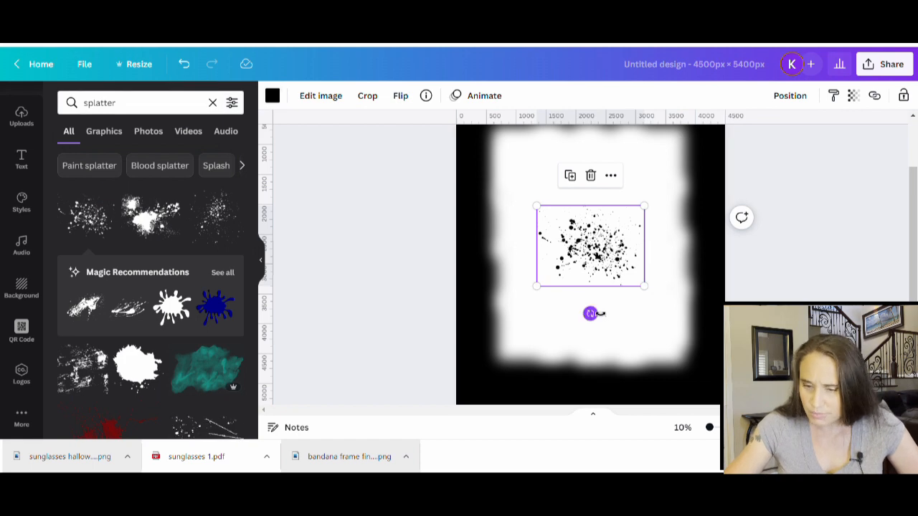
- Place the splatter, rotated by 180°, over the white shape's lower-left corner and colour it white
drag(589, 314, 590, 200)
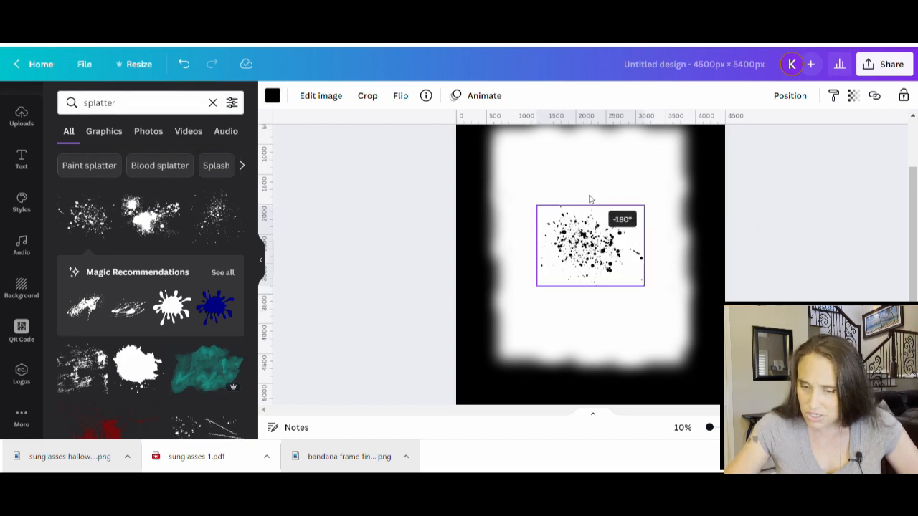
drag(595, 256, 526, 360)
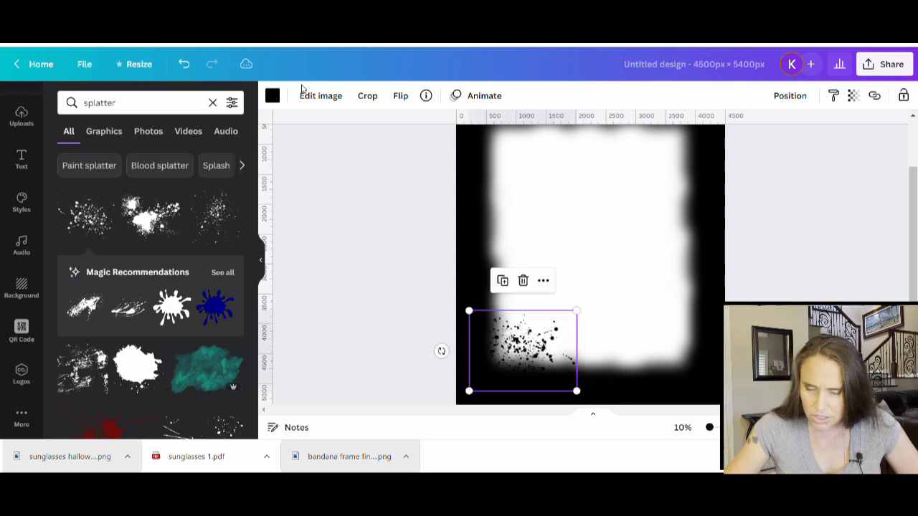
click(272, 96)
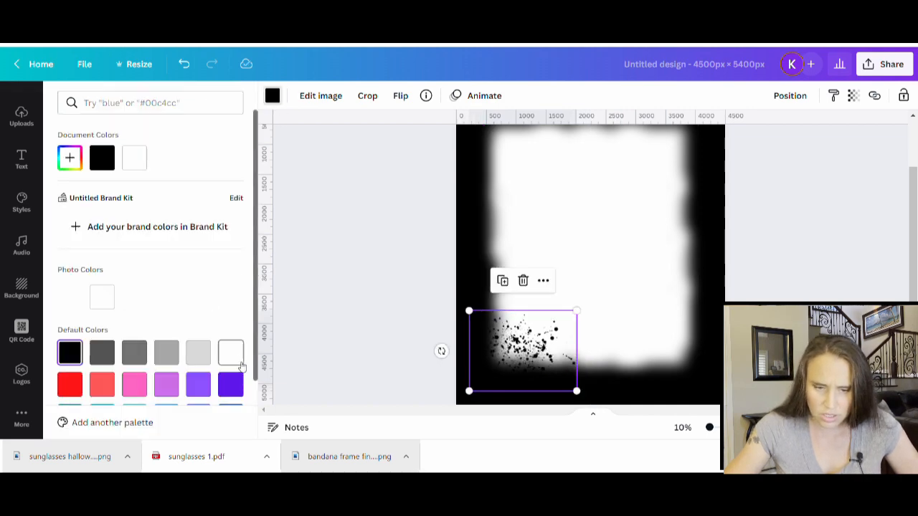
click(231, 352)
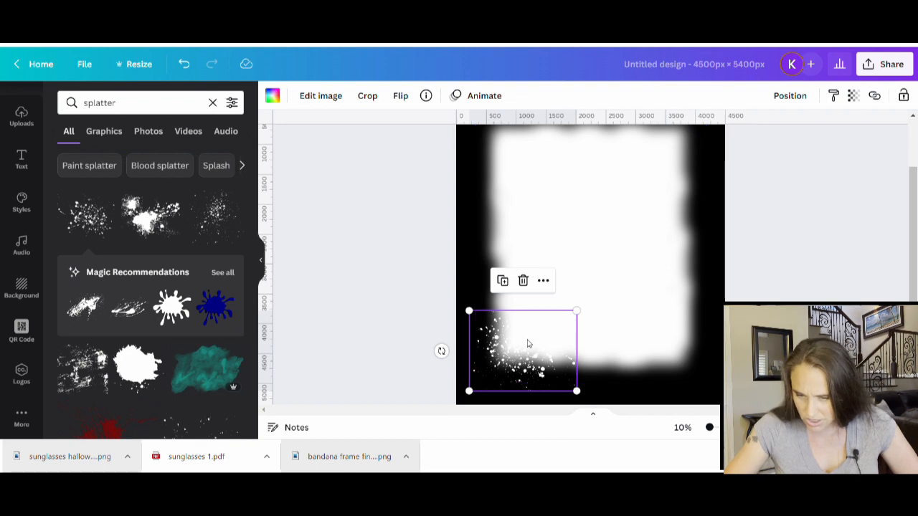
- Stack overlapping copies of the white splatter up the white shape's left edge to its upper-left corner
drag(528, 344, 518, 291)
key(ctrl+d)
key(ctrl+d)
key(ctrl+d)
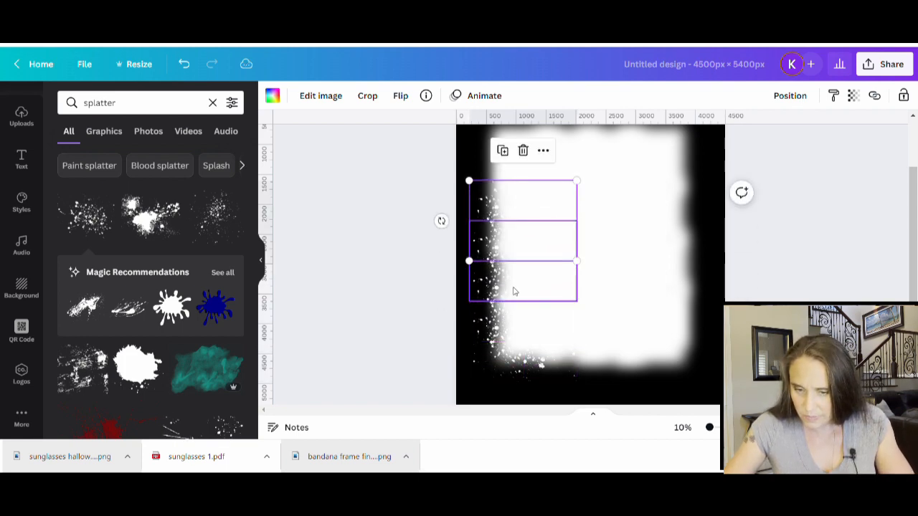
scroll(568, 310, up, 2)
key(ctrl+d)
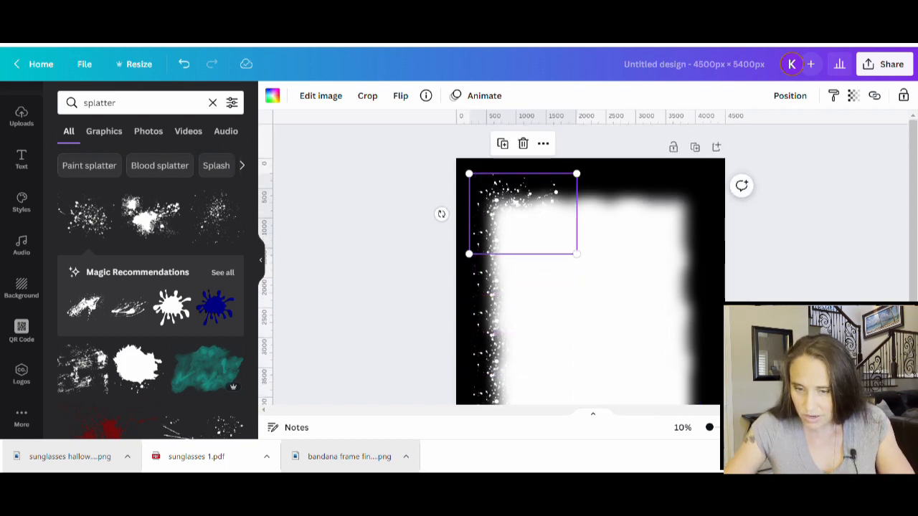
- Continue the overlapping splatter copies along the upper edge and around the remaining sides of the white shape
key(ctrl+d)
drag(514, 178, 536, 218)
key(ctrl+d)
key(ctrl+d)
key(ctrl+d)
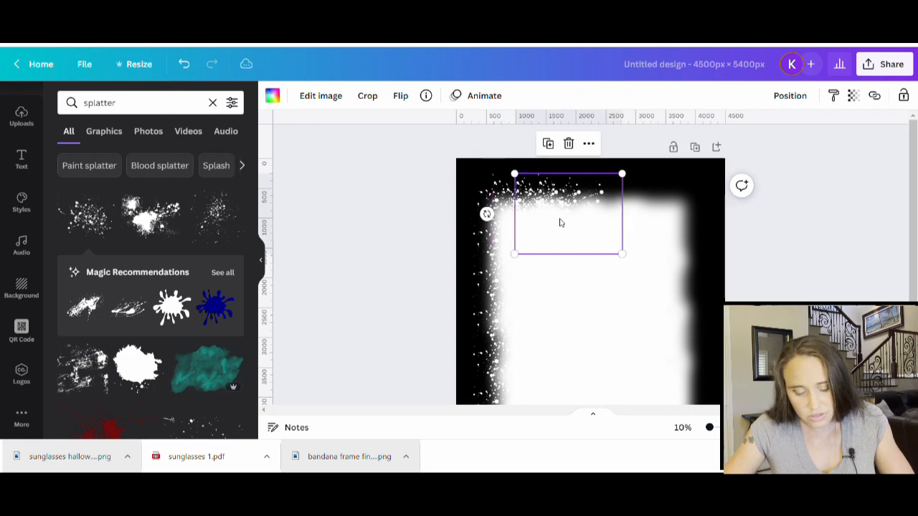
key(ctrl+d)
key(ctrl+d)
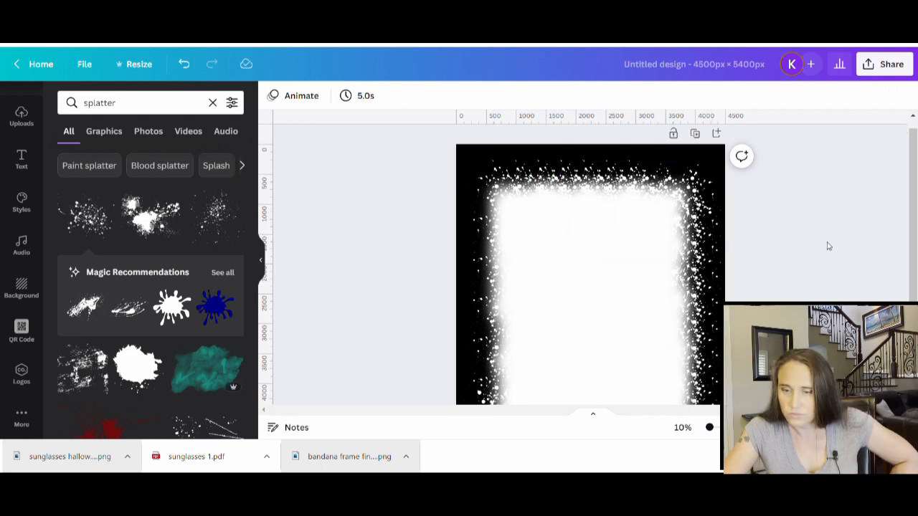
scroll(828, 246, down, 2)
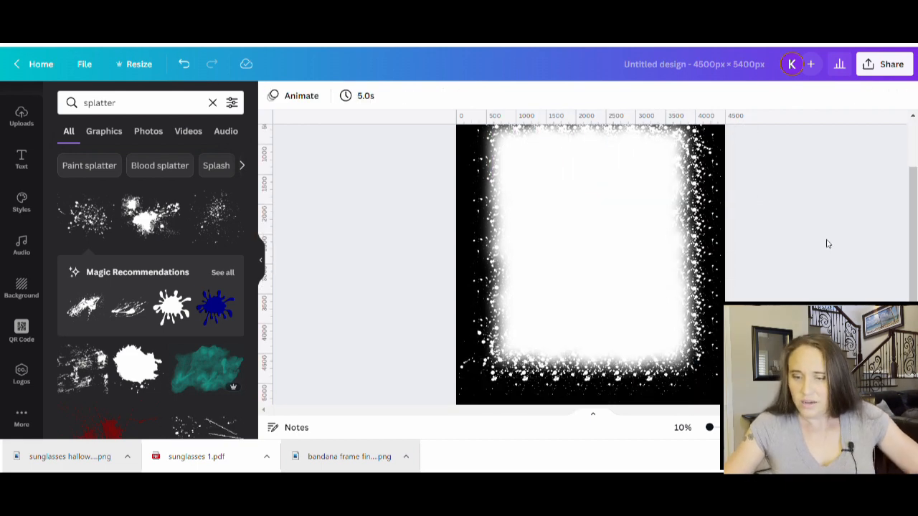
scroll(830, 245, up, 2)
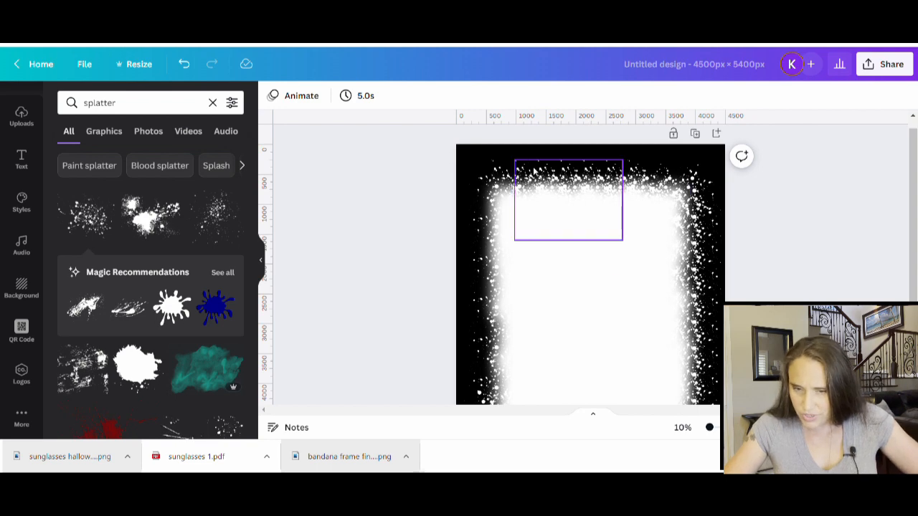
- Flip two splatter copies along the upper edge and adjust the position of the right-hand one to vary the pattern
click(534, 170)
click(402, 98)
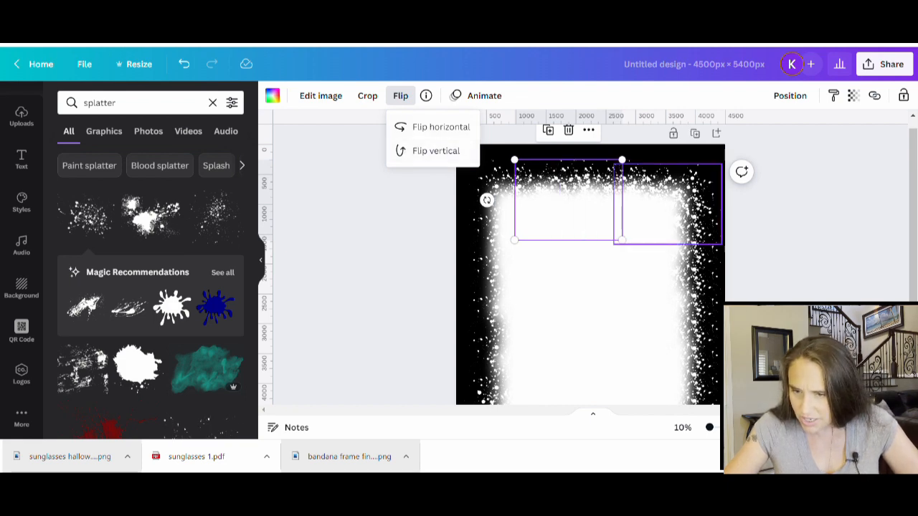
drag(630, 175, 598, 187)
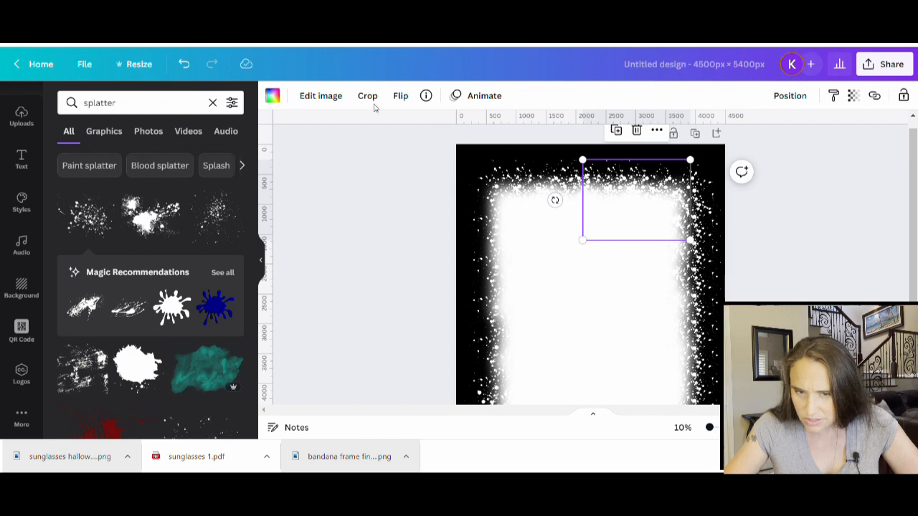
click(399, 98)
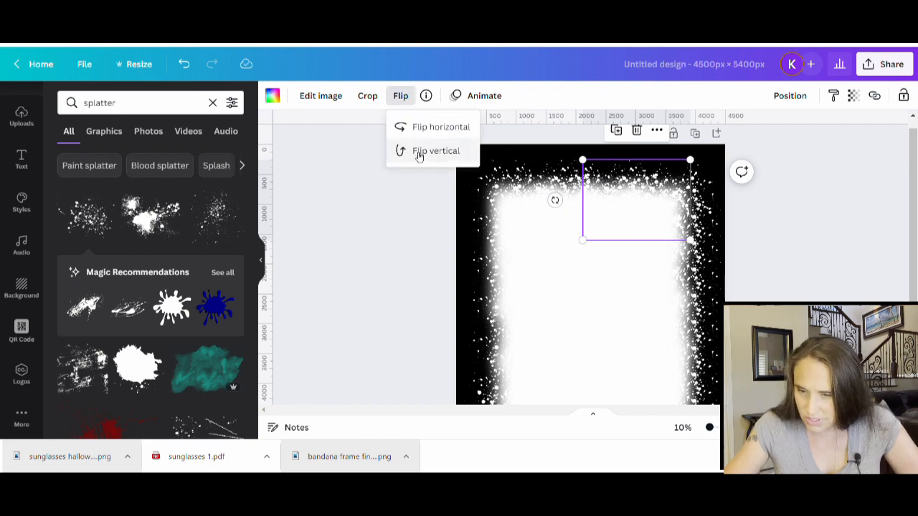
click(405, 300)
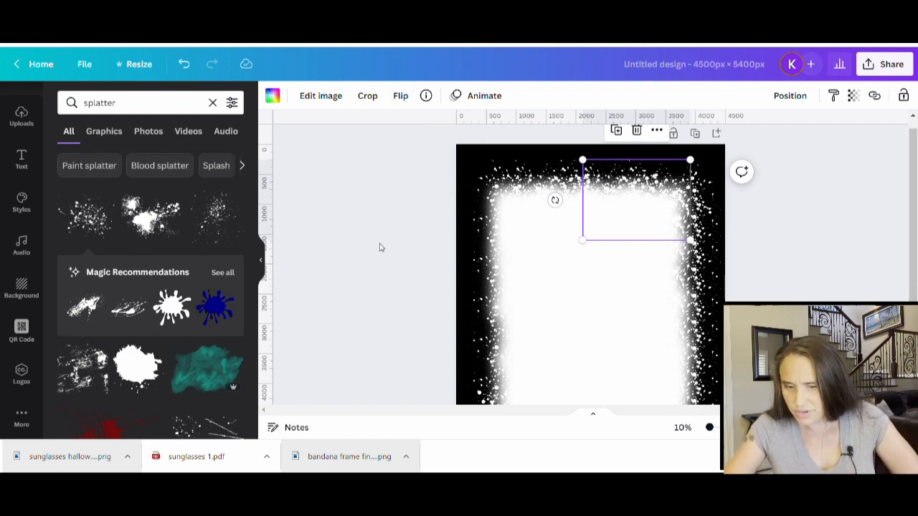
- Flip two splatter copies along the white shape's left edge and shift each slightly outward to vary the pattern
click(479, 258)
click(398, 98)
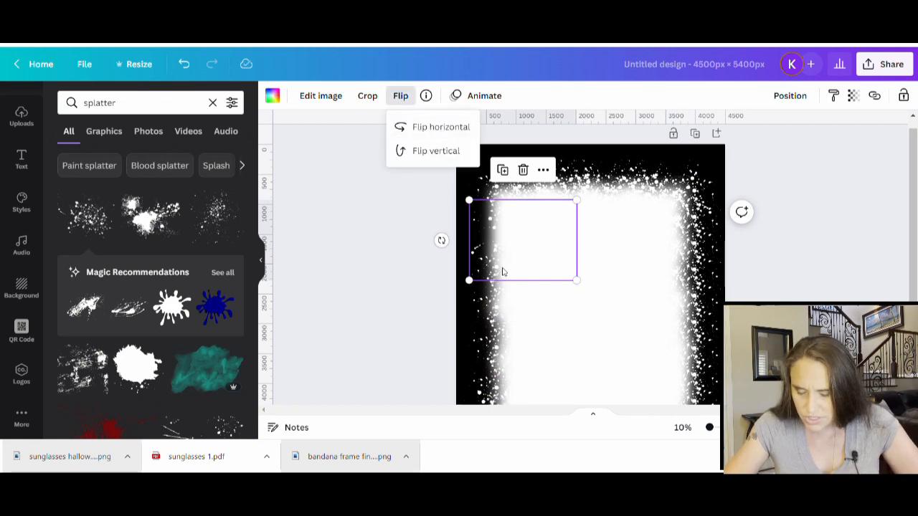
drag(520, 253, 512, 251)
click(561, 344)
scroll(526, 284, down, 1)
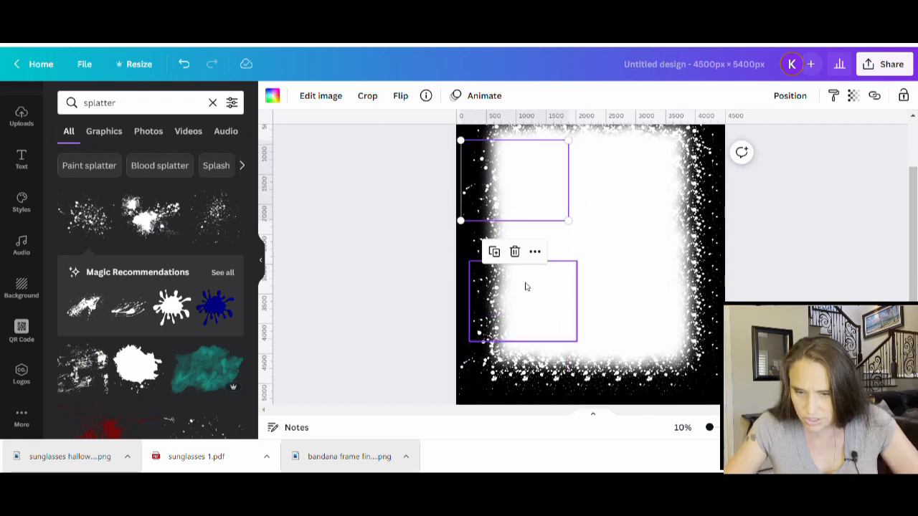
click(402, 97)
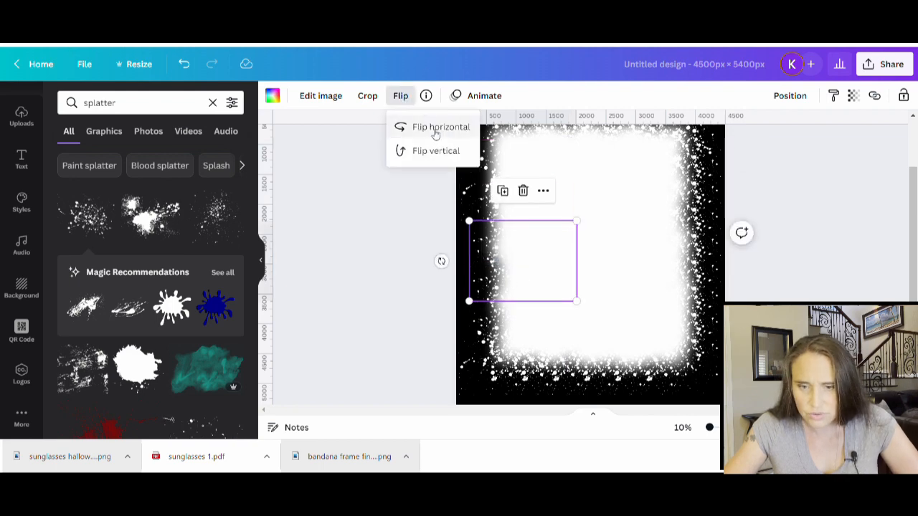
drag(543, 296, 535, 277)
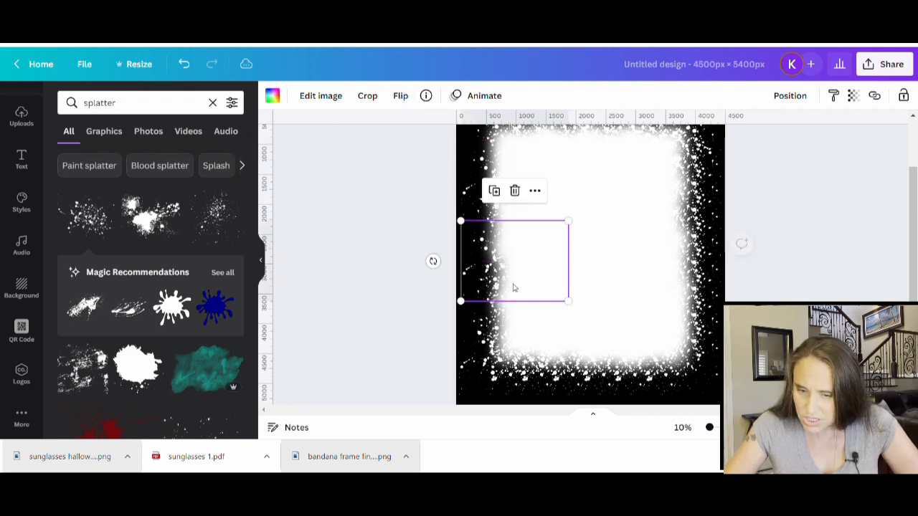
click(414, 306)
scroll(858, 239, up, 2)
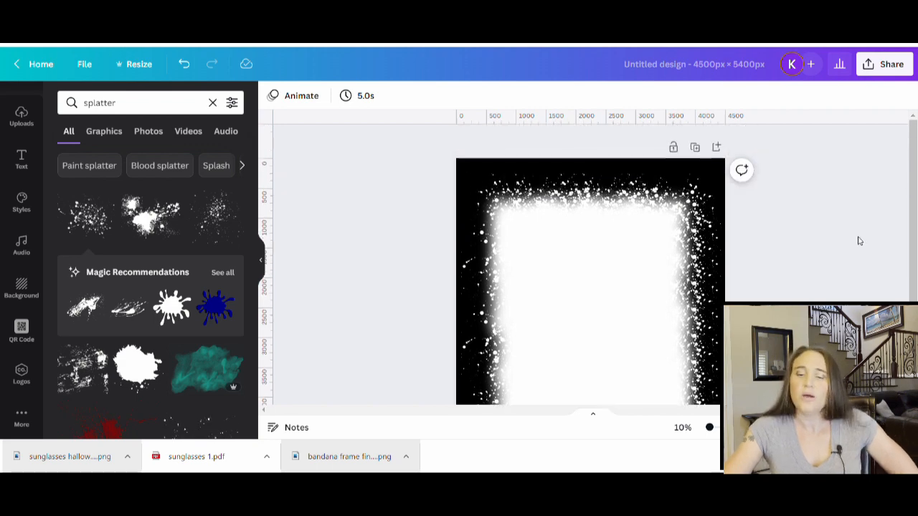
- Flip the middle, lower and upper splatter copies along the white shape's right edge to break up the repetition
scroll(860, 238, down, 1)
drag(678, 283, 686, 240)
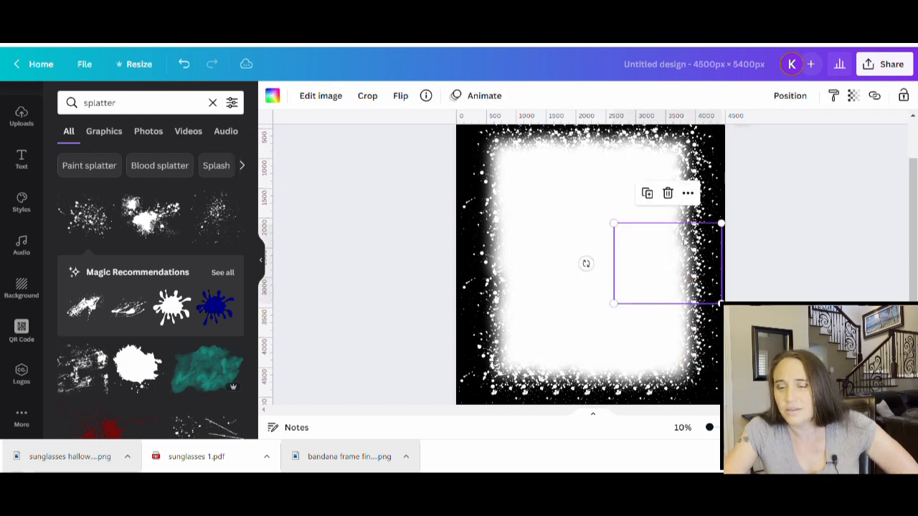
click(400, 96)
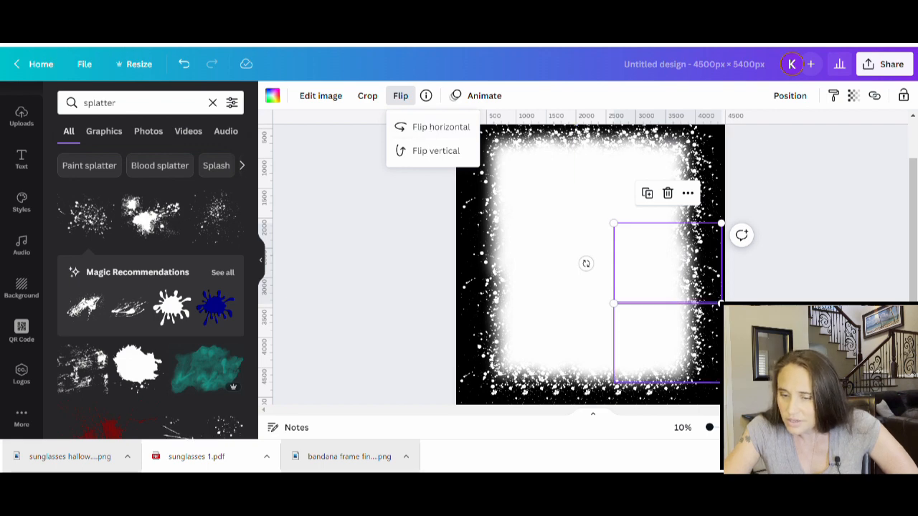
click(668, 340)
click(397, 96)
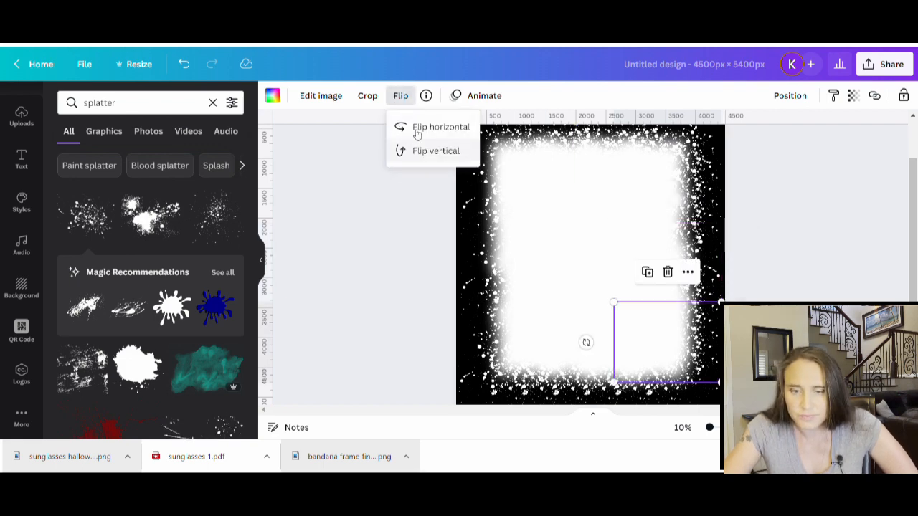
click(804, 233)
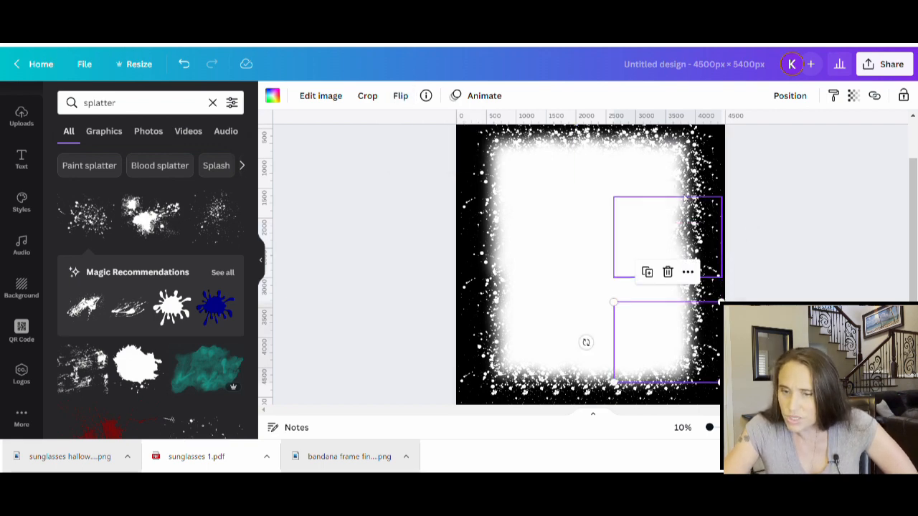
click(672, 171)
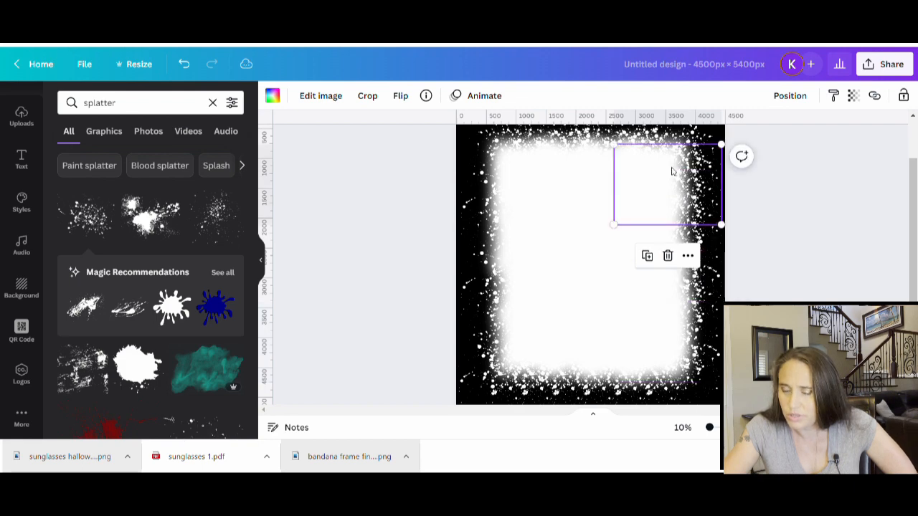
click(396, 97)
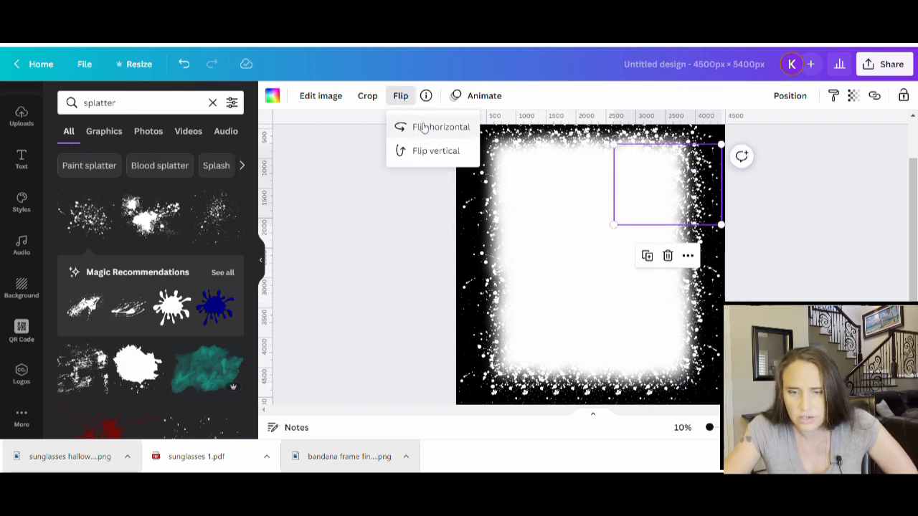
click(393, 235)
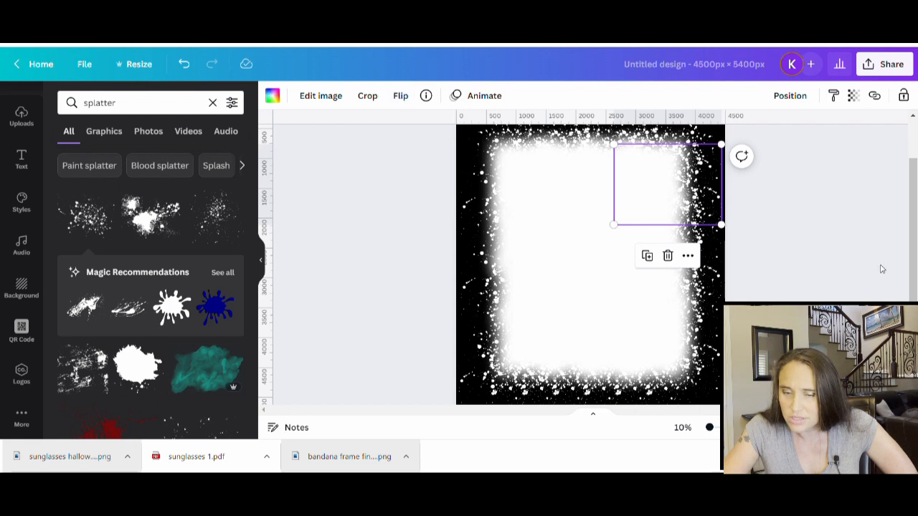
click(886, 270)
- Select the white shape together with all the surrounding splatter copies and group them
scroll(839, 242, up, 2)
scroll(840, 242, down, 2)
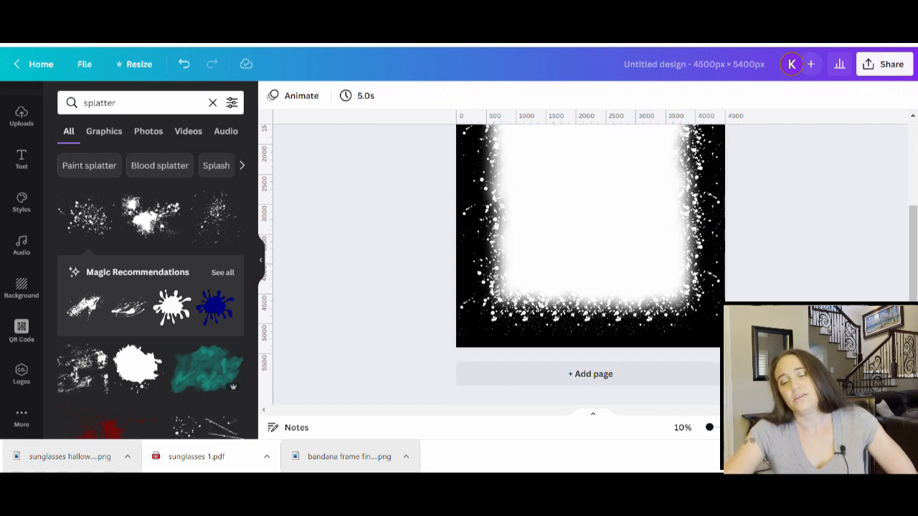
scroll(513, 201, up, 2)
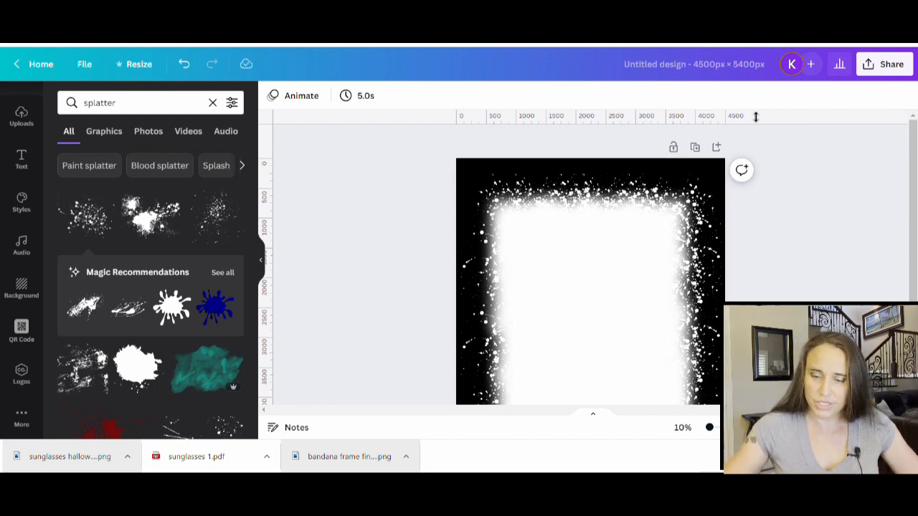
scroll(643, 255, down, 2)
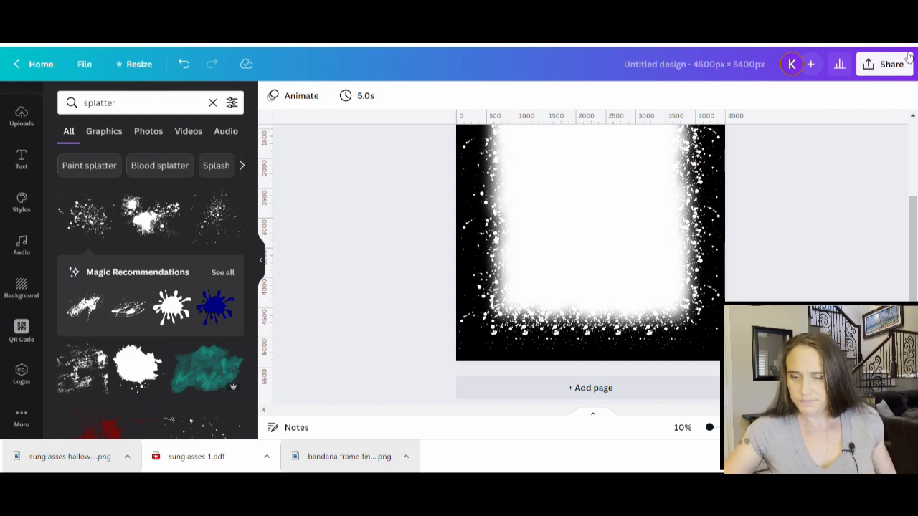
scroll(870, 188, up, 3)
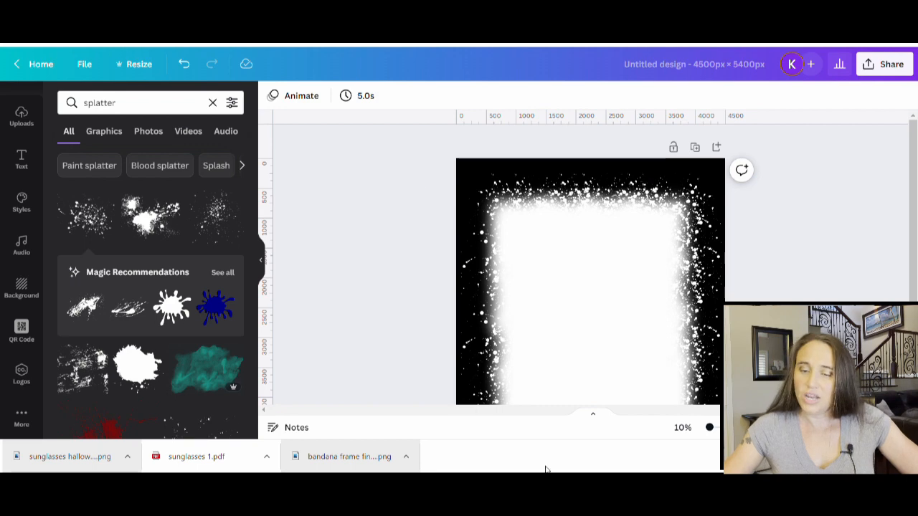
scroll(784, 143, down, 3)
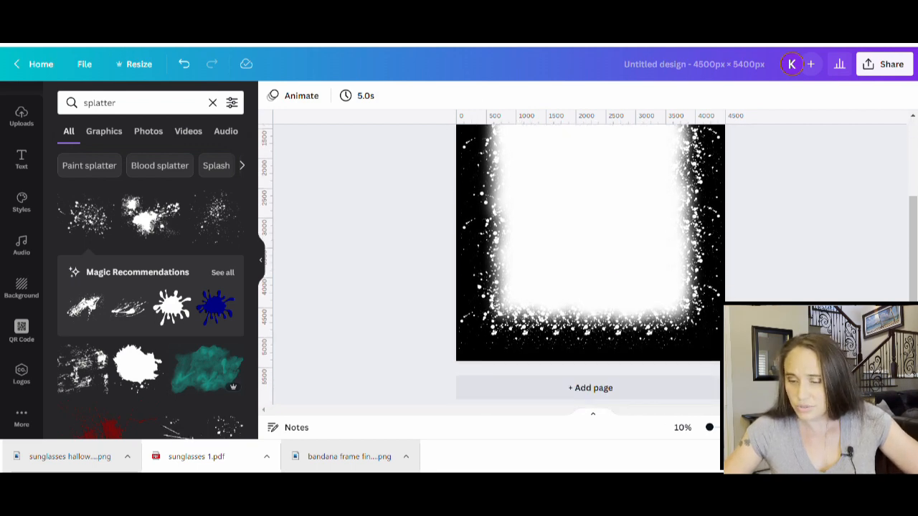
drag(744, 351, 364, 63)
scroll(746, 201, up, 3)
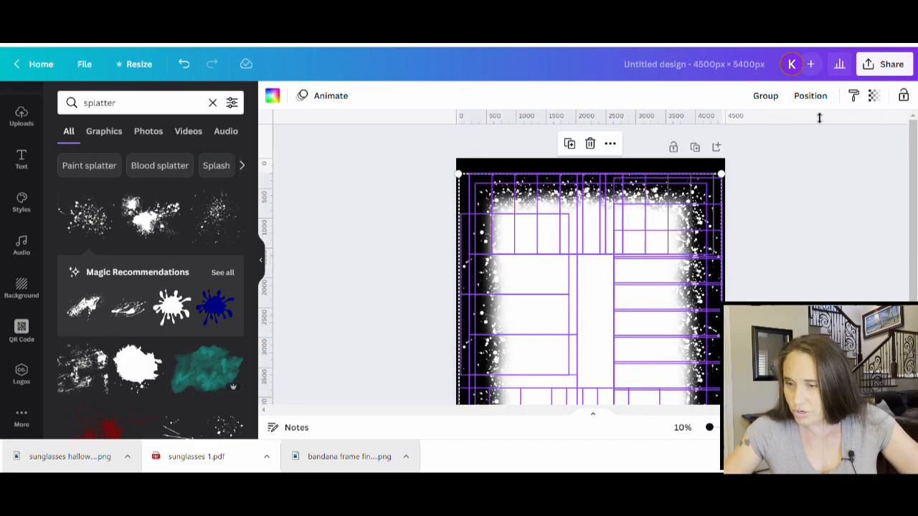
click(783, 101)
click(803, 250)
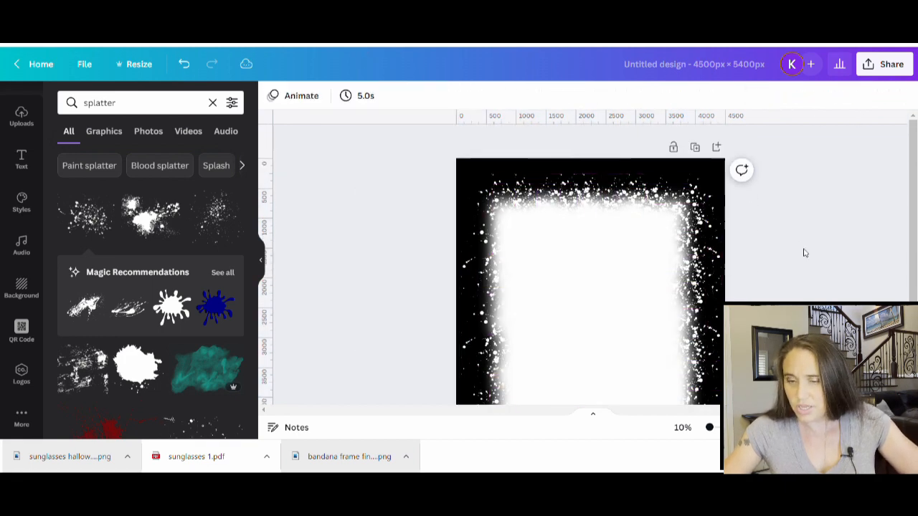
- Reposition the grouped white shape and splatters so the group sits horizontally centred within the black page
click(552, 321)
drag(553, 322, 528, 306)
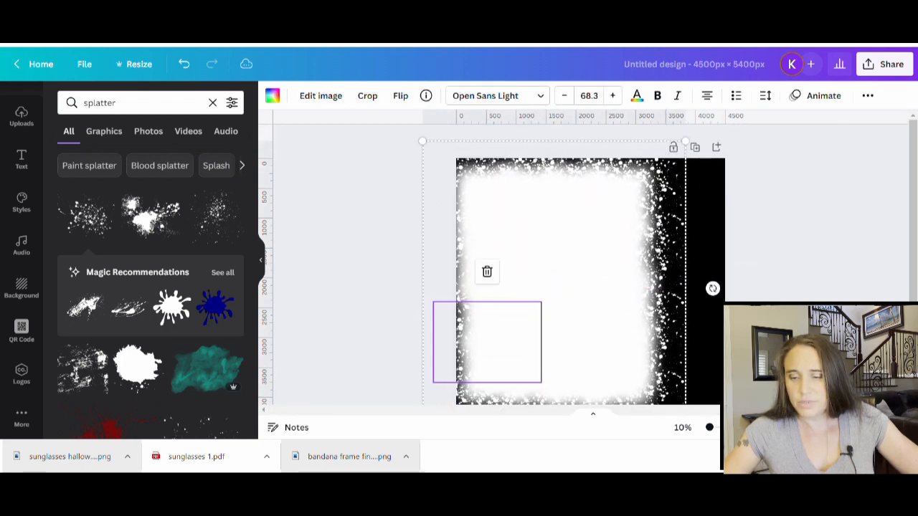
scroll(595, 232, down, 2)
drag(502, 199, 586, 294)
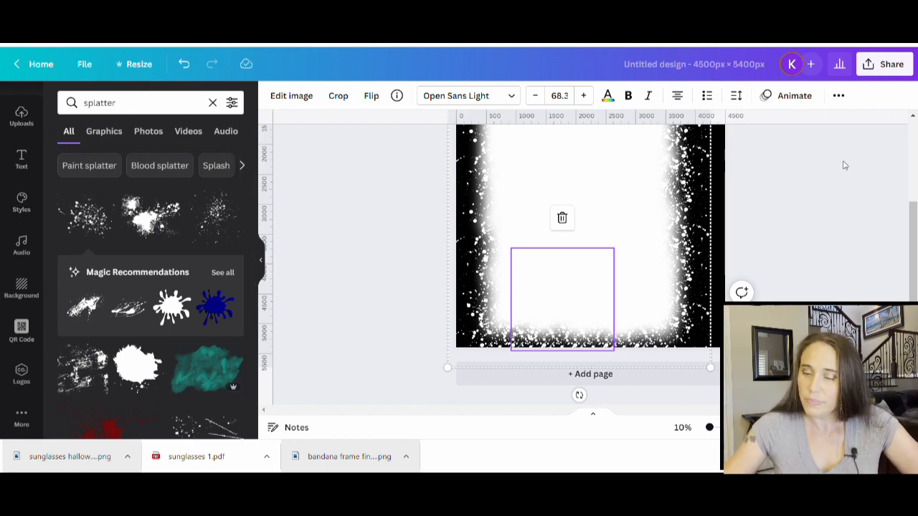
scroll(811, 166, up, 5)
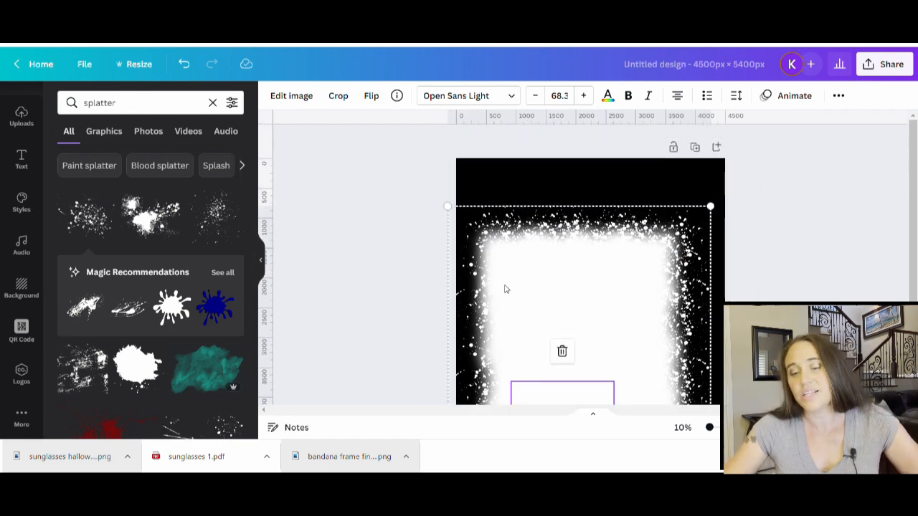
drag(505, 288, 514, 249)
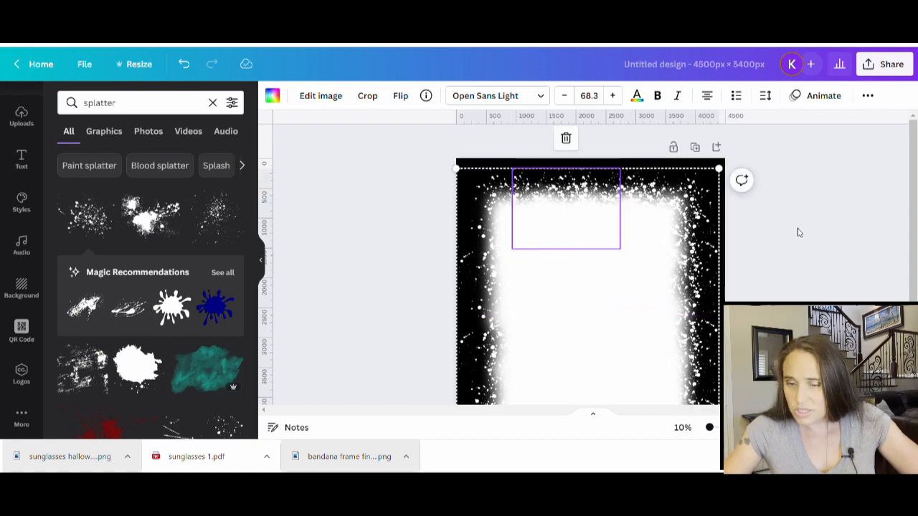
scroll(803, 226, down, 4)
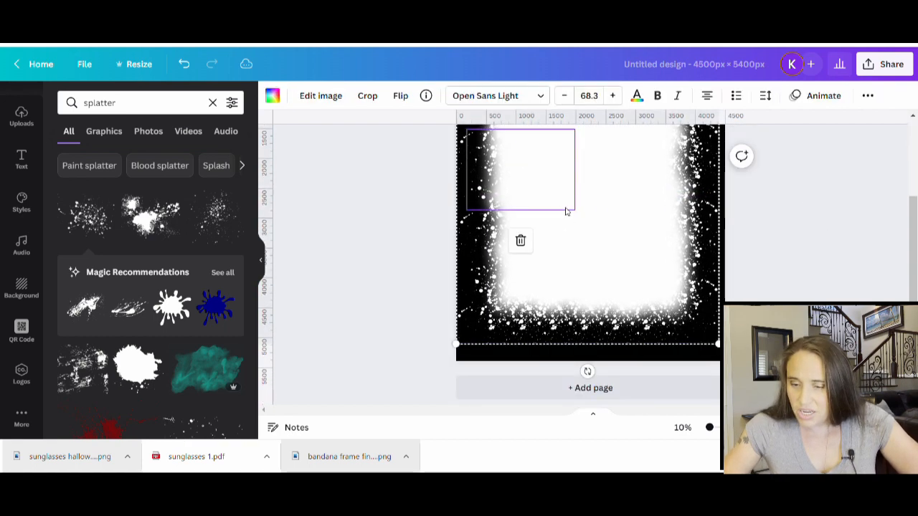
drag(565, 208, 572, 211)
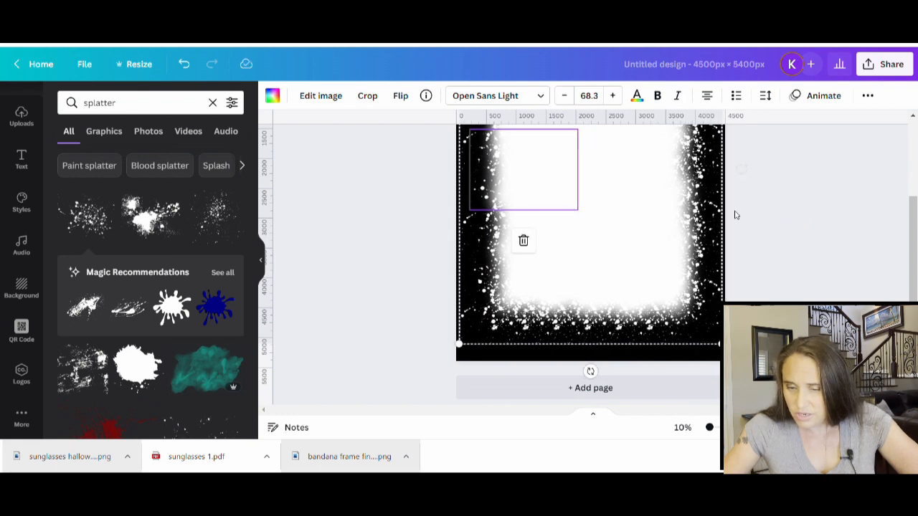
click(886, 253)
scroll(896, 258, up, 2)
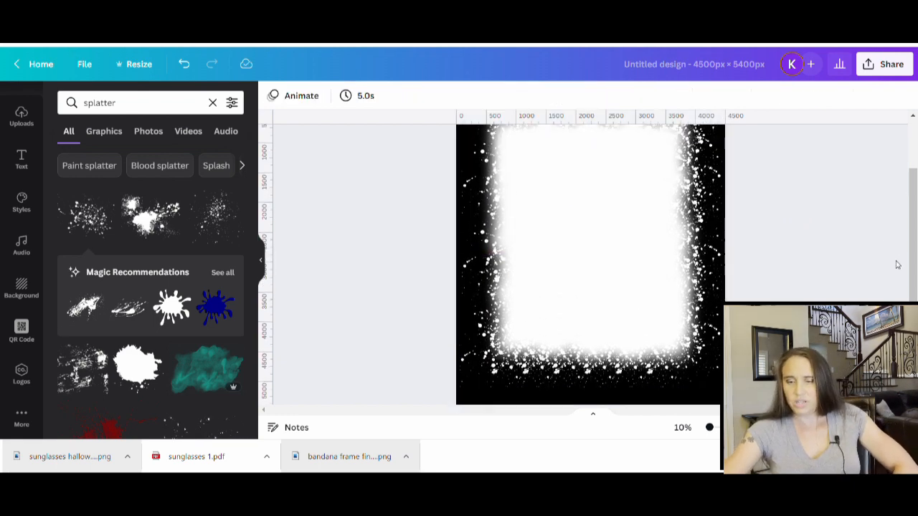
scroll(900, 255, down, 1)
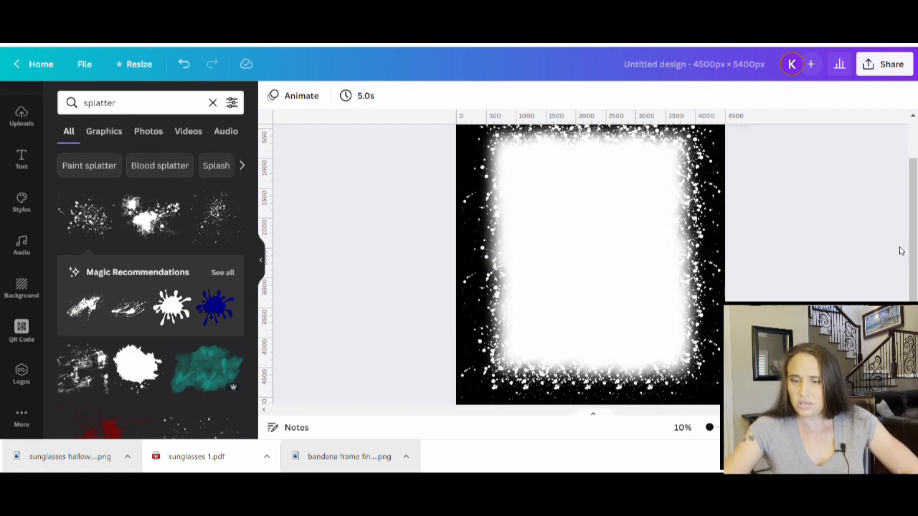
- Search the elements library for "messy bun" and limit the results to graphics
click(23, 167)
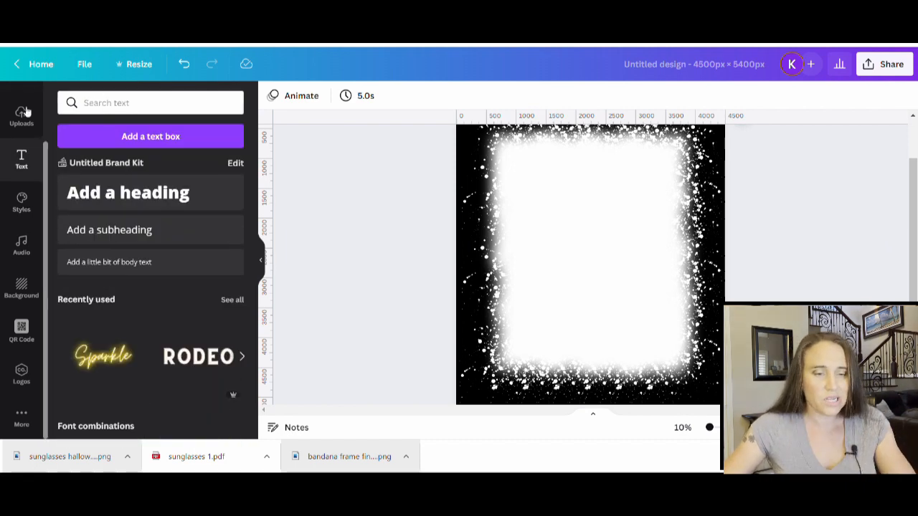
click(23, 114)
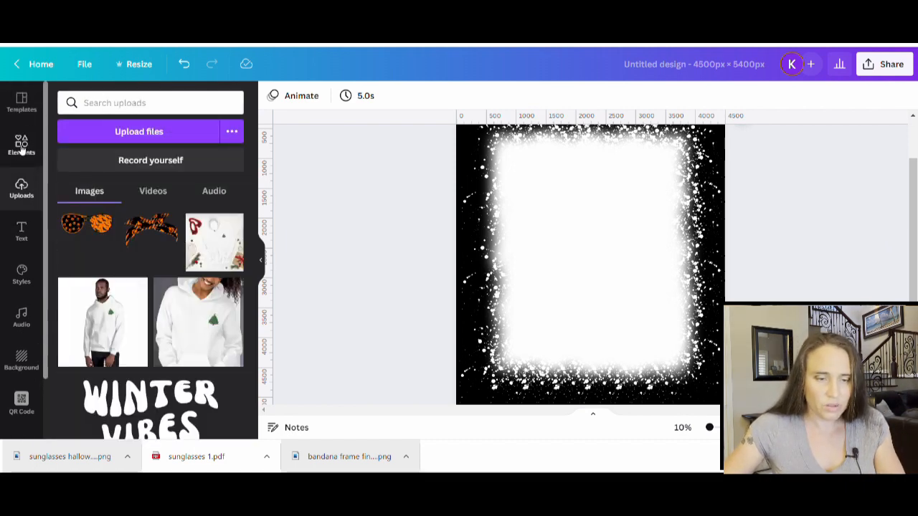
click(21, 147)
text(m)
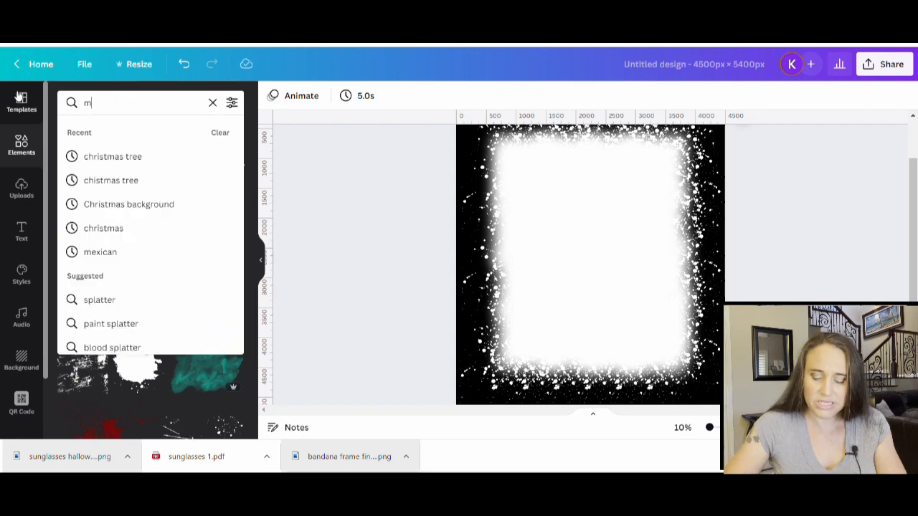
text(essy bun)
key(Return)
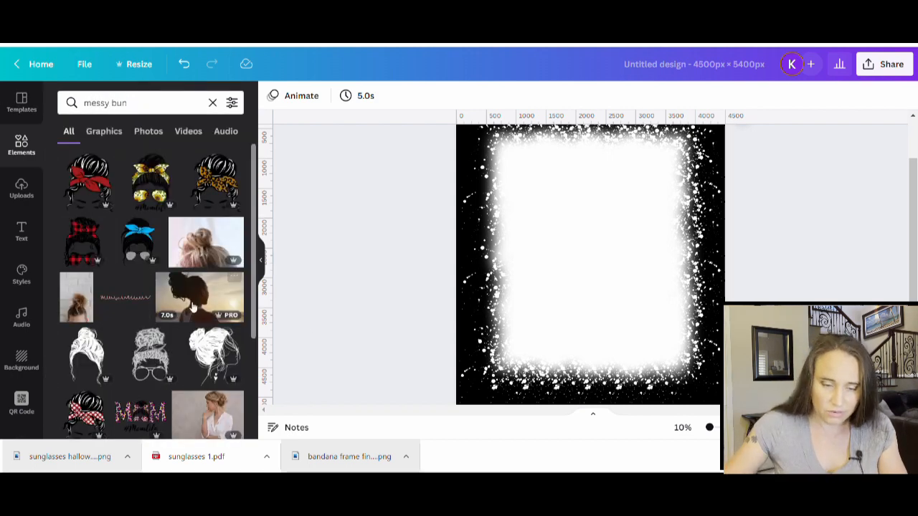
click(113, 129)
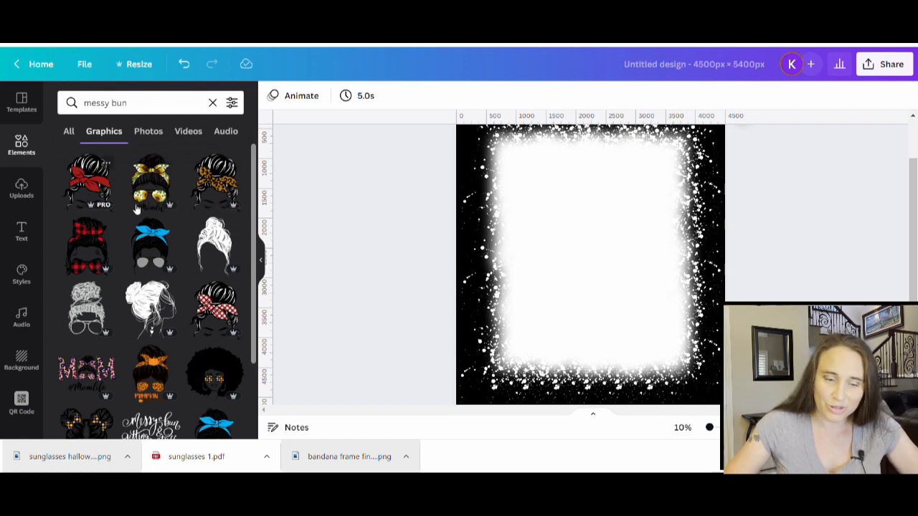
- Add the messy bun graphic with closed eyes and loose strands to the white area
scroll(157, 258, down, 1)
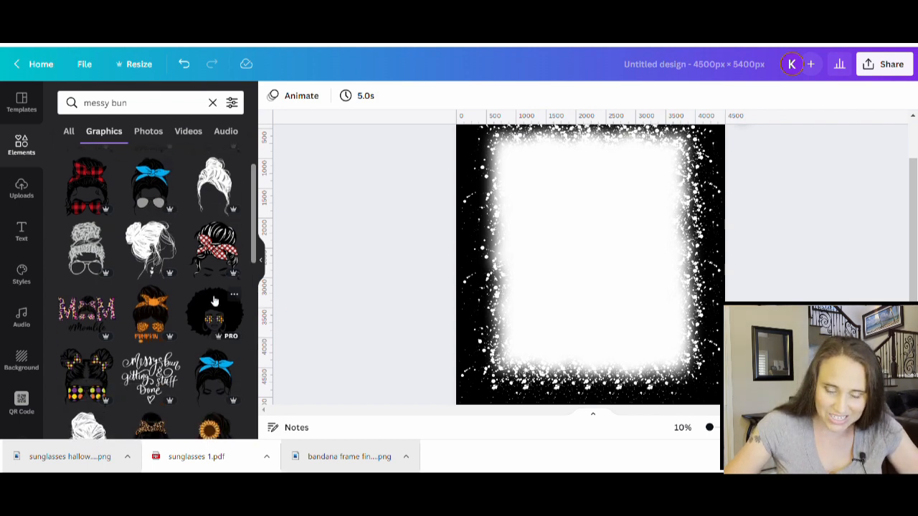
scroll(197, 161, down, 2)
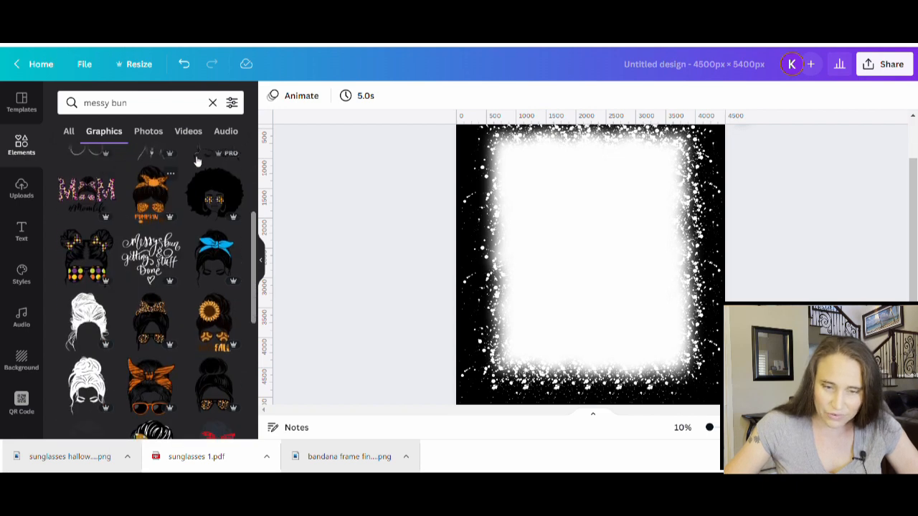
scroll(146, 193, down, 1)
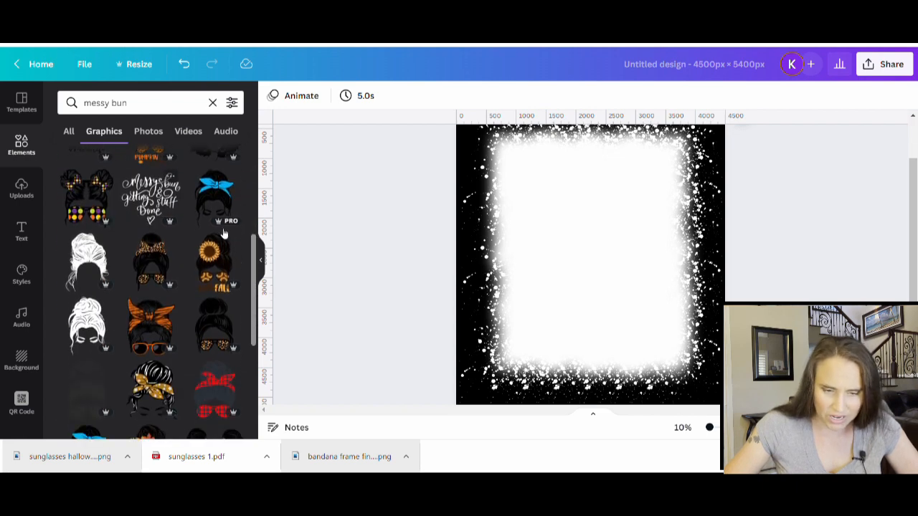
scroll(192, 238, down, 1)
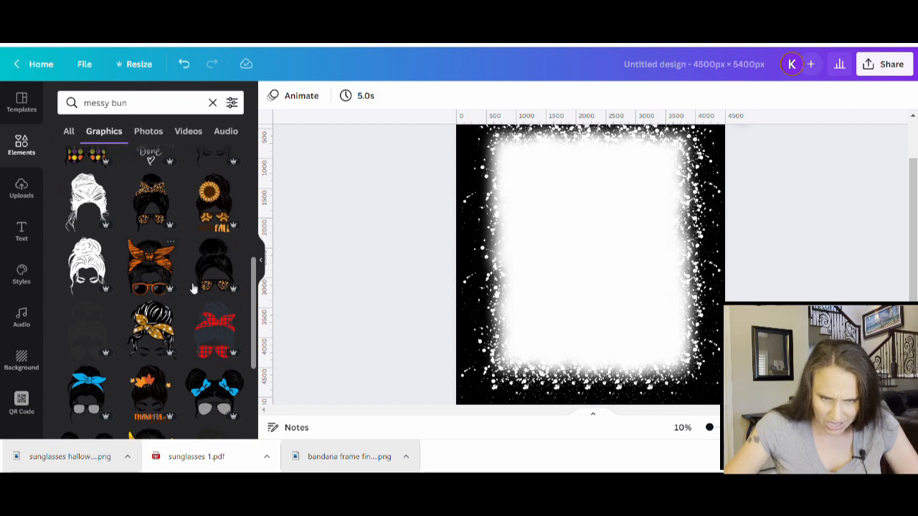
click(92, 261)
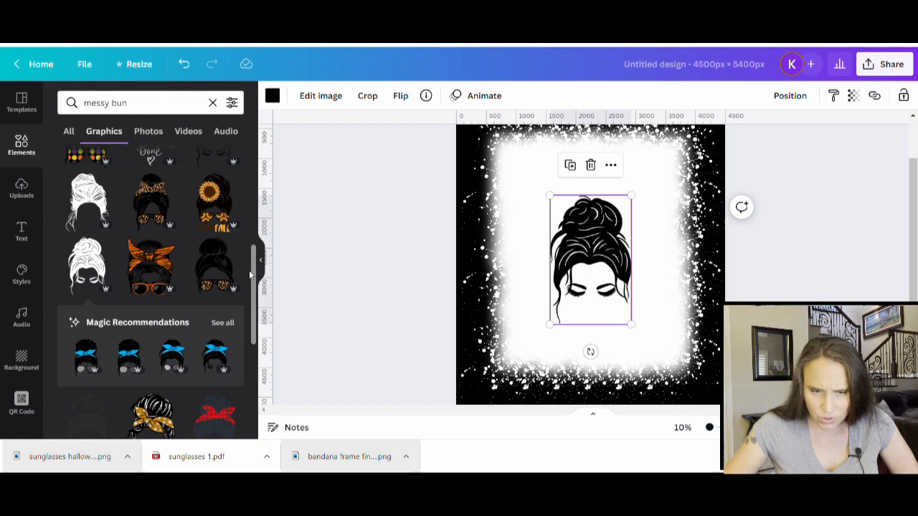
scroll(120, 256, down, 3)
scroll(186, 268, down, 2)
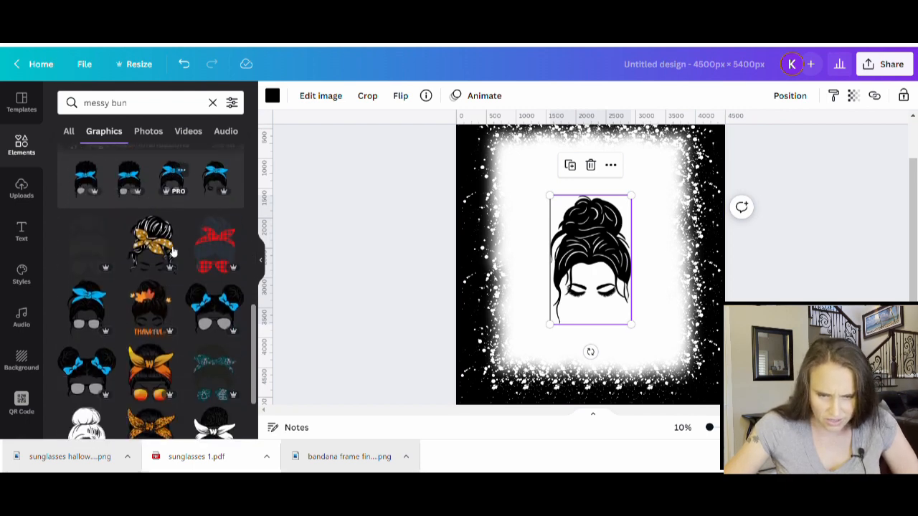
scroll(164, 303, down, 2)
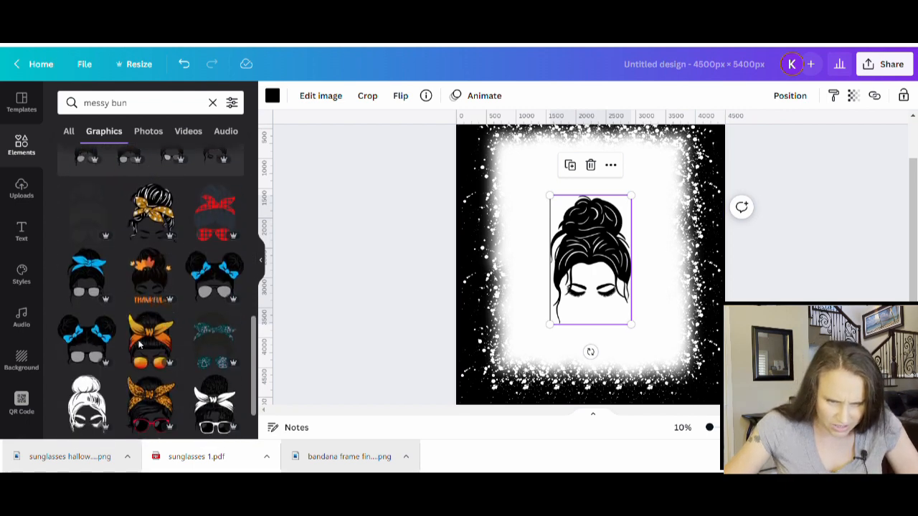
click(87, 198)
key(Delete)
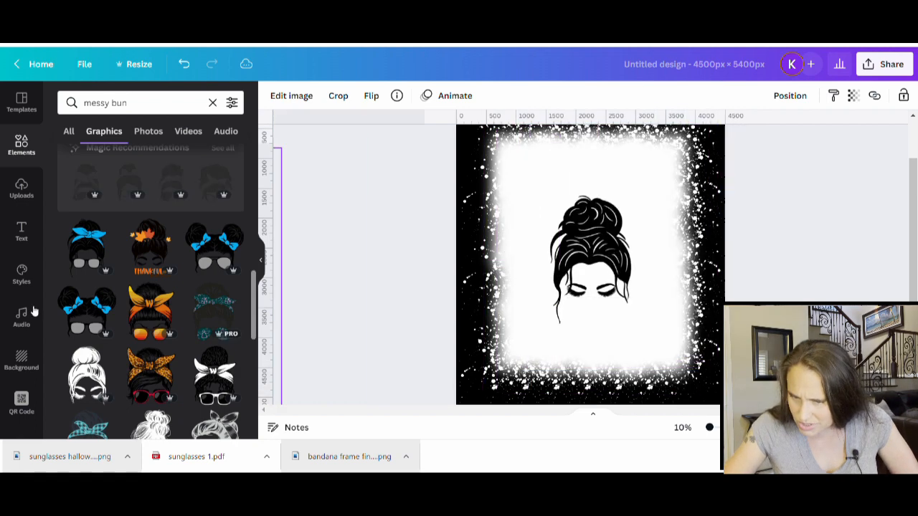
- Add the smooth top-knot bun graphic with bold lashes and place the two bun graphics side by side in the white area
scroll(165, 344, down, 1)
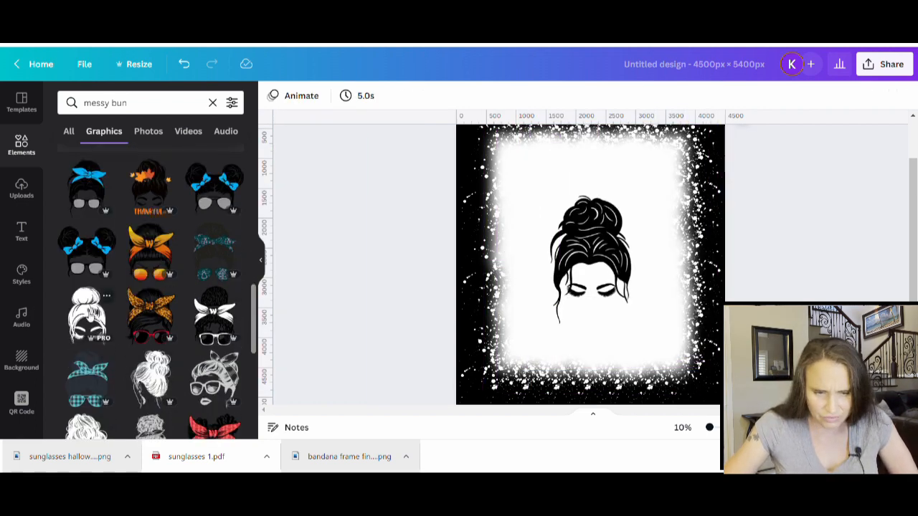
click(89, 313)
drag(590, 273, 530, 241)
drag(677, 239, 653, 251)
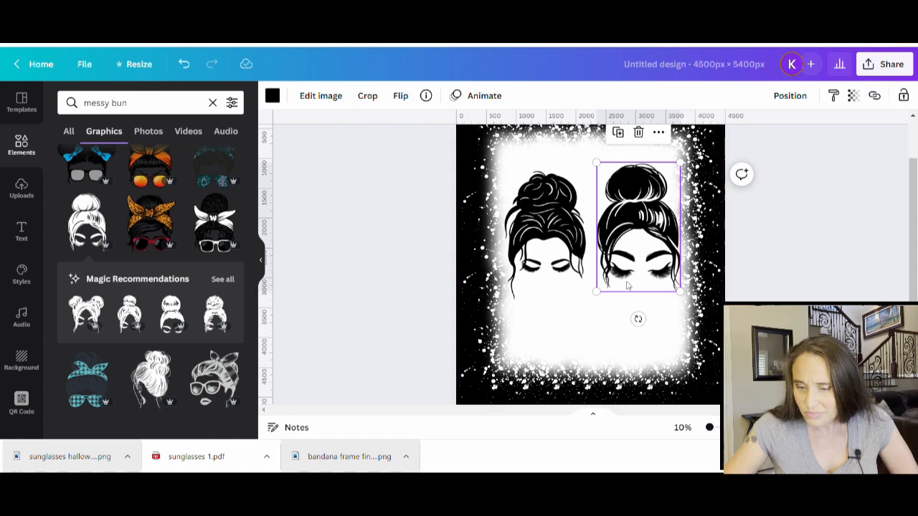
- Delete the first bun graphic with the thin closed eyes
click(541, 266)
key(Delete)
scroll(177, 337, down, 5)
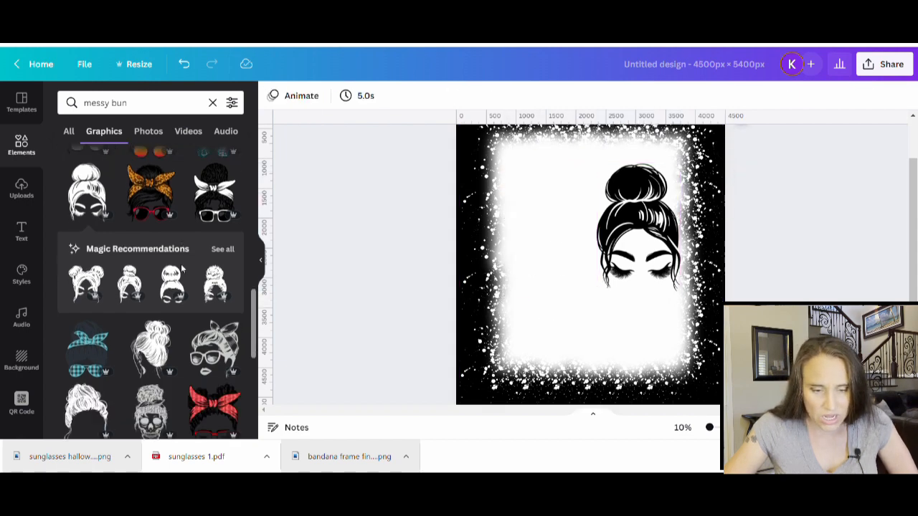
scroll(177, 337, down, 5)
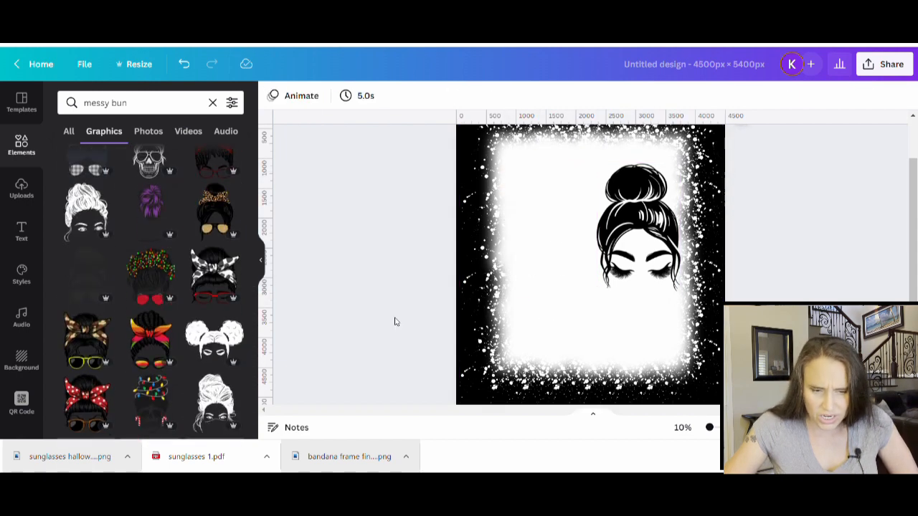
- Enlarge the top-knot bun graphic and centre it within the white shape
drag(662, 245, 588, 239)
drag(611, 291, 633, 330)
drag(566, 276, 584, 271)
click(793, 283)
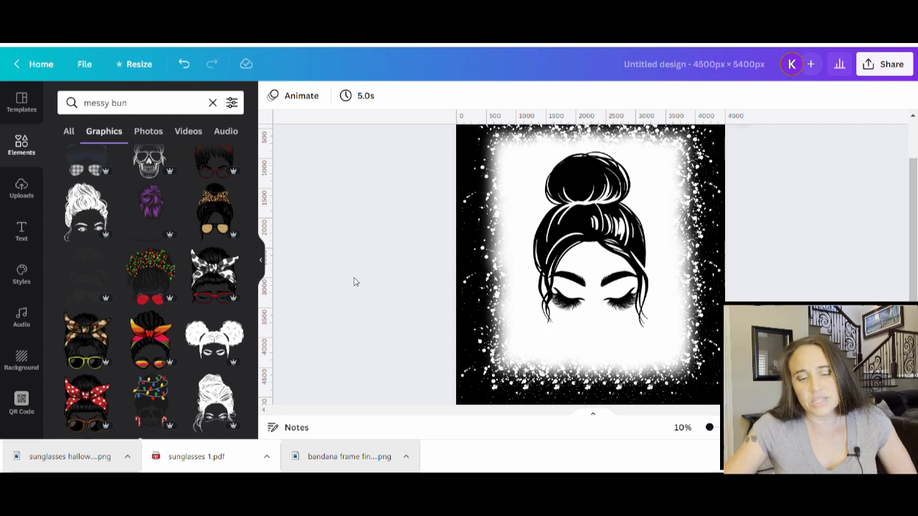
- Add the uploaded orange-and-black Halloween bandana and fit it across the hair at the base of the bun, matching the hair's width
click(22, 188)
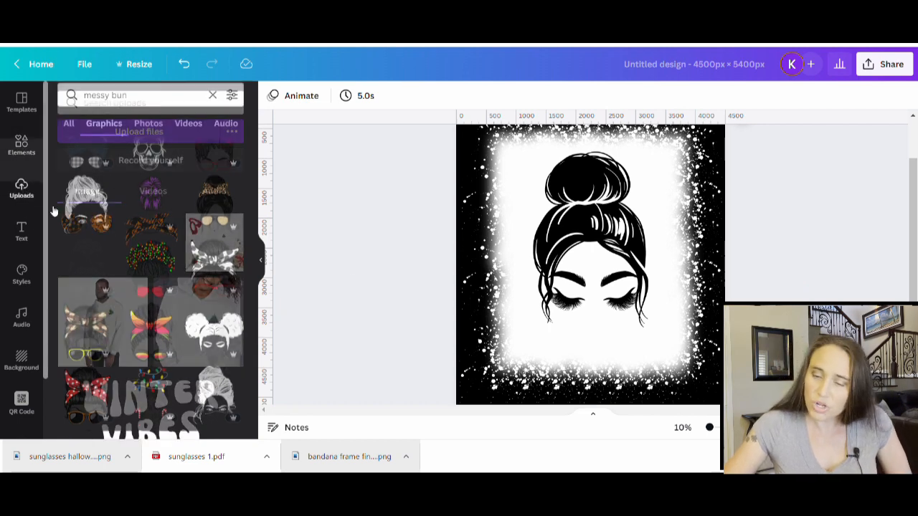
click(149, 241)
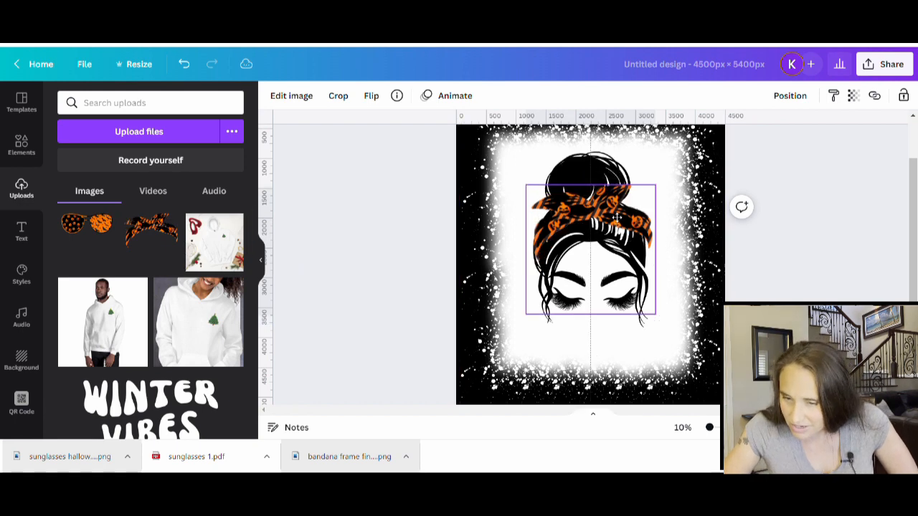
drag(616, 217, 612, 207)
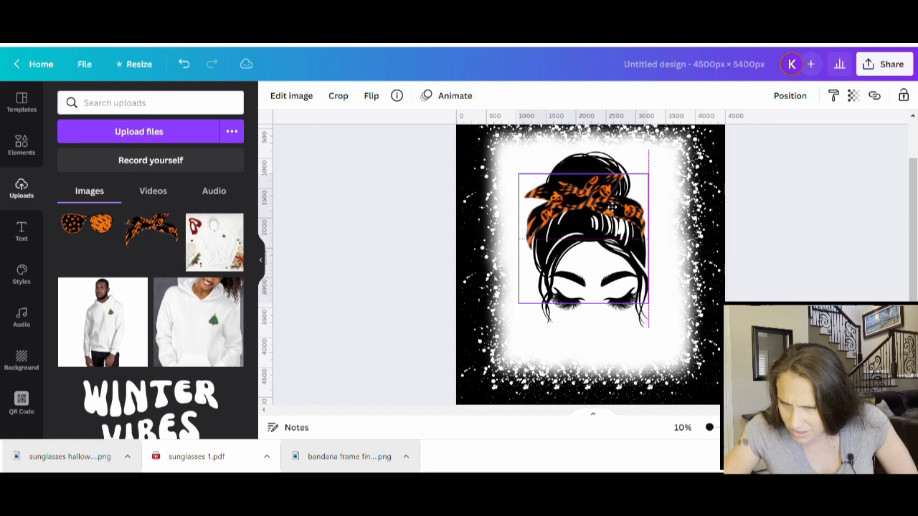
drag(611, 208, 611, 208)
drag(521, 310, 522, 300)
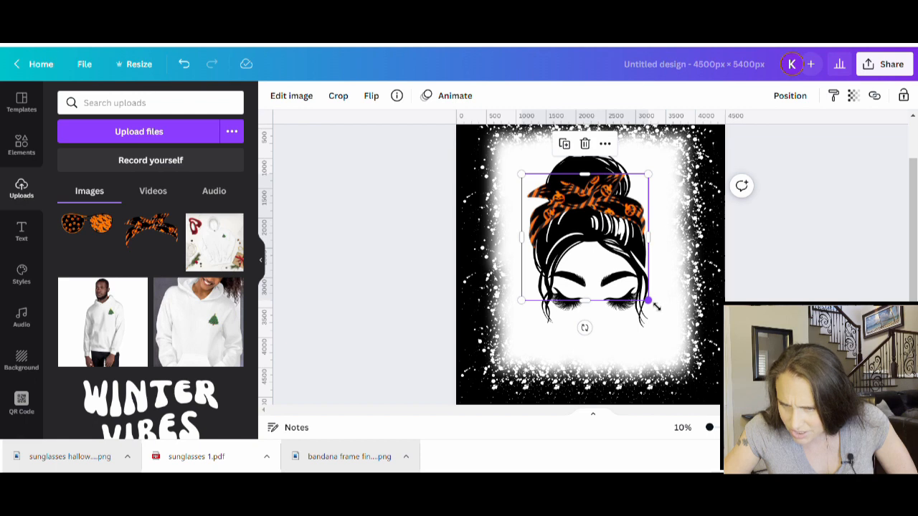
drag(654, 307, 656, 309)
click(781, 208)
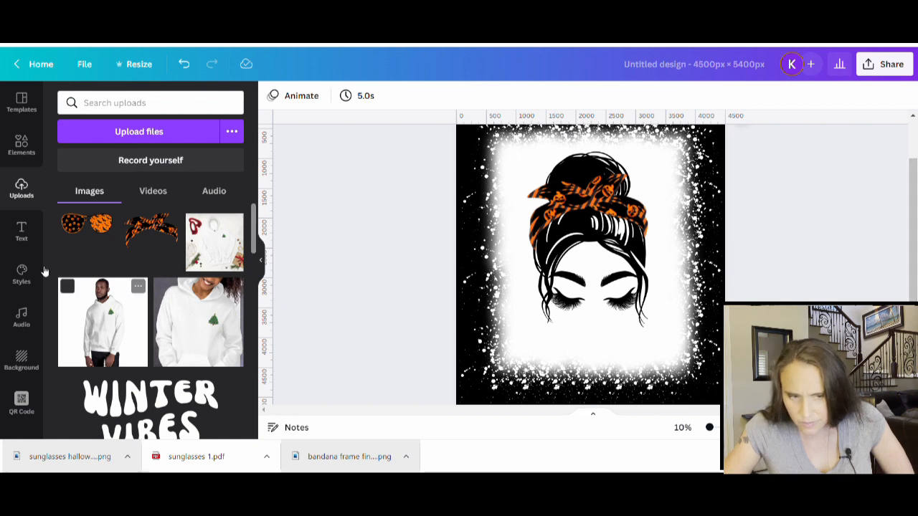
- Add the uploaded Halloween sunglasses, position them over the closed eyes and crop away the empty area beneath them
click(81, 231)
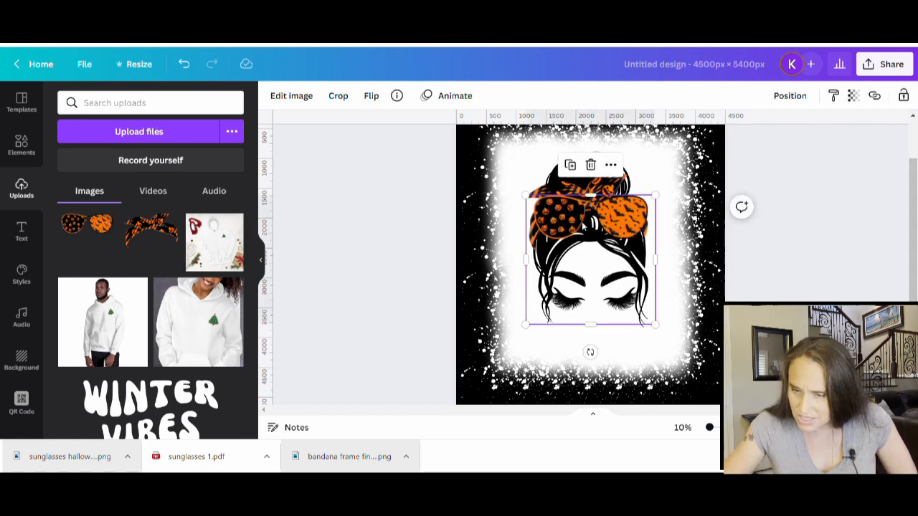
drag(610, 230, 605, 286)
scroll(592, 345, down, 2)
click(261, 259)
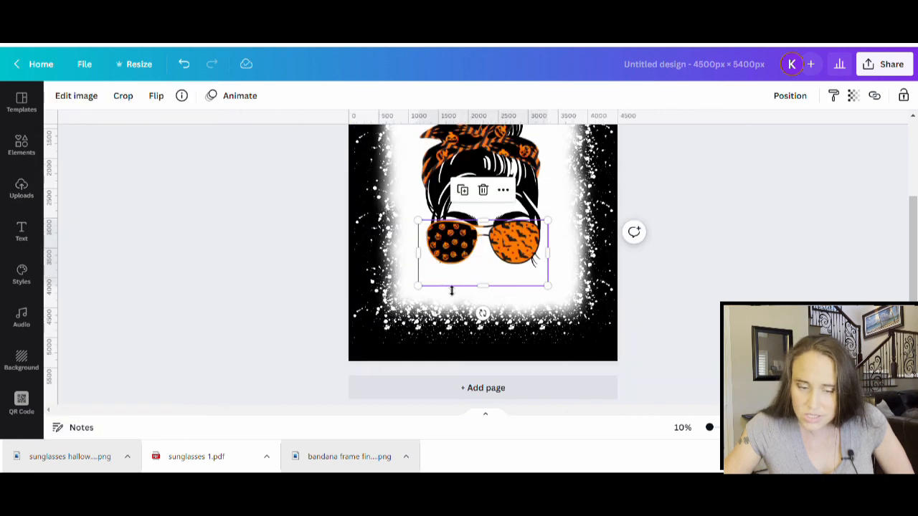
- Shrink the sunglasses to the width of the face and nudge them into alignment over the eyes
drag(424, 292, 431, 283)
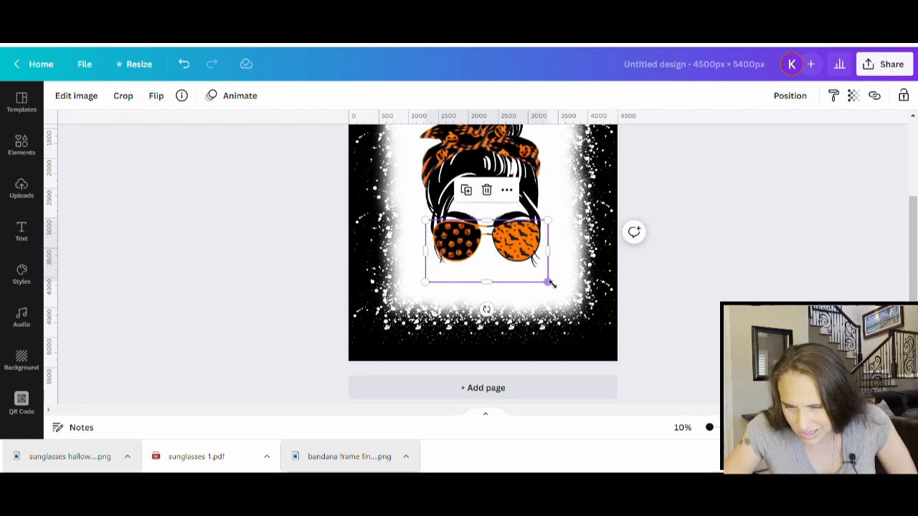
drag(547, 282, 554, 287)
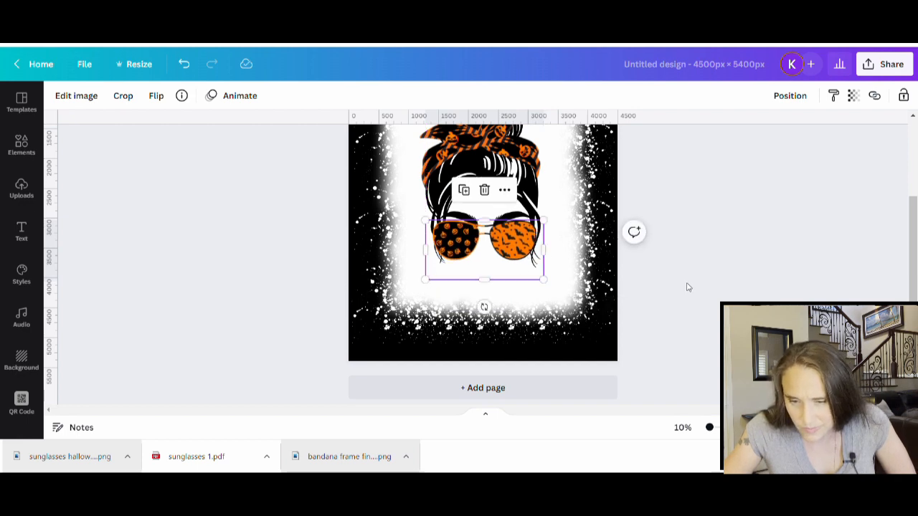
click(743, 283)
drag(530, 256, 527, 255)
click(727, 266)
scroll(735, 273, up, 3)
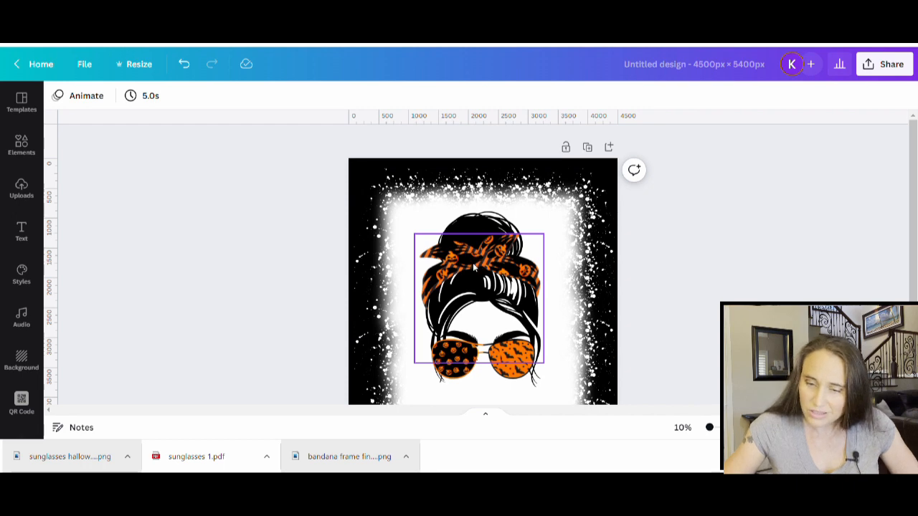
- Search the graphics library for "scull" and look through the results for a simple skull graphic
click(21, 145)
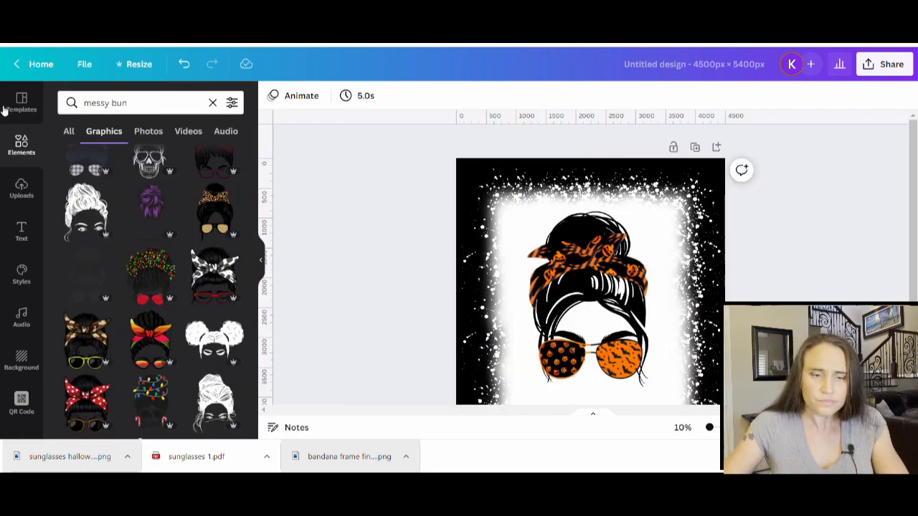
text(scull)
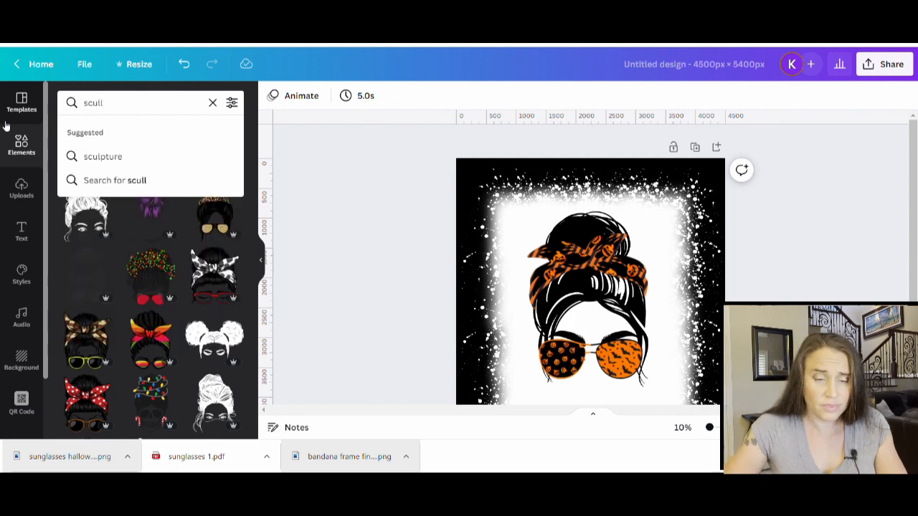
key(Return)
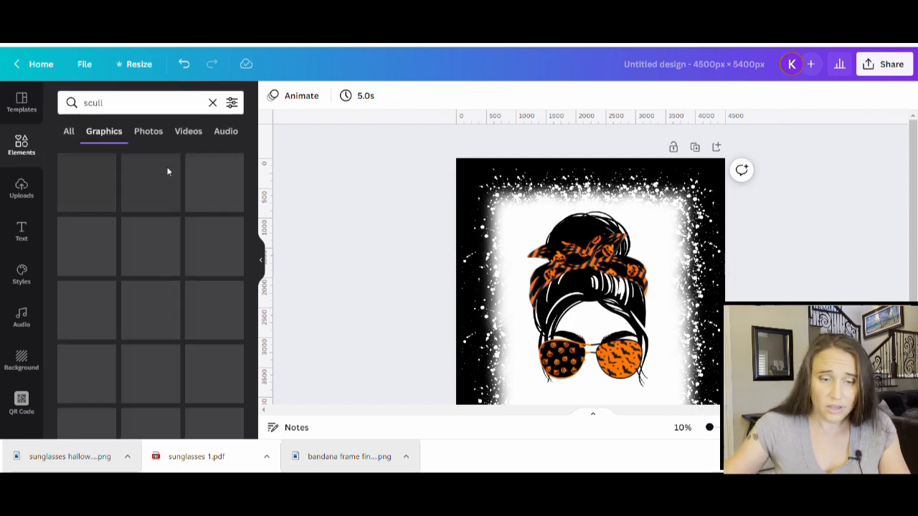
scroll(165, 215, down, 3)
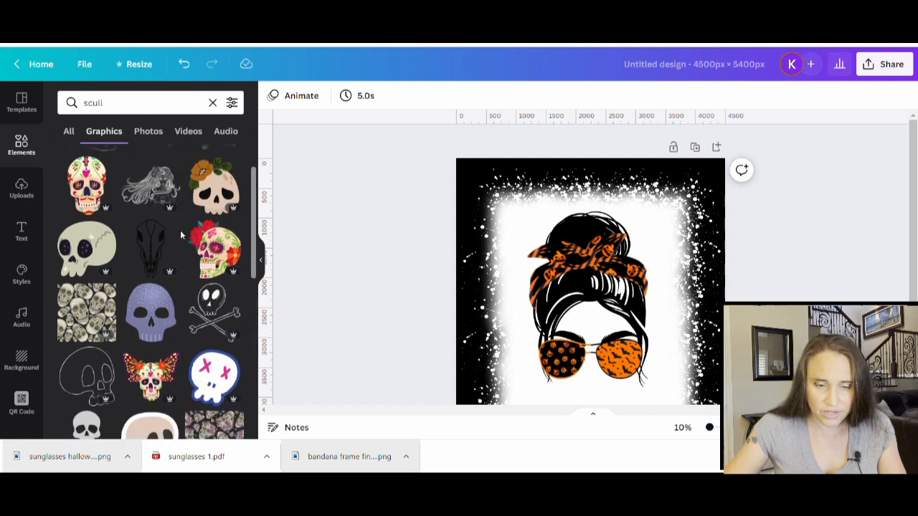
scroll(150, 229, down, 2)
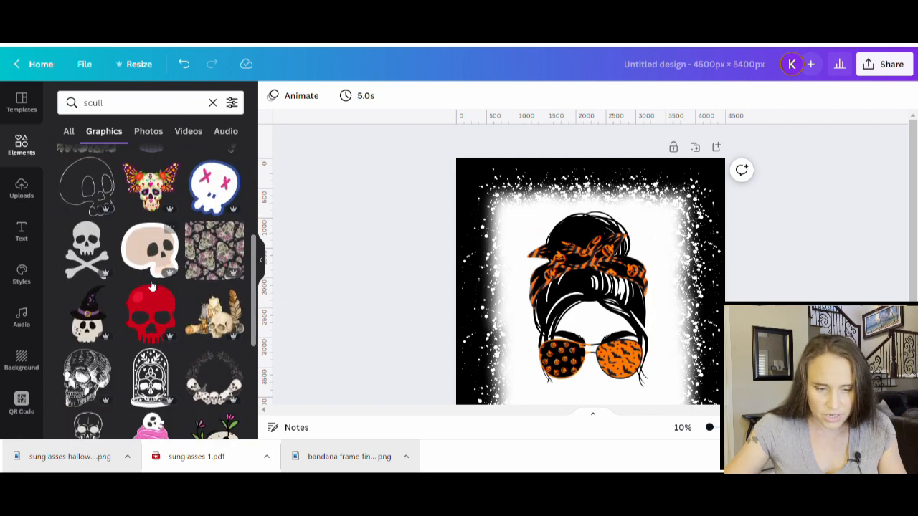
scroll(151, 229, down, 1)
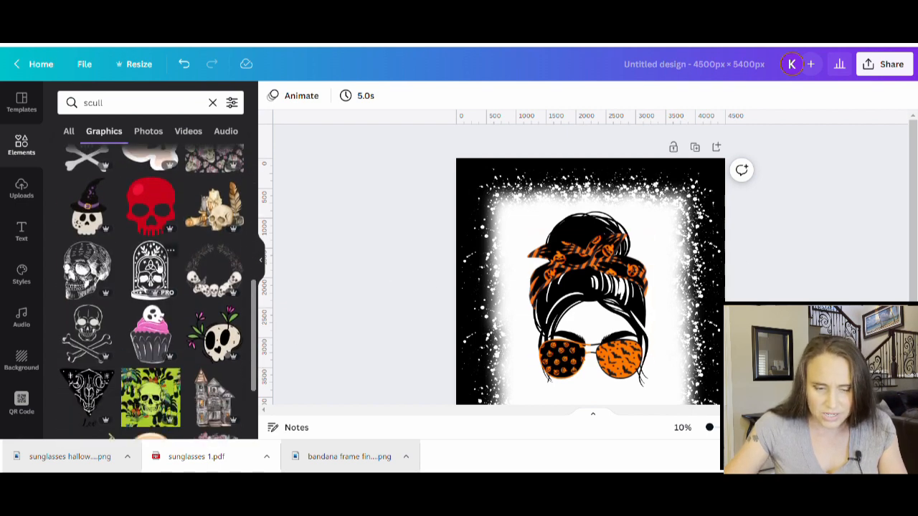
scroll(118, 244, down, 1)
scroll(152, 267, up, 2)
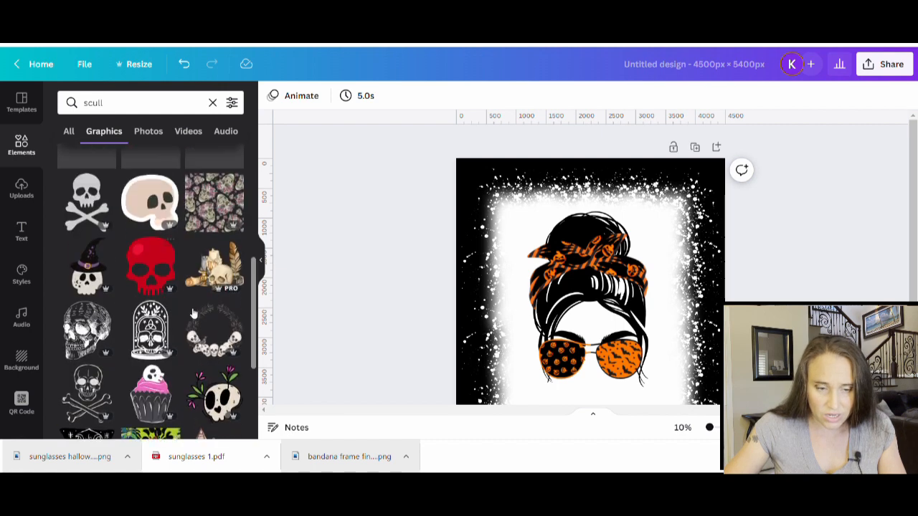
scroll(152, 266, down, 5)
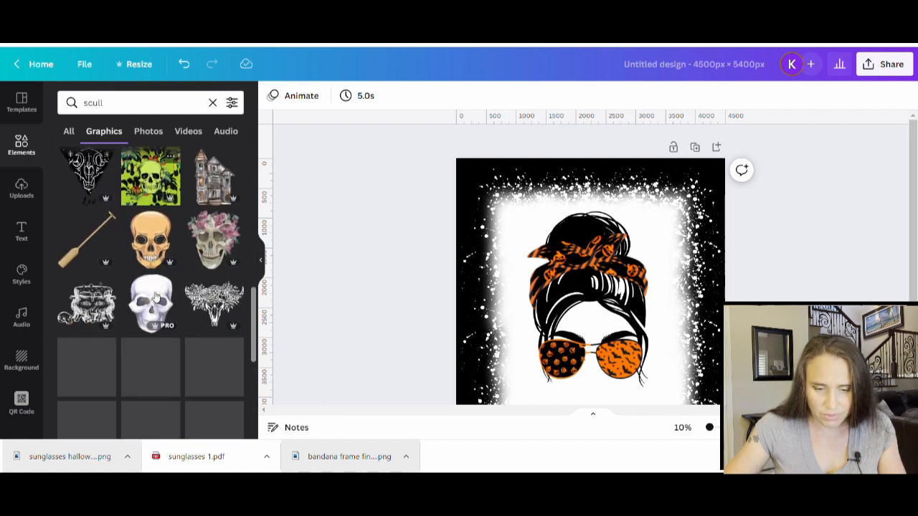
scroll(177, 337, down, 5)
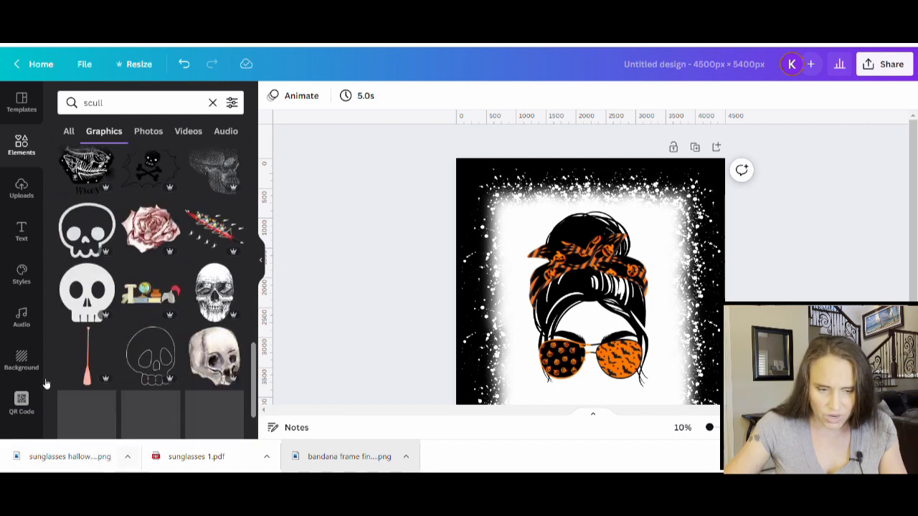
click(86, 304)
drag(600, 362, 599, 296)
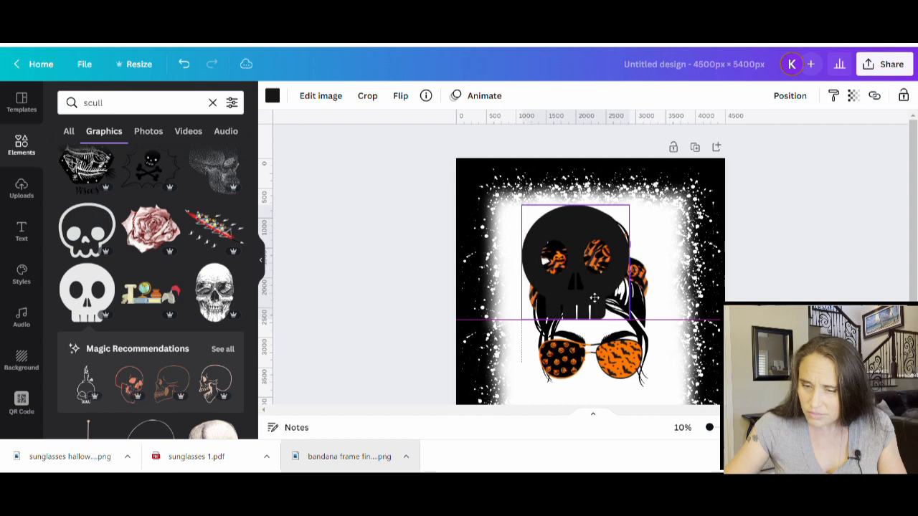
key(Delete)
- Find the outlined beige skull graphic with blue eye sockets, add it to the design and move it up over the bun
scroll(147, 320, down, 3)
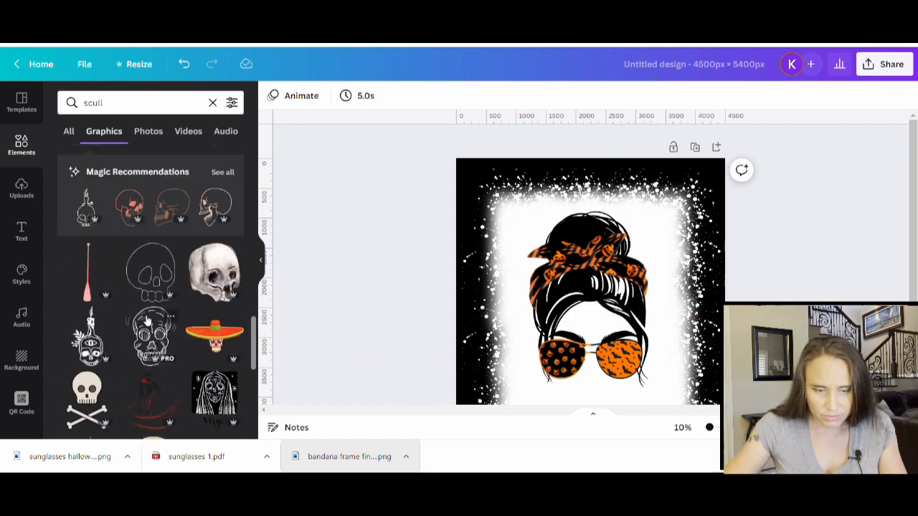
scroll(147, 320, down, 4)
scroll(167, 347, down, 2)
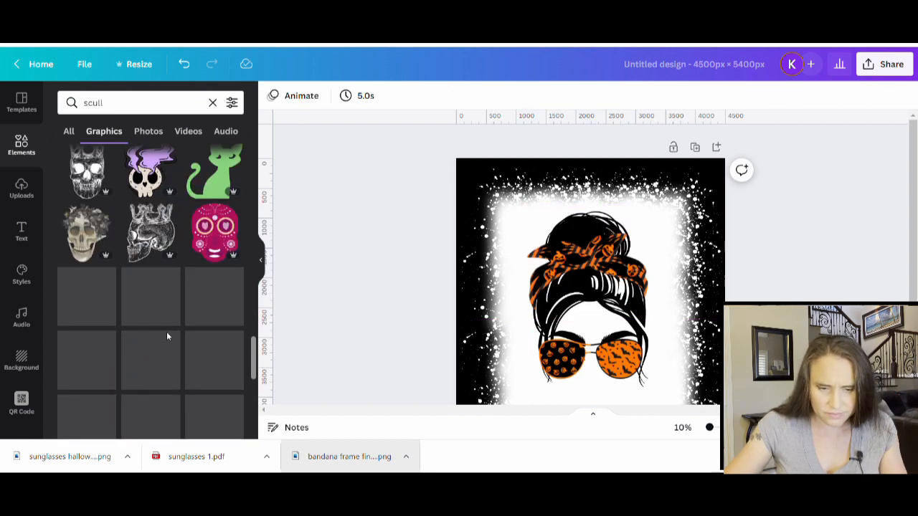
scroll(183, 369, down, 1)
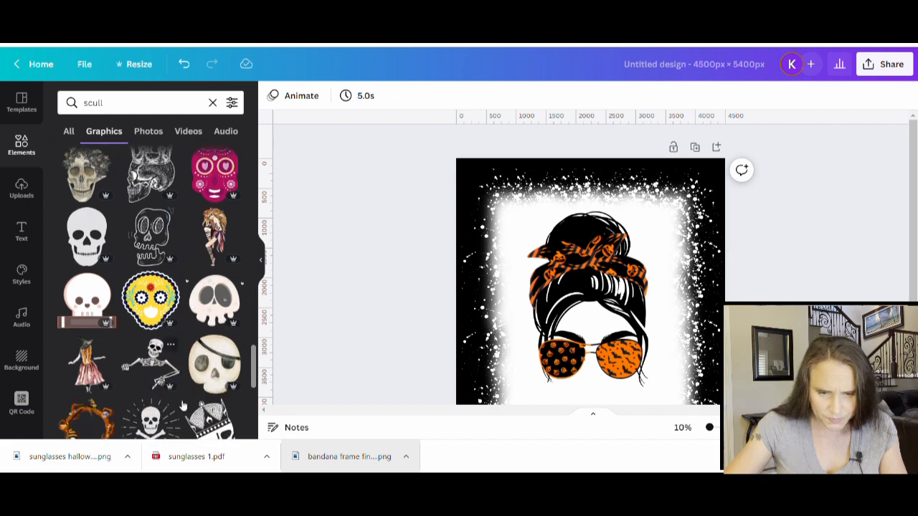
scroll(116, 145, down, 3)
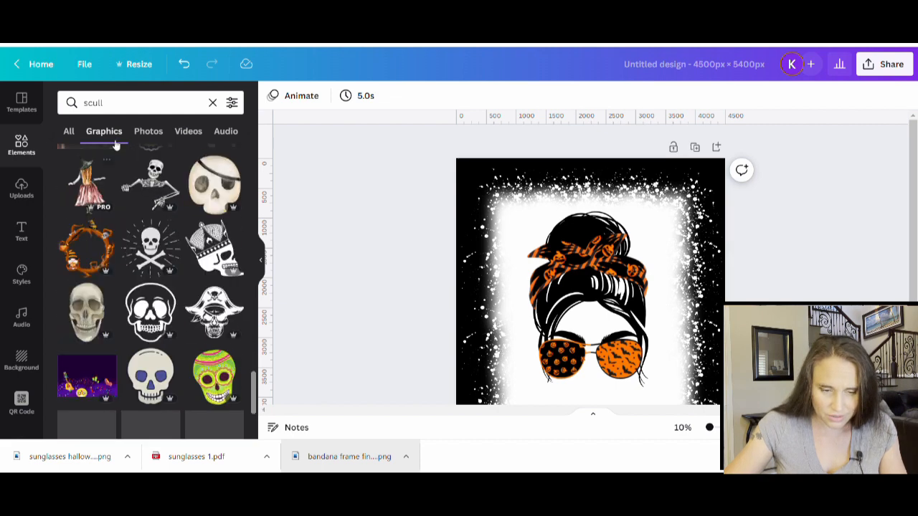
scroll(151, 272, down, 2)
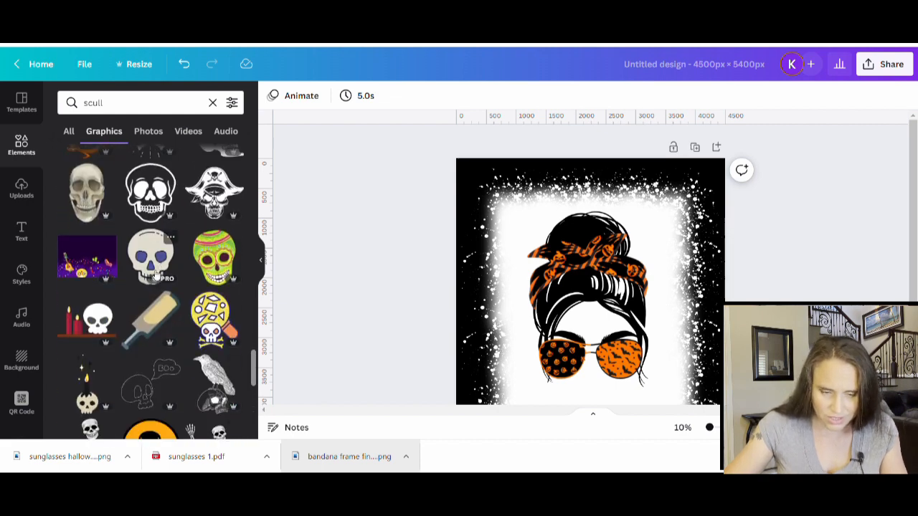
scroll(153, 260, down, 1)
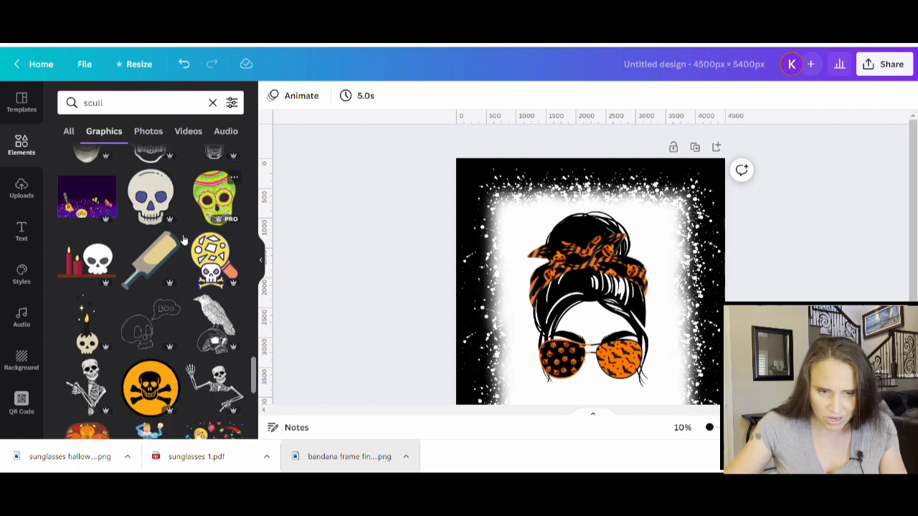
click(150, 206)
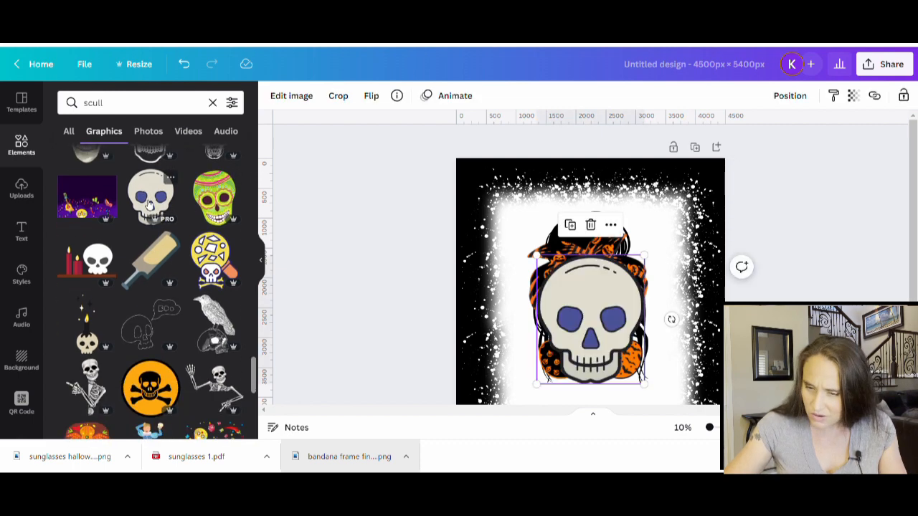
drag(604, 344, 606, 276)
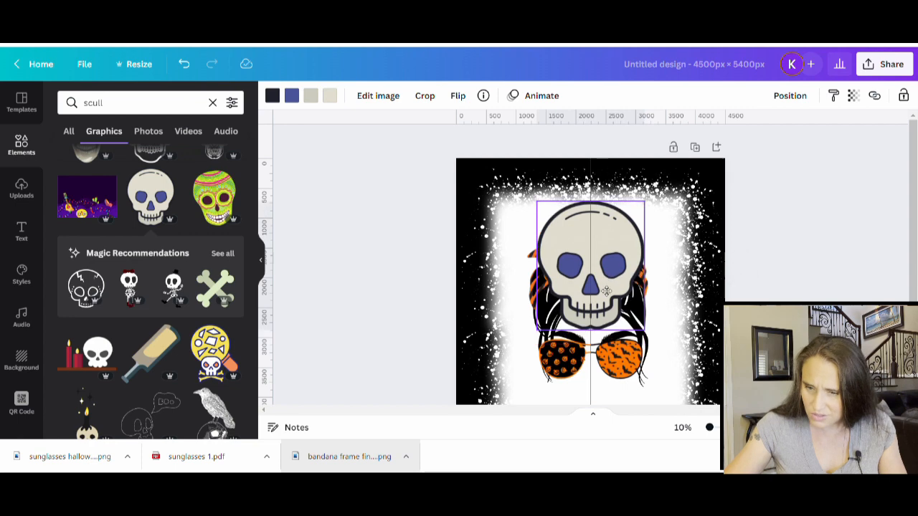
- Recolour the skull's dark outline and its blue eye sockets and nose to black
click(273, 96)
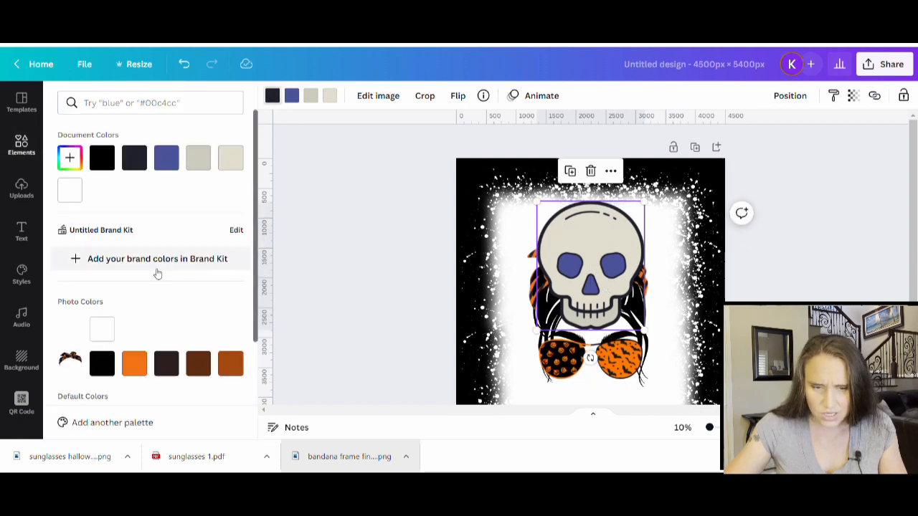
click(102, 158)
click(292, 98)
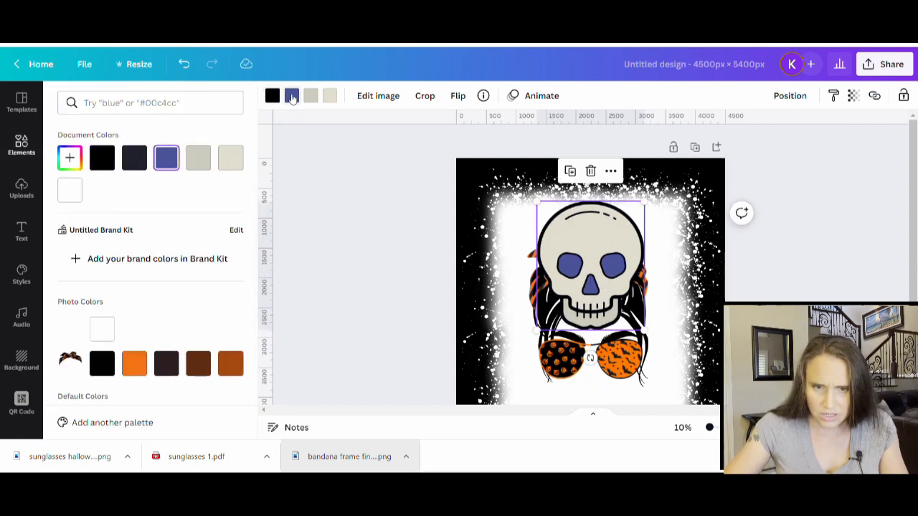
click(292, 98)
click(292, 95)
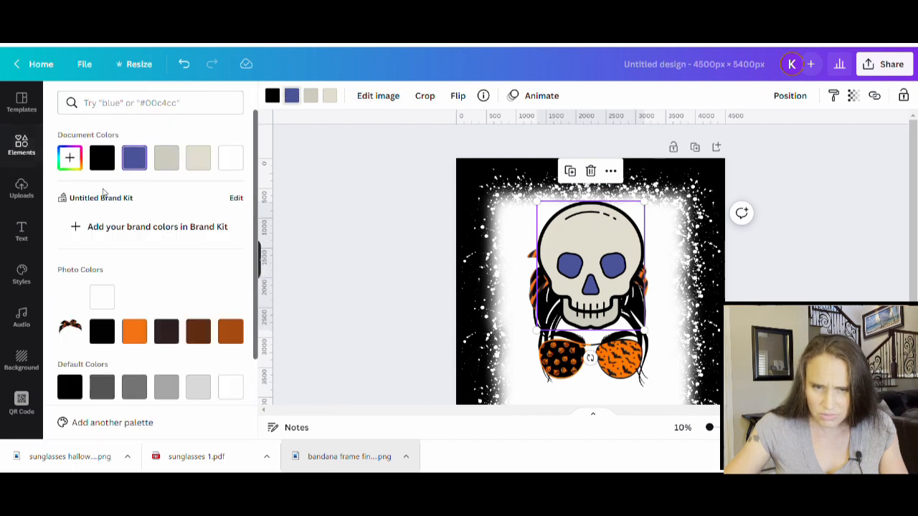
click(102, 158)
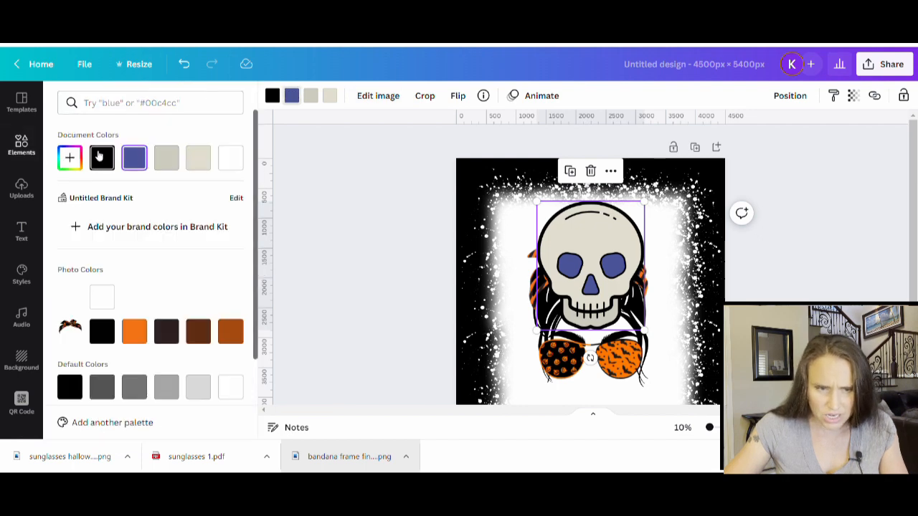
click(200, 166)
click(231, 391)
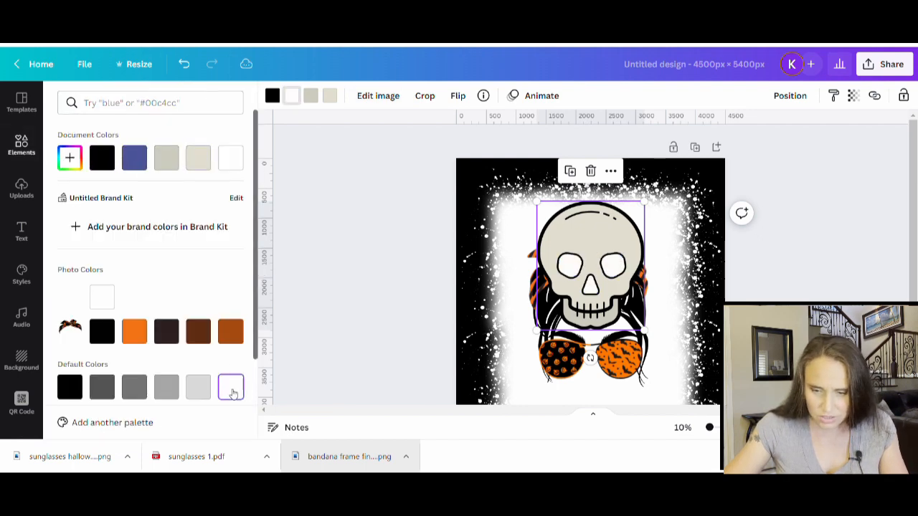
click(101, 157)
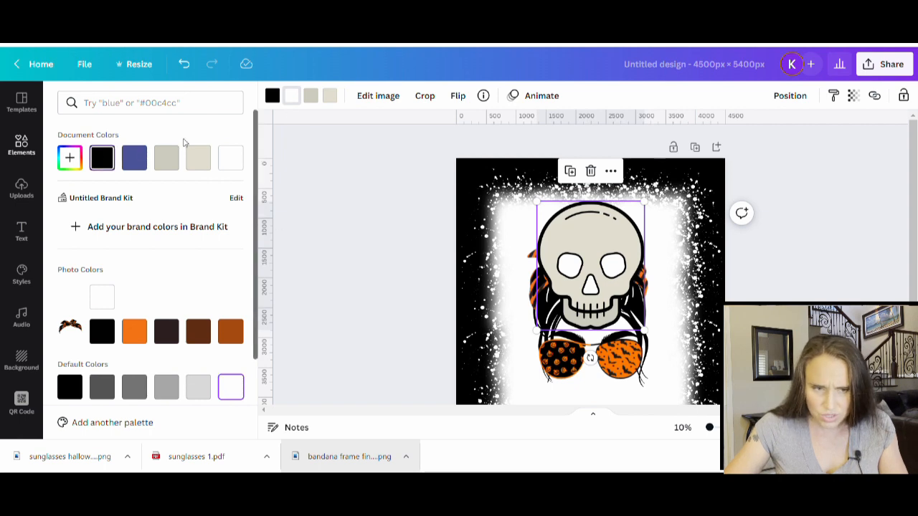
- Change both beige bone colours of the skull to white
click(311, 96)
click(231, 158)
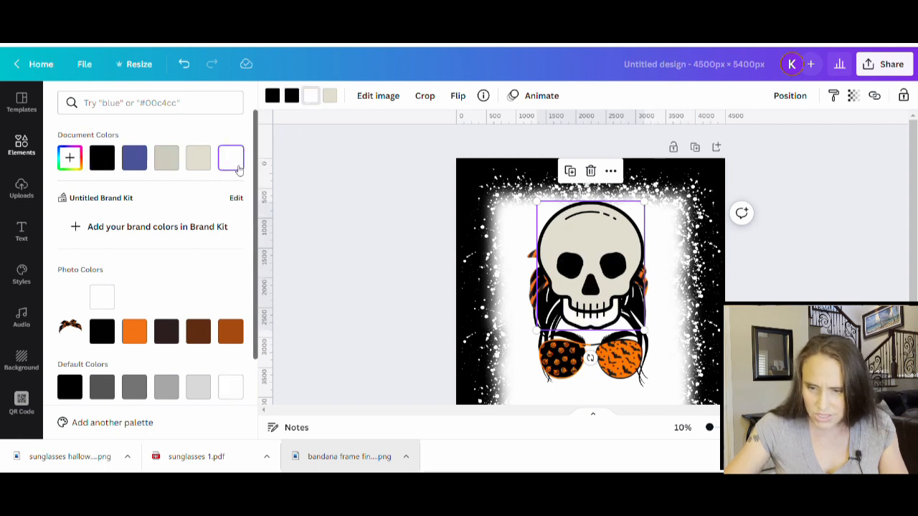
click(335, 96)
click(237, 162)
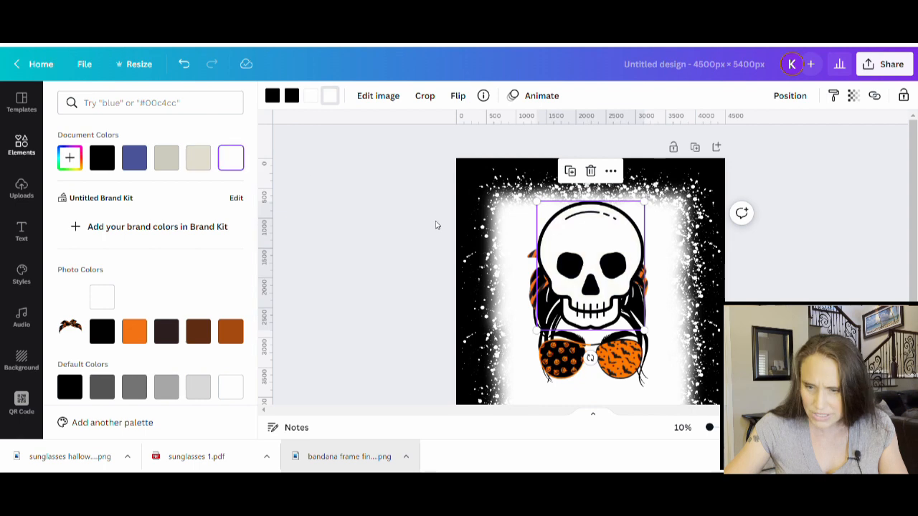
click(436, 223)
- Shrink the skull to about a third of its size, tilt it slightly and place it on the bandana's knot
drag(644, 203, 573, 287)
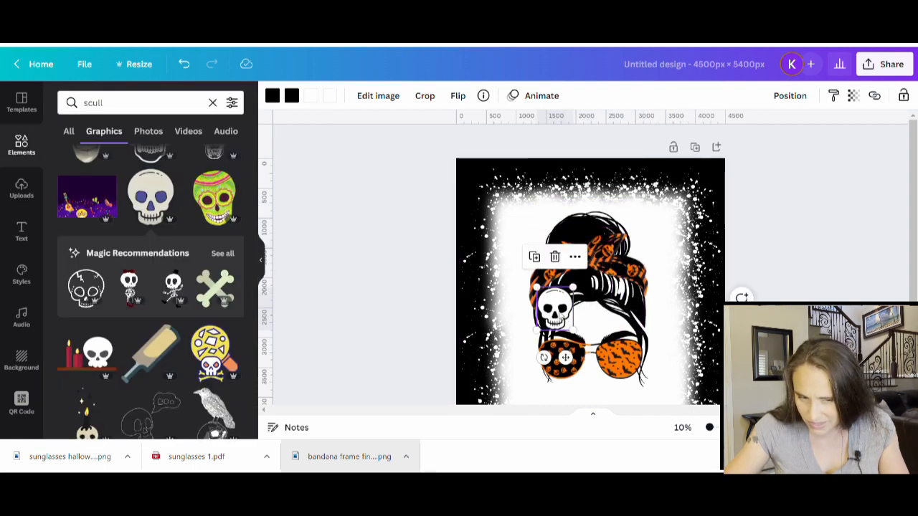
drag(565, 356, 570, 304)
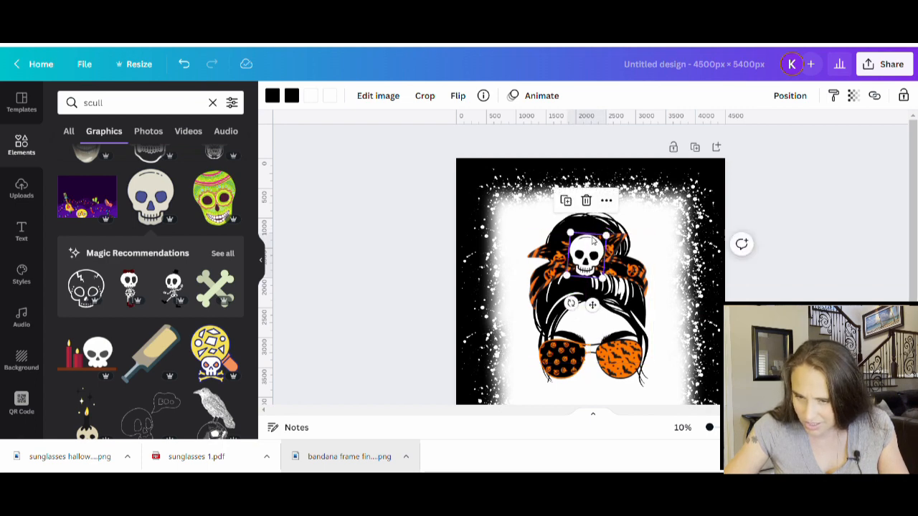
drag(593, 251, 592, 253)
click(863, 290)
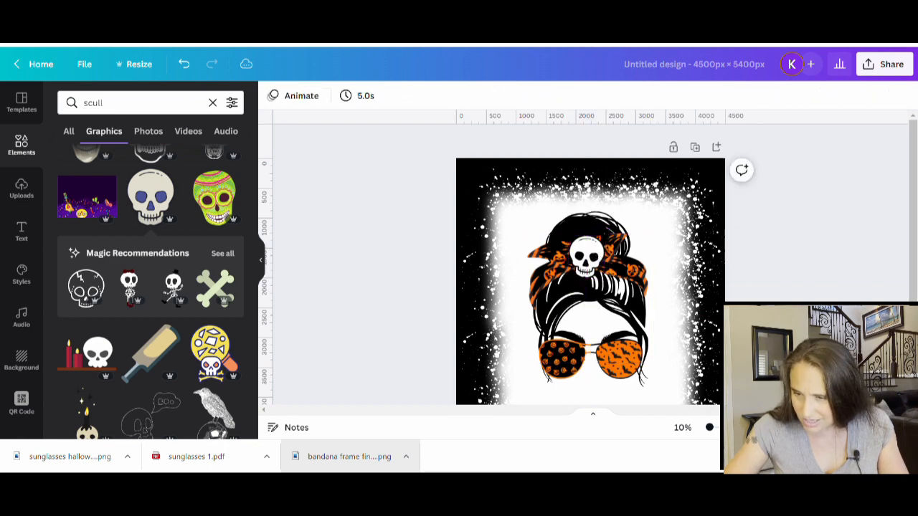
- Add a text box, enlarge it to about font size 182 and place it below the sunglasses
scroll(863, 289, down, 1)
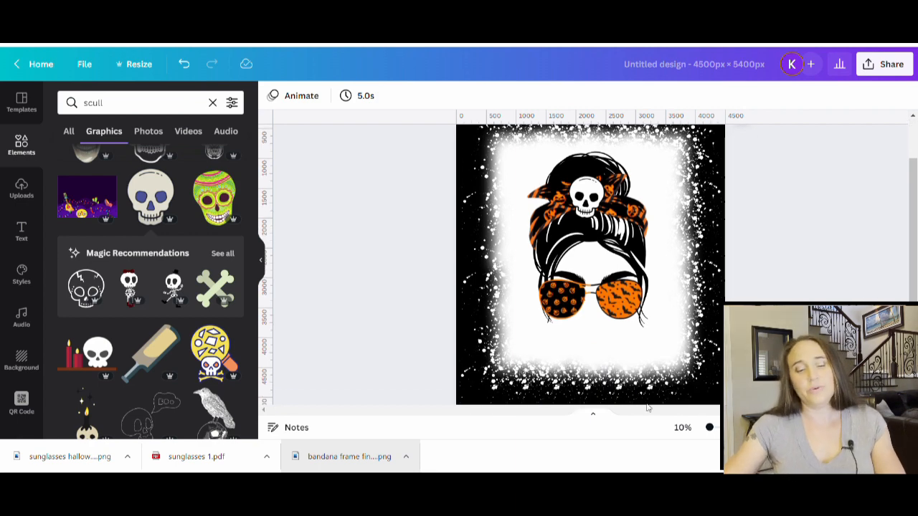
key(t)
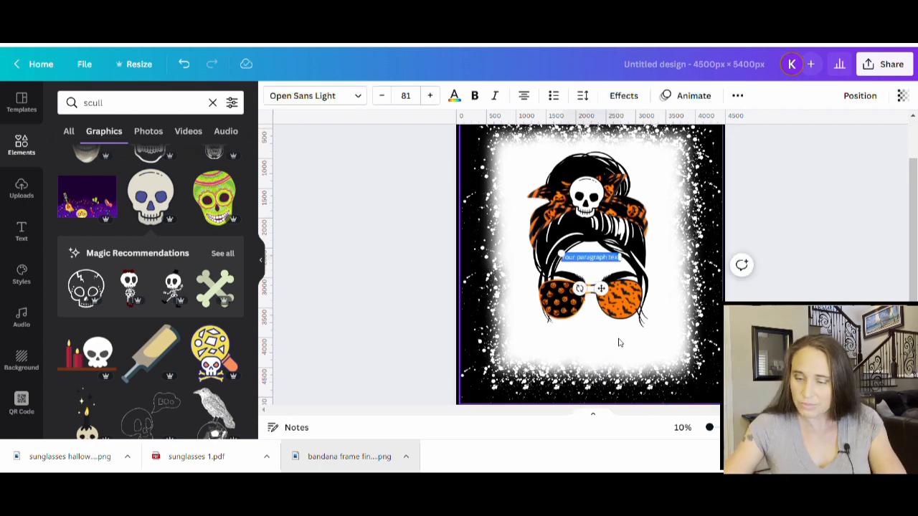
click(747, 293)
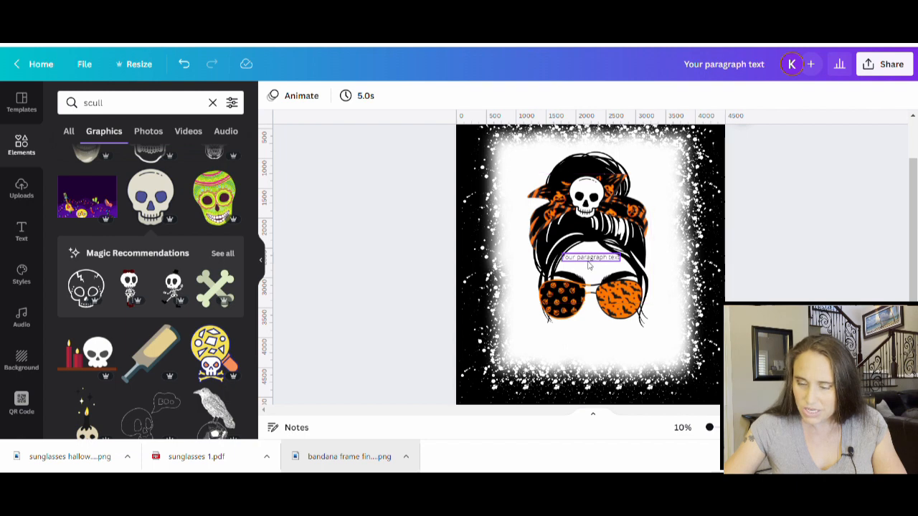
drag(592, 256, 672, 340)
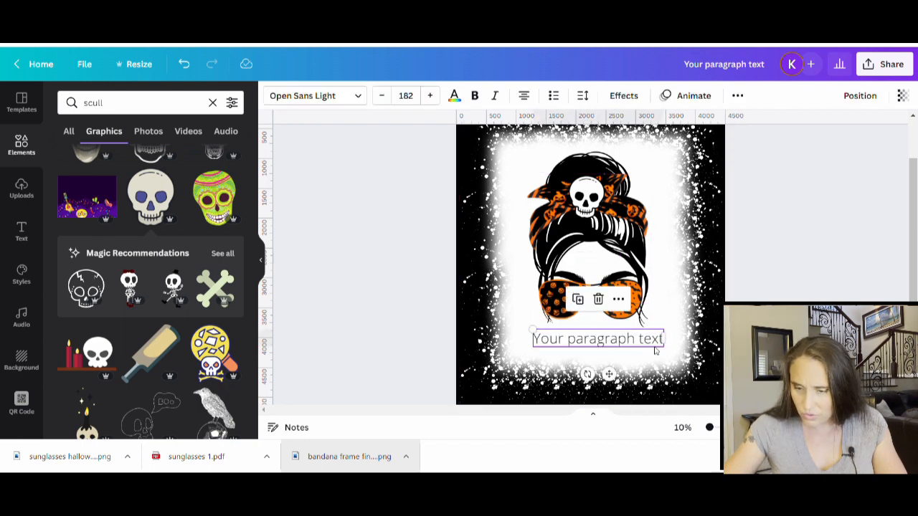
- Replace the placeholder text with "#Halloween Mom", putting "Mom" on a second line
double_click(658, 342)
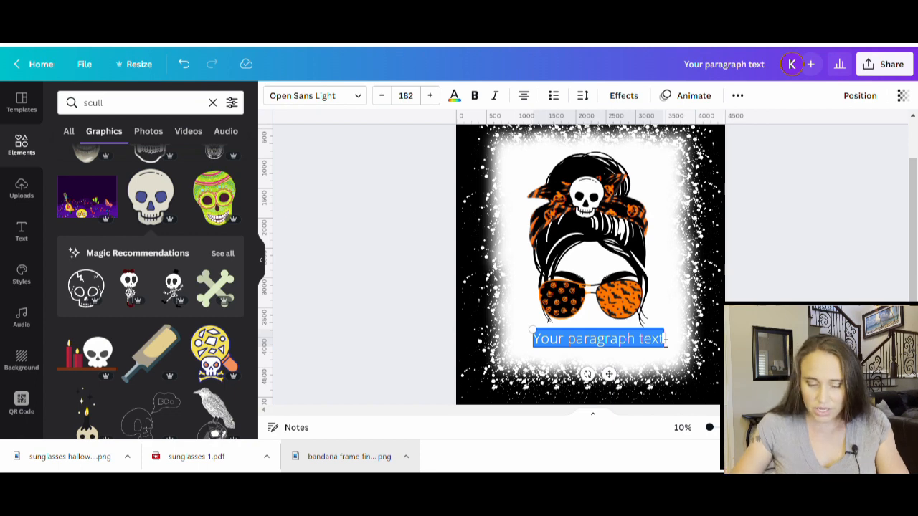
key(BackSpace)
text(#Hal)
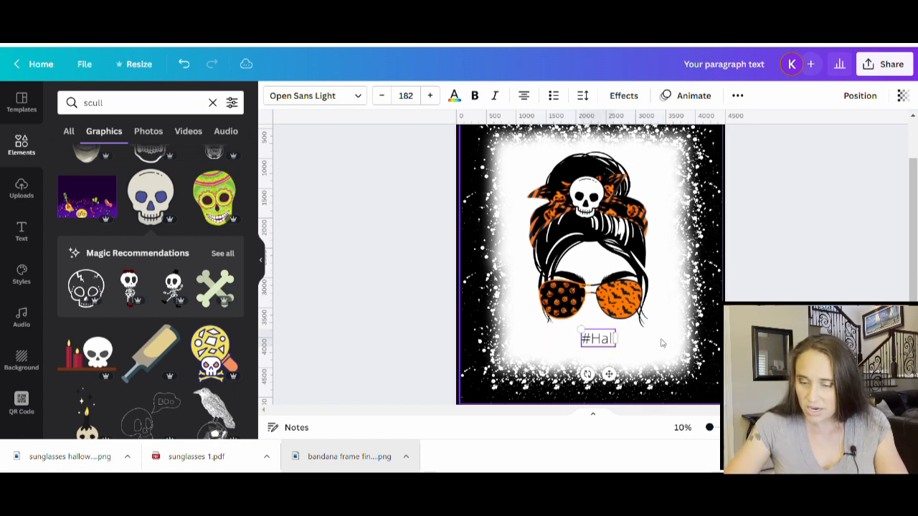
text(loween)
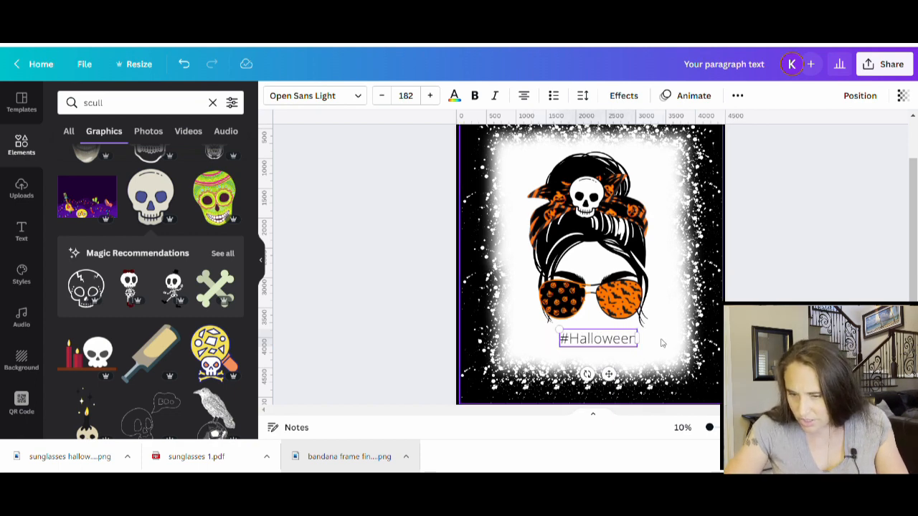
key(Return)
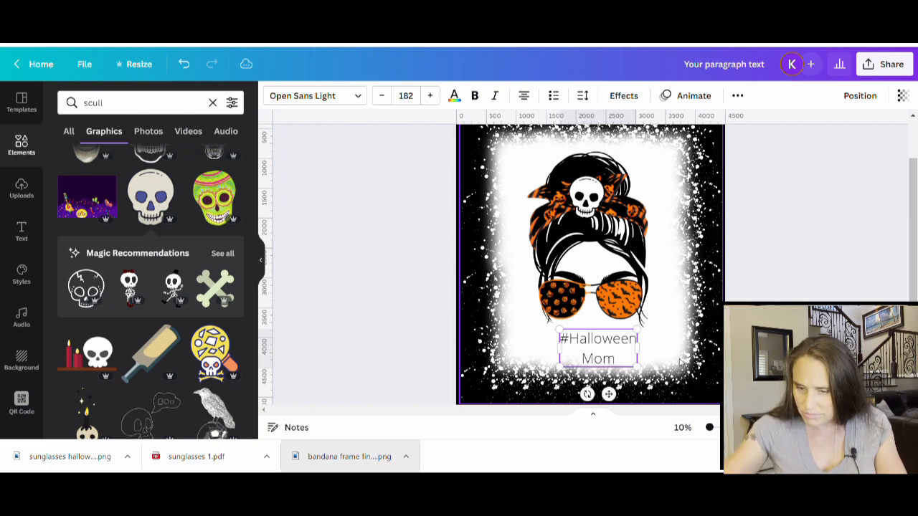
click(803, 351)
- Change the caption's font to the uploaded Gloomy Mummy Regular
click(622, 351)
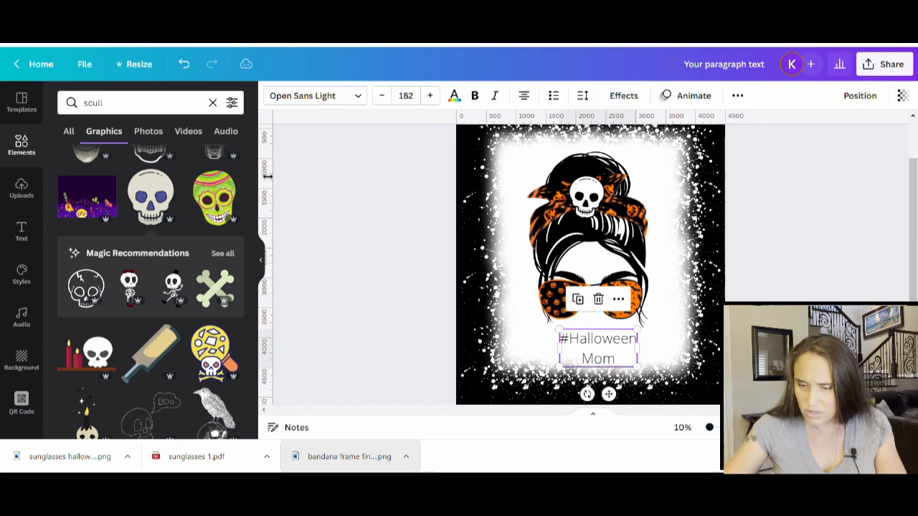
click(315, 95)
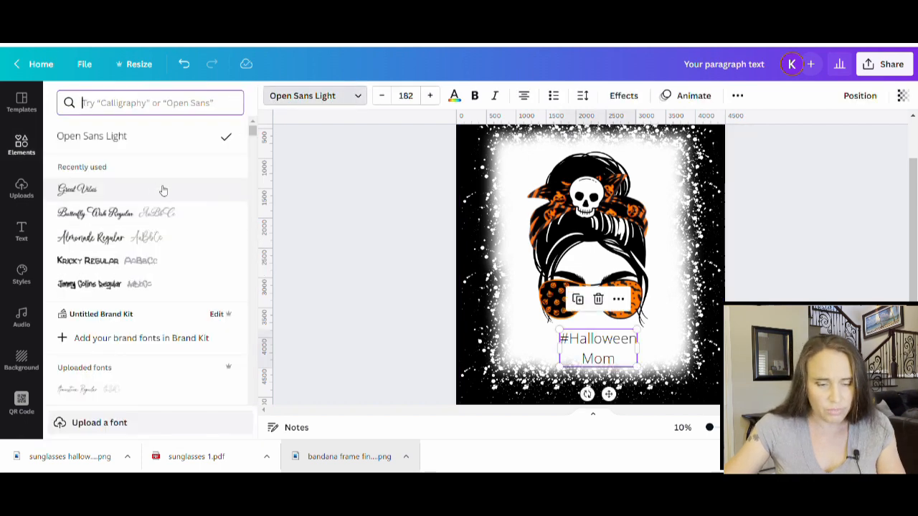
scroll(164, 190, down, 10)
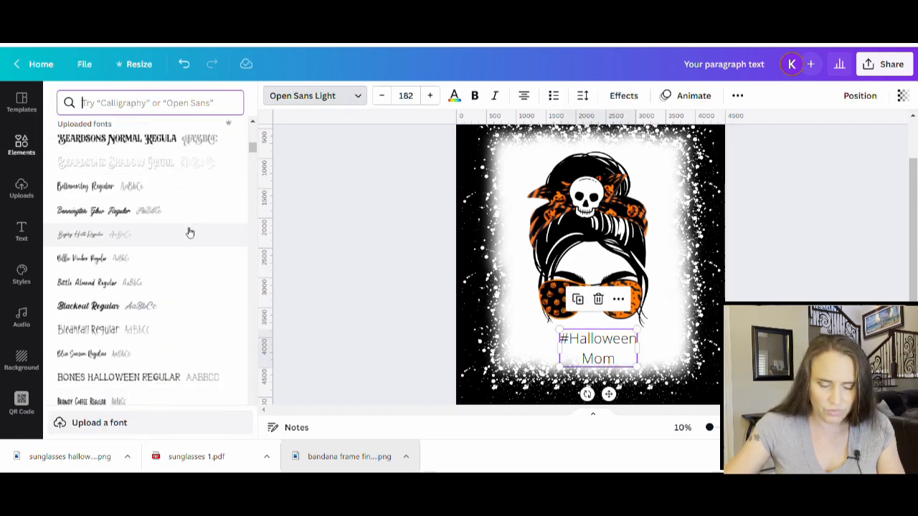
scroll(188, 235, down, 5)
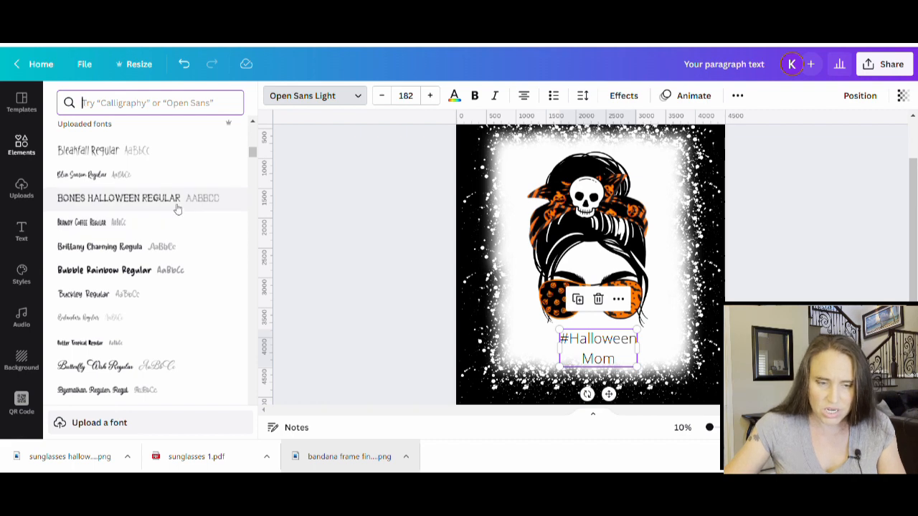
scroll(174, 287, down, 10)
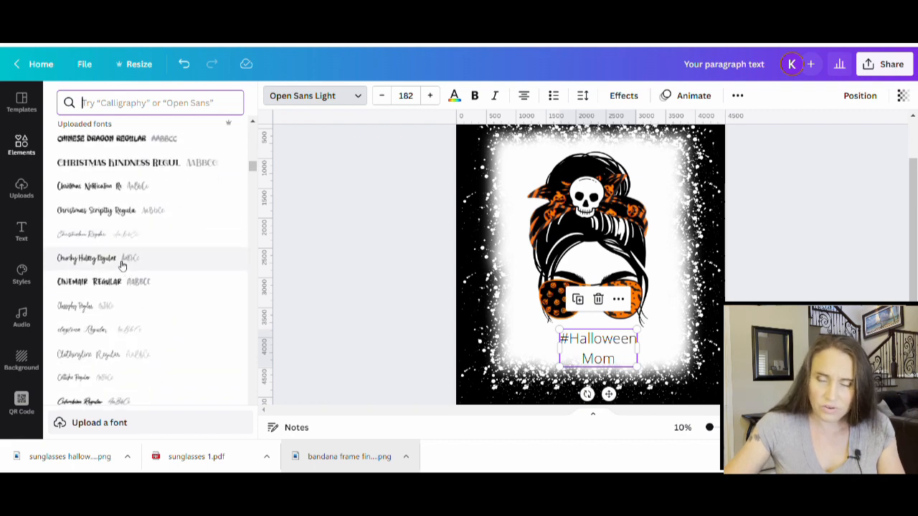
scroll(119, 262, down, 8)
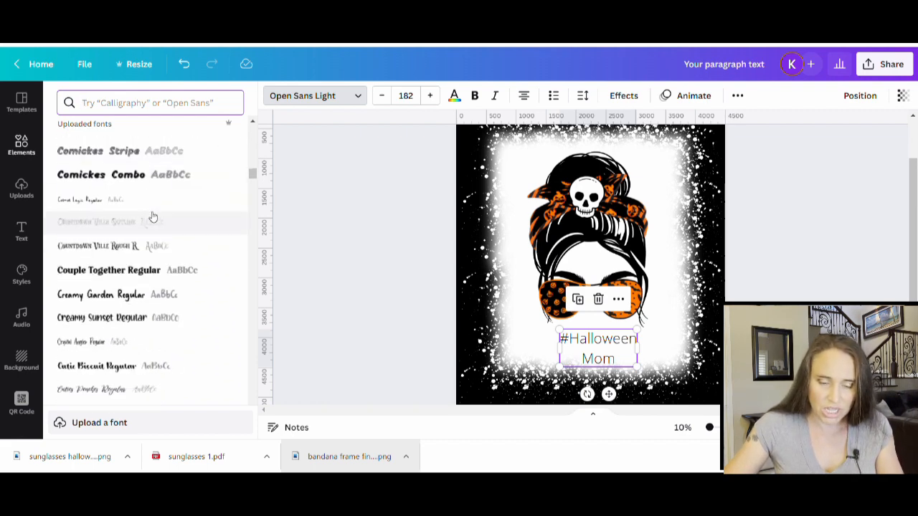
scroll(155, 219, down, 10)
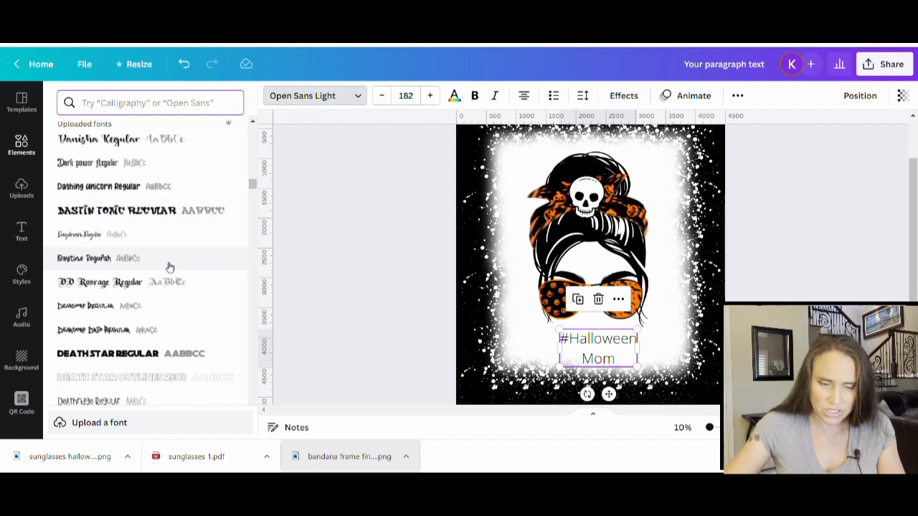
scroll(147, 287, down, 10)
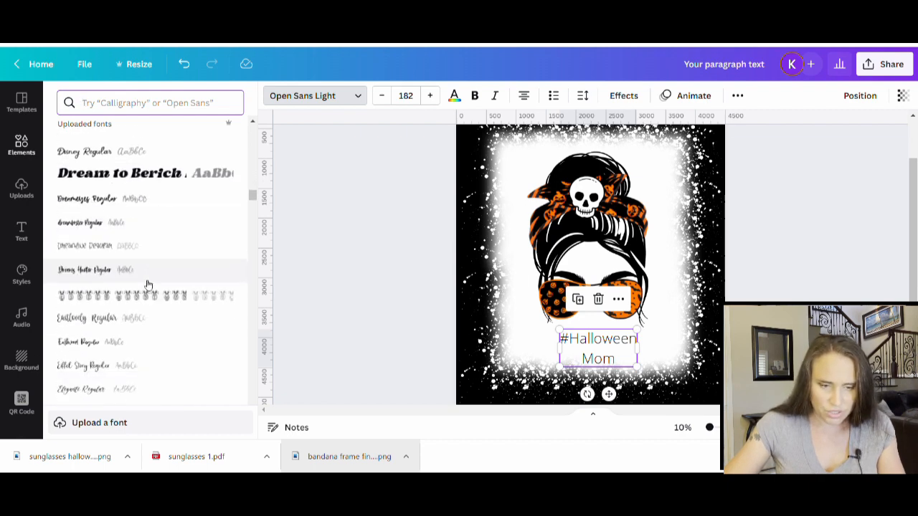
scroll(147, 286, down, 8)
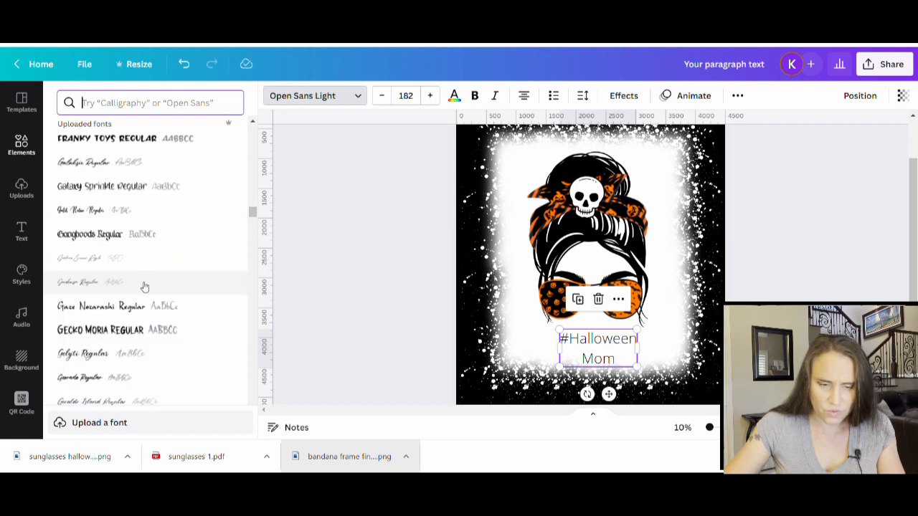
scroll(148, 287, down, 5)
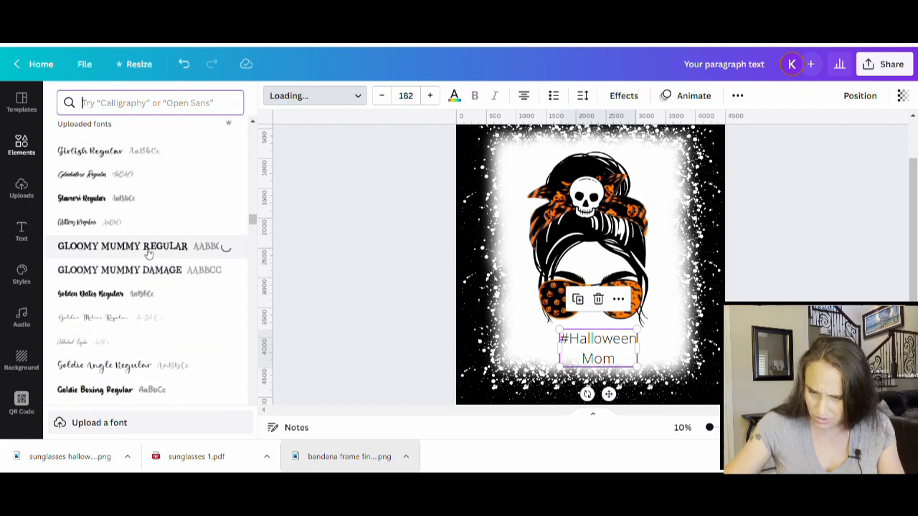
click(363, 332)
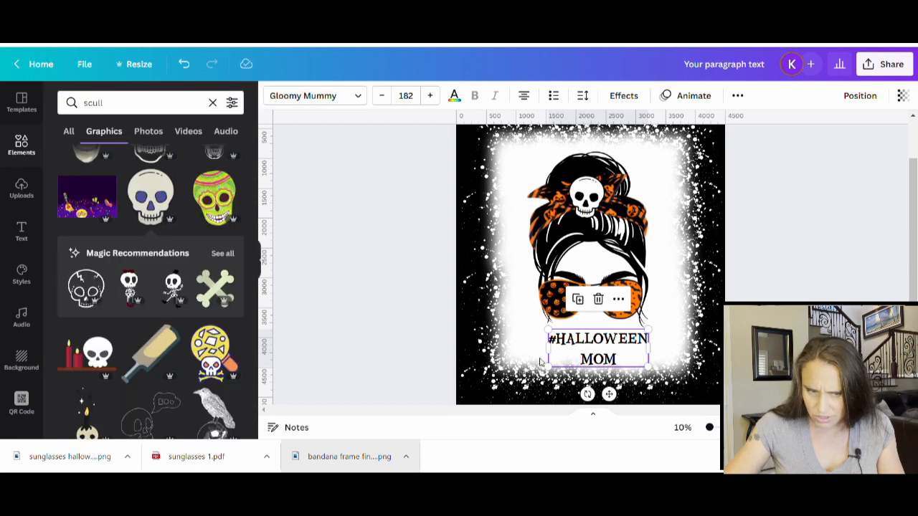
- Enlarge the caption to about font size 316 and tighten its line spacing to 0.92
drag(548, 333, 507, 315)
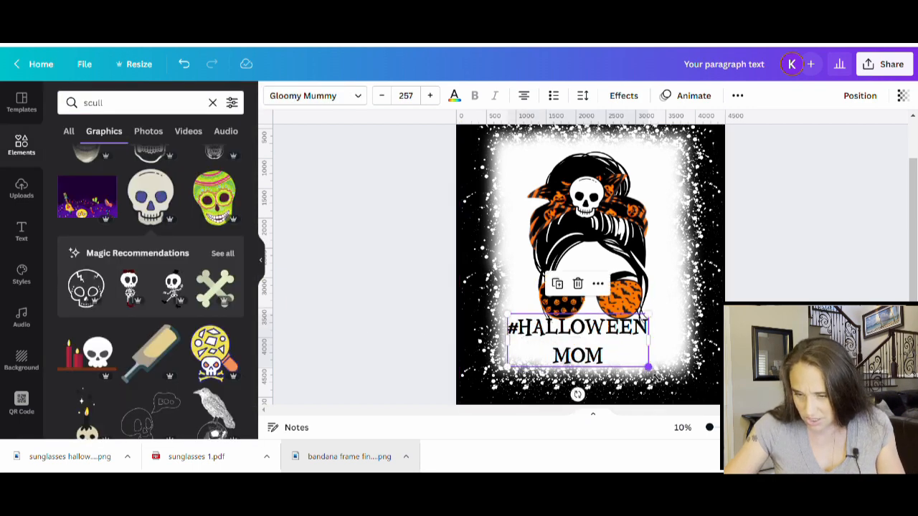
drag(648, 367, 682, 380)
click(583, 95)
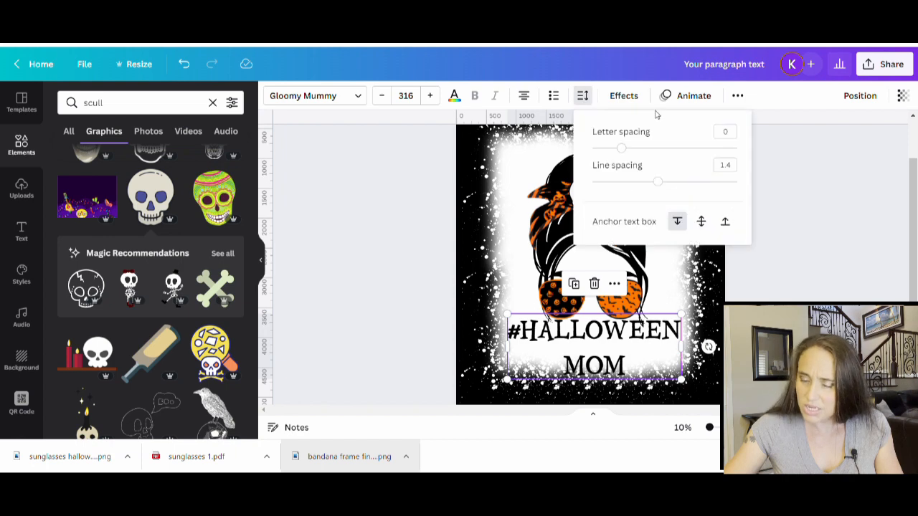
drag(659, 188, 626, 188)
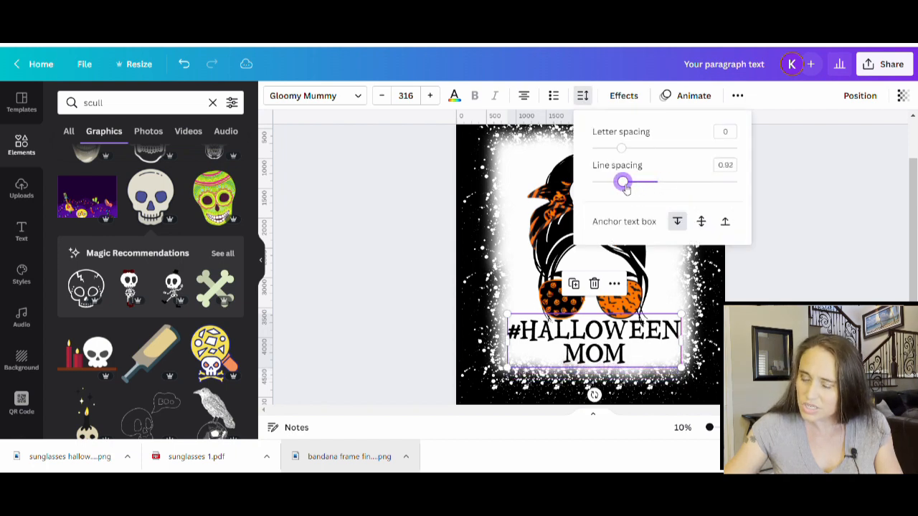
click(423, 308)
click(423, 308)
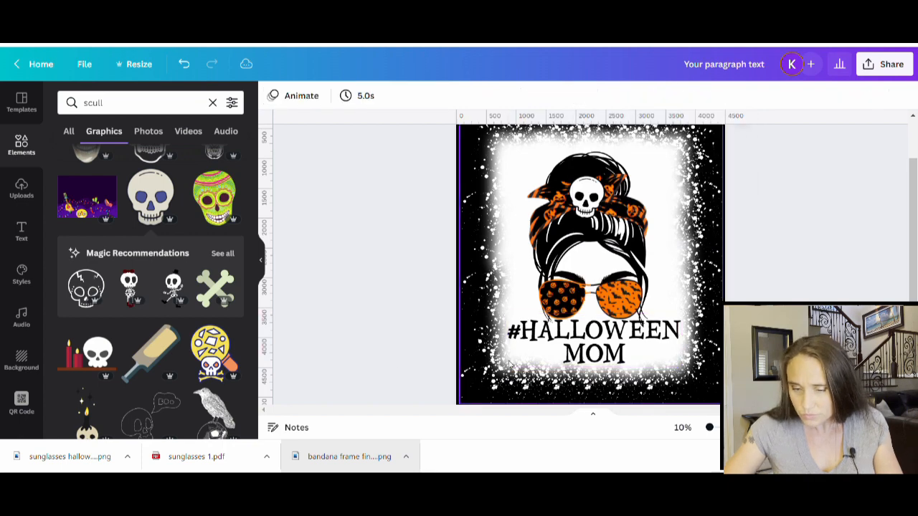
- Shrink the caption to about font size 279 and centre it under the sunglasses
click(545, 349)
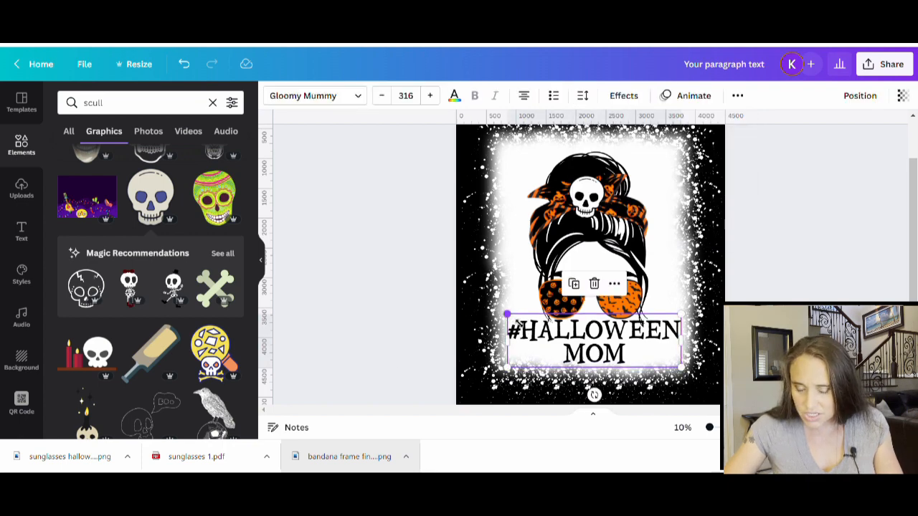
drag(507, 314, 528, 322)
key(Escape)
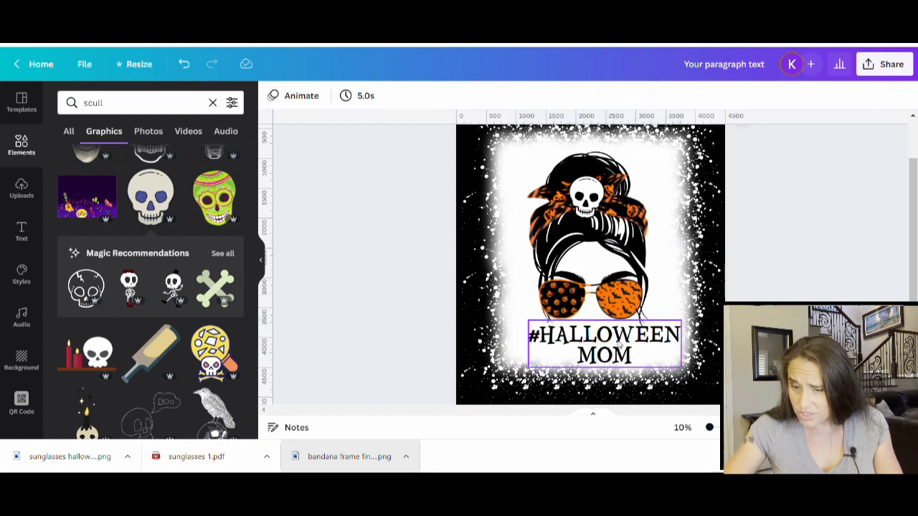
click(619, 345)
drag(618, 346, 601, 349)
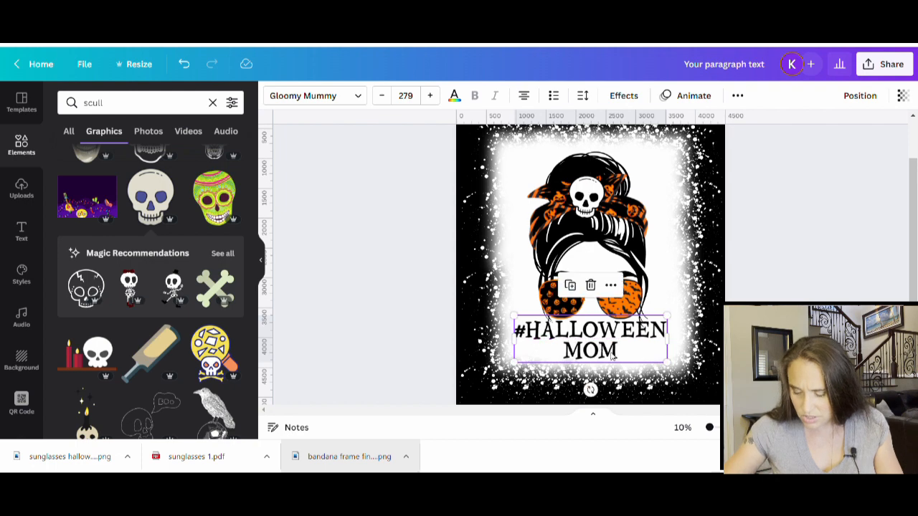
- Nudge the caption slightly to the right beneath the sunglasses
drag(611, 355, 613, 355)
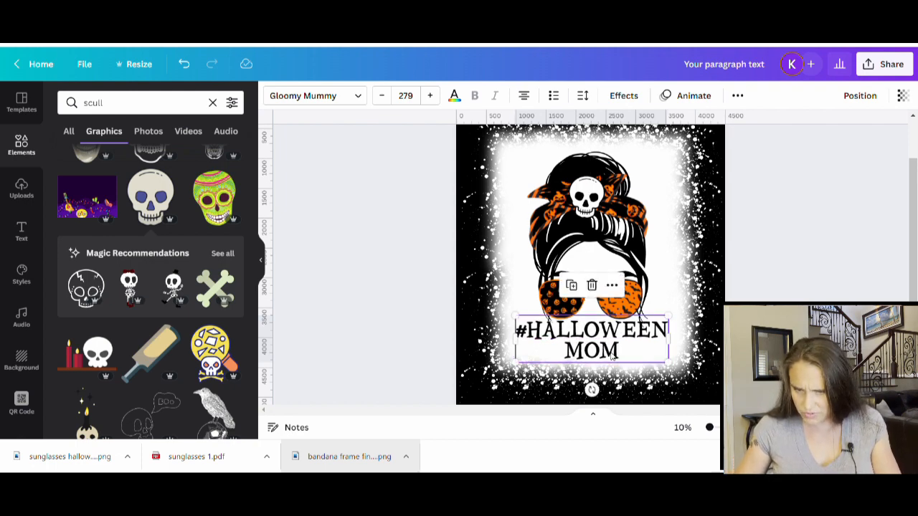
key(Right)
key(Right)
key(Right)
key(Right)
key(Right)
key(Right)
key(Right)
key(Right)
key(Right)
key(Right)
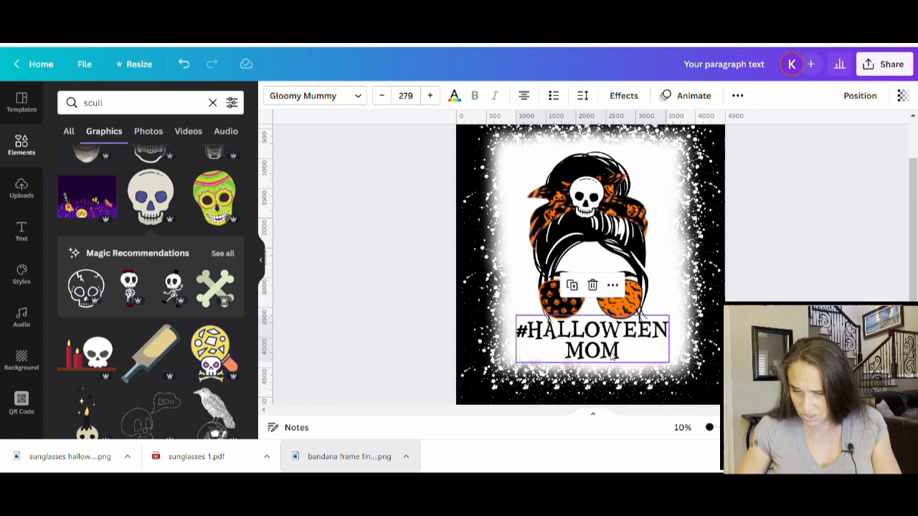
key(Escape)
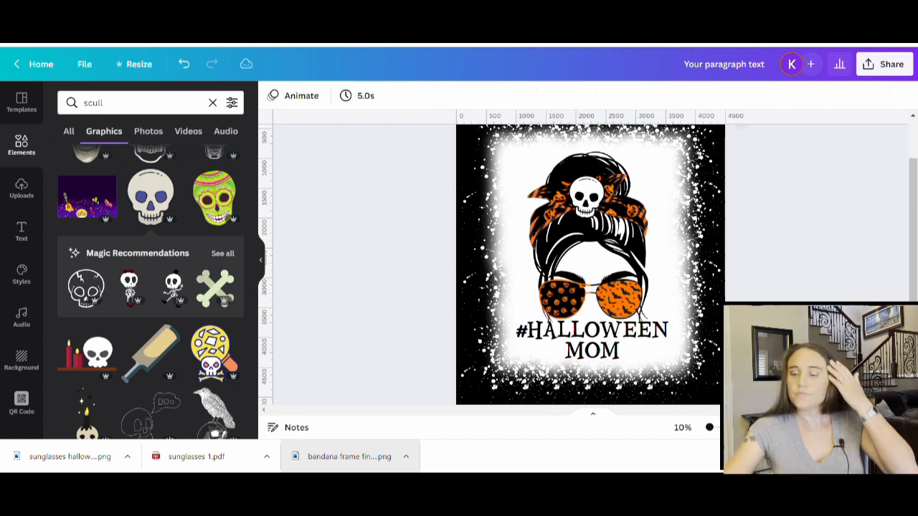
- Undo the last shift of the caption
scroll(817, 286, up, 2)
scroll(814, 285, down, 3)
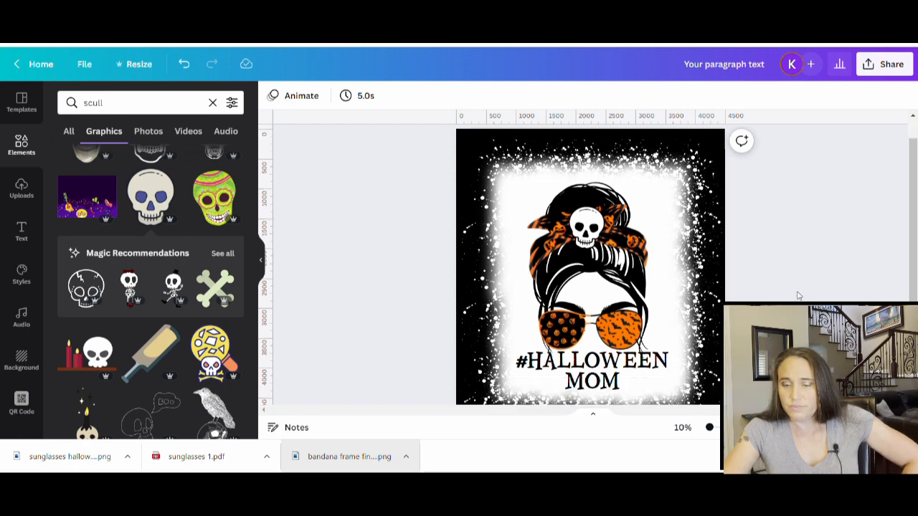
scroll(802, 301, up, 1)
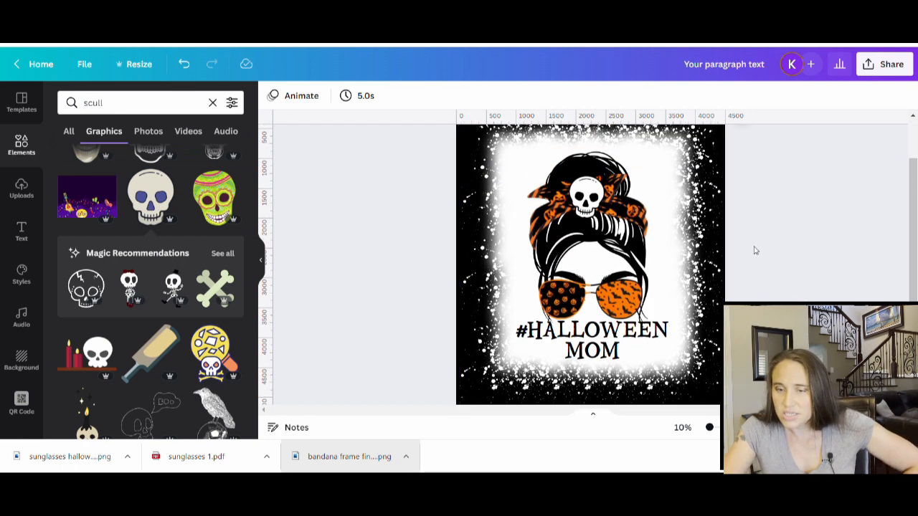
key(ctrl+z)
scroll(817, 286, up, 1)
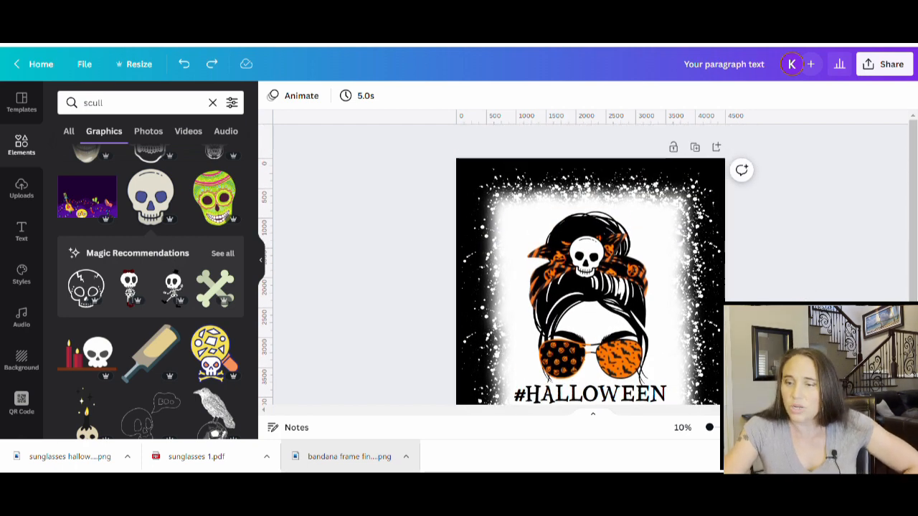
scroll(588, 287, down, 3)
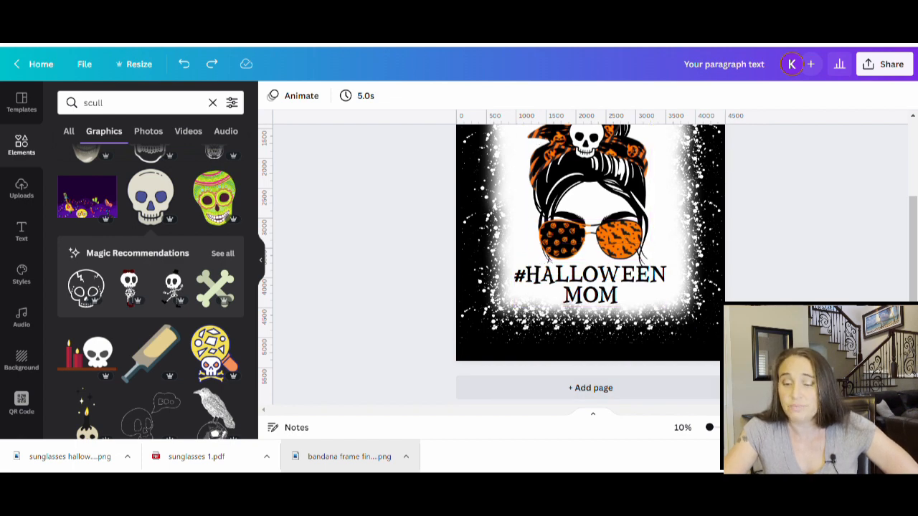
scroll(780, 294, up, 2)
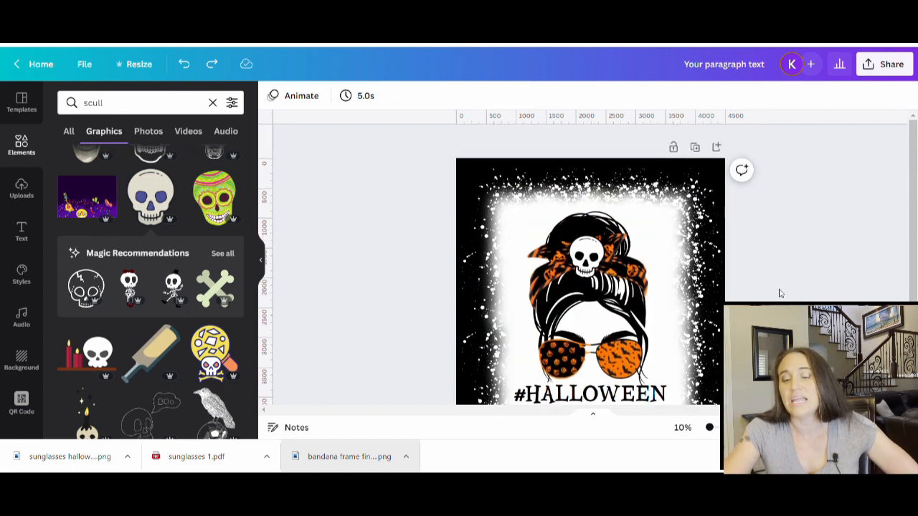
scroll(828, 280, down, 2)
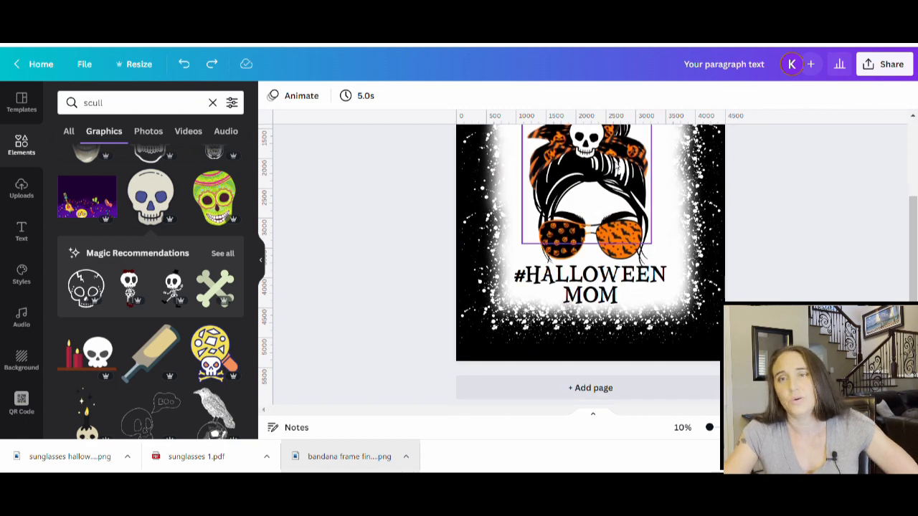
- Rename the design as "Halloween Mom Messy Bun"
scroll(876, 270, up, 2)
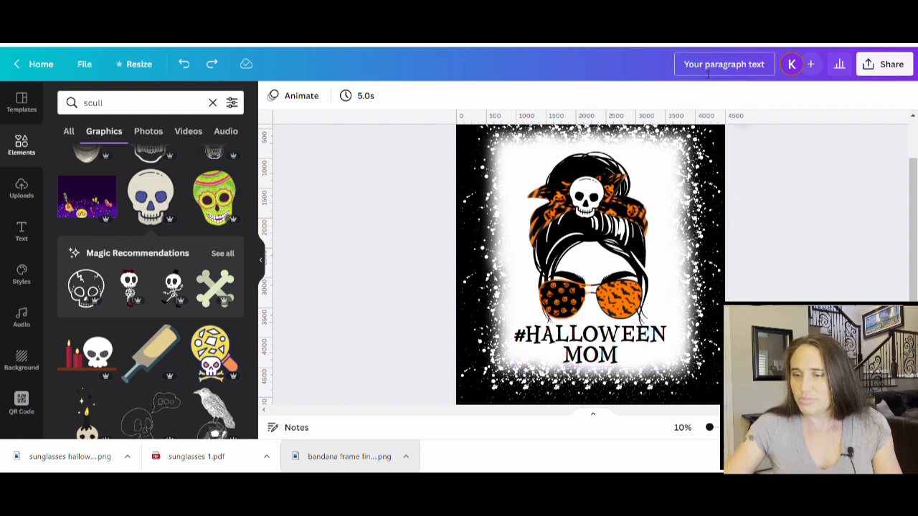
click(681, 72)
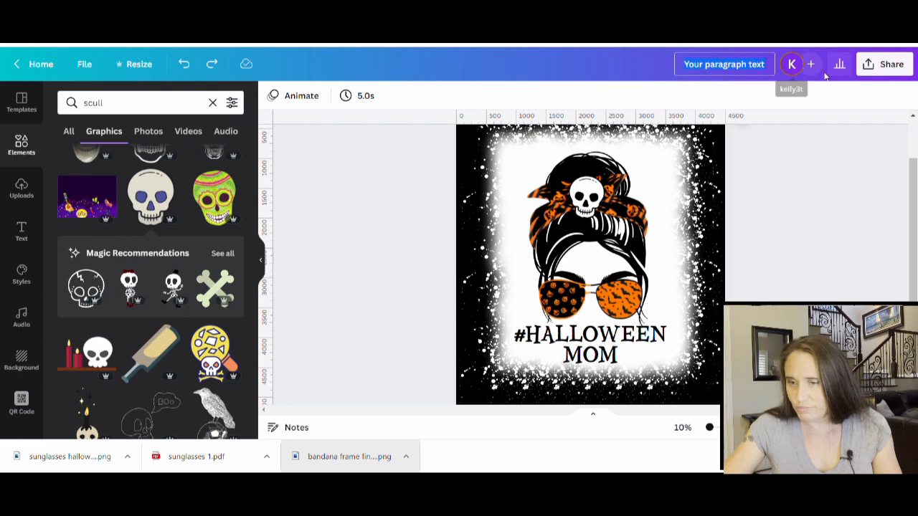
text(Hal)
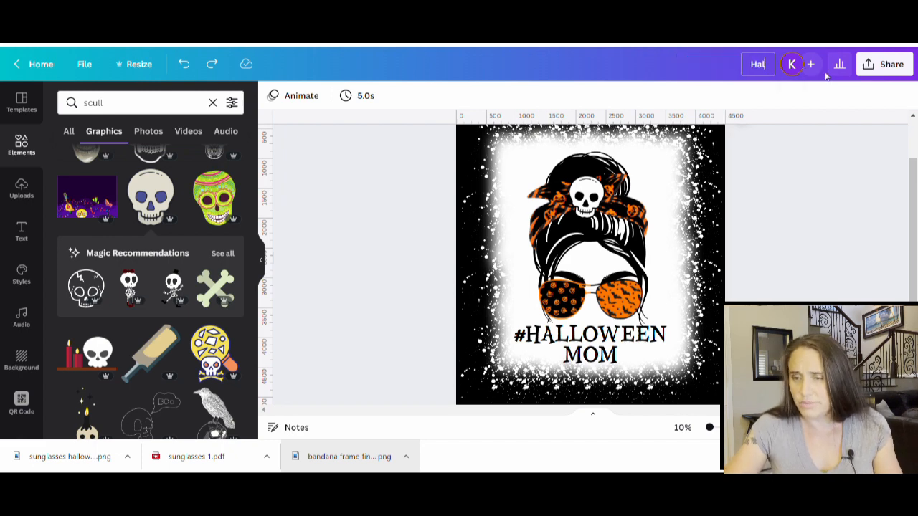
text(loween Mom)
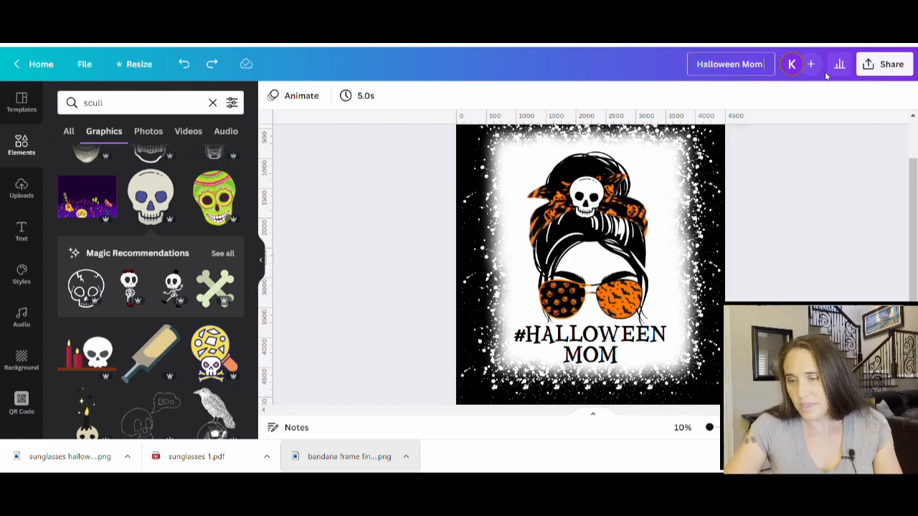
text( Messy B)
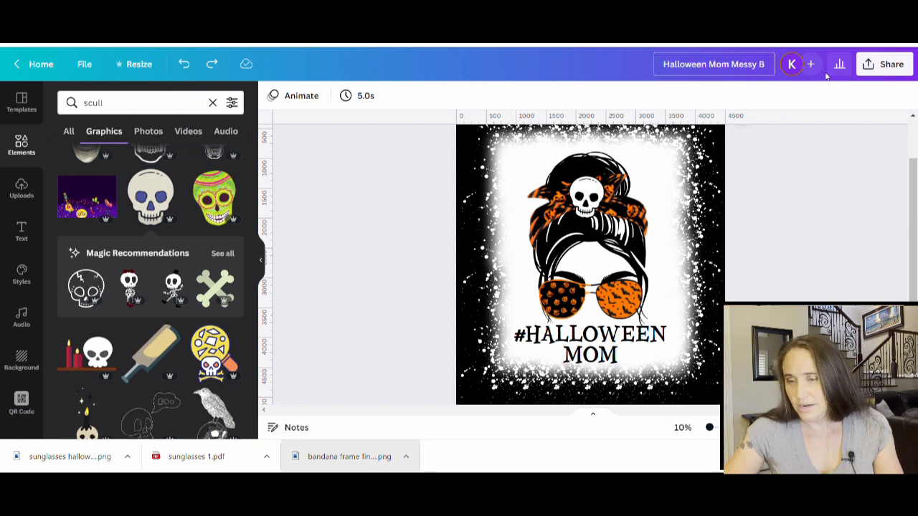
text(un)
click(862, 113)
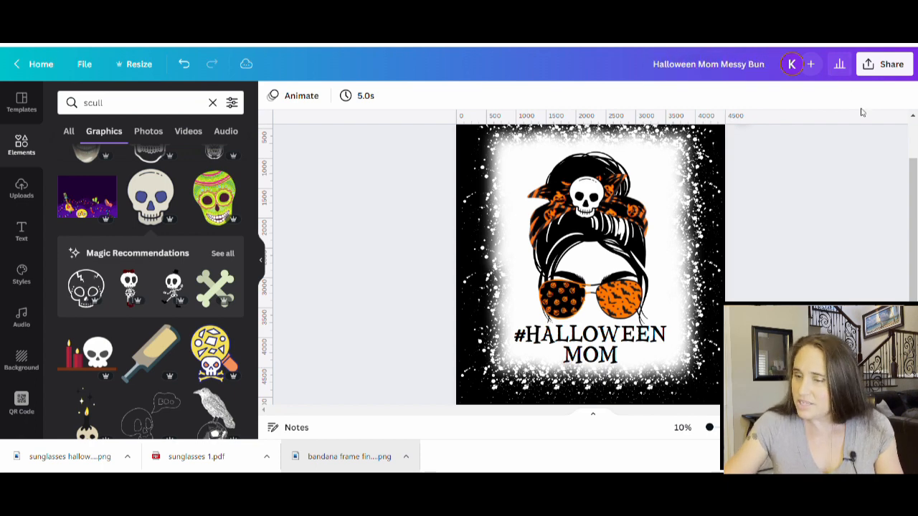
- Download the design as a 4500 × 5400 px PNG with a transparent background and dismiss the download confirmation
click(887, 64)
click(821, 281)
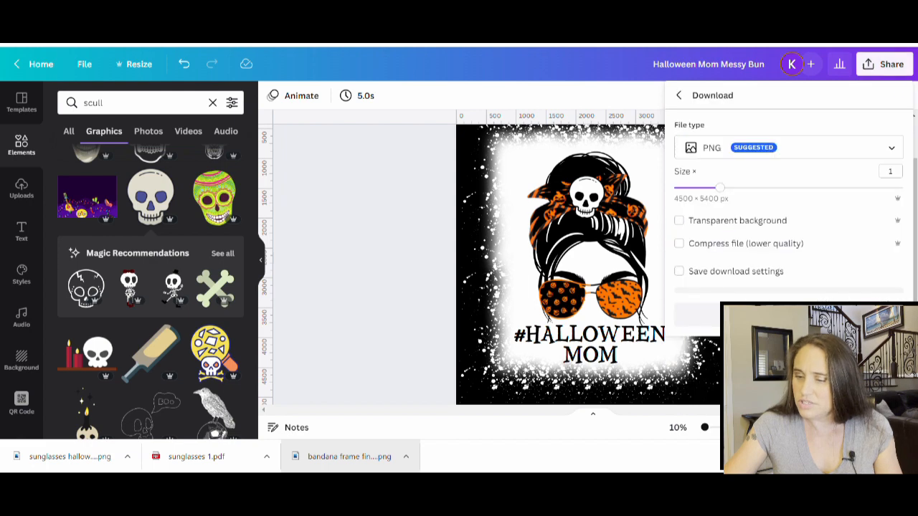
click(710, 221)
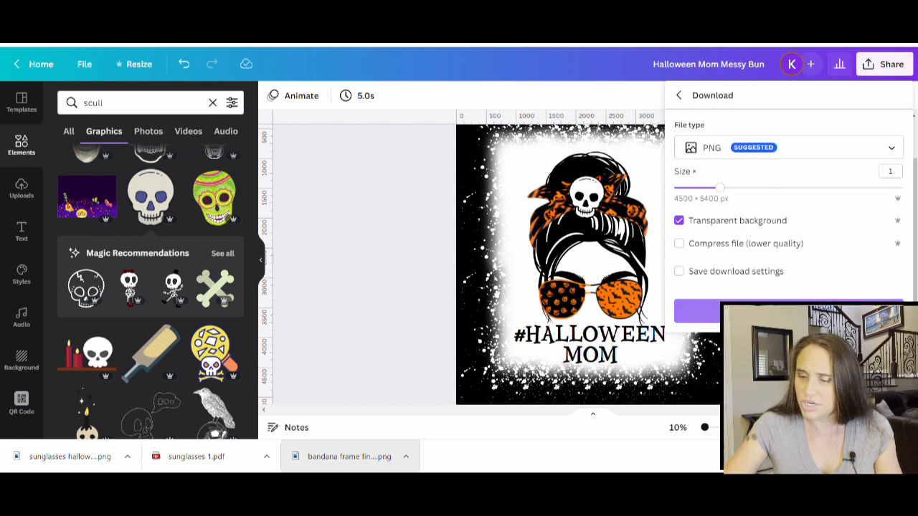
click(789, 311)
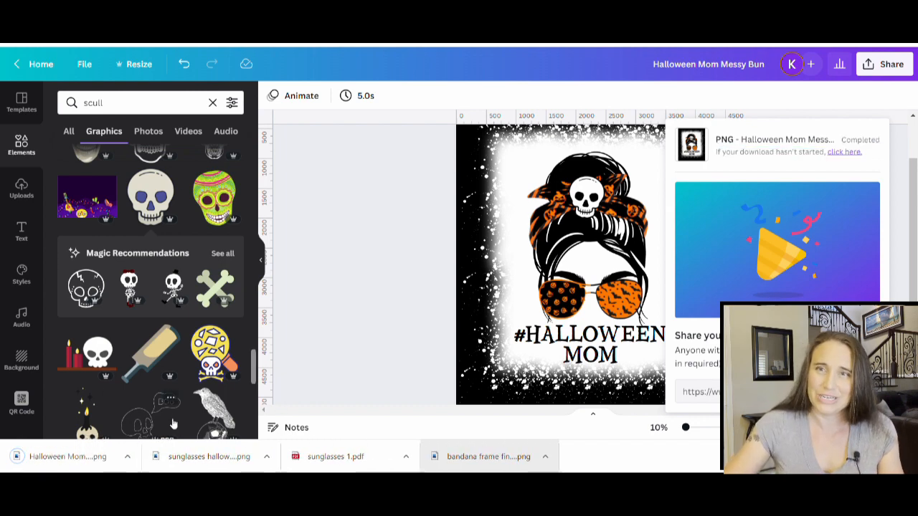
click(385, 330)
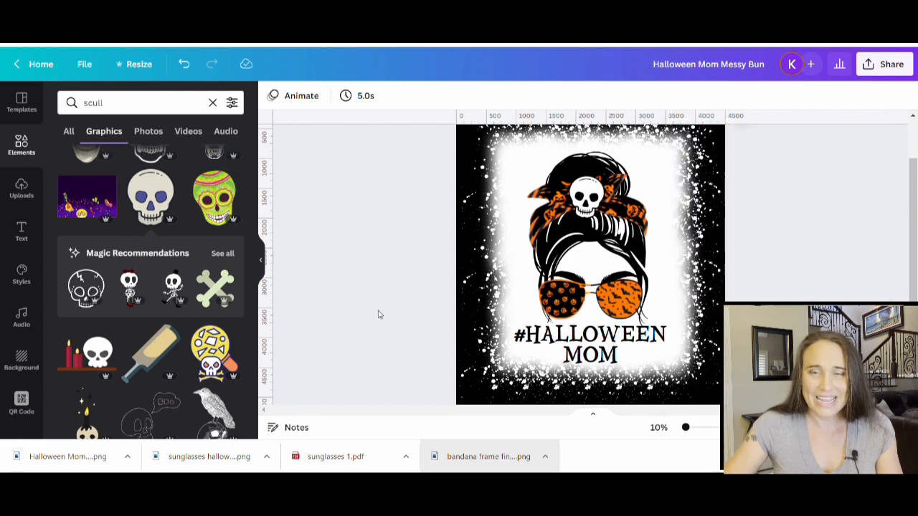